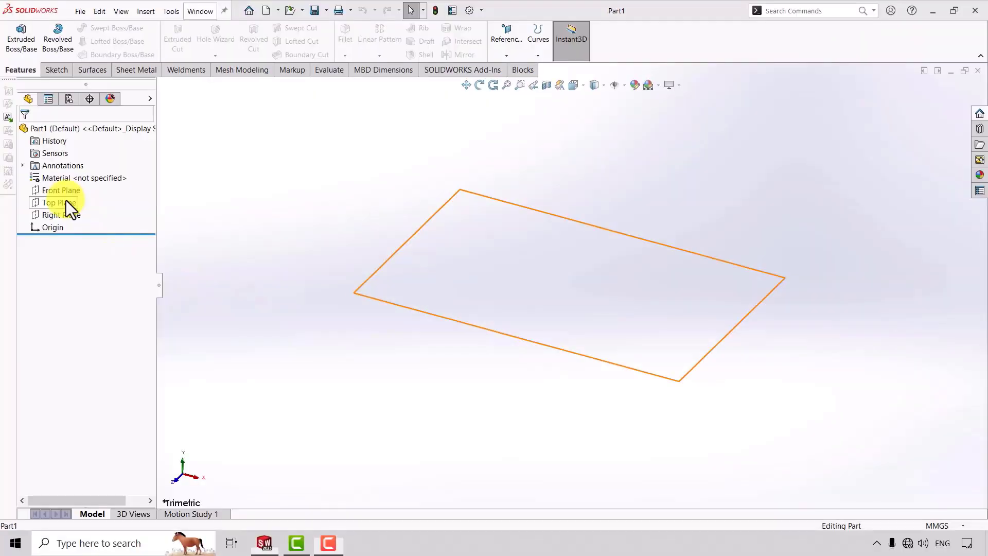
- Start a Top Plane sketch and draw a center rectangle anchored at the origin
left_click(66, 200)
left_click(106, 185)
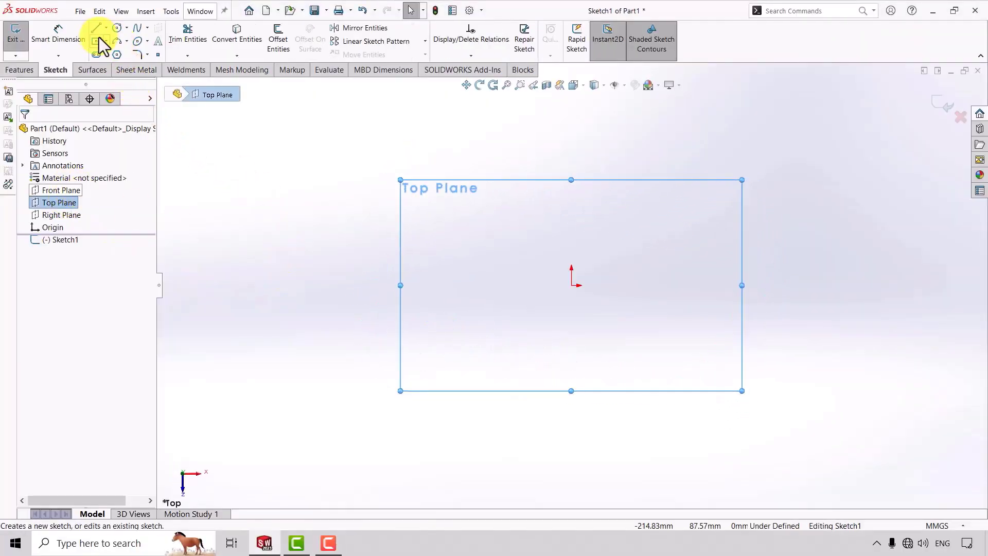
left_click(97, 40)
left_click(573, 285)
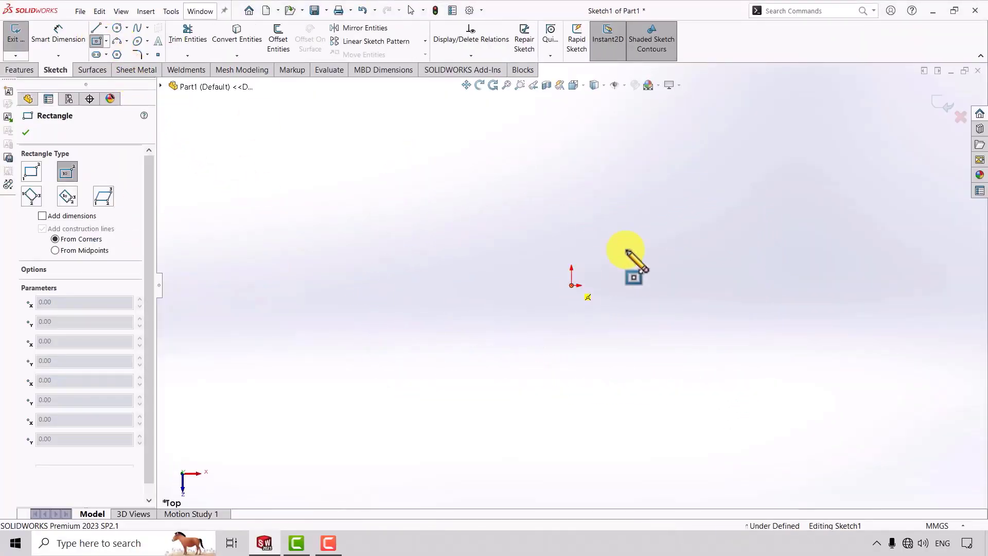
left_click(789, 207)
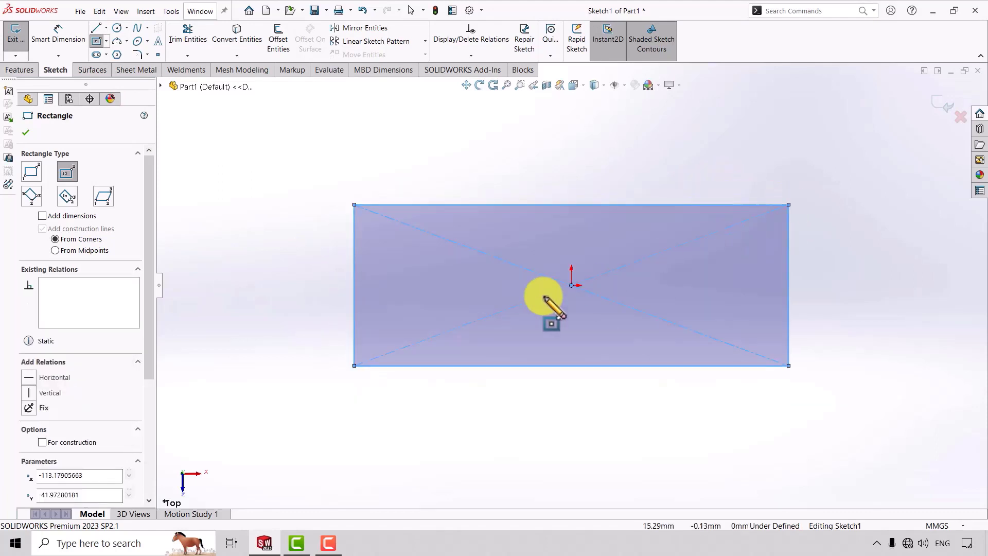
key("Escape")
- Dimension the rectangle 300 mm high on the left edge and 650 mm wide on the bottom edge
left_click(62, 36)
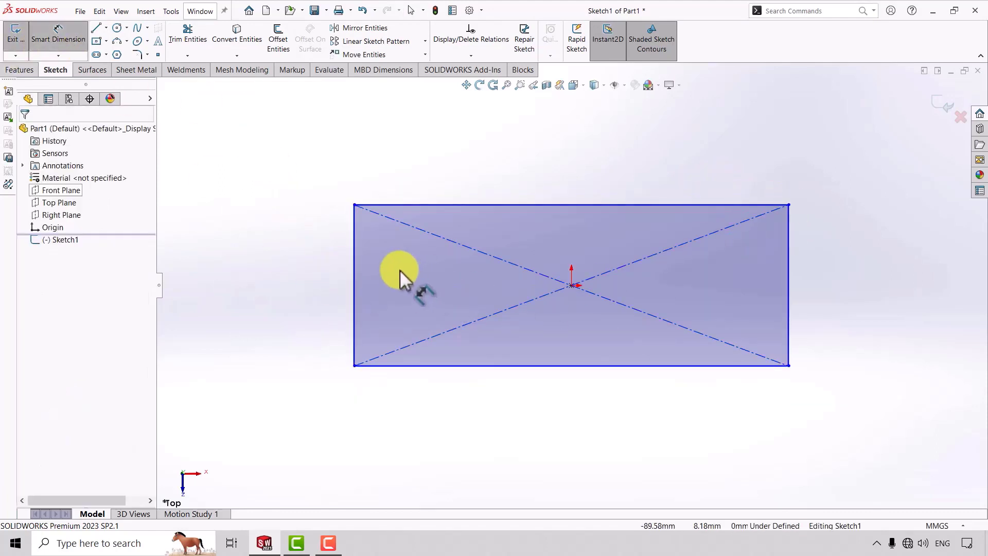
left_click(354, 283)
left_click(318, 289)
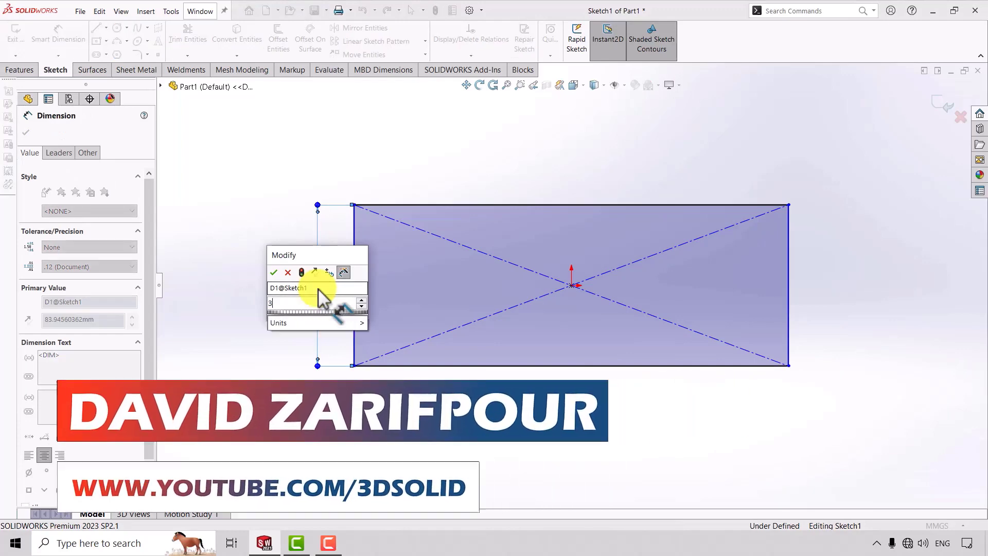
type("300")
key("Return")
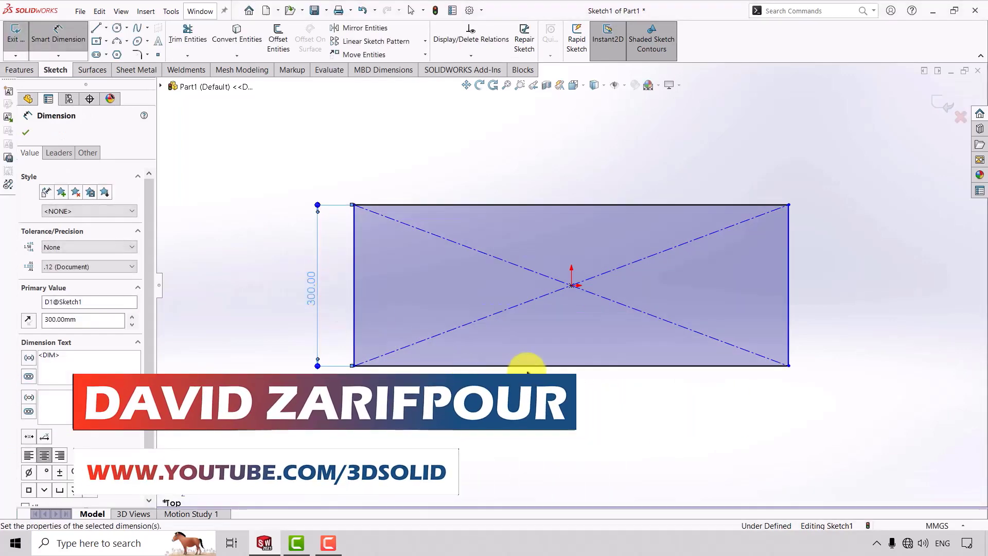
left_click(551, 366)
left_click(559, 399)
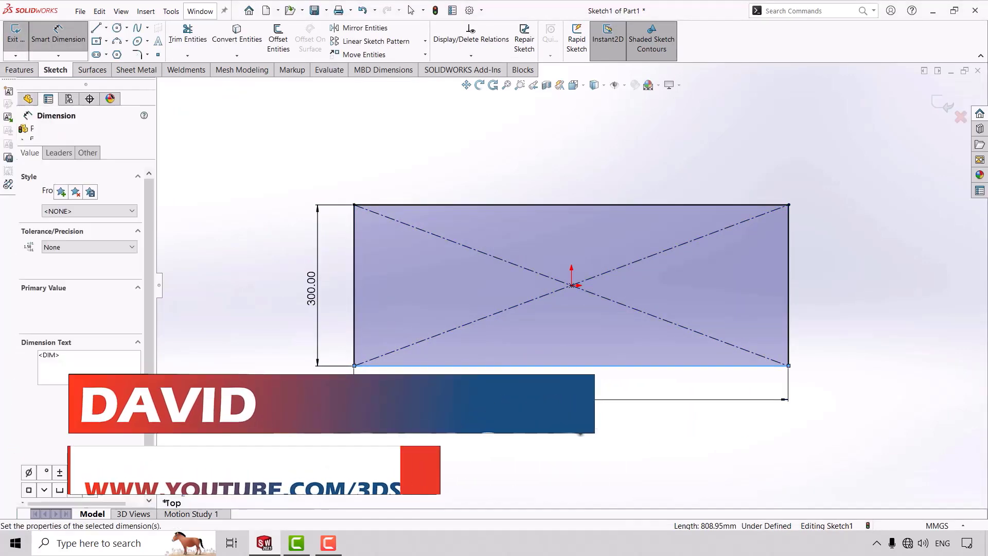
type("650")
key("Return")
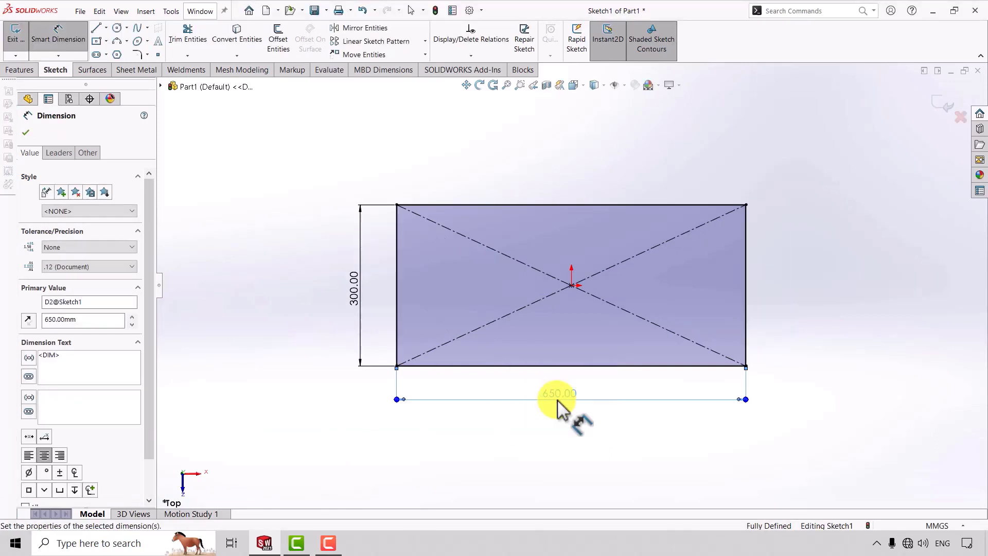
left_click(24, 132)
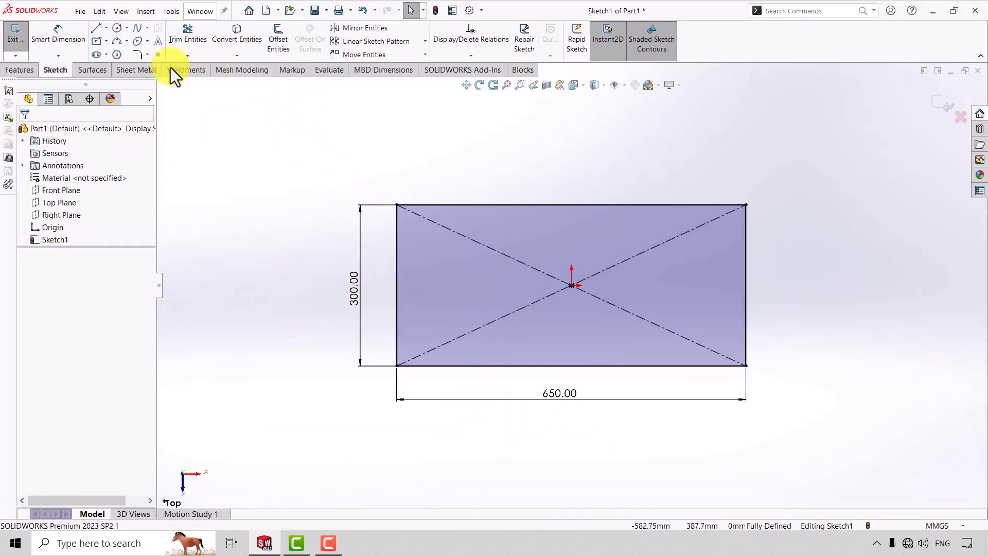
- Round all four rectangle corners with 45 mm sketch fillets, then show the Sheet Metal tools
left_click(137, 54)
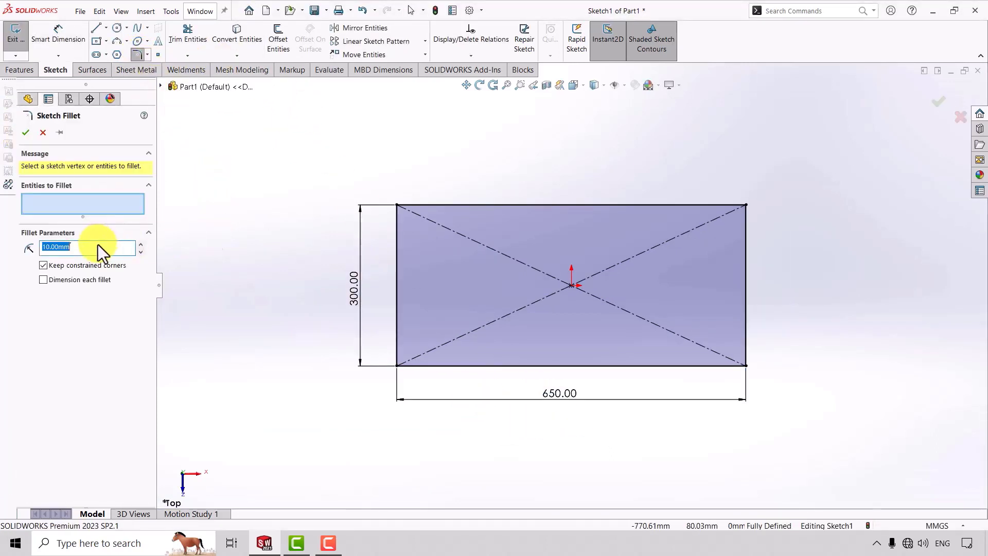
type("45")
key("Tab")
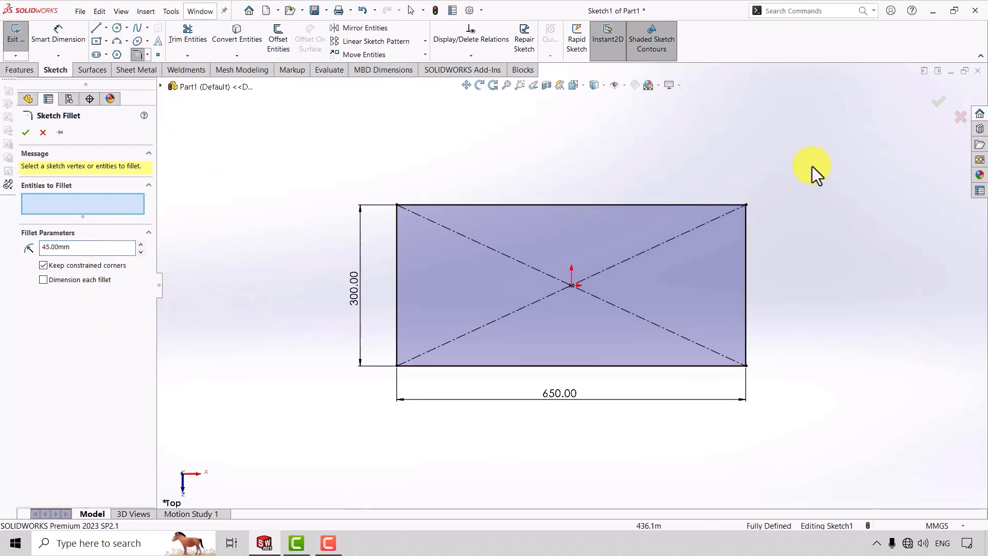
mouse_move(831, 153)
left_mouse_down()
mouse_move(592, 202)
mouse_move(359, 413)
left_mouse_up()
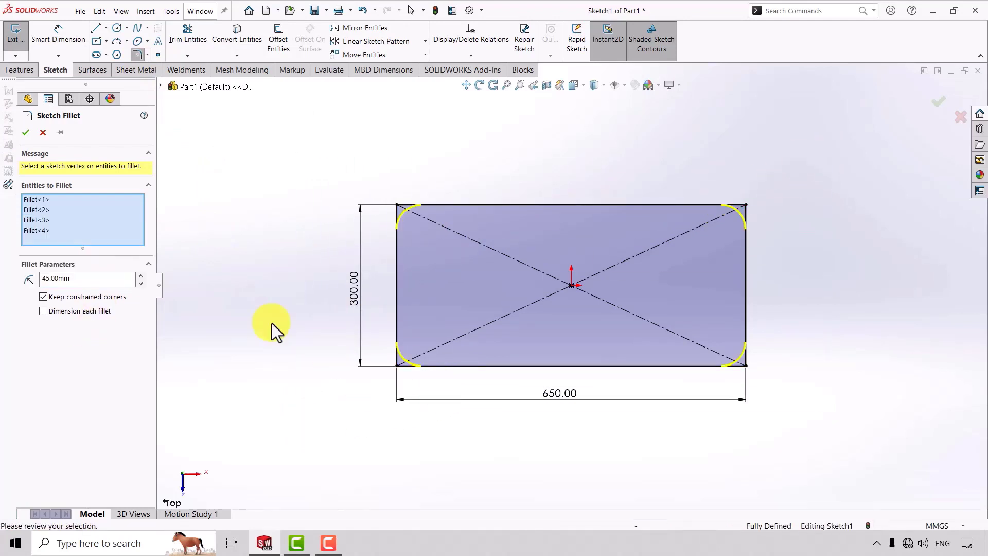
left_click(26, 133)
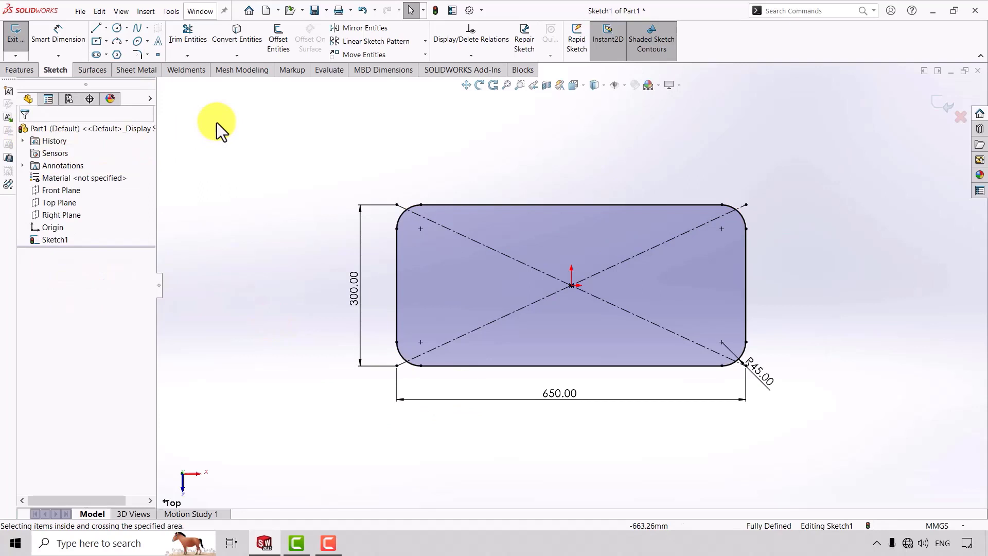
left_click(137, 70)
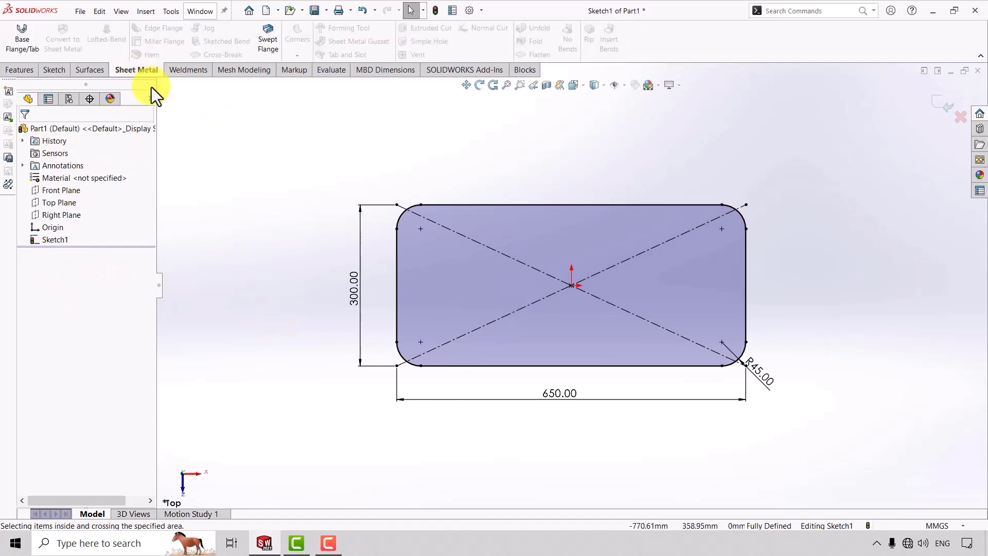
- Create a 2 mm Base Flange from the sketch, then start a new part sketched on its Top Plane
left_click(22, 37)
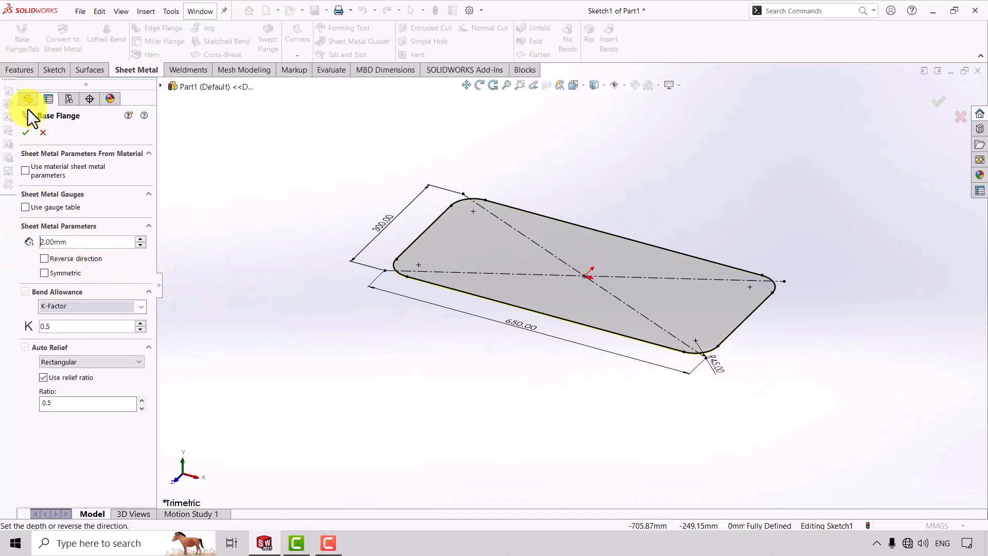
left_click(26, 133)
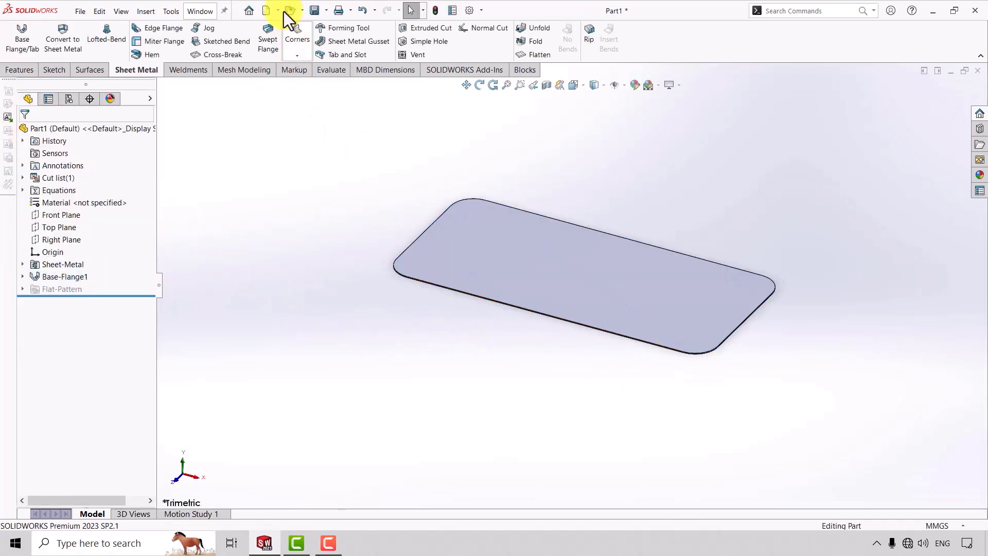
left_click(277, 14)
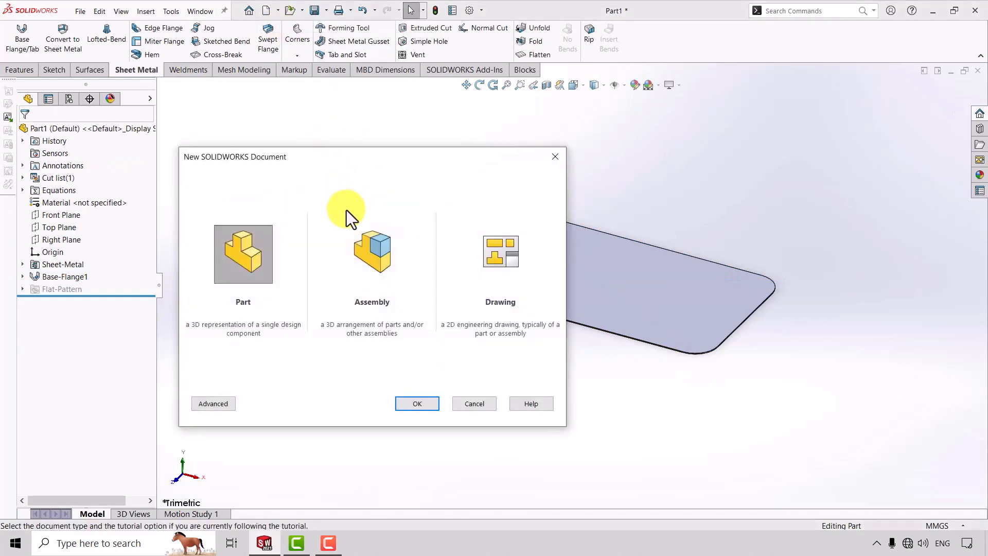
left_click(417, 404)
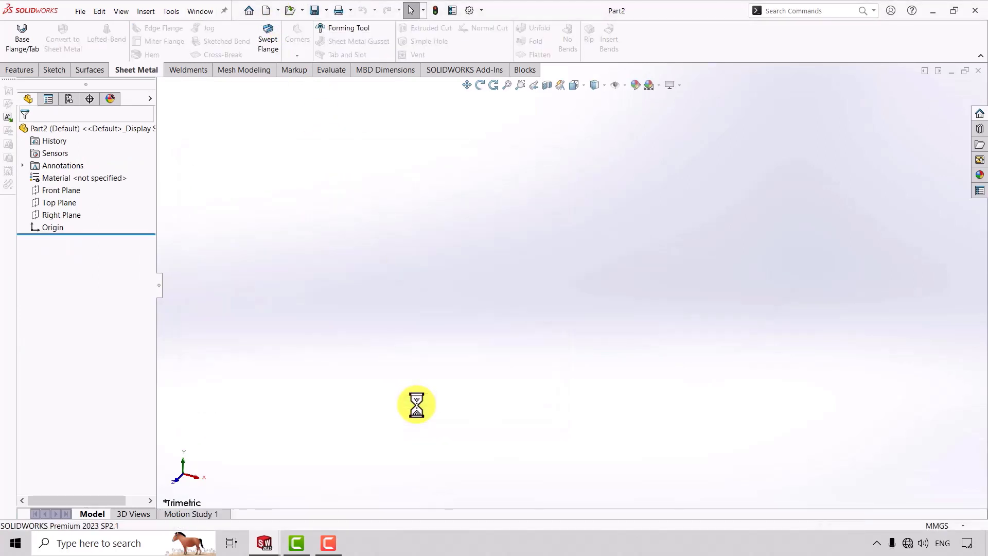
left_click(70, 201)
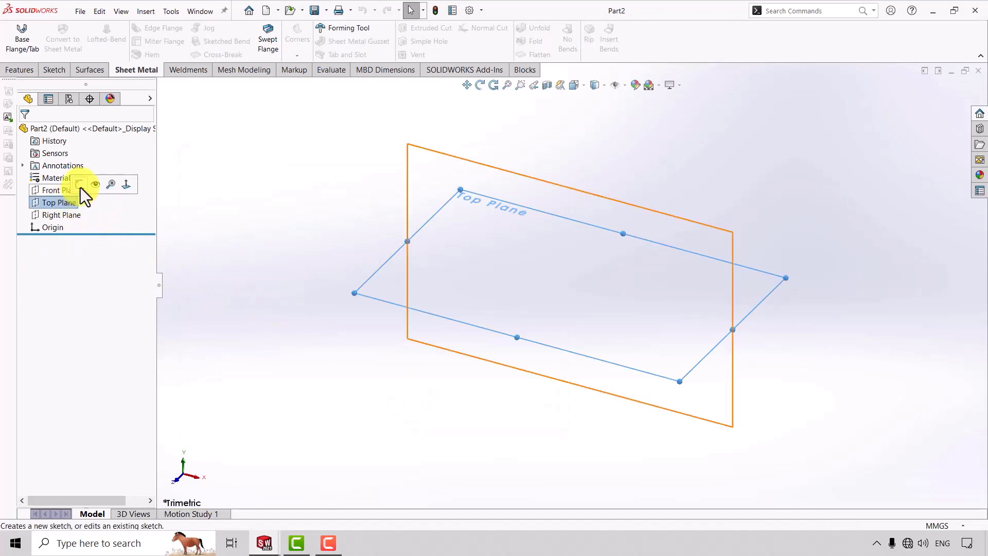
left_click(80, 185)
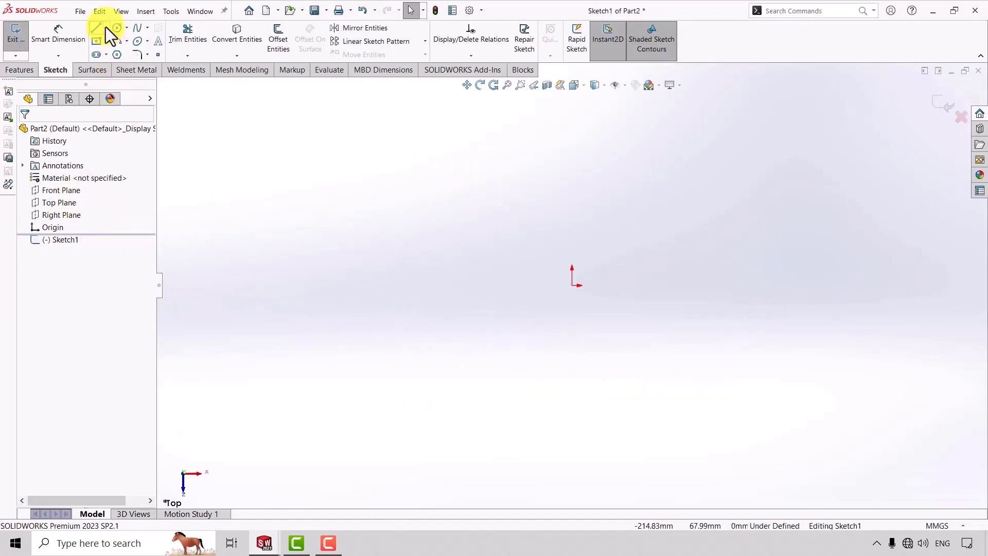
- Draw a horizontal midpoint line centred on the origin
left_click(106, 28)
left_click(112, 67)
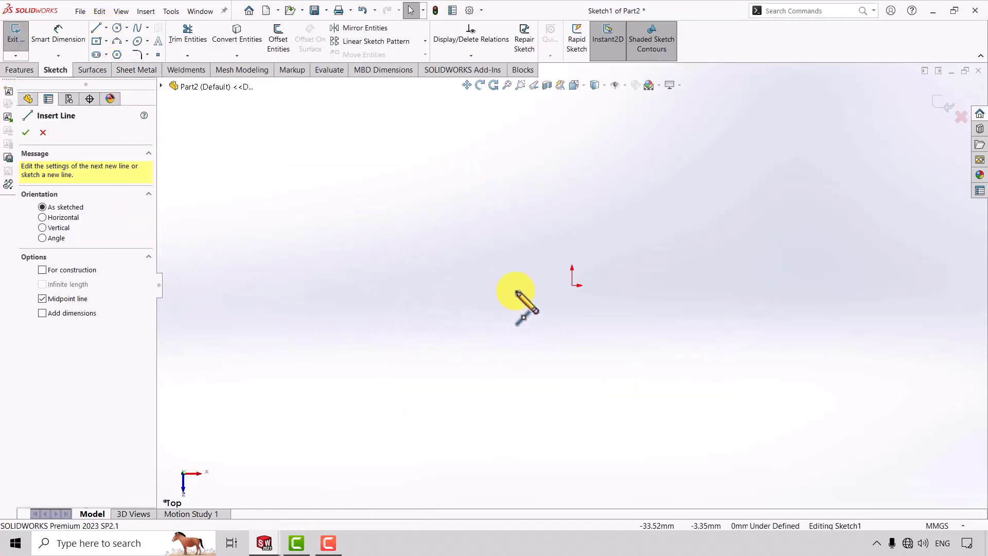
left_click(572, 286)
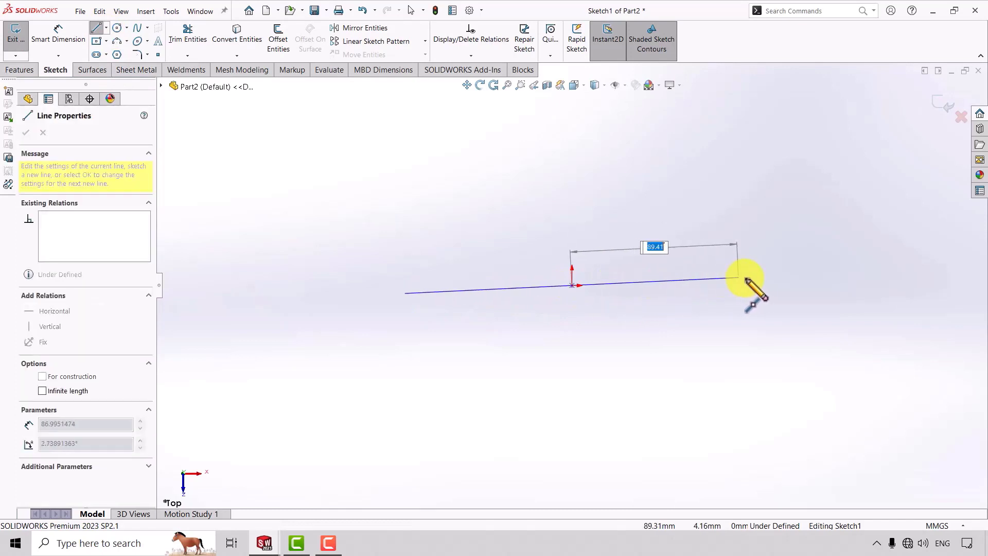
left_click(756, 286)
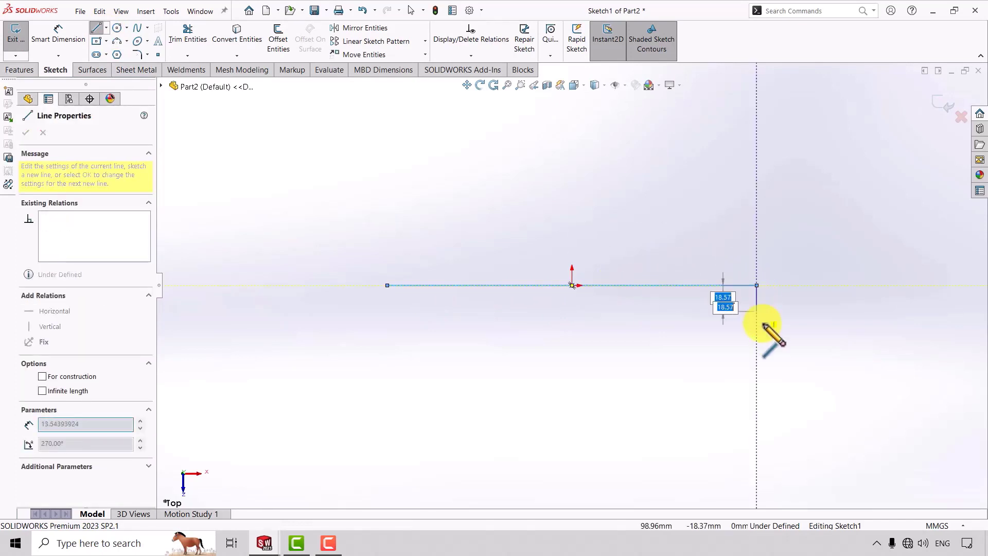
key("Escape")
left_click(610, 285)
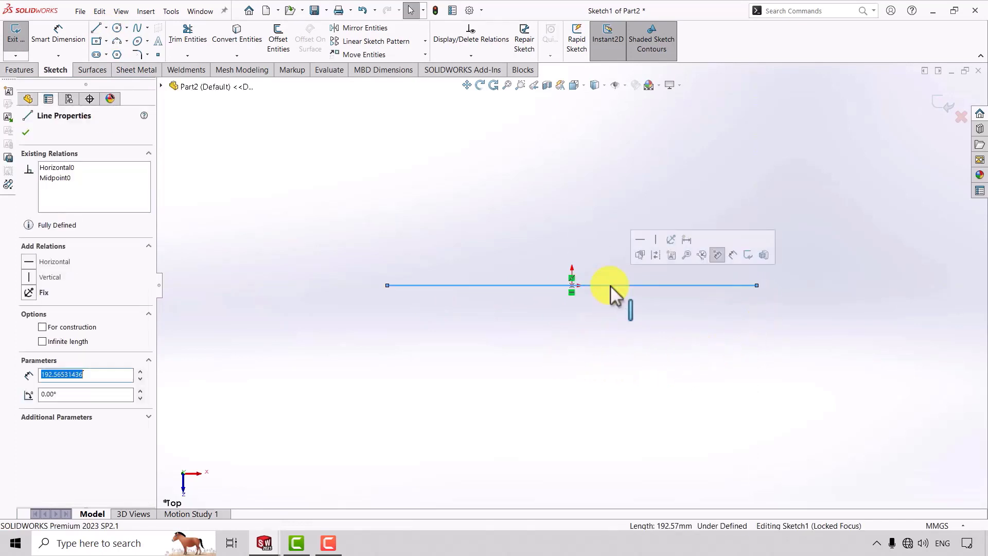
left_click(657, 342)
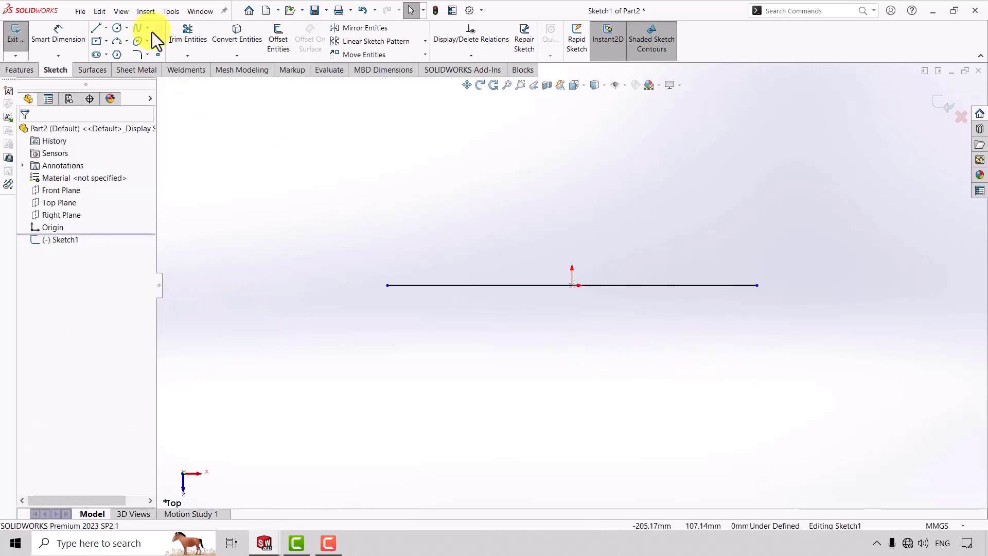
- Draw vertical side lines rising from both ends of the horizontal line
left_click(96, 28)
left_click(388, 286)
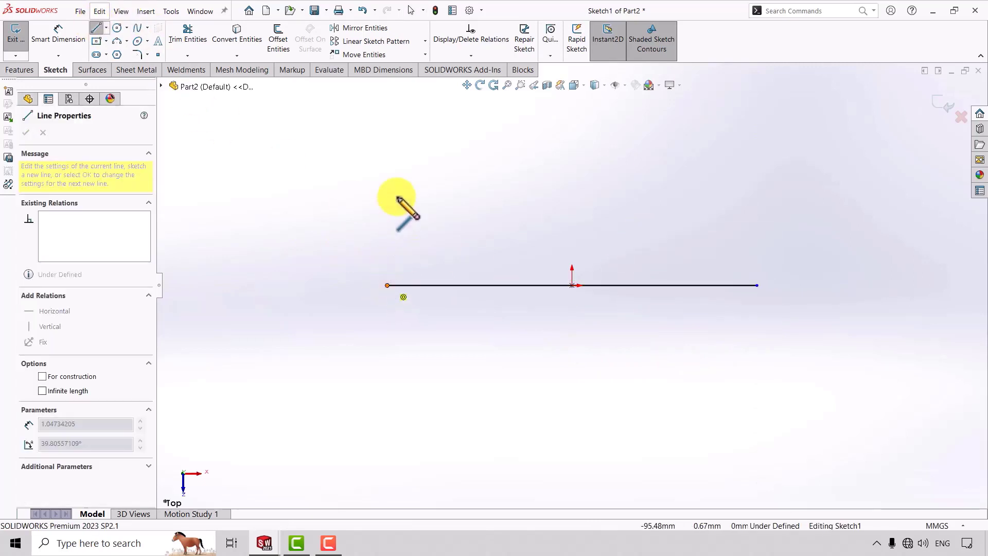
left_click(387, 194)
key("Escape")
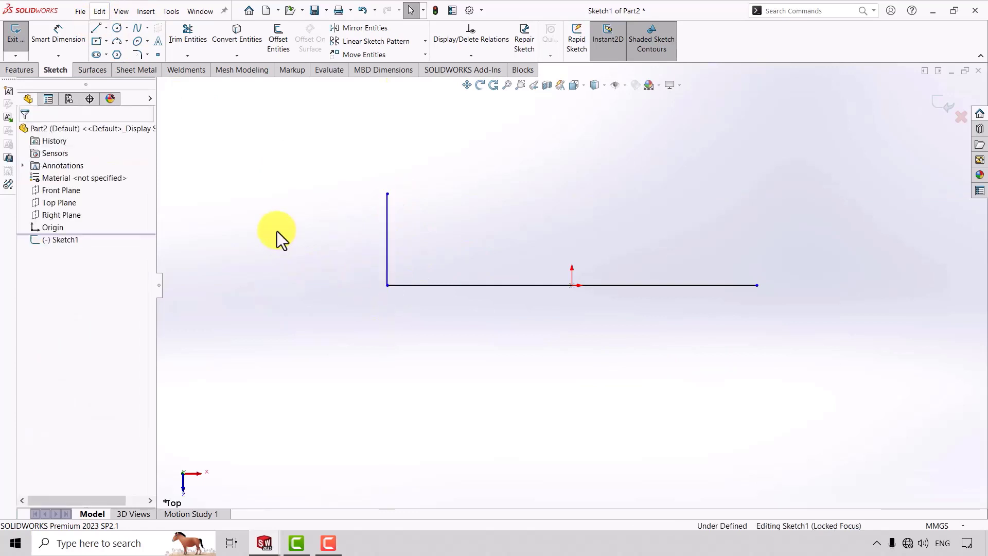
left_click(95, 28)
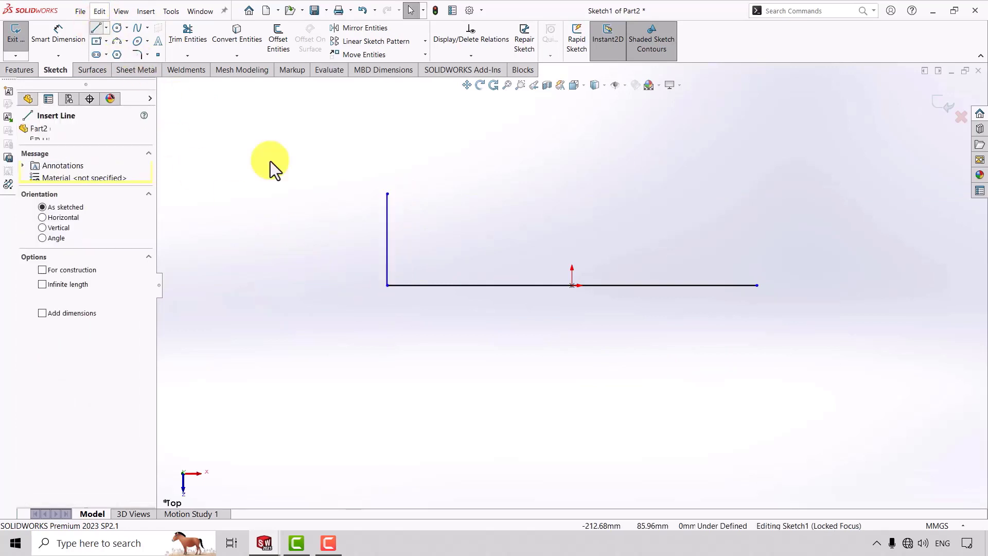
left_click(758, 285)
left_click(755, 194)
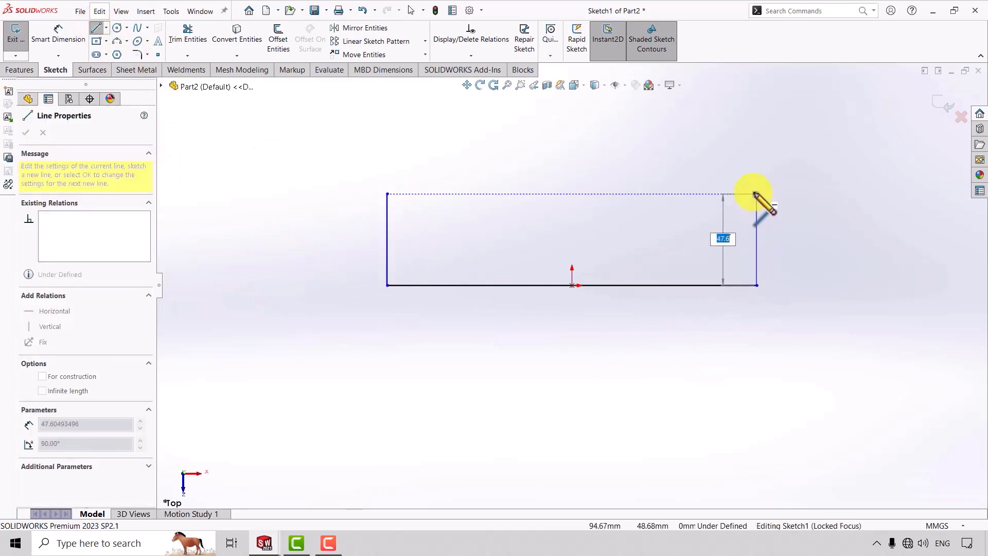
key("Escape")
- Add an Equal relation between the left and right vertical lines
left_click(755, 240)
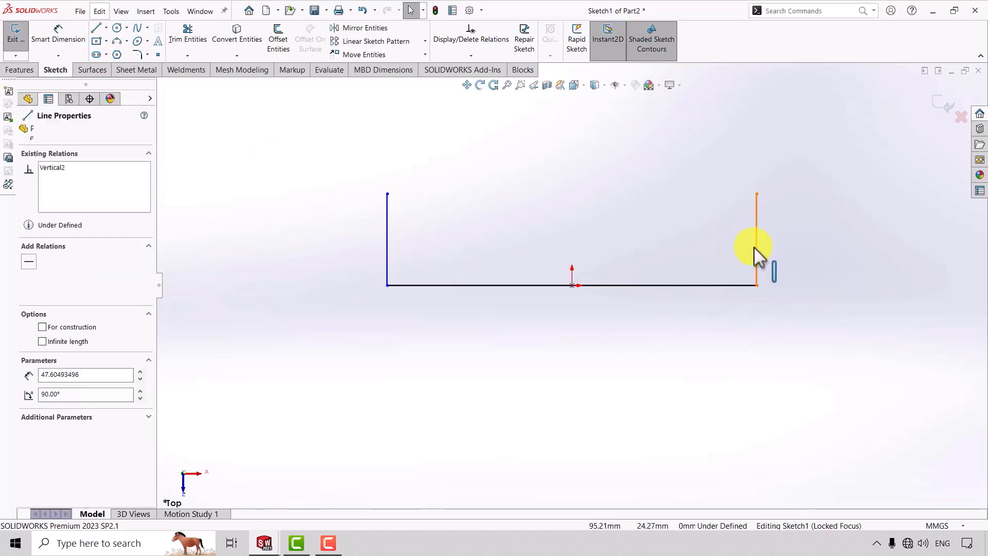
left_click(387, 235, "ctrl")
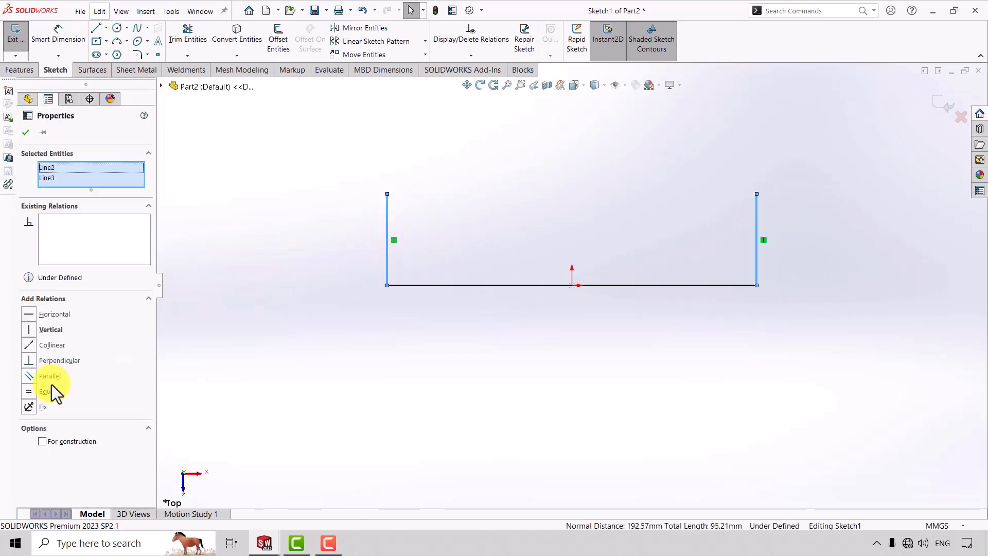
left_click(29, 391)
key("Escape")
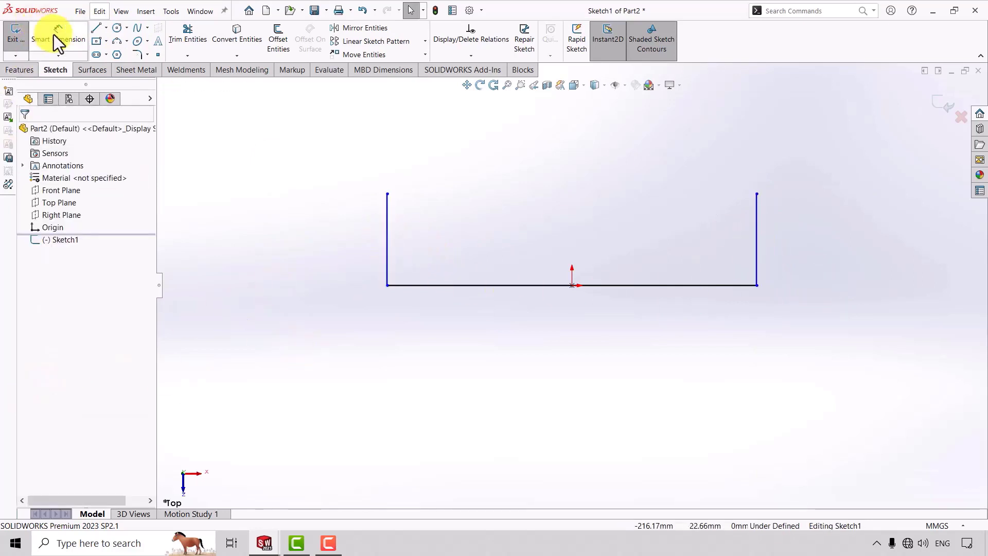
- Dimension the right side line to 200 and the bottom base line to 580
left_click(56, 36)
left_click(757, 232)
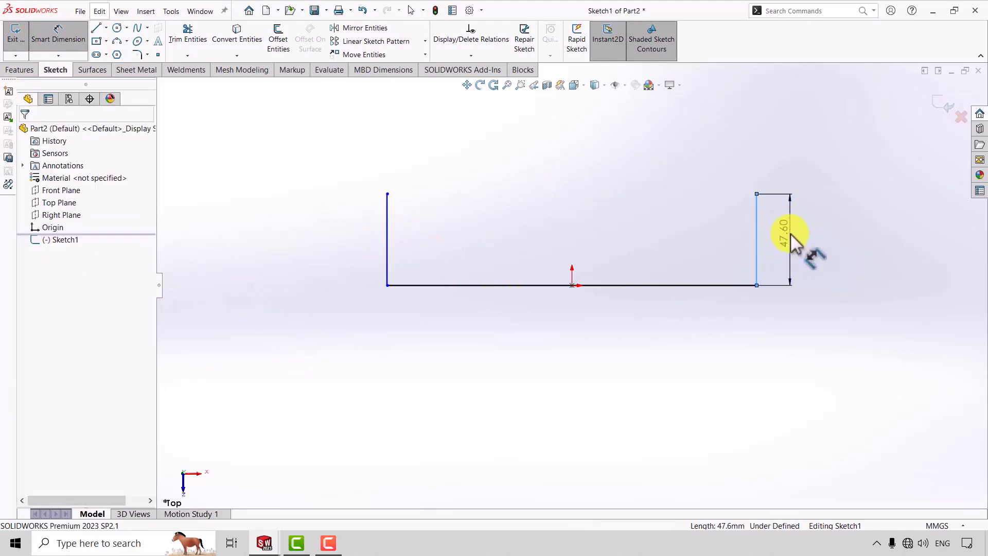
left_click(791, 234)
type("200")
key("Return")
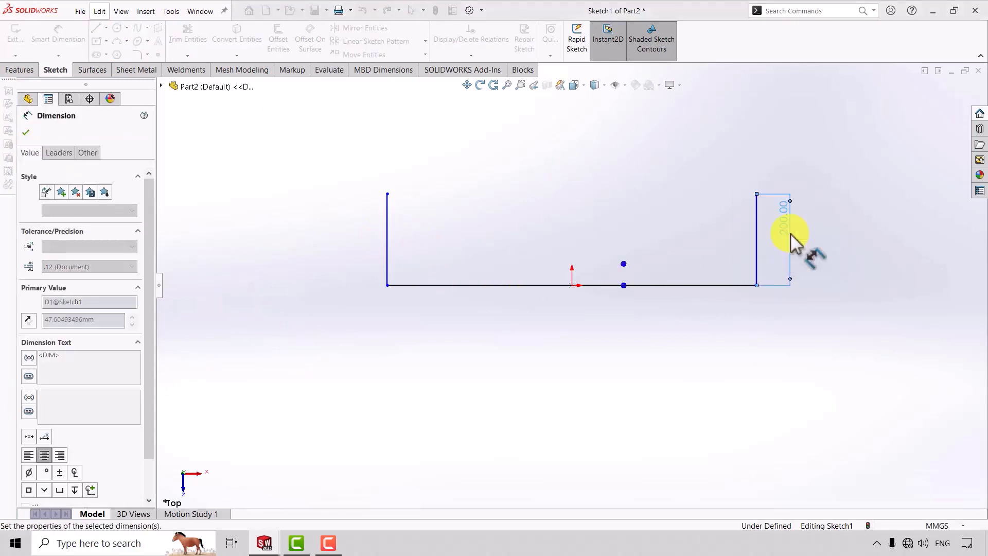
left_click(621, 286)
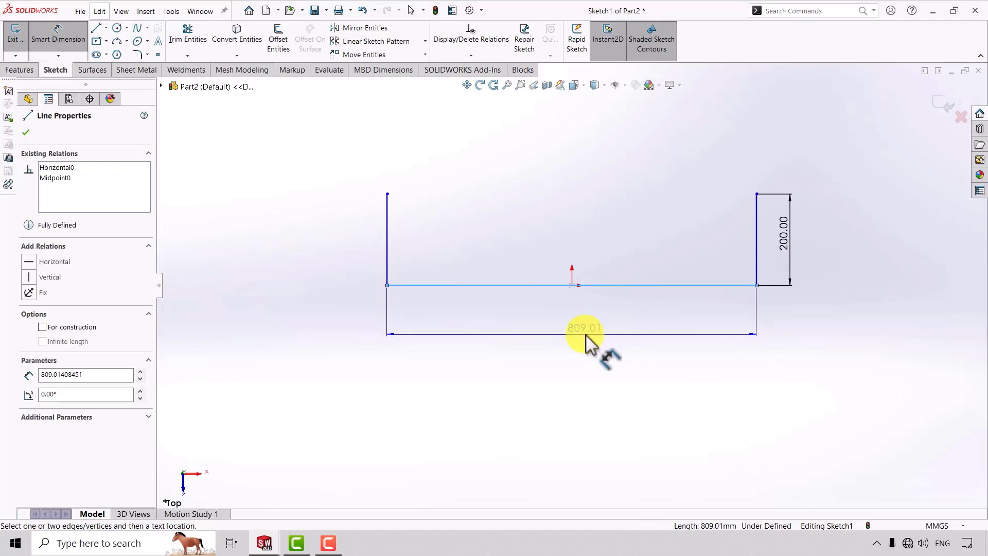
left_click(585, 336)
type("800")
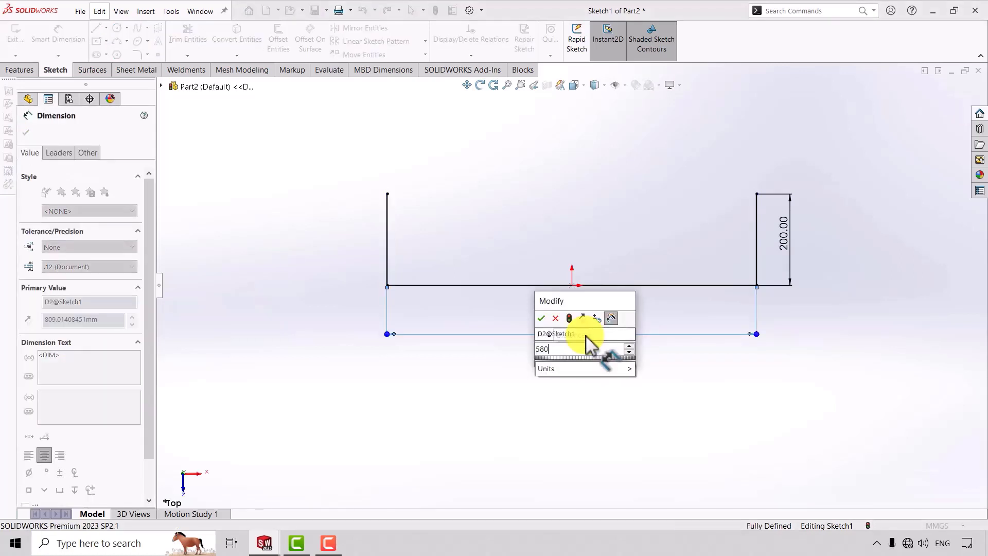
key("Return")
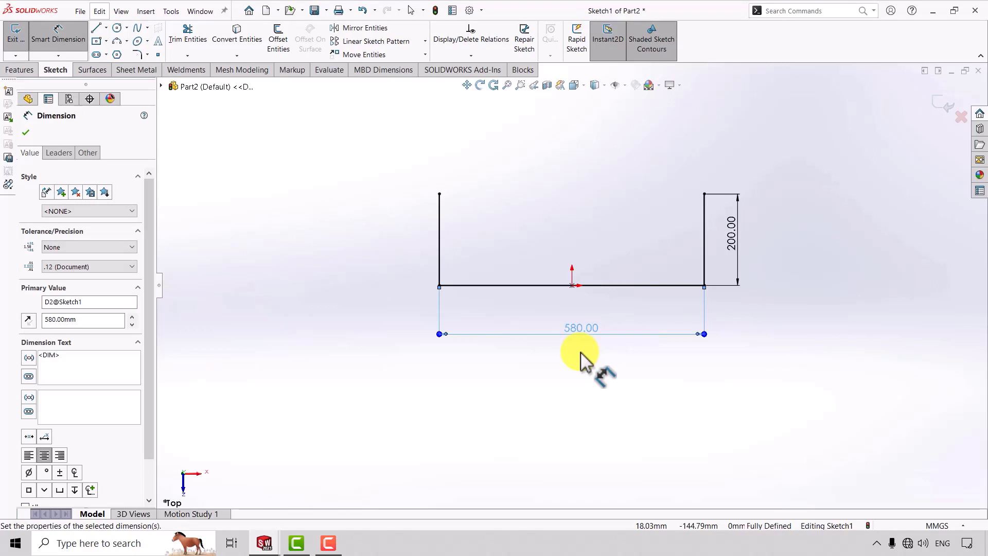
key("Escape")
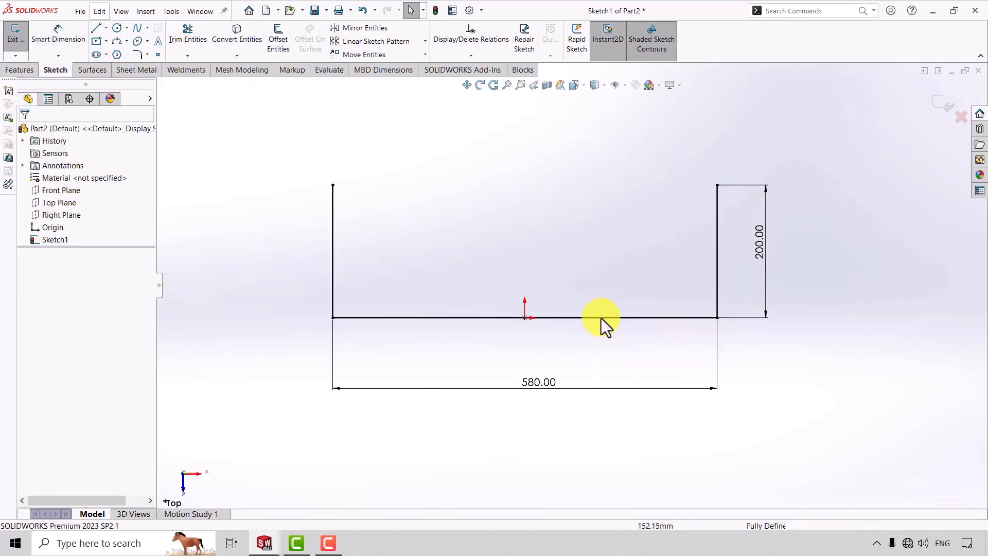
- Close the top with a three-point arc joining the two upper corners
key("f")
left_click(126, 41)
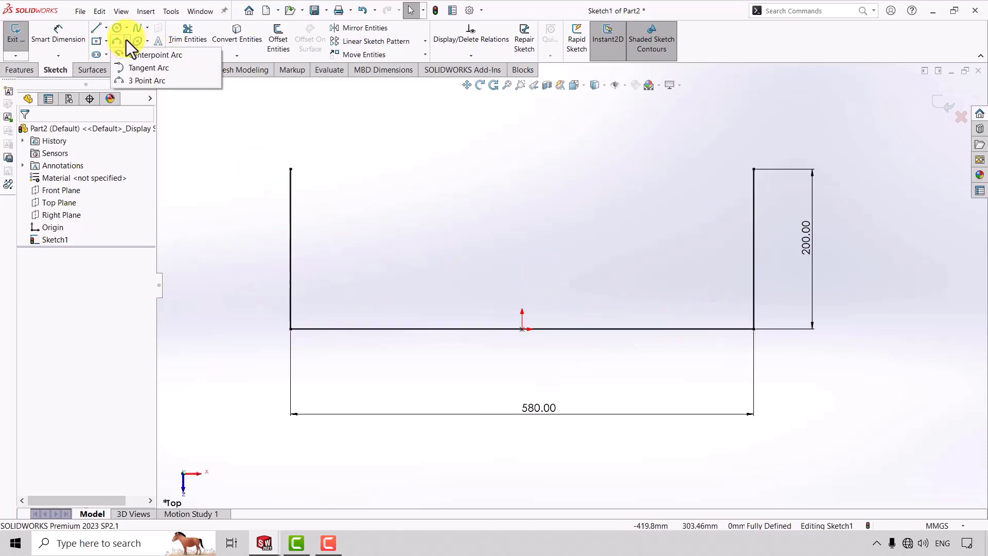
left_click(138, 82)
left_click(290, 169)
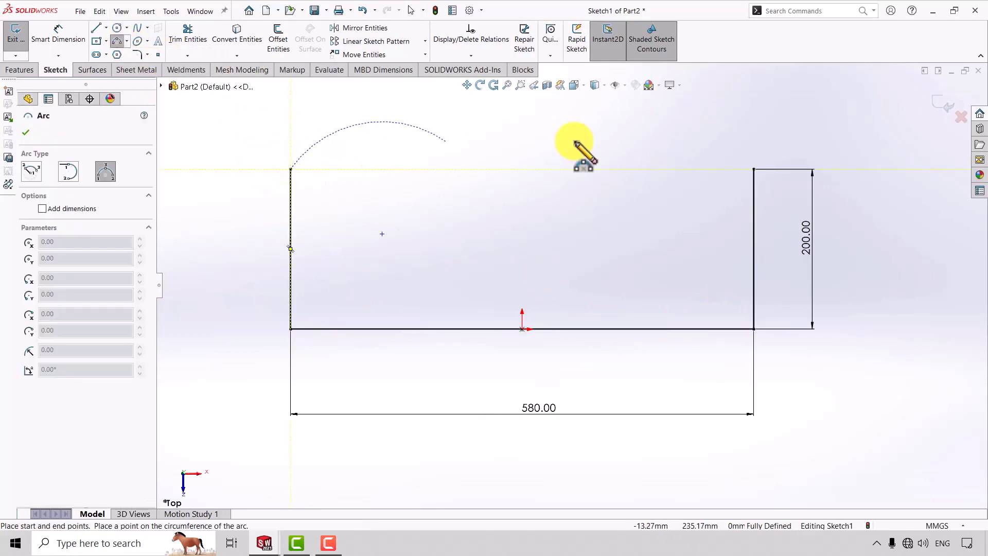
left_click(754, 170)
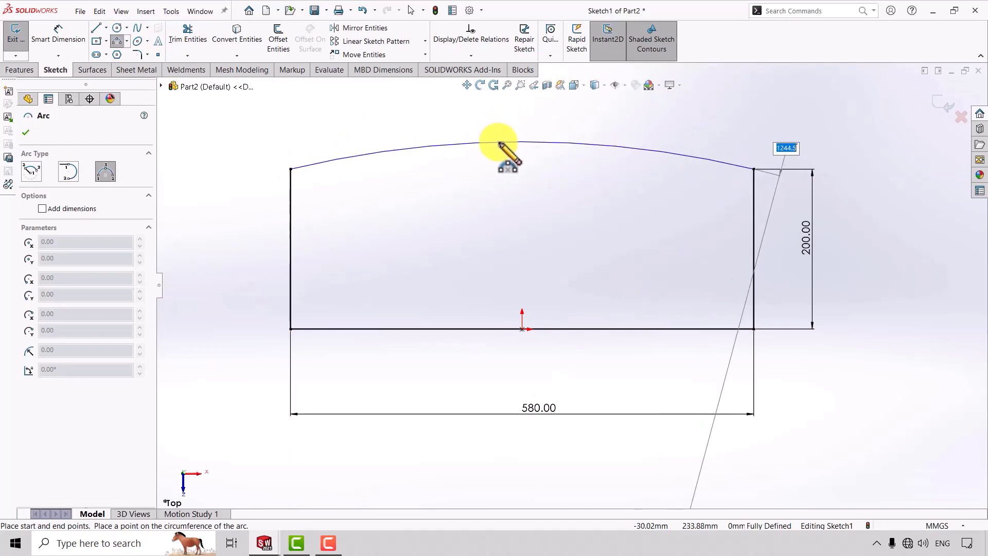
left_click(502, 129)
key("Escape")
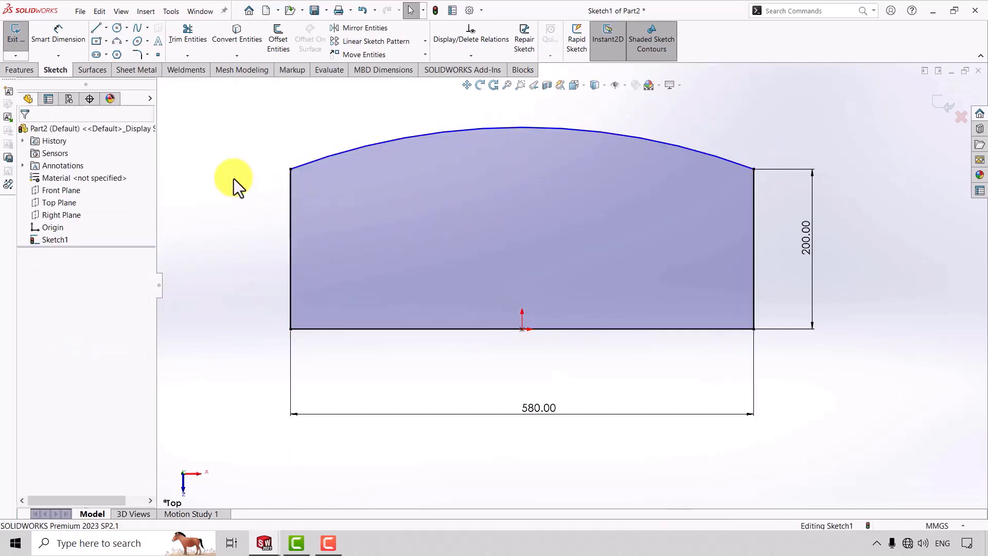
- Add an R1300 radius dimension to the top arc, fully defining the sketch
left_click(60, 31)
scroll(569, 284, "up", 1)
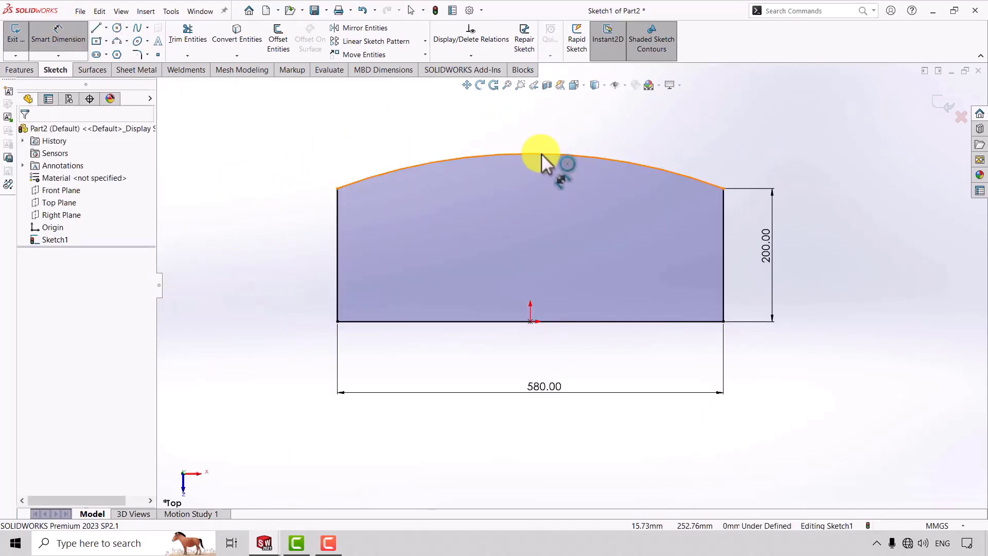
left_click(542, 154)
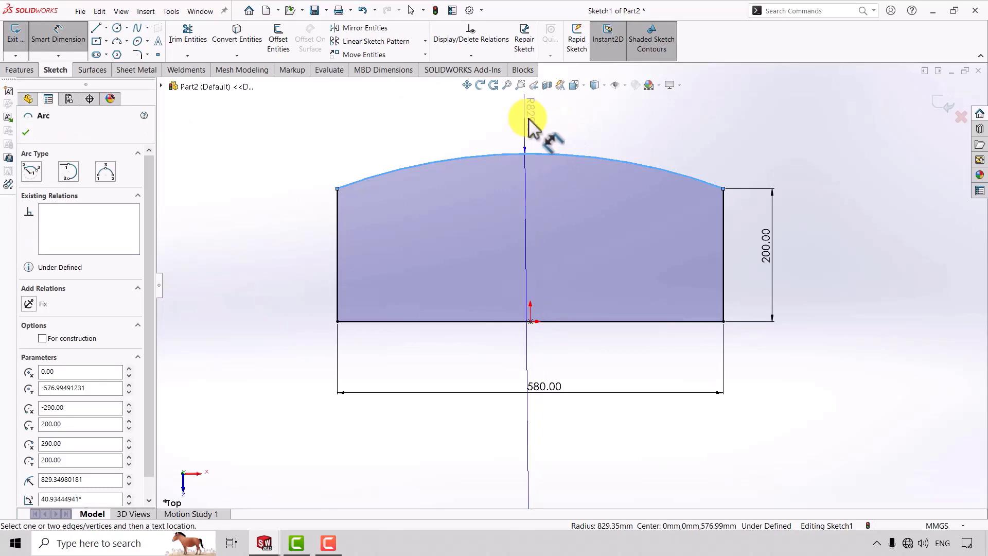
left_click(532, 122)
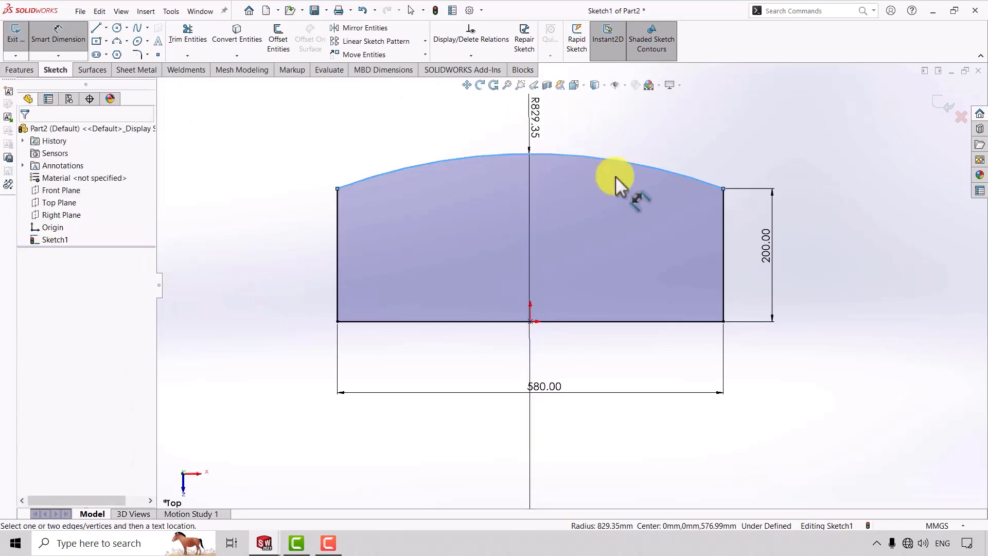
type("13")
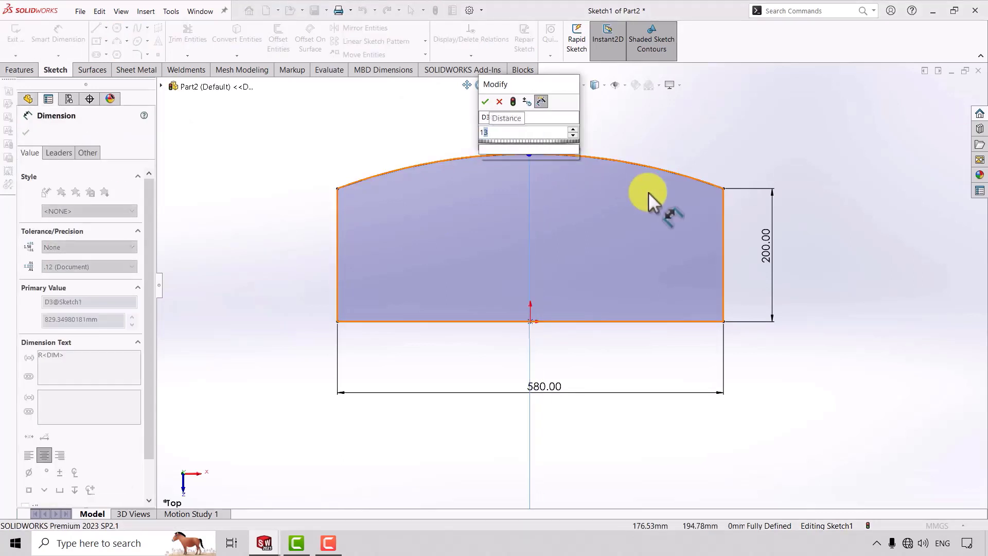
type("00")
key("Return")
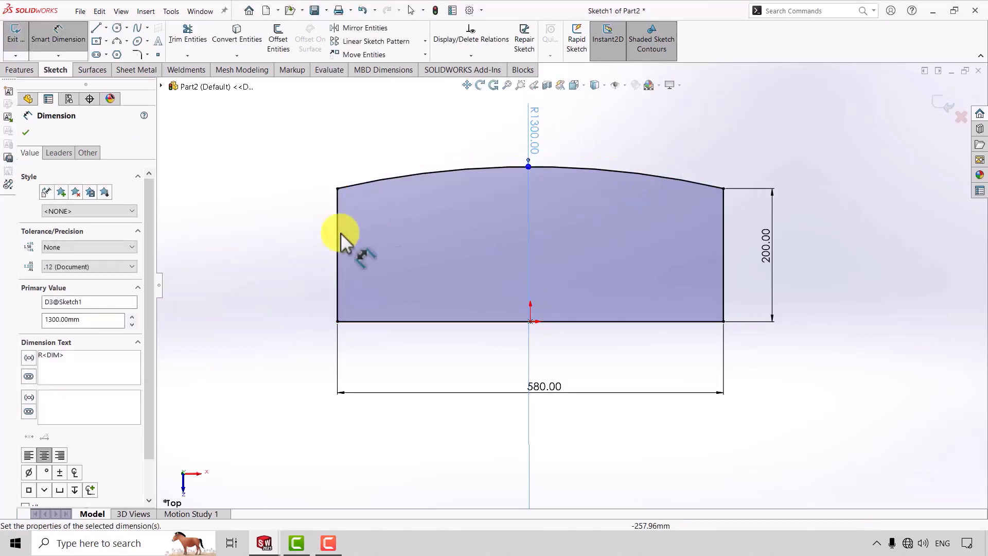
key("Escape")
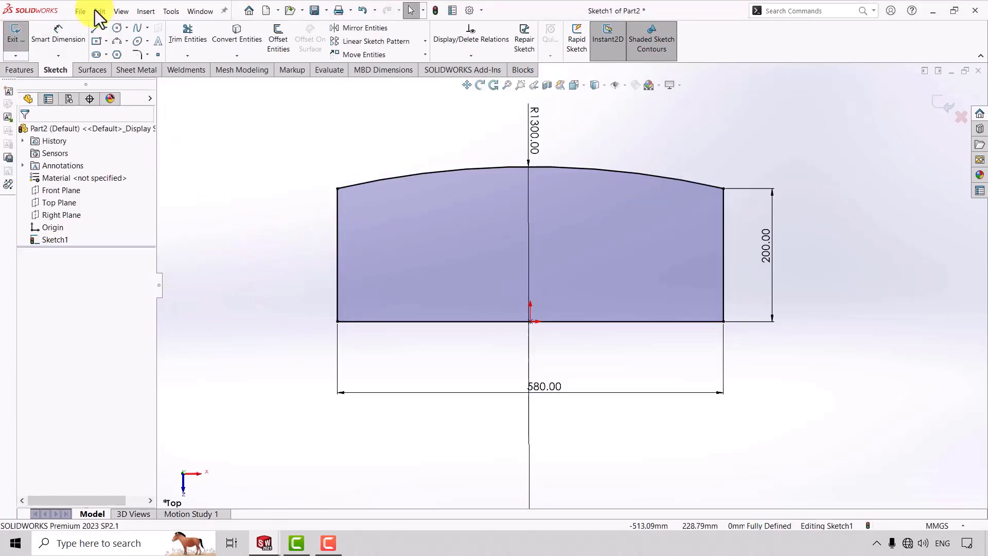
- Fillet the two bottom corners at 30 mm, accepting the relation-removal warnings
left_click(135, 55)
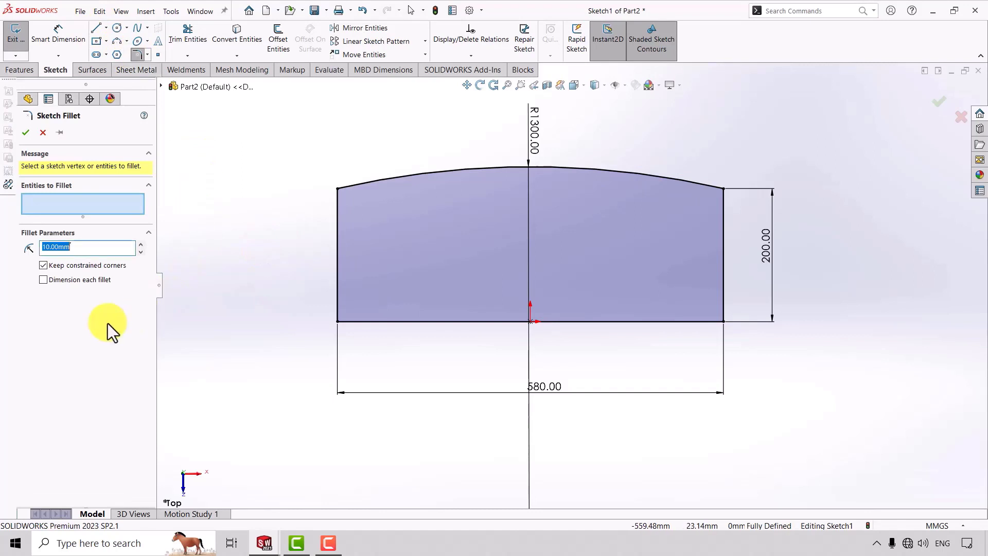
type("30")
key("Return")
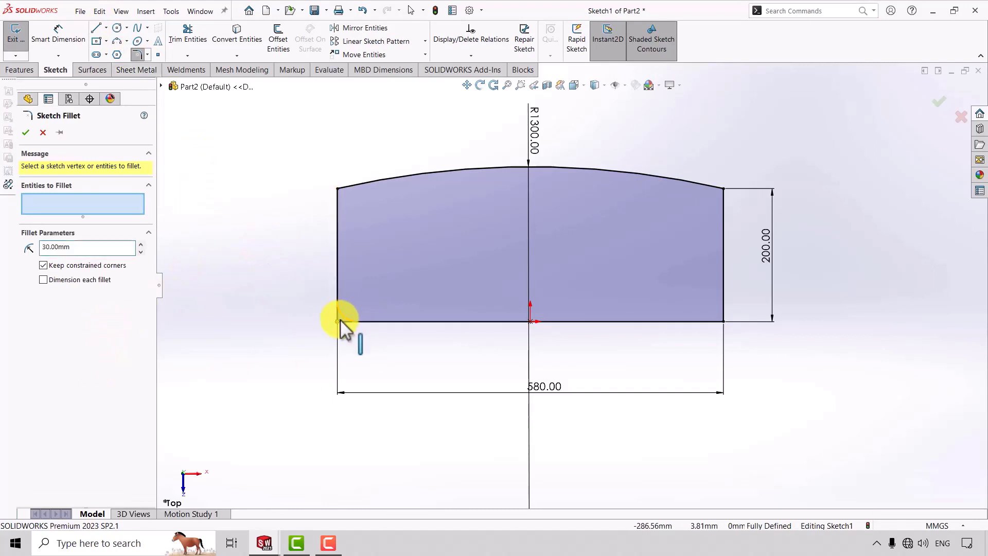
left_click(339, 322)
left_click(503, 283)
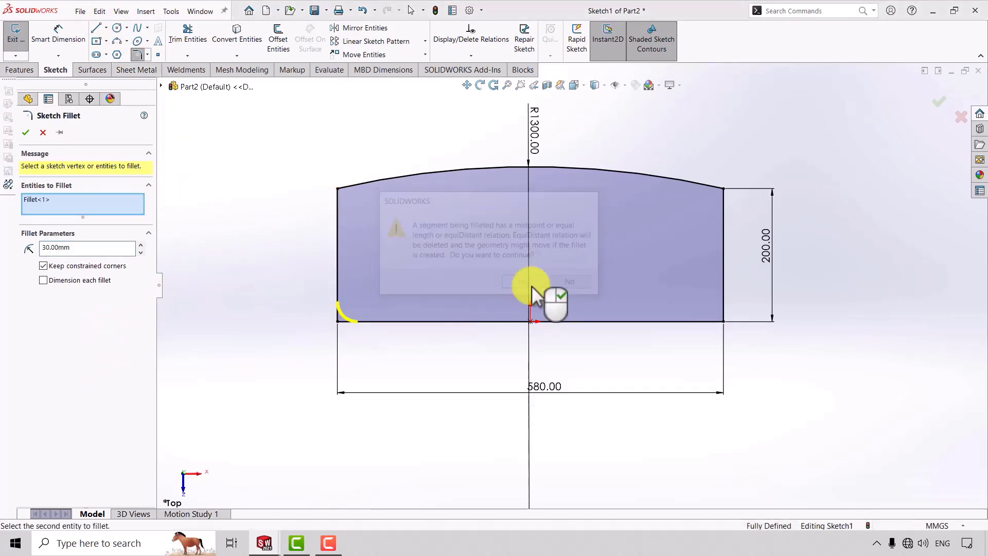
left_click(723, 323)
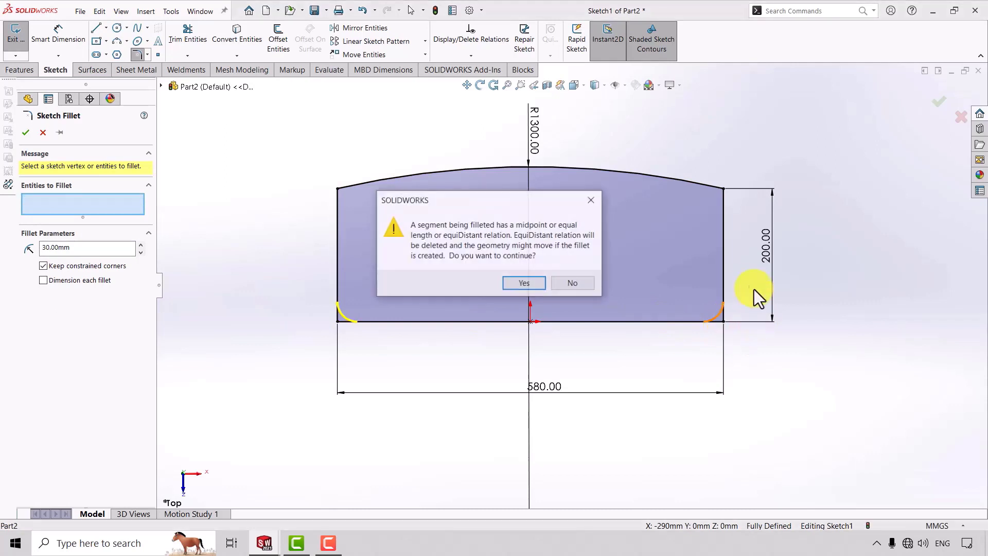
left_click(525, 284)
left_click(24, 135)
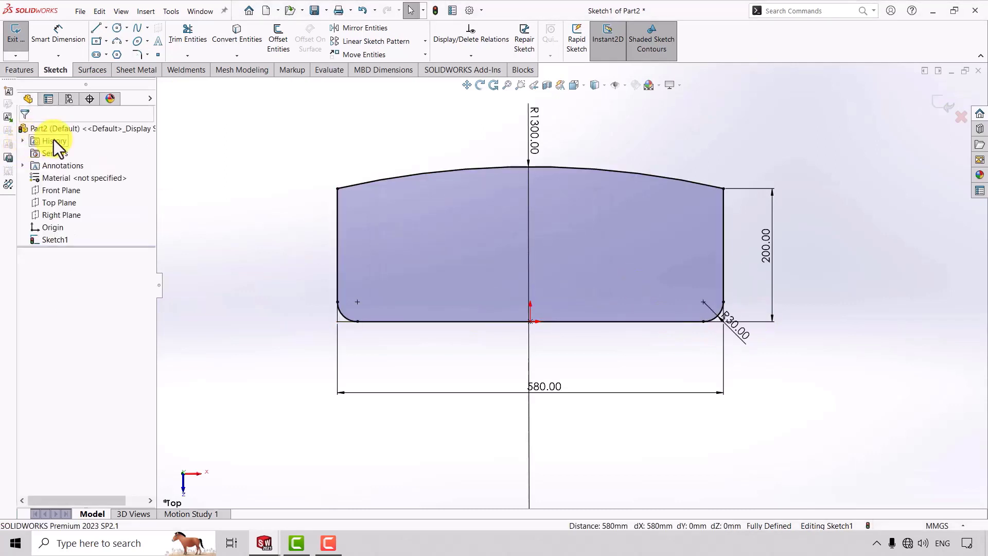
- Fillet the two top corners at 50 mm, accepting the relation-removal warnings
left_click(134, 54)
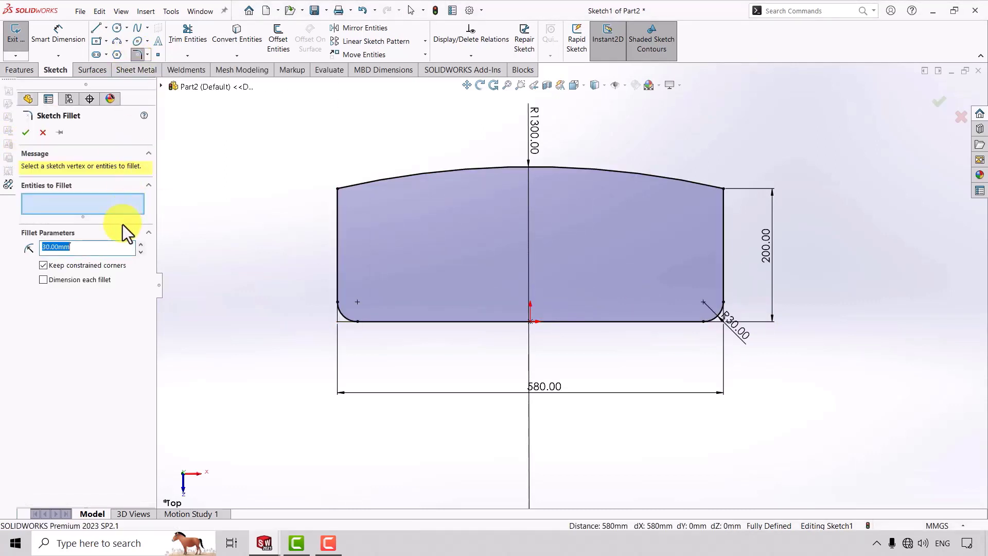
type("50")
key("Return")
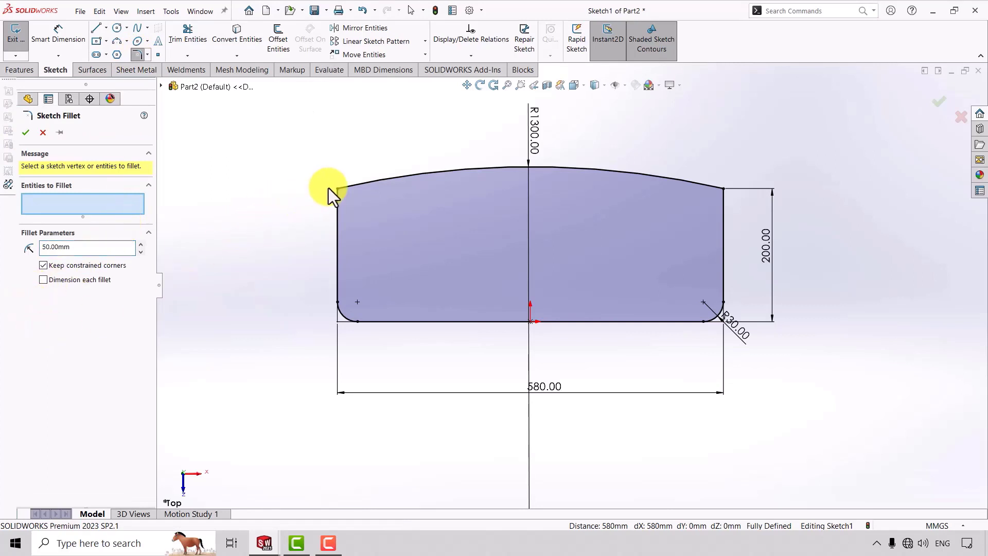
left_click(338, 188)
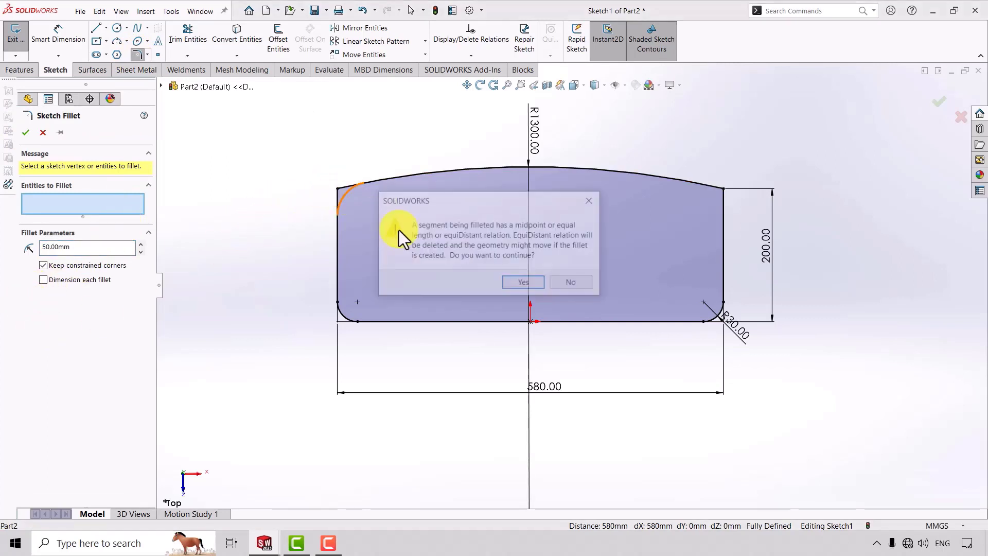
left_click(525, 283)
left_click(724, 190)
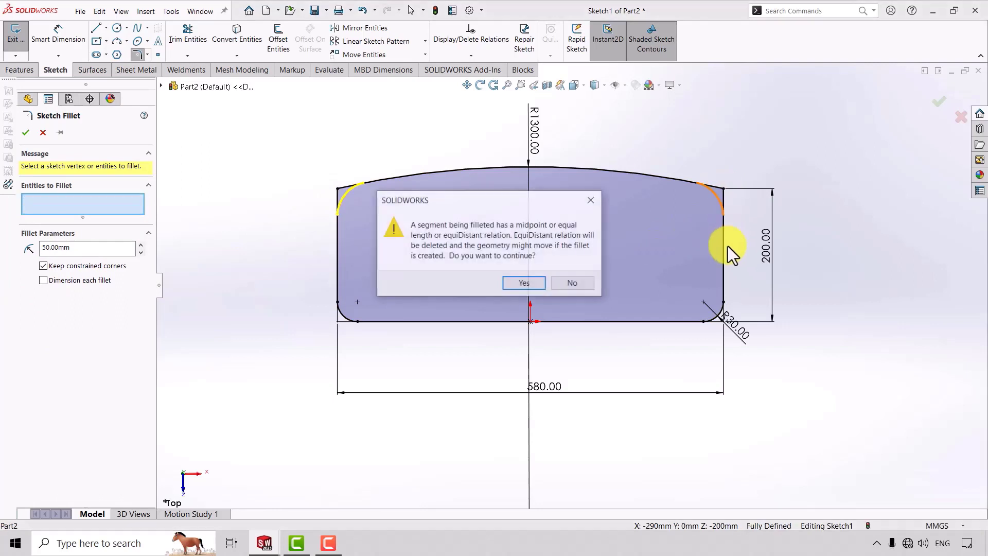
left_click(535, 282)
left_click(24, 132)
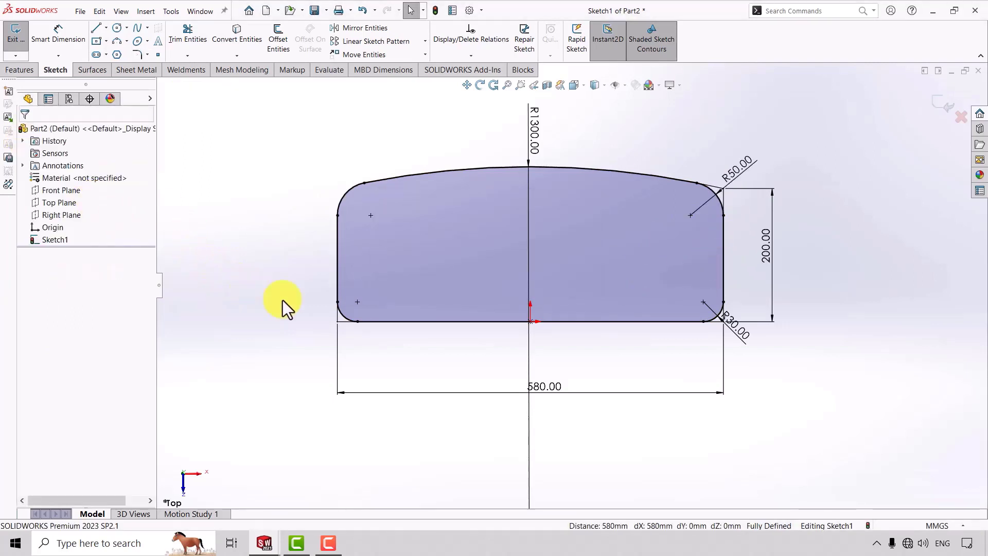
- Extrude the slot profile into the thin solid slab Boss-Extrude1 and clear the selection
left_click(20, 70)
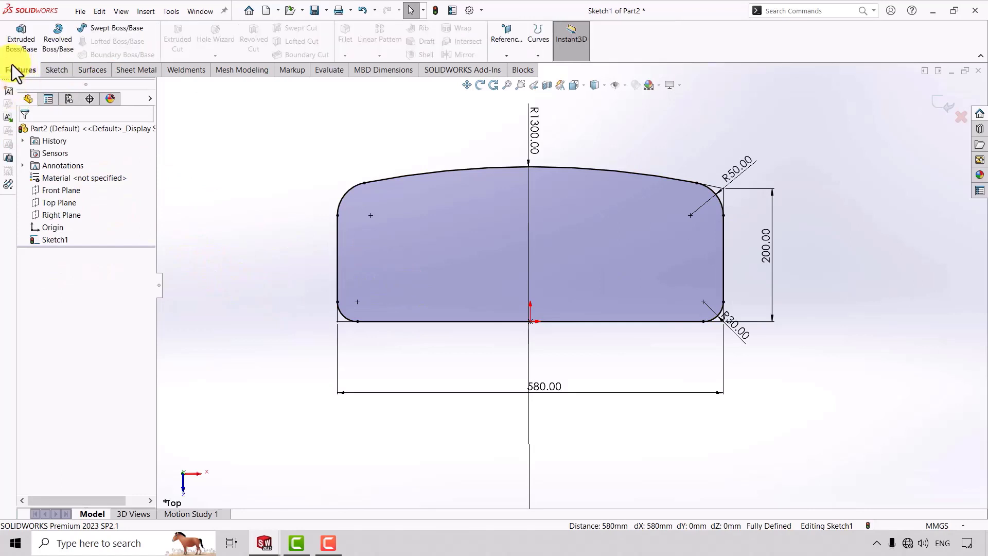
left_click(20, 36)
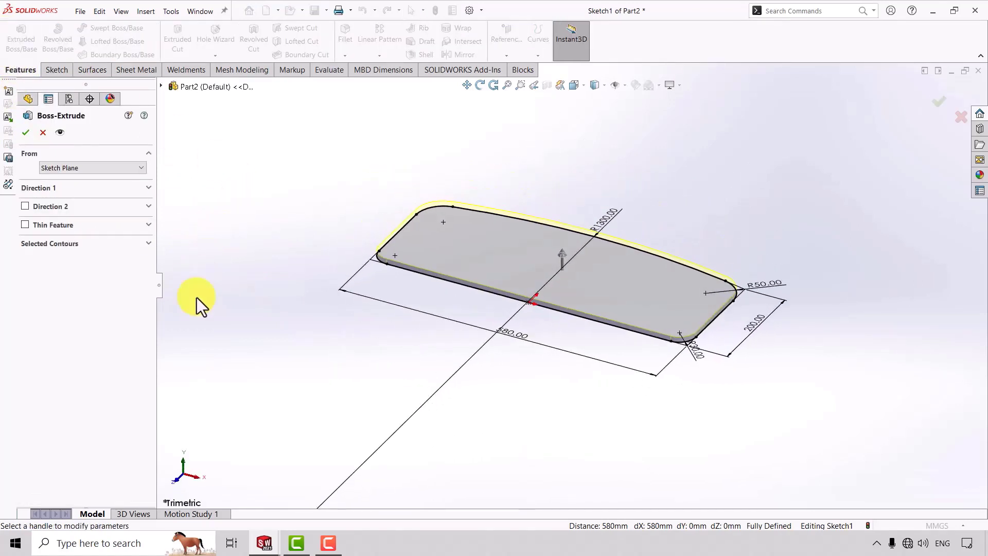
left_click(55, 188)
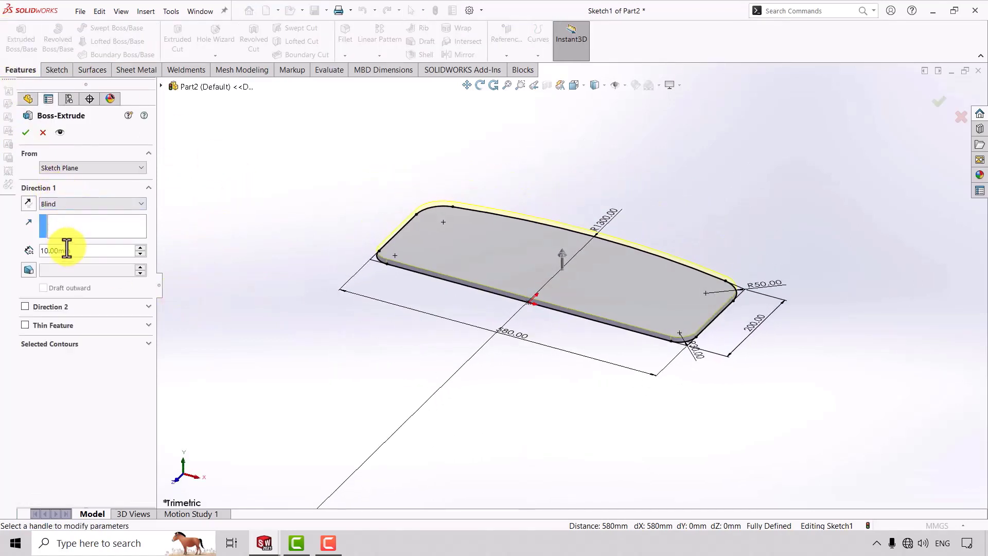
left_click(28, 131)
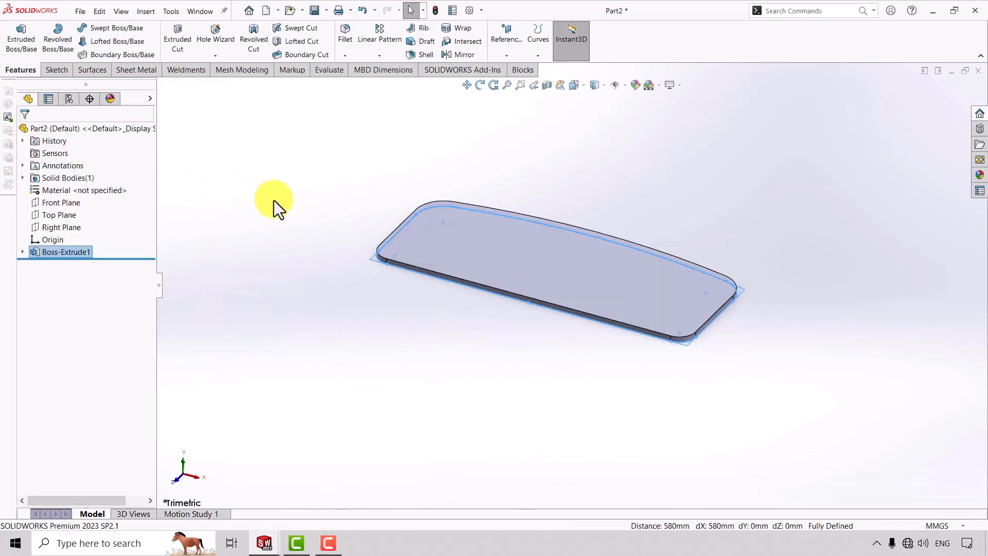
left_click(321, 205)
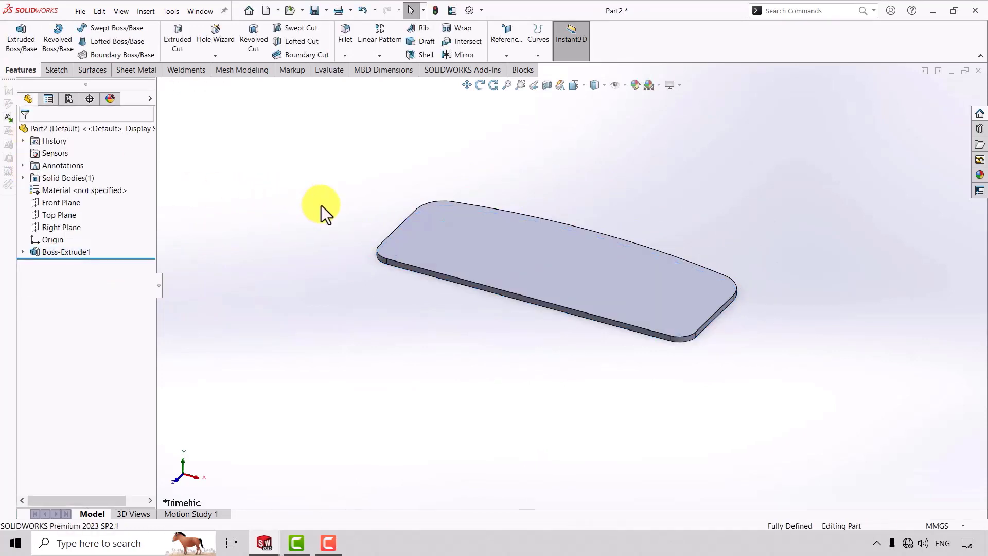
- Sketch on the slab's top face an outline offset 30 mm outward
left_click(505, 250)
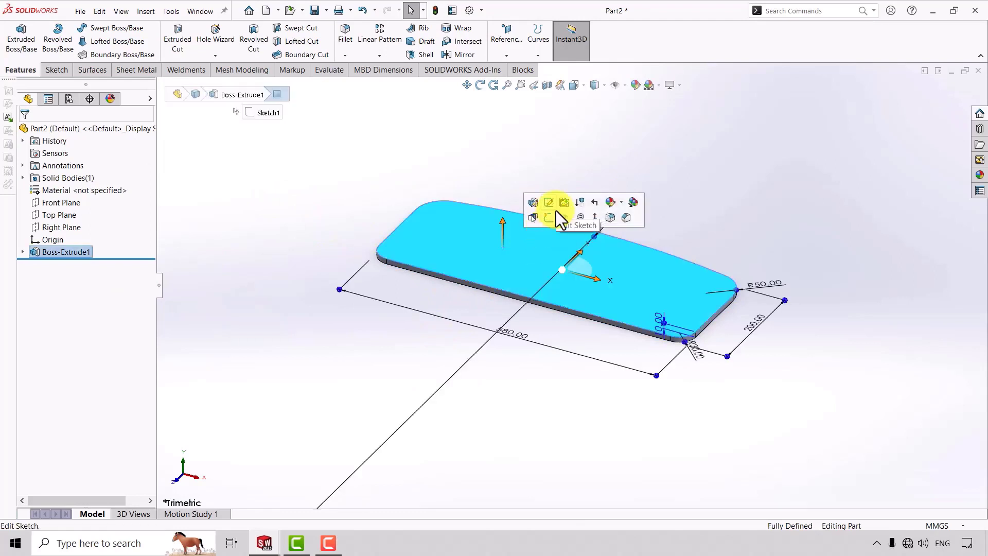
left_click(549, 220)
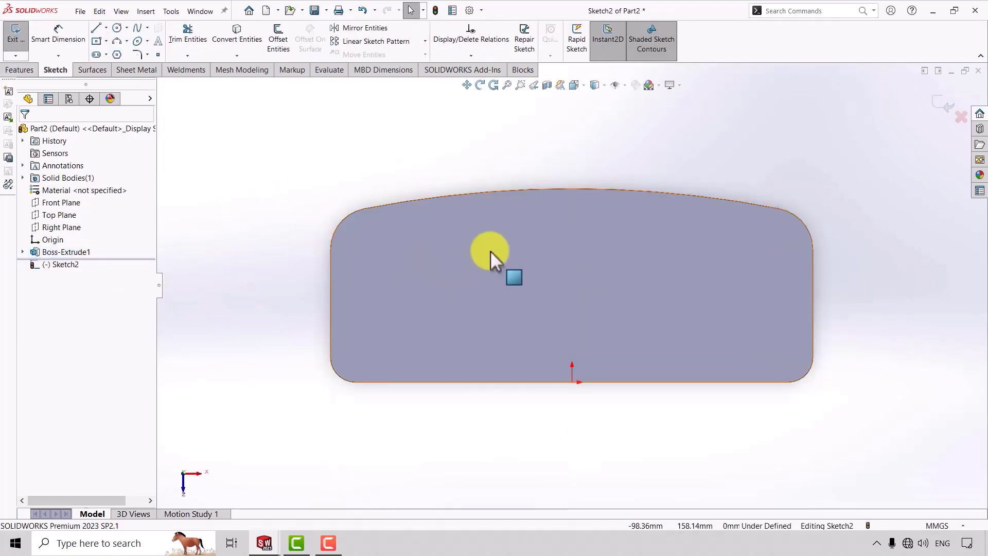
left_click(490, 252)
left_click(278, 37)
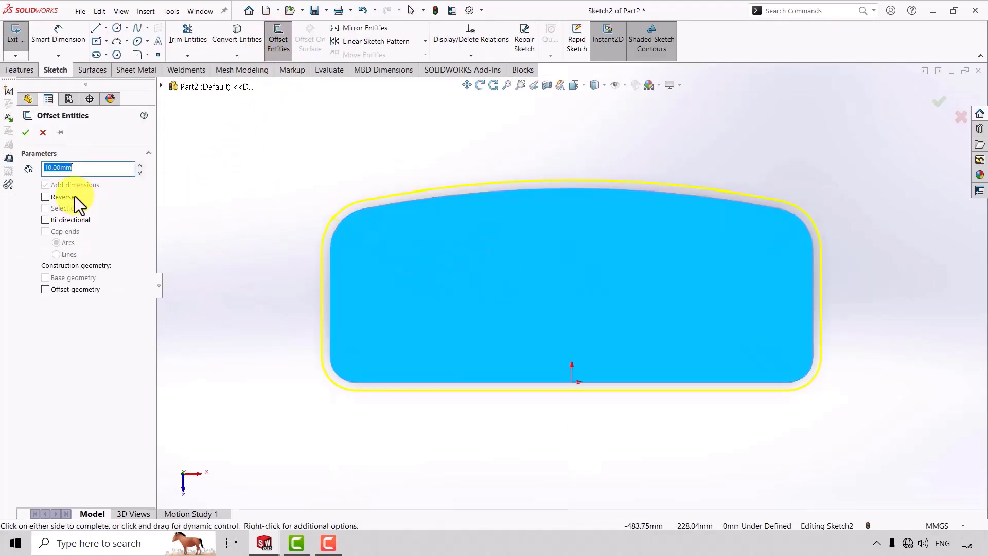
type("0")
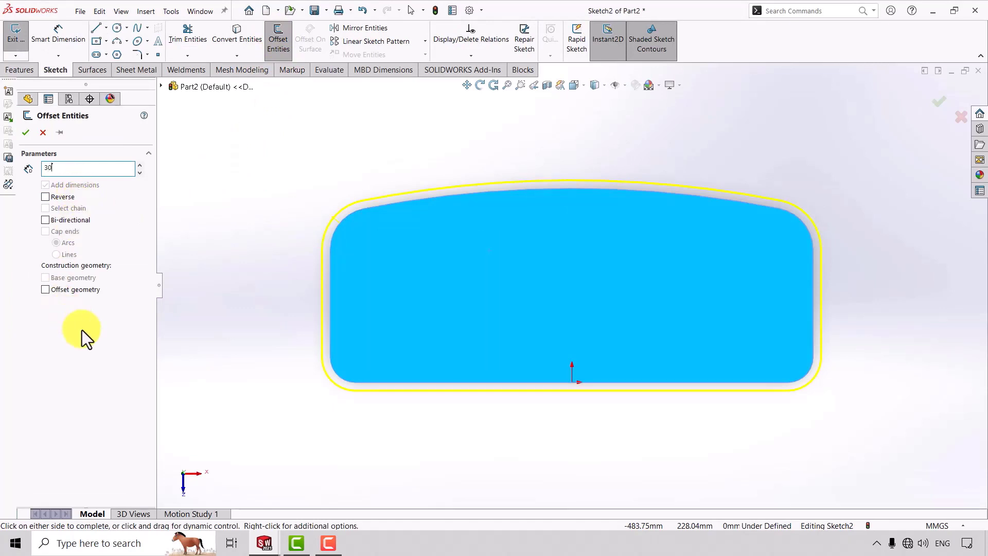
key("Return")
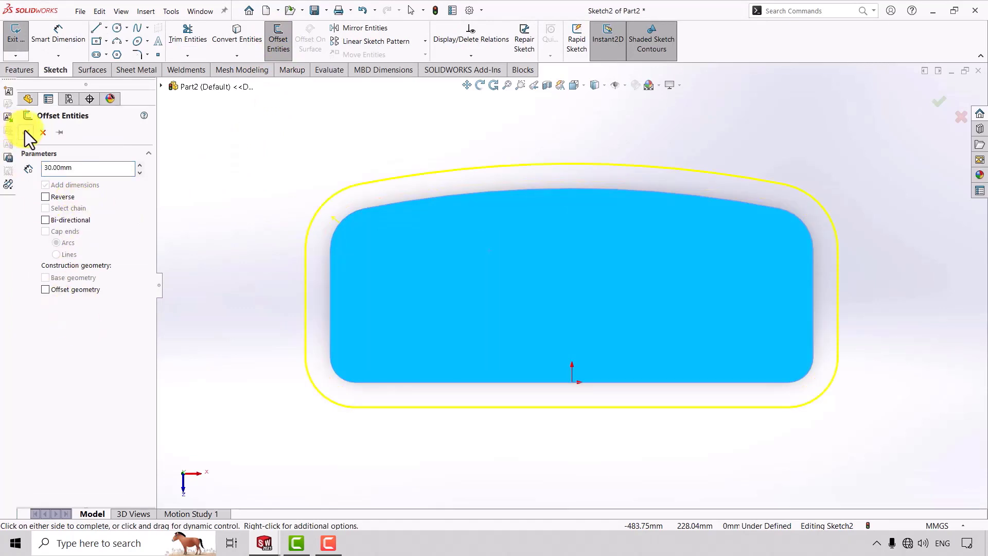
left_click(25, 131)
- Extrude the offset sketch 30 mm as Boss-Extrude2
left_click(30, 69)
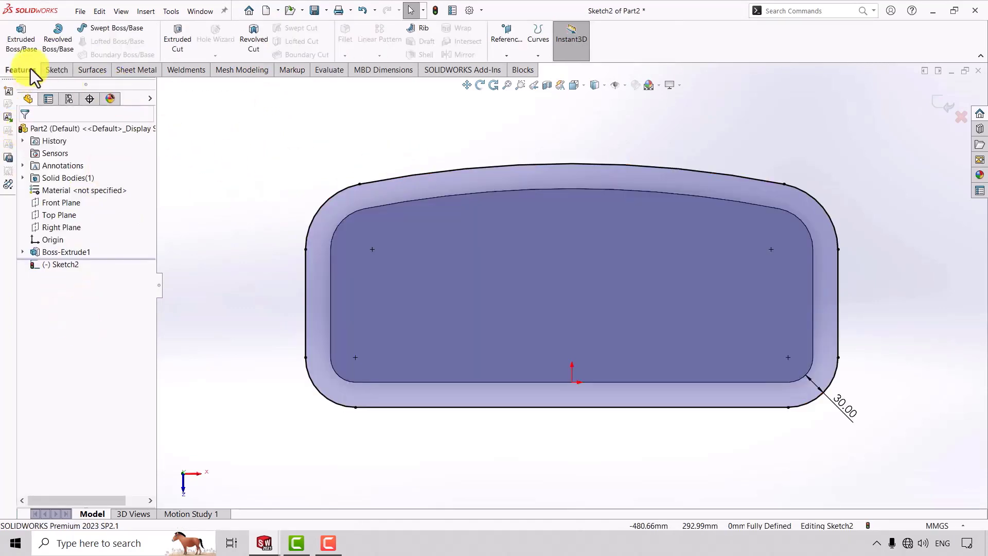
left_click(24, 42)
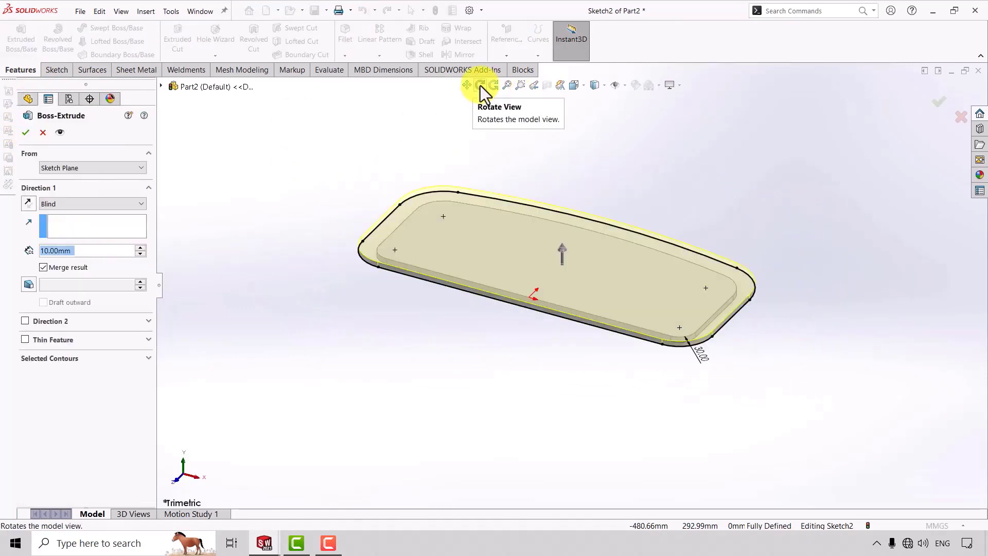
left_click(480, 85)
mouse_move(479, 311)
left_mouse_down()
mouse_move(480, 210)
mouse_move(419, 270)
mouse_move(371, 227)
mouse_move(406, 283)
left_mouse_up()
scroll(420, 273, "down", 3)
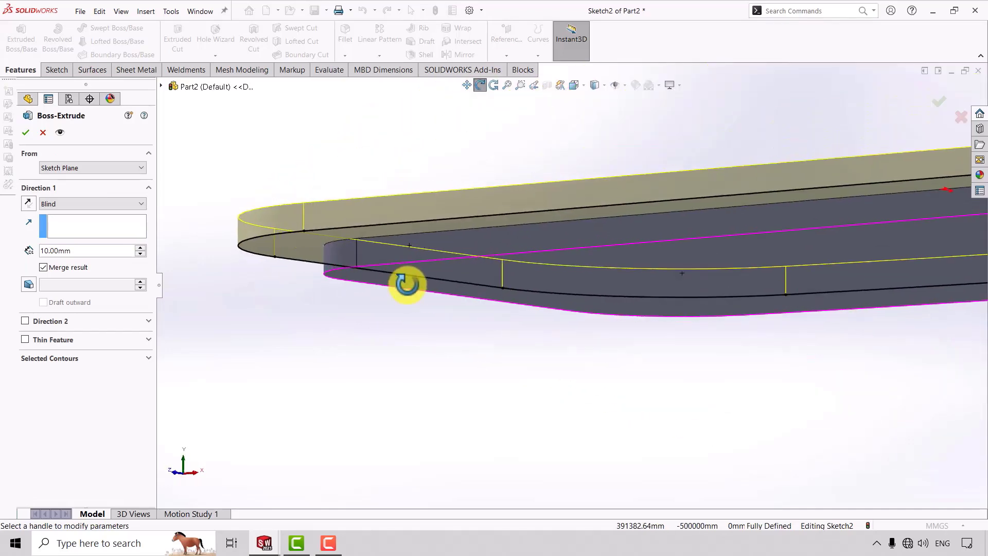
double_click(84, 250)
type("3")
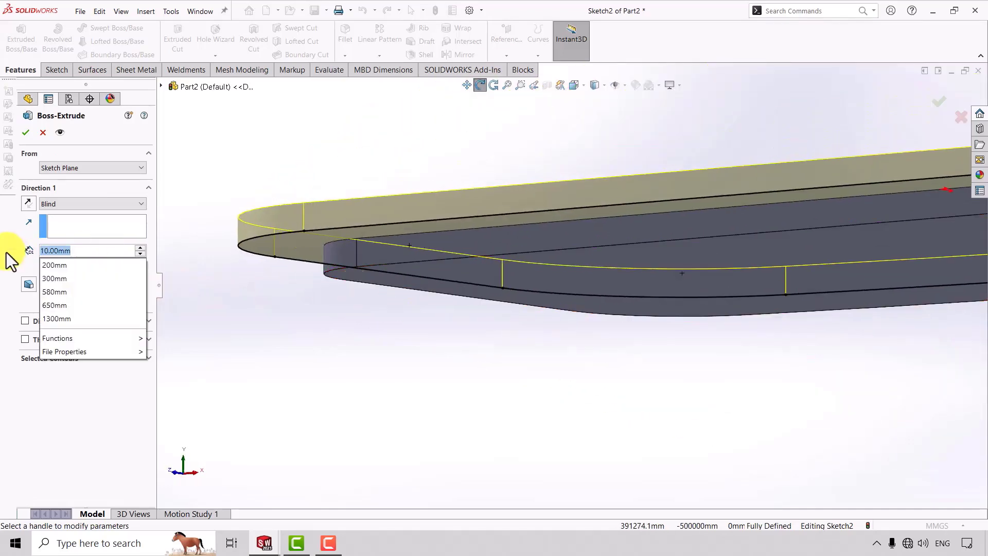
type("0")
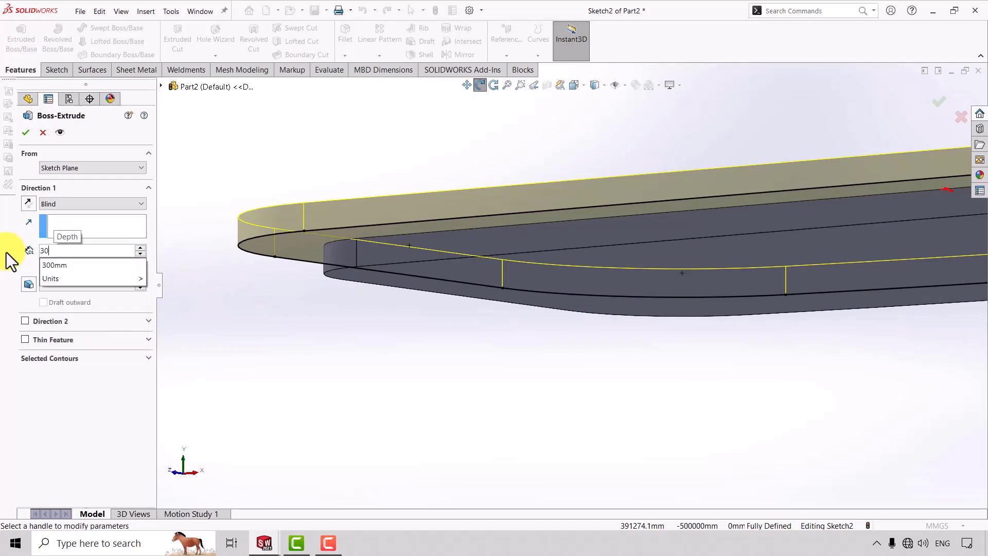
key("Return")
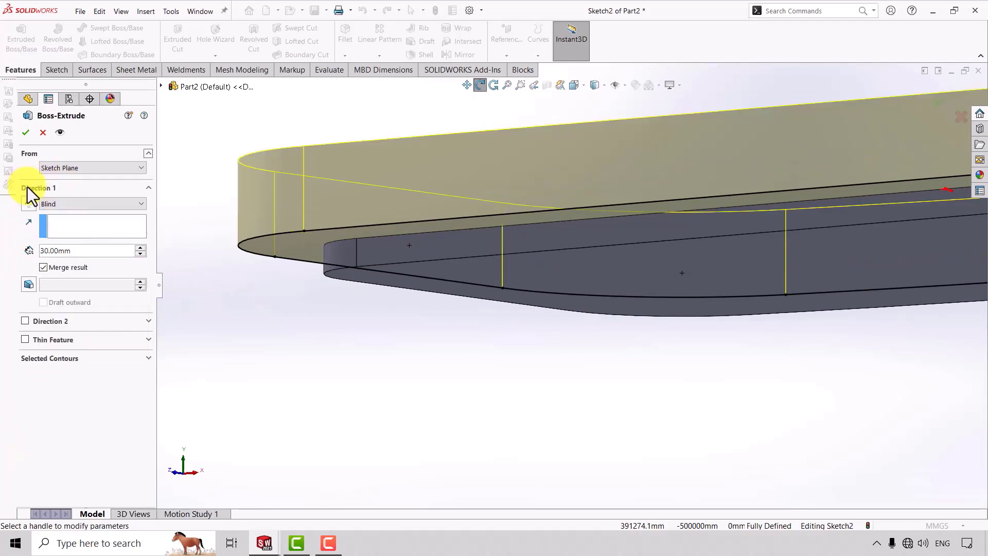
left_click(26, 137)
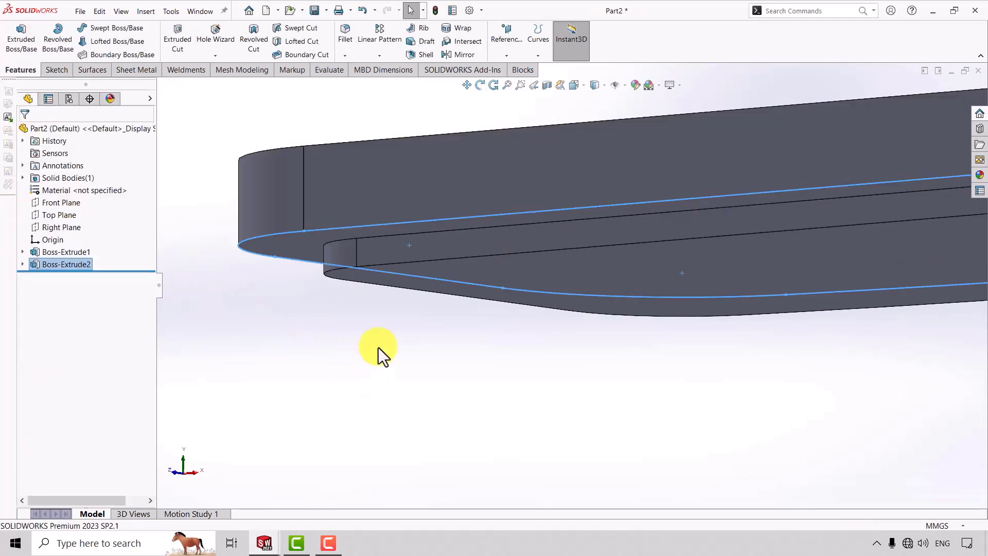
scroll(817, 140, "up", 3)
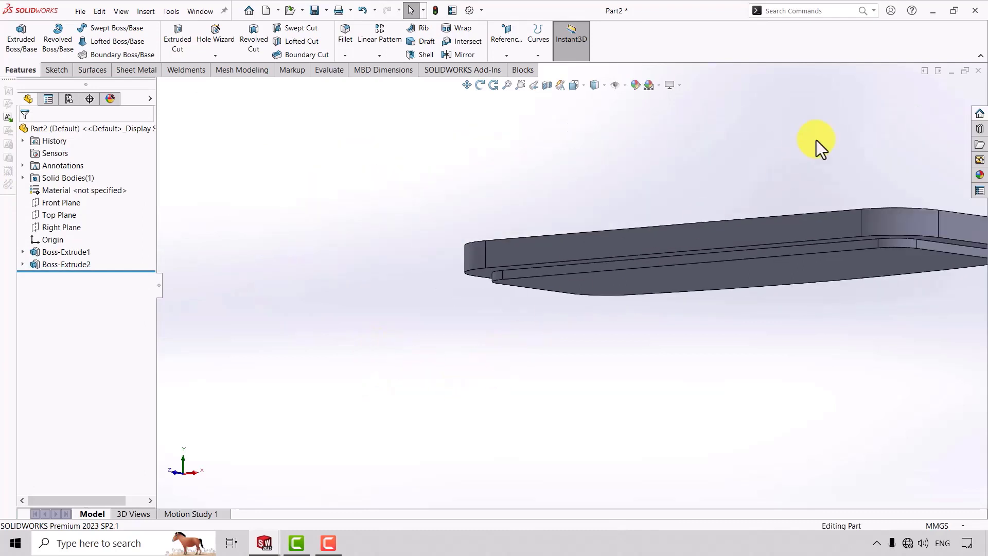
- Round the lower slab's upper edge with a 3 mm fillet
left_click(344, 36)
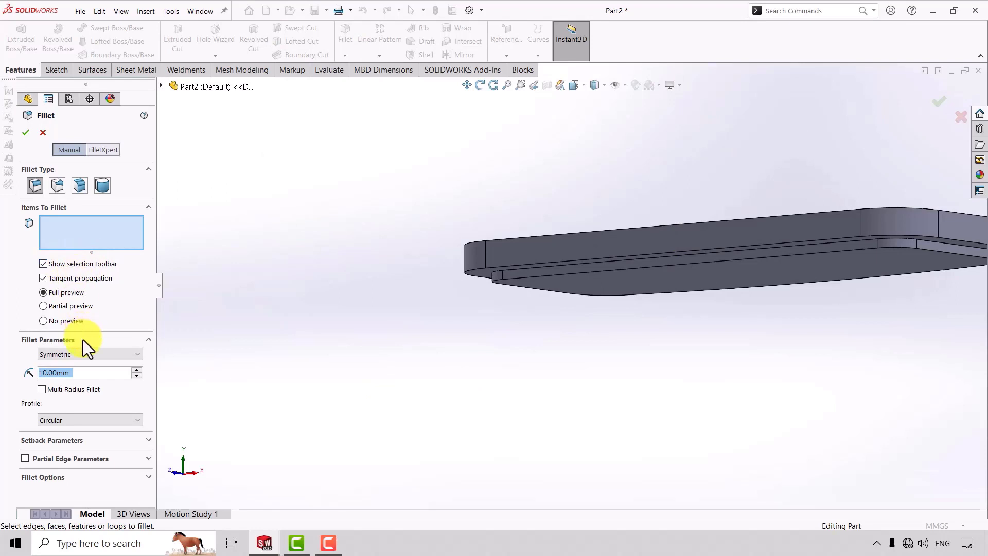
type("3")
key("Return")
scroll(597, 265, "down", 2)
scroll(423, 278, "down", 3)
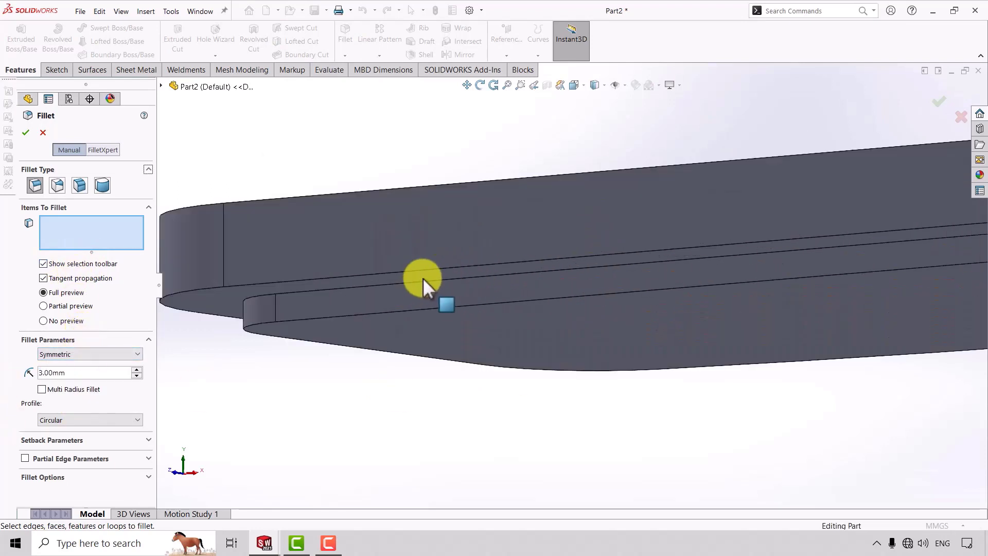
left_click(419, 280)
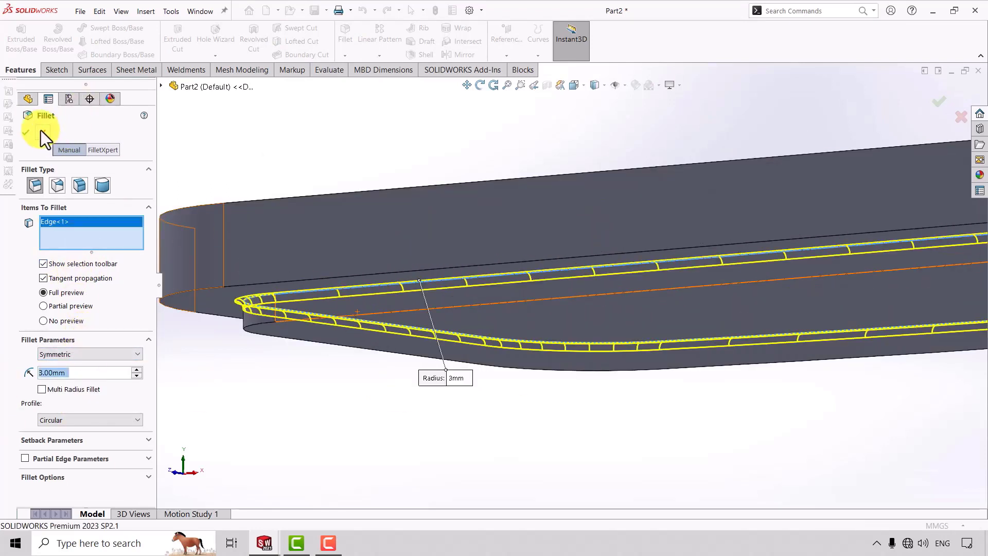
left_click(25, 133)
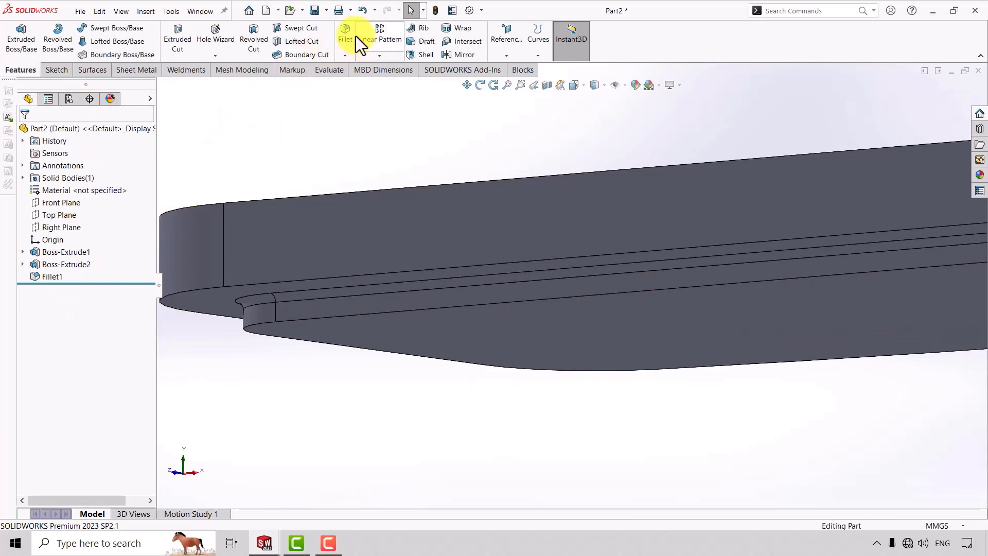
- Round the lower slab's bottom edge with a 2 mm fillet, then show Sheet Metal tools in isometric view
left_click(345, 37)
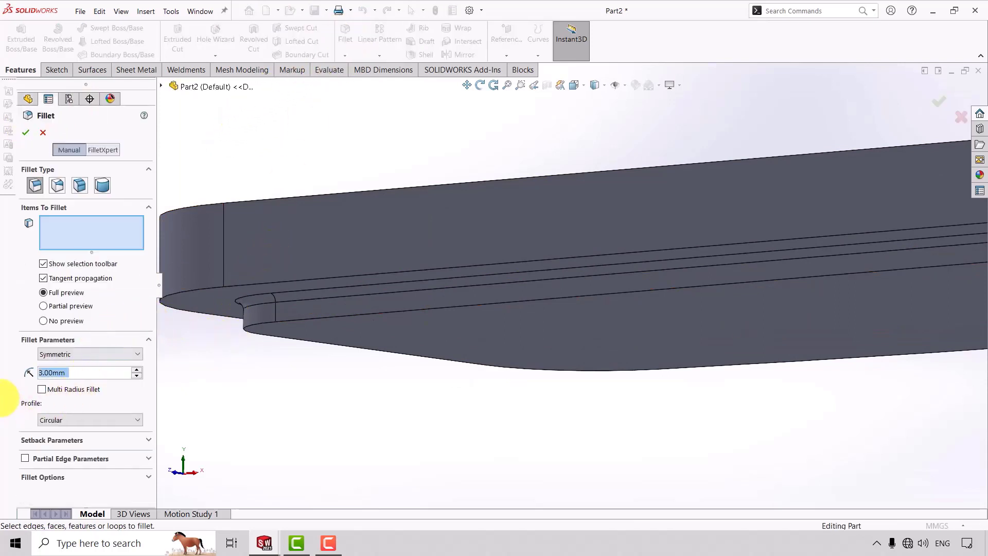
type("2")
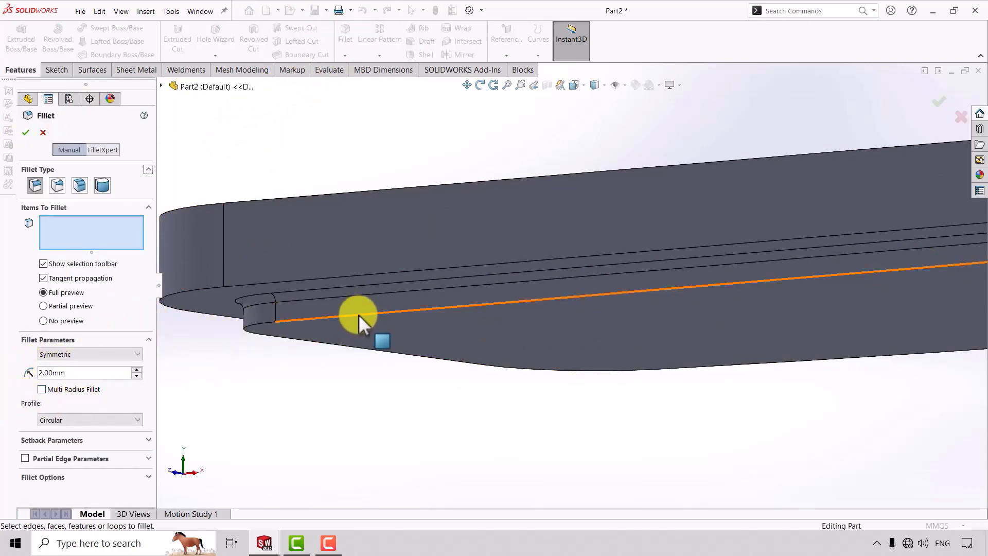
left_click(361, 315)
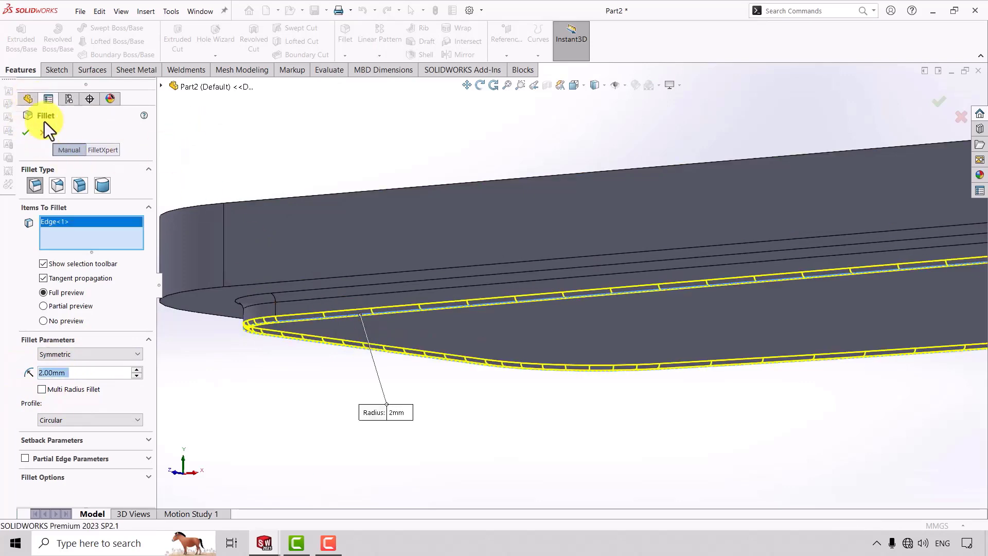
left_click(24, 132)
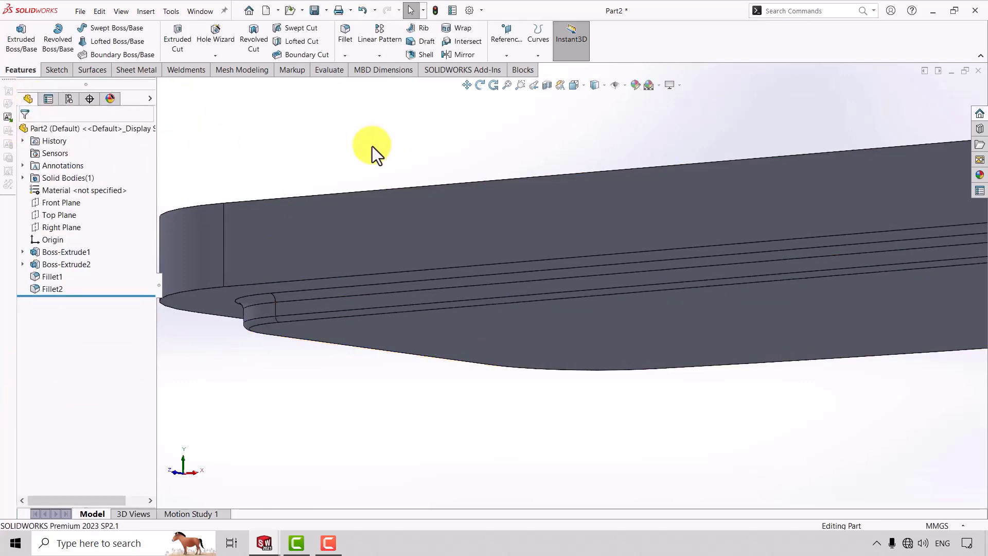
middle_click_drag(372, 146, 443, 172)
key("ctrl+7")
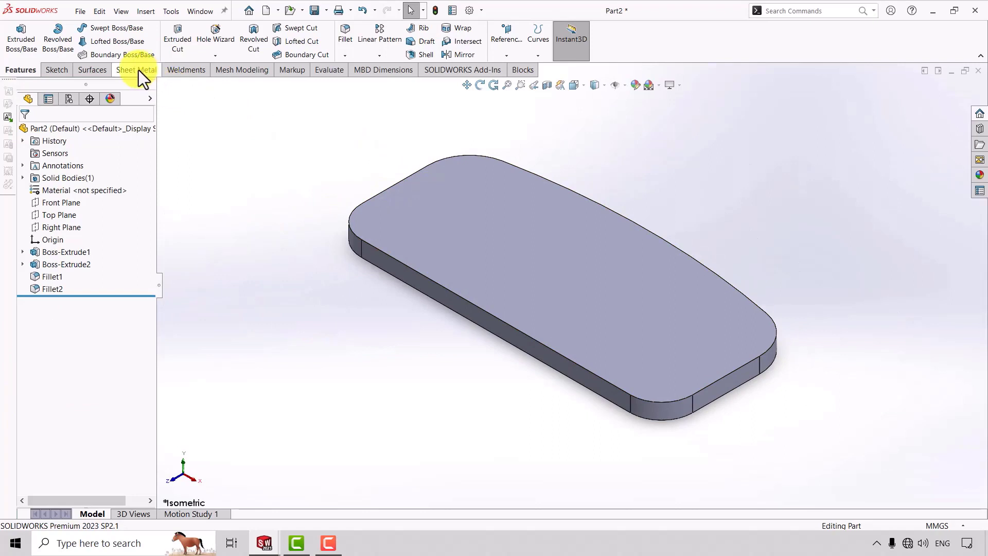
left_click(138, 70)
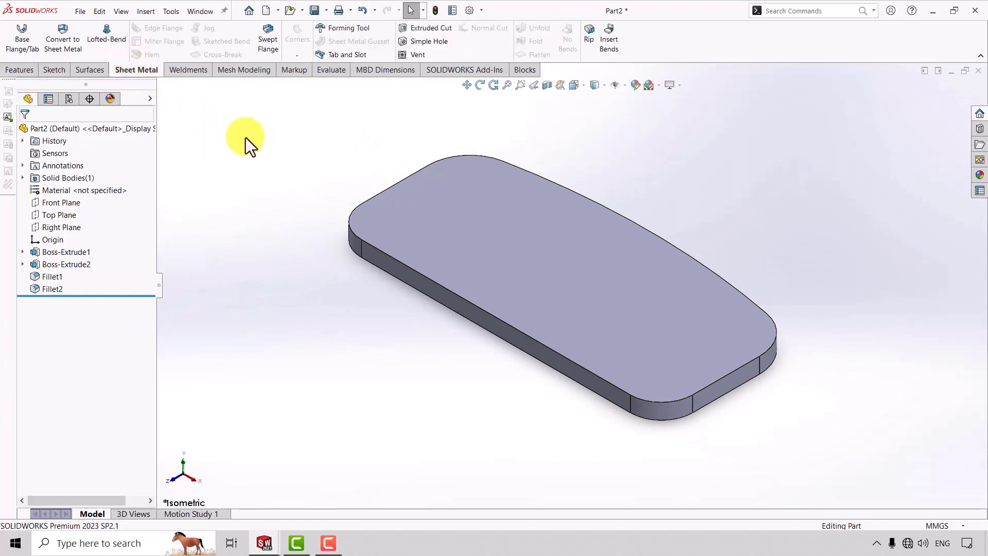
- Define the part as FormTool1 with the wide underside rim face as stopping face, then view isometric
left_click(329, 31)
left_click(480, 85)
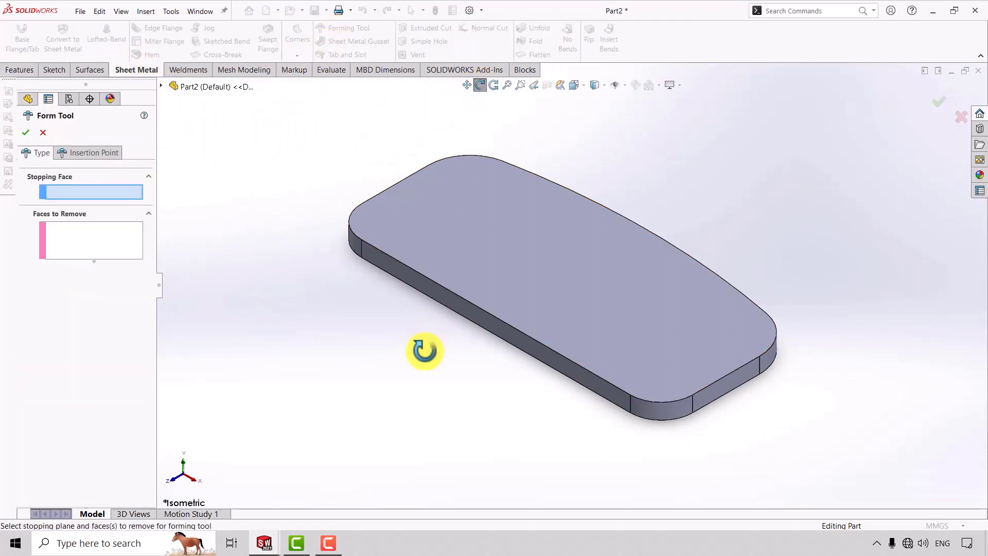
left_click_drag(424, 349, 385, 162)
left_click(479, 85)
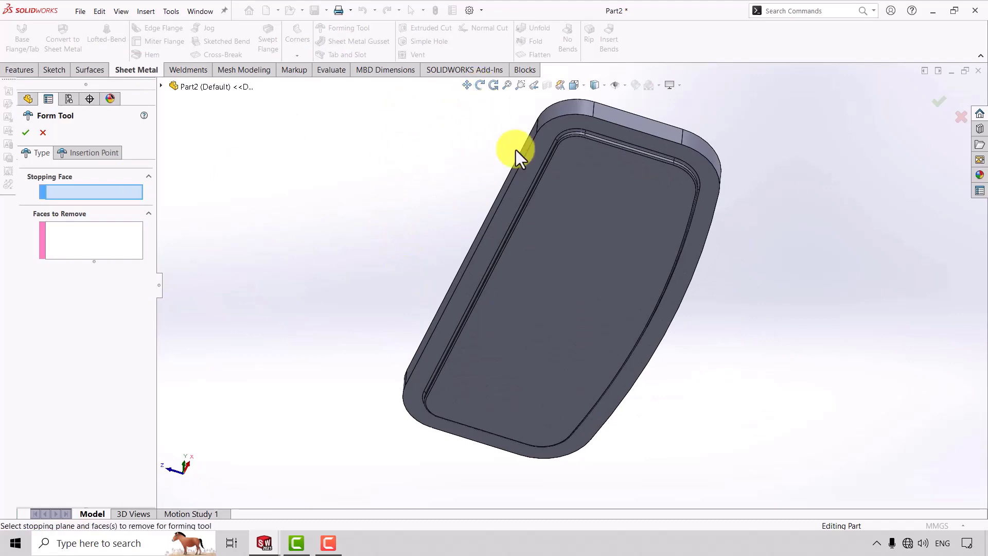
scroll(539, 155, "down", 5)
scroll(517, 214, "up", 5)
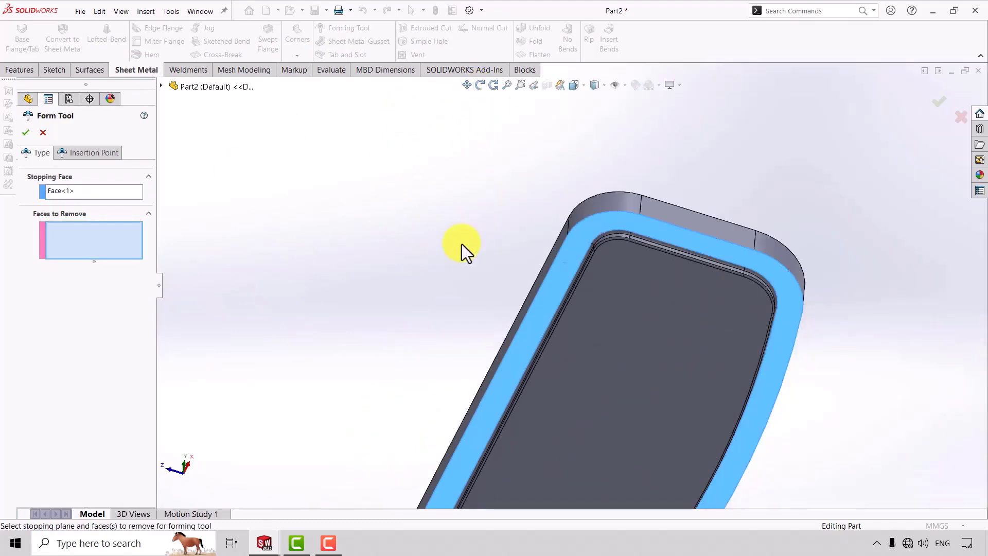
left_click(27, 133)
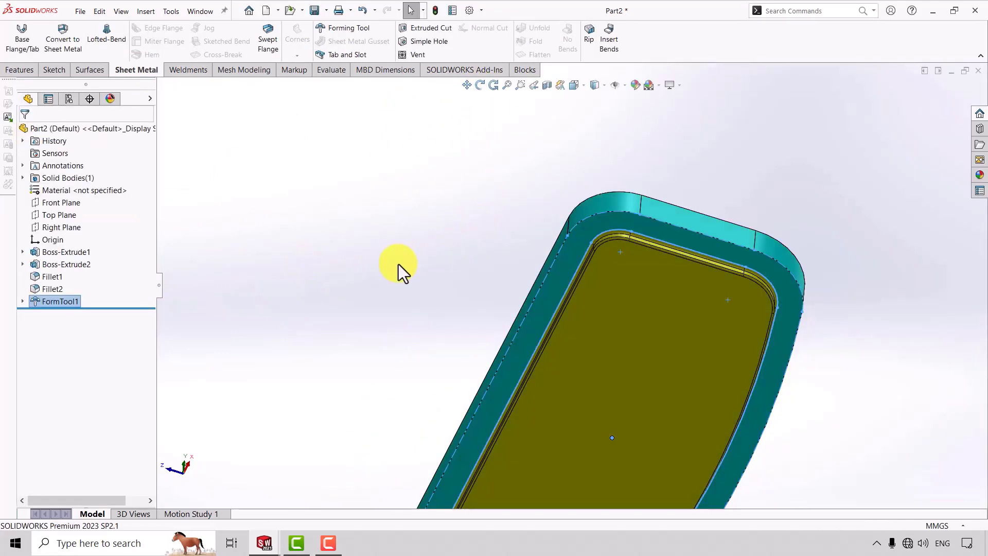
key("ctrl+7")
key("Escape")
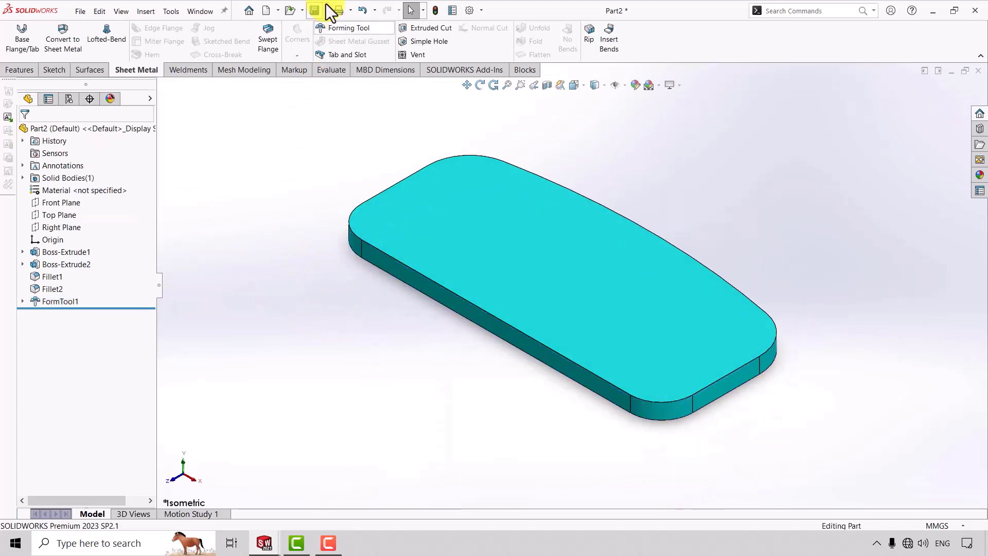
- Save Part2 as a Form Tool (*.sldftp) file in the design library's Maktabino folder
left_click(326, 10)
left_click(333, 37)
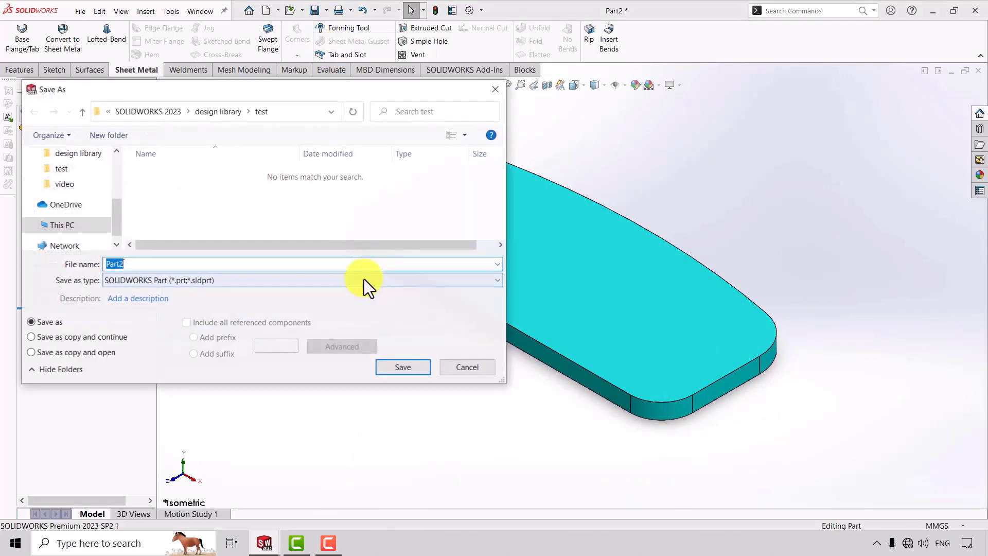
left_click(217, 283)
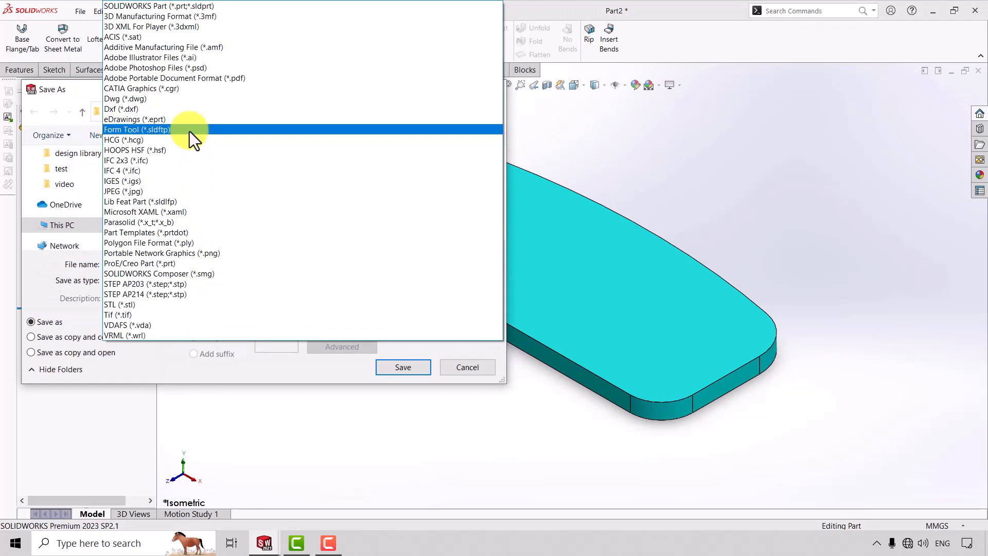
left_click(162, 130)
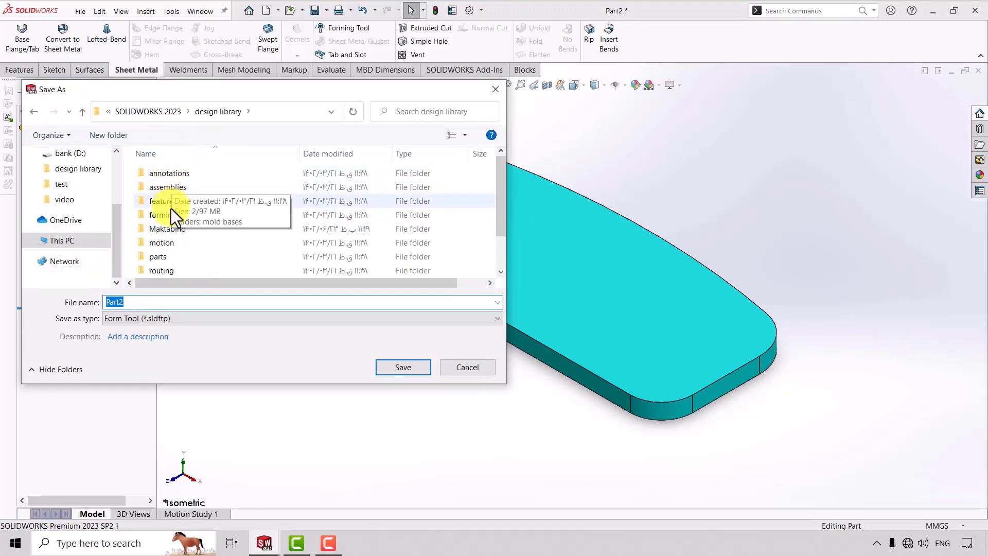
double_click(171, 228)
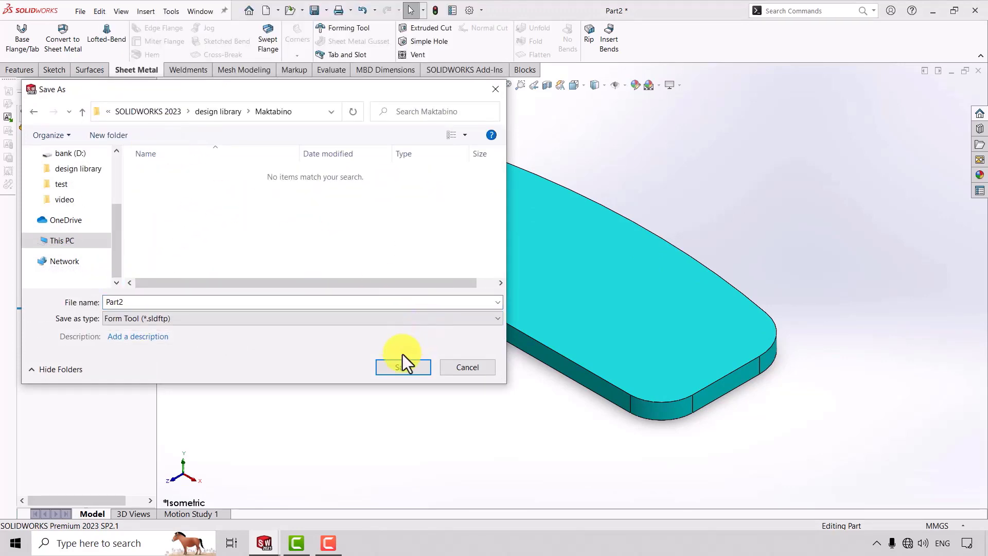
left_click(402, 369)
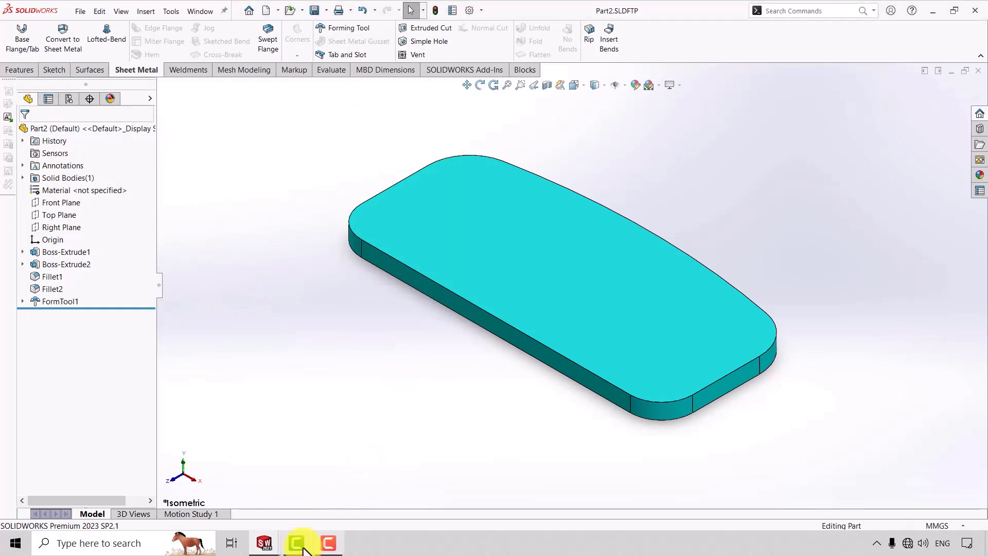
- Return to Part1 and browse the Design Library to the Maktabino forming tools folder
mouse_move(264, 542)
left_click(186, 480)
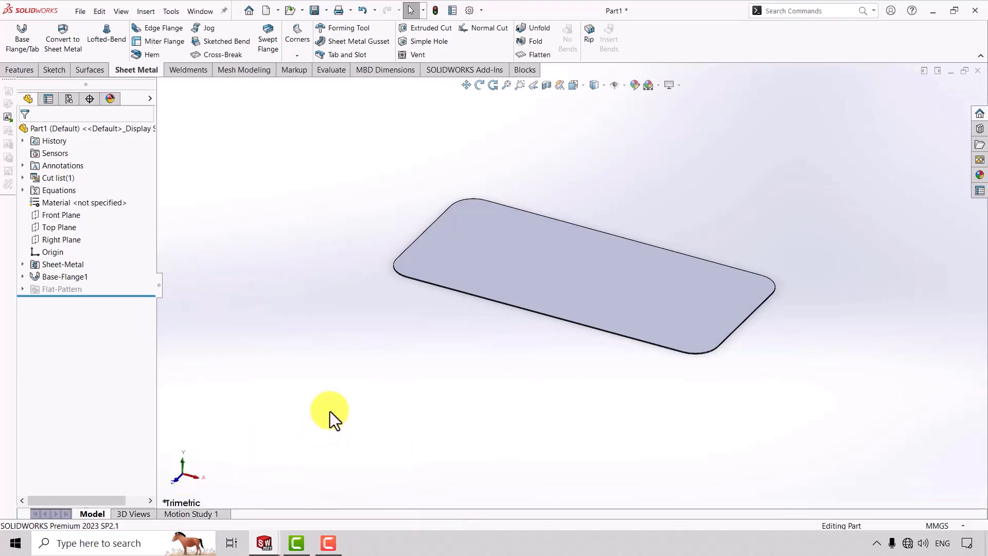
left_click(977, 129)
left_click(844, 103)
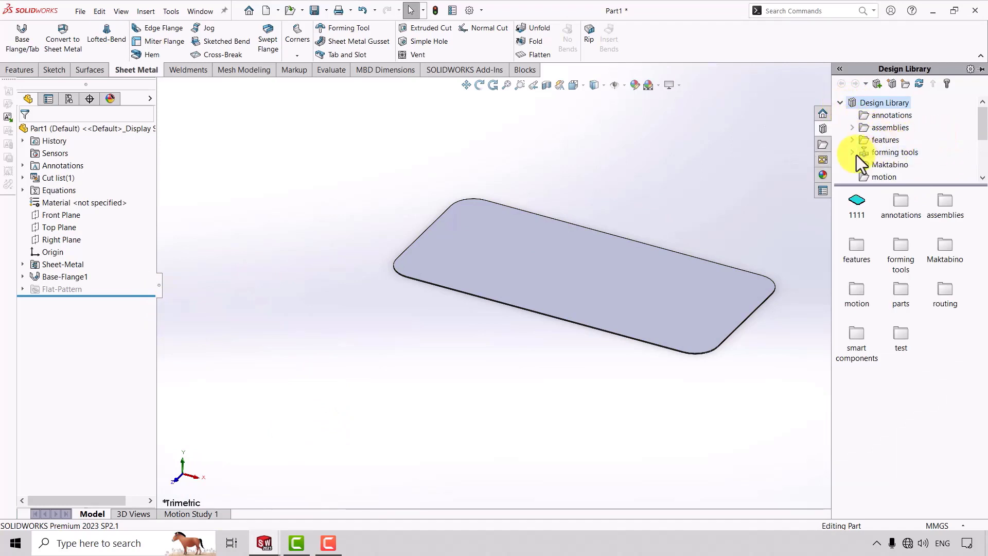
left_click(854, 153)
scroll(943, 147, "down", 2)
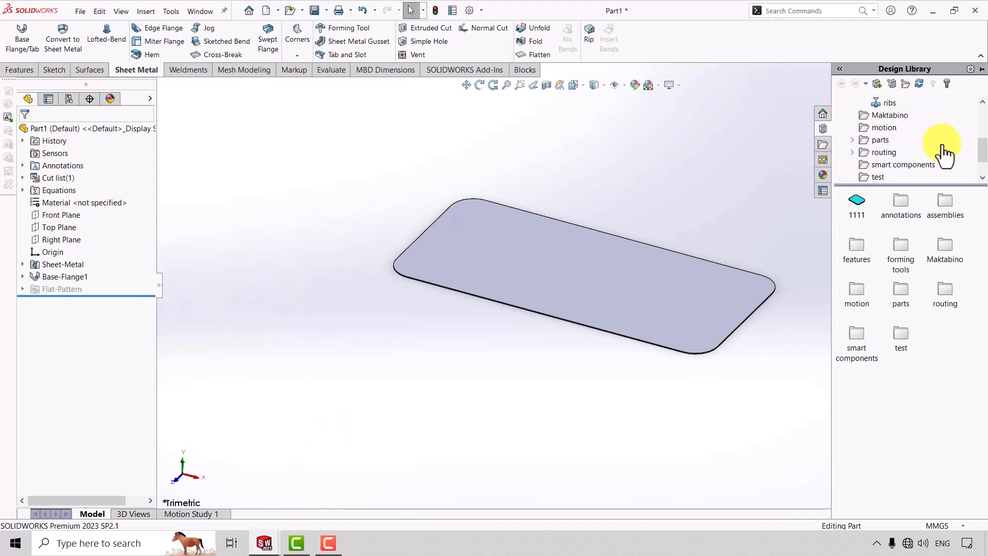
left_click(898, 117)
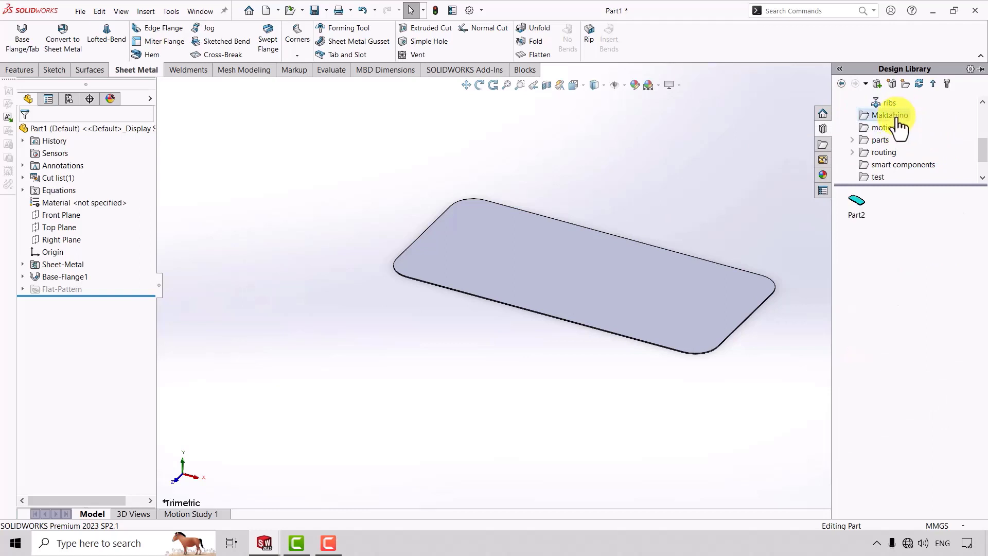
- Drop the Part2 form tool onto the plate's top face, rotated 180°
left_click_drag(863, 218, 573, 276)
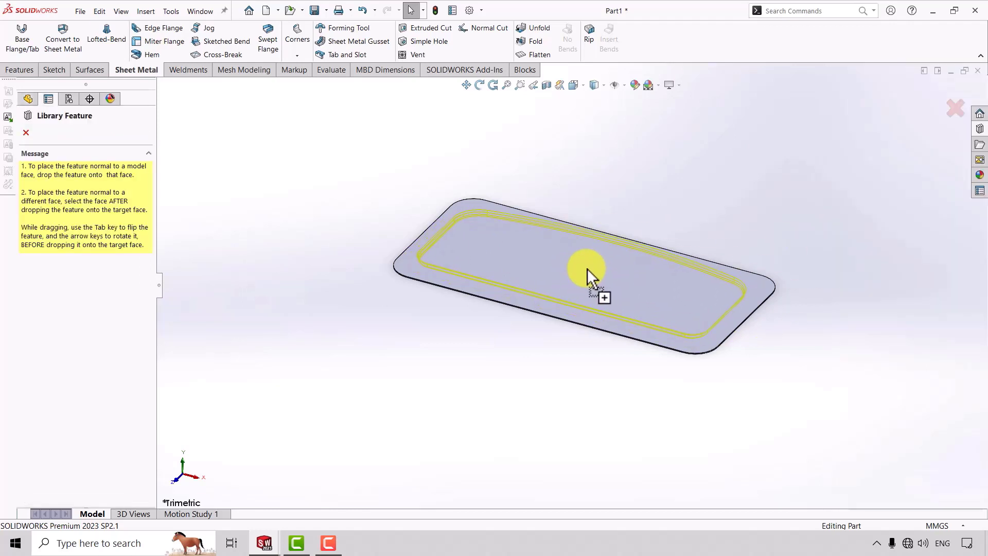
left_click_drag(587, 267, 597, 288)
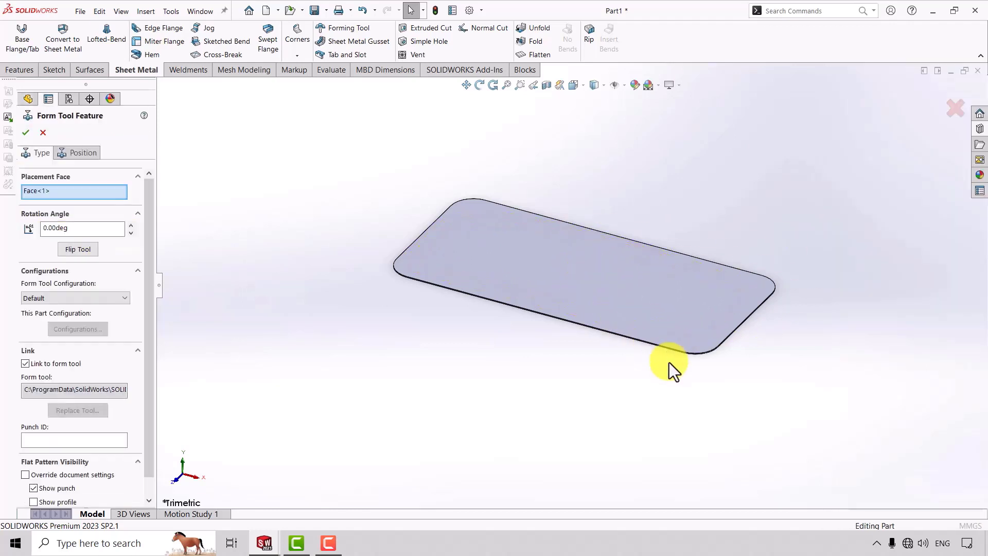
double_click(69, 227)
type("180")
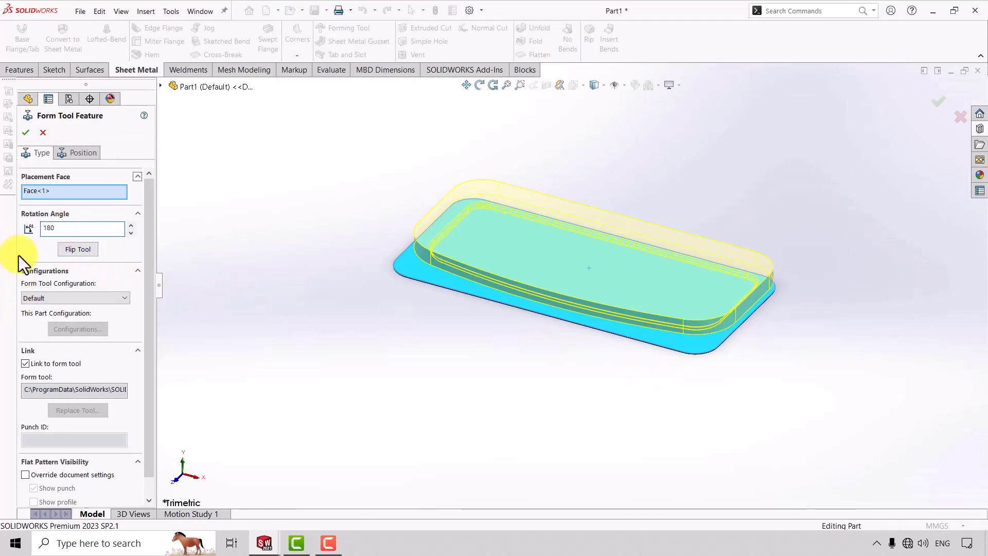
key("Return")
left_click(28, 134)
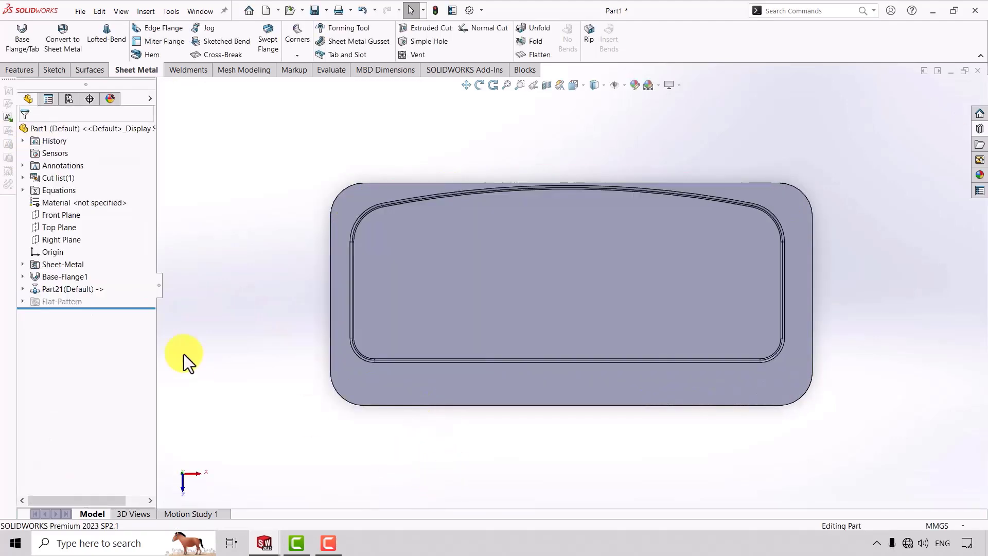
- Edit Part21's position and dimension its point 325 mm from the plate's right edge
left_click(51, 293)
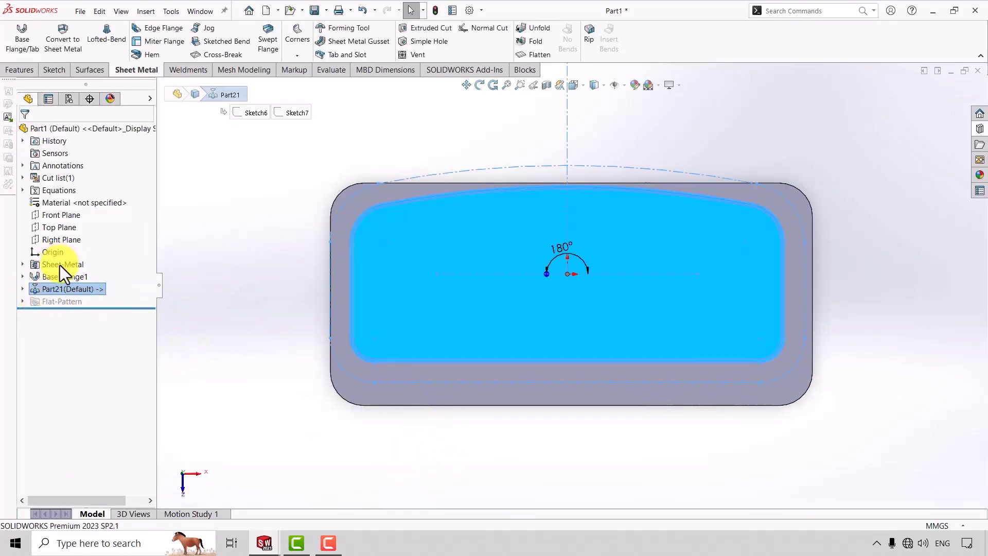
left_click(60, 265)
left_click(81, 153)
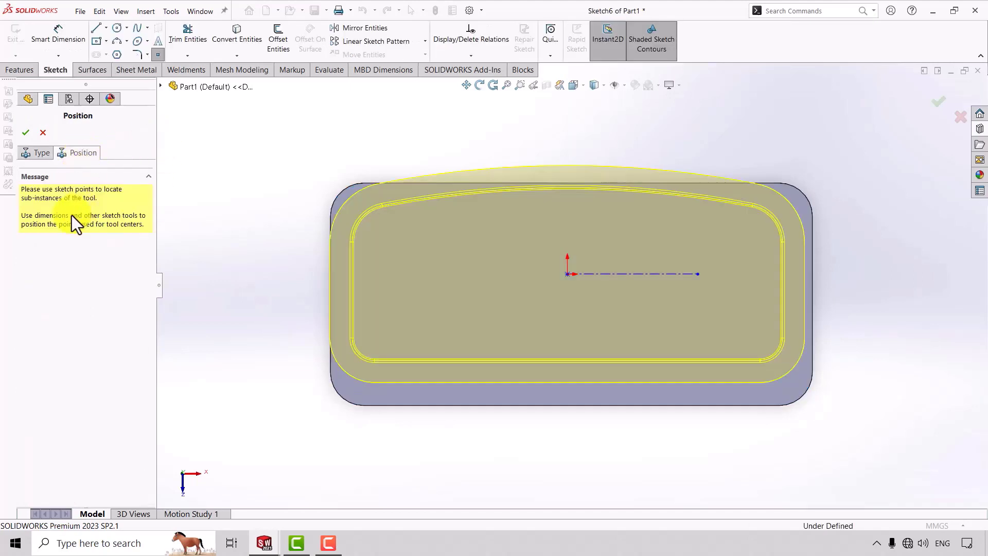
left_click(50, 33)
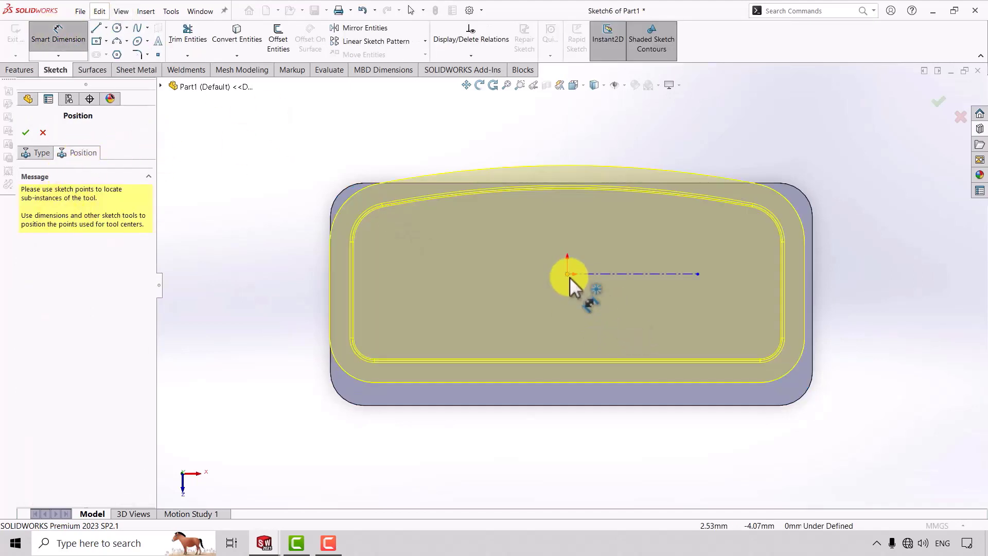
left_click(567, 274)
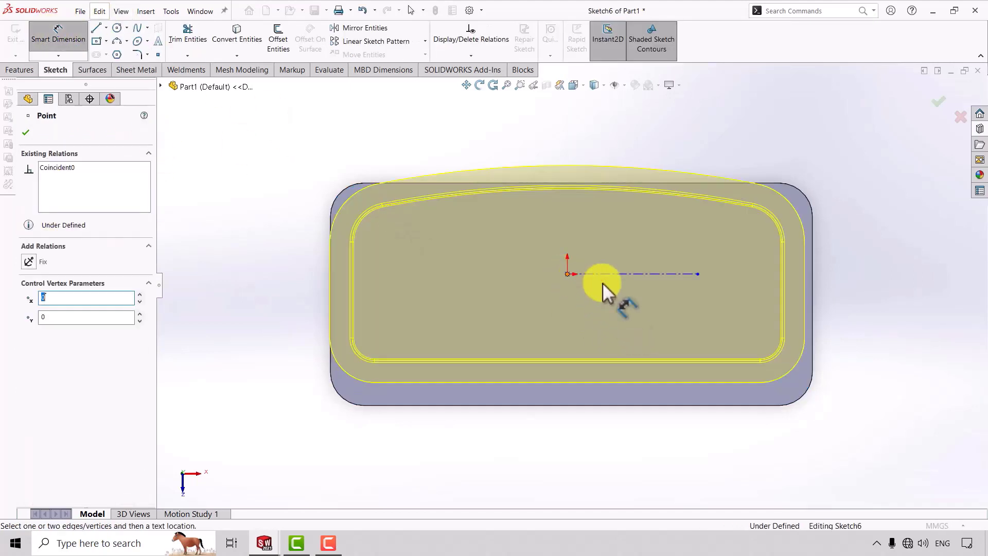
left_click(812, 261)
left_click(714, 136)
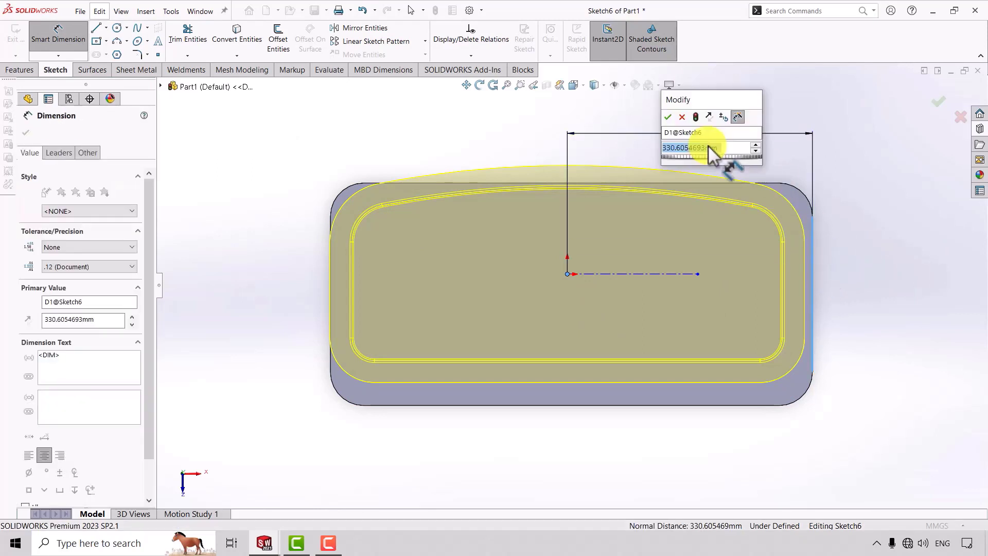
type("325")
key("Return")
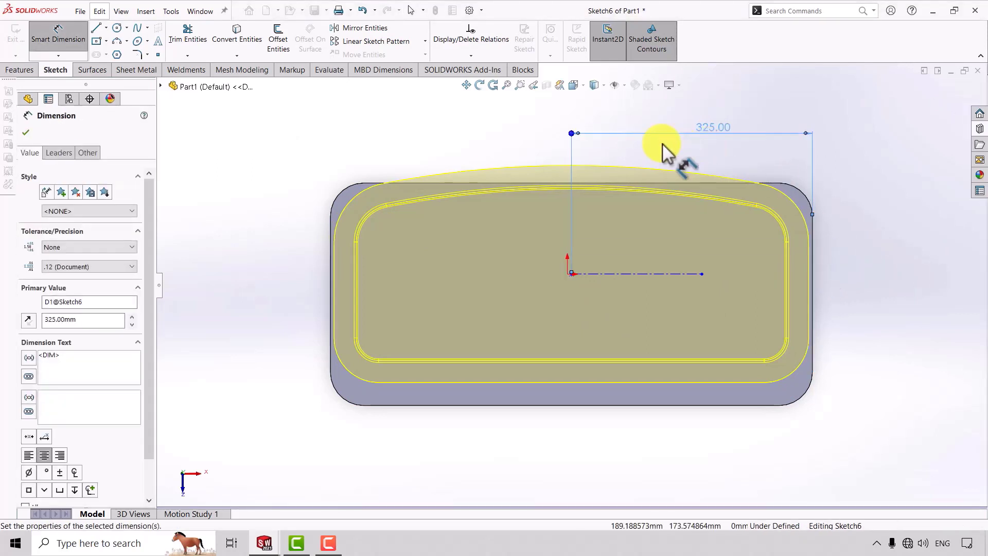
- Dimension the point 150 mm from the plate's top edge, correcting an initial 170, and confirm
left_click(571, 274)
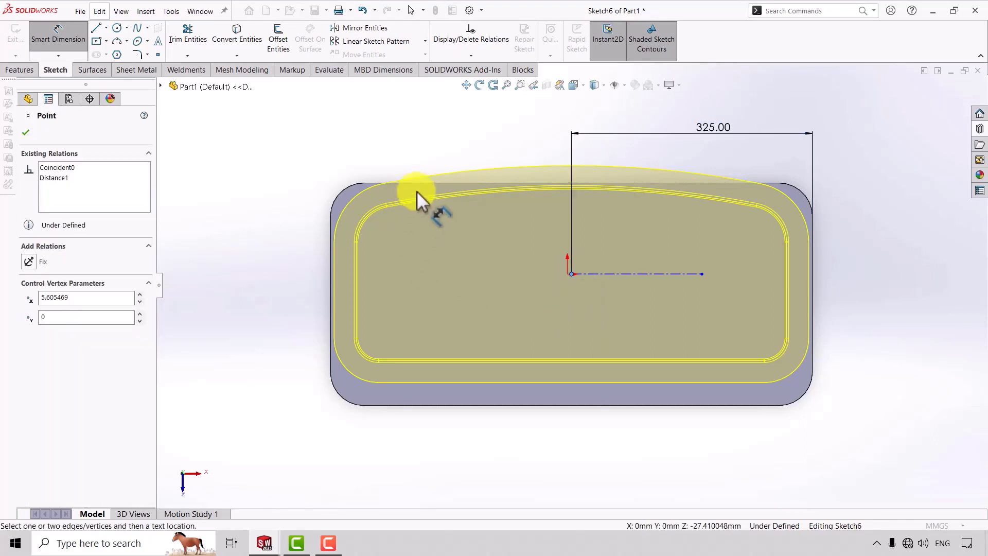
left_click(410, 183)
left_click(259, 216)
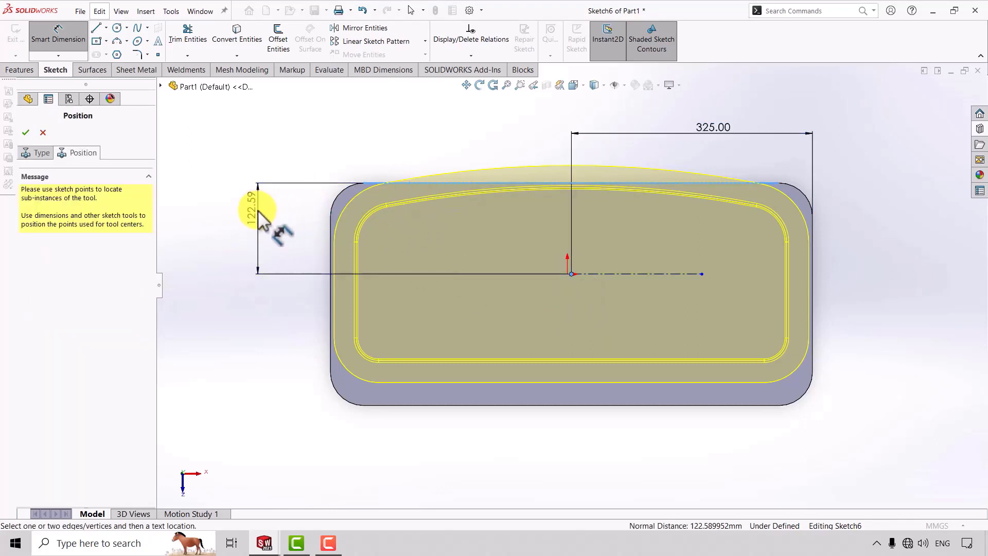
type("170")
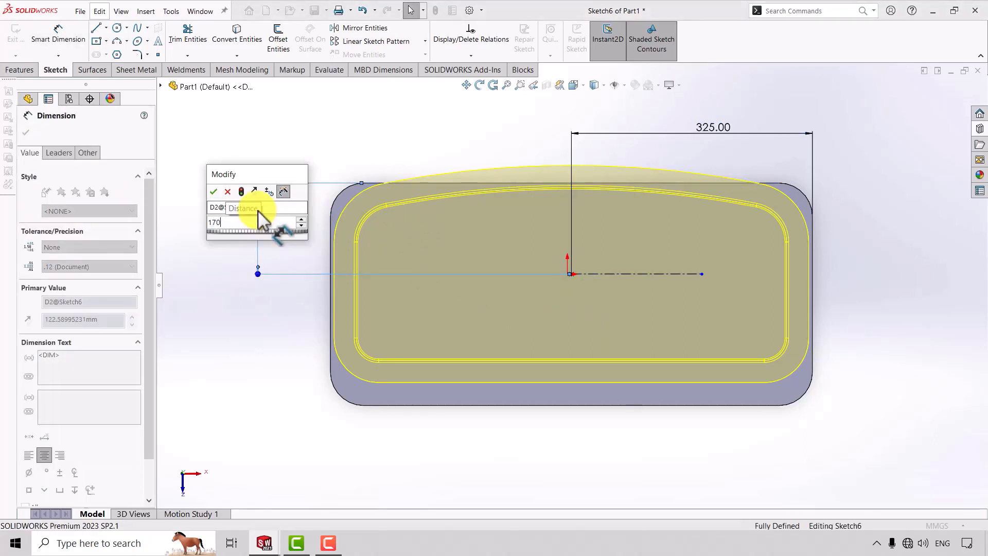
key("Return")
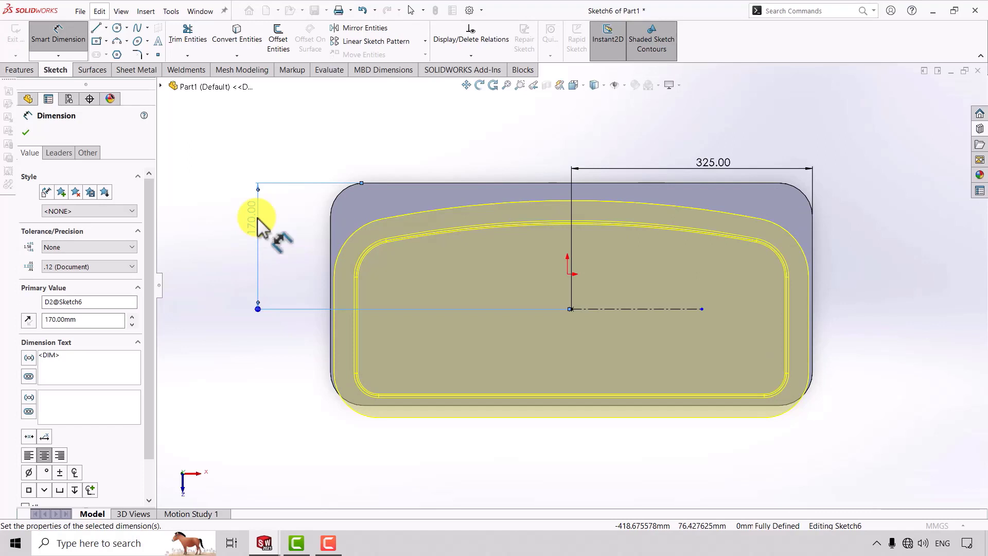
double_click(255, 215)
type("150")
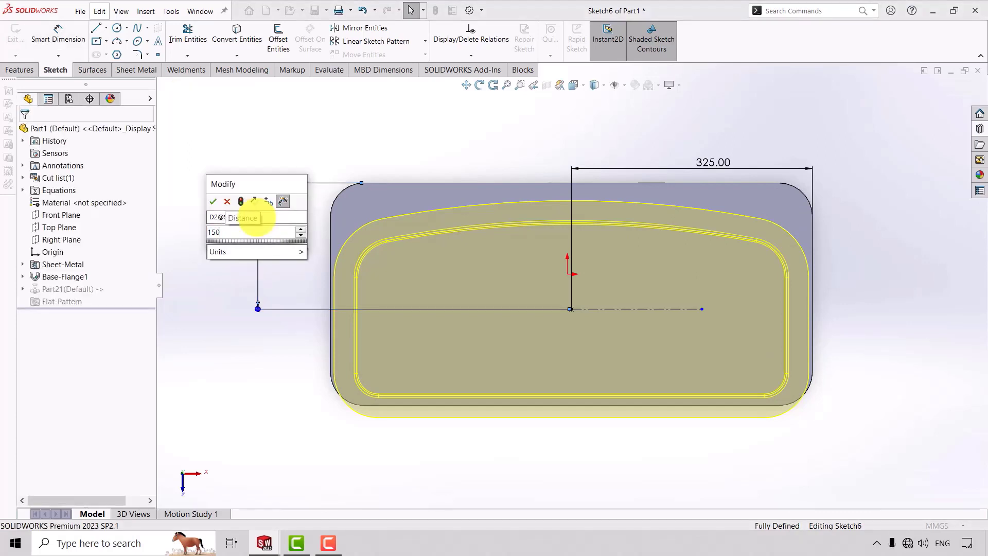
key("Return")
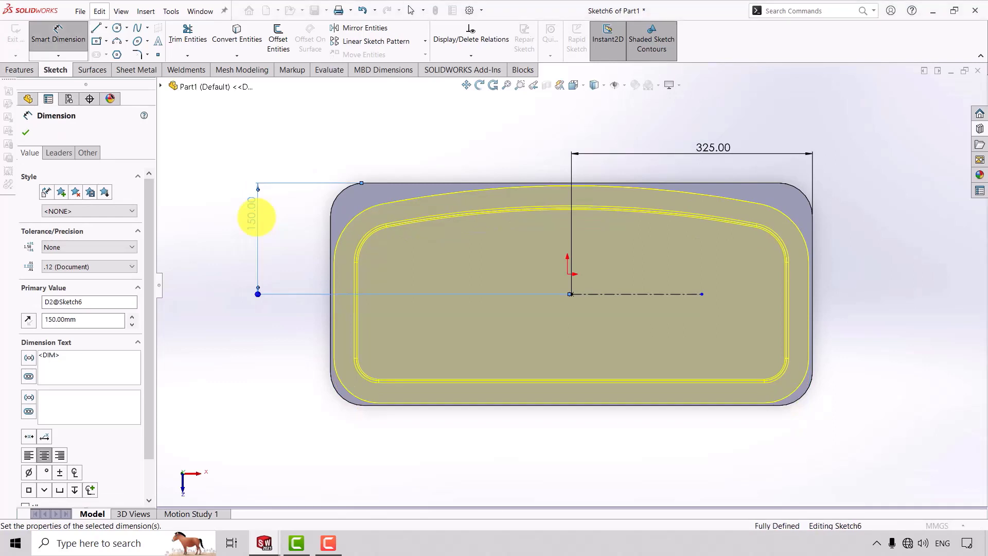
left_click(26, 132)
left_click(27, 133)
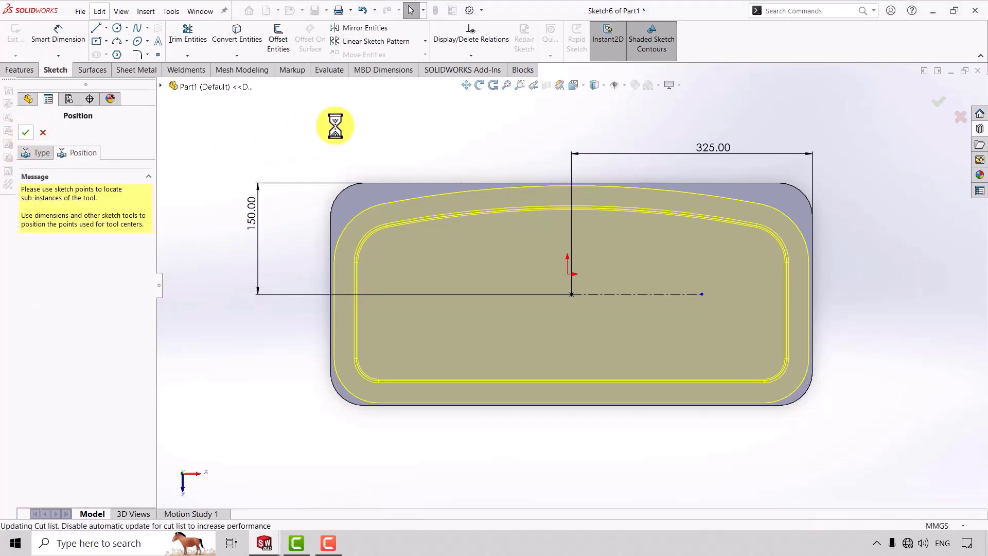
- Orbit the formed tray, snap to isometric, and start a new document
left_click(478, 85)
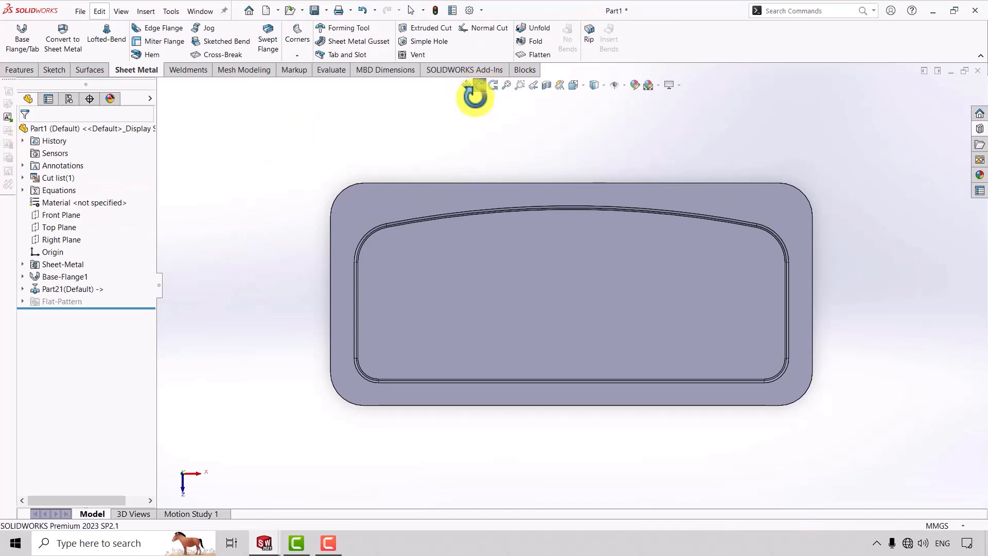
mouse_move(490, 397)
left_mouse_down()
mouse_move(442, 322)
mouse_move(366, 306)
mouse_move(521, 316)
left_mouse_up()
scroll(582, 325, "down", 5)
scroll(548, 339, "down", 5)
scroll(548, 340, "up", 10)
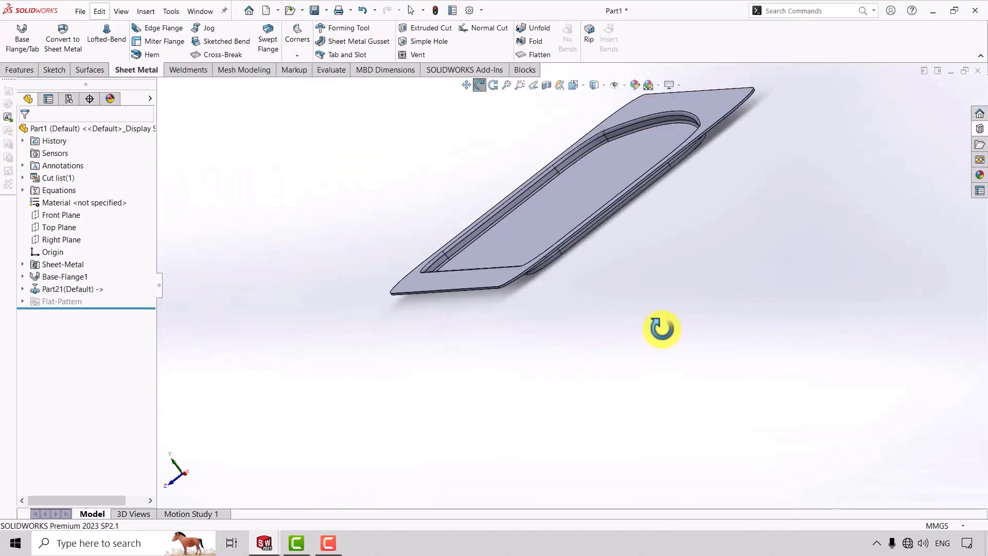
key("ctrl+7")
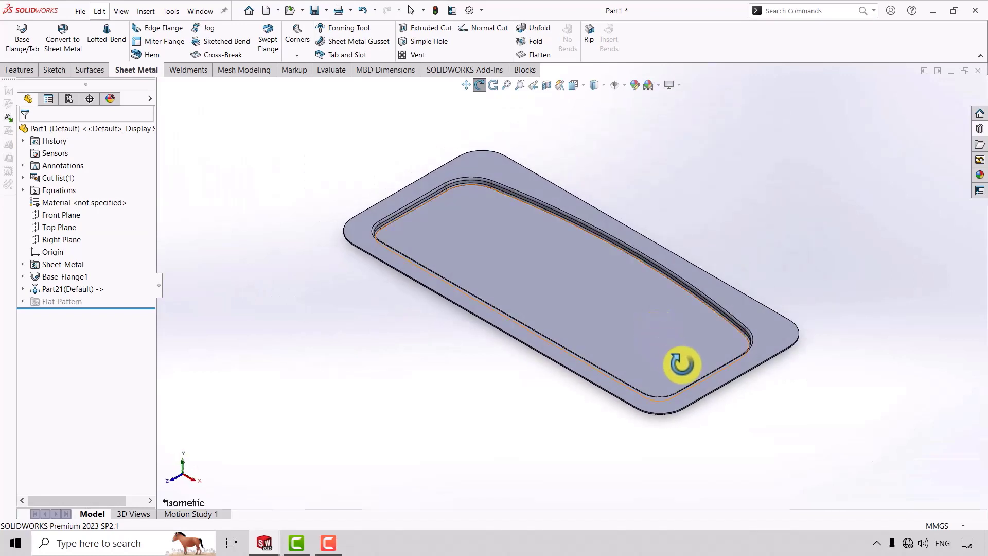
left_click(479, 86)
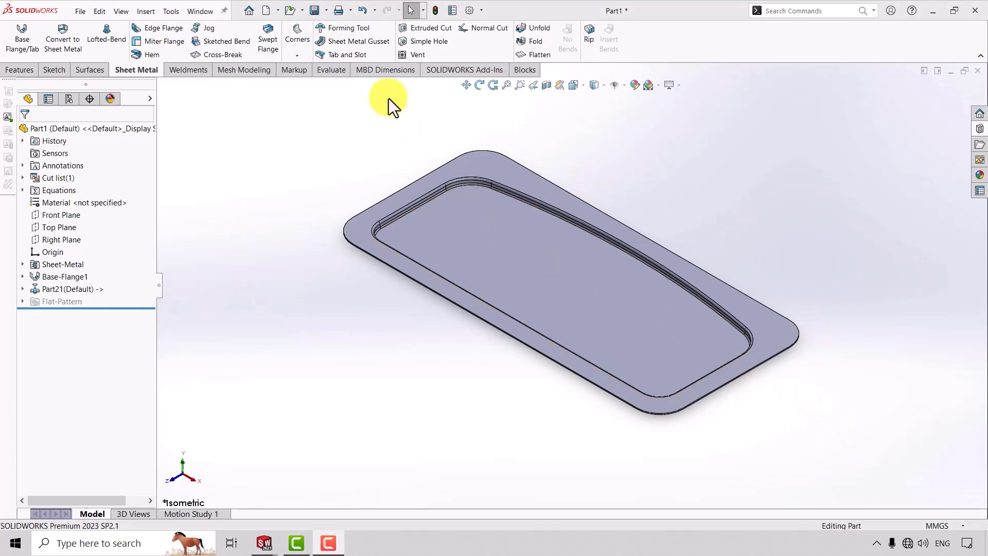
left_click(279, 11)
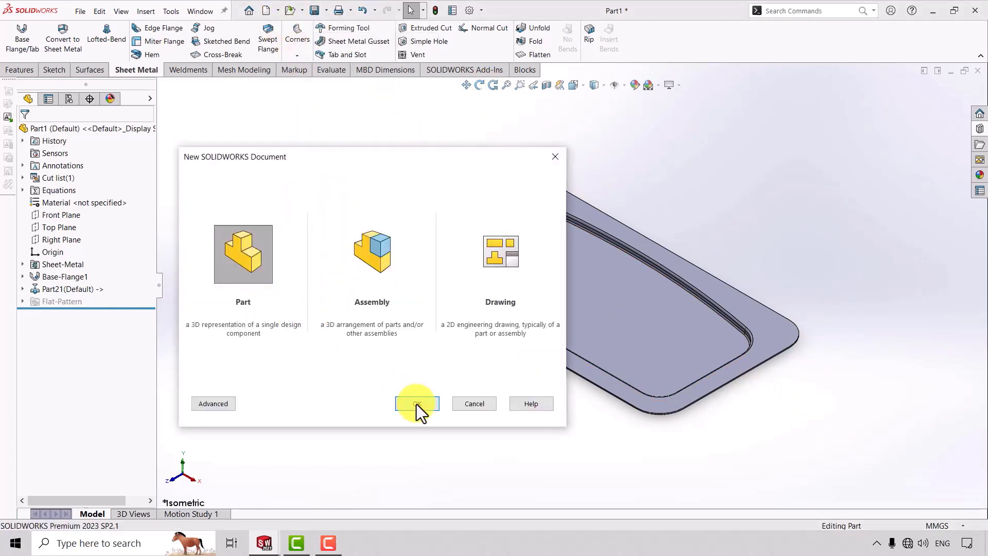
- Create a new part and draw a centre rectangle on the Top Plane from the origin
left_click(417, 403)
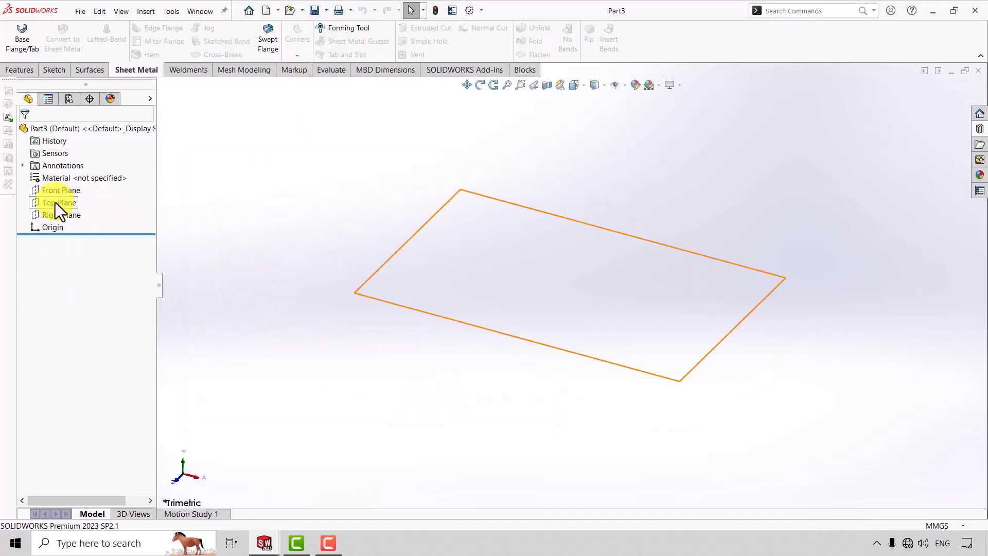
left_click(56, 203)
left_click(65, 187)
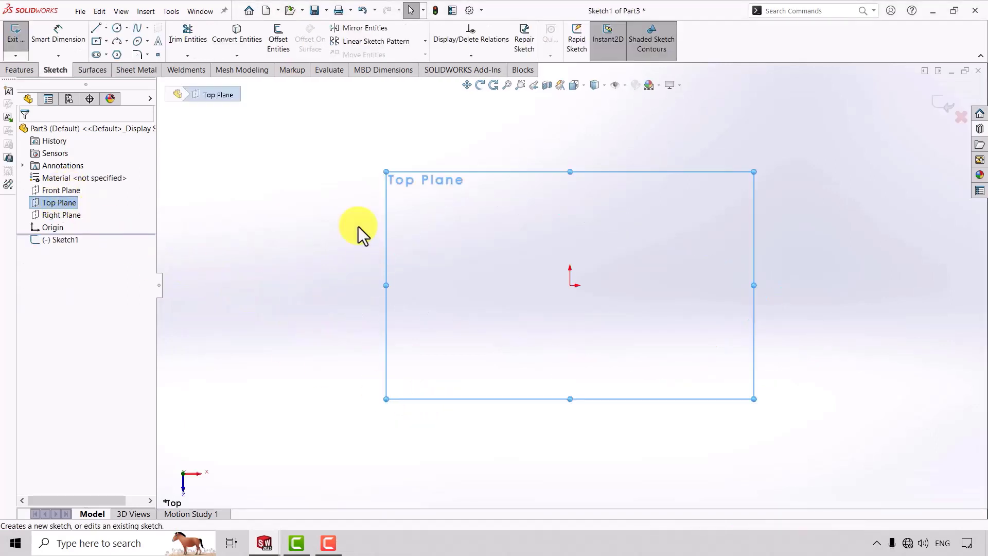
left_click(97, 41)
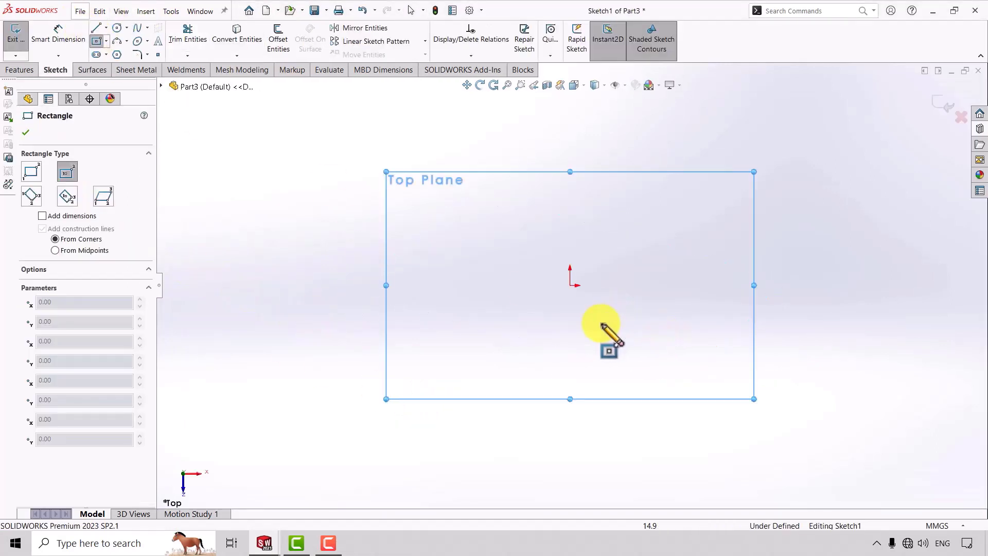
left_click(570, 285)
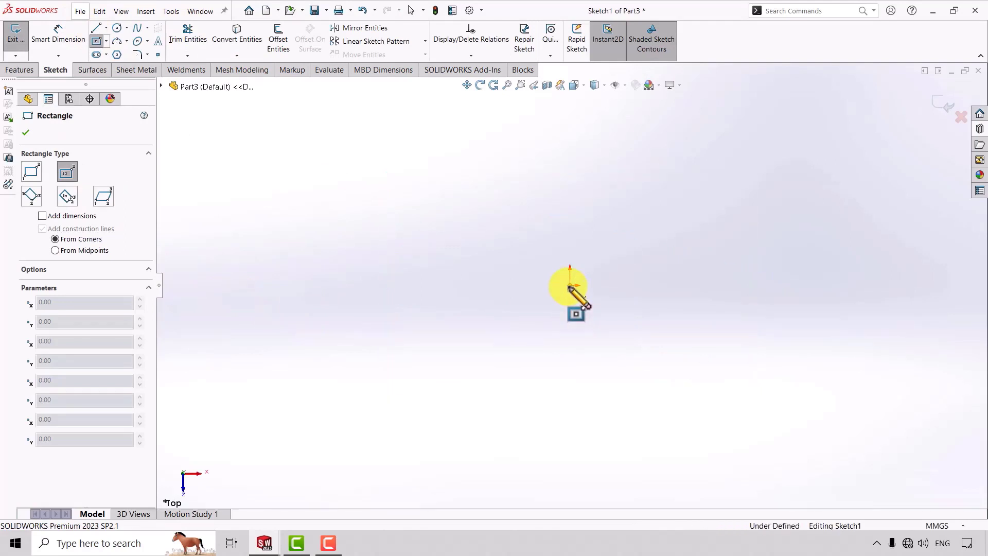
left_click(647, 191)
left_click(730, 153)
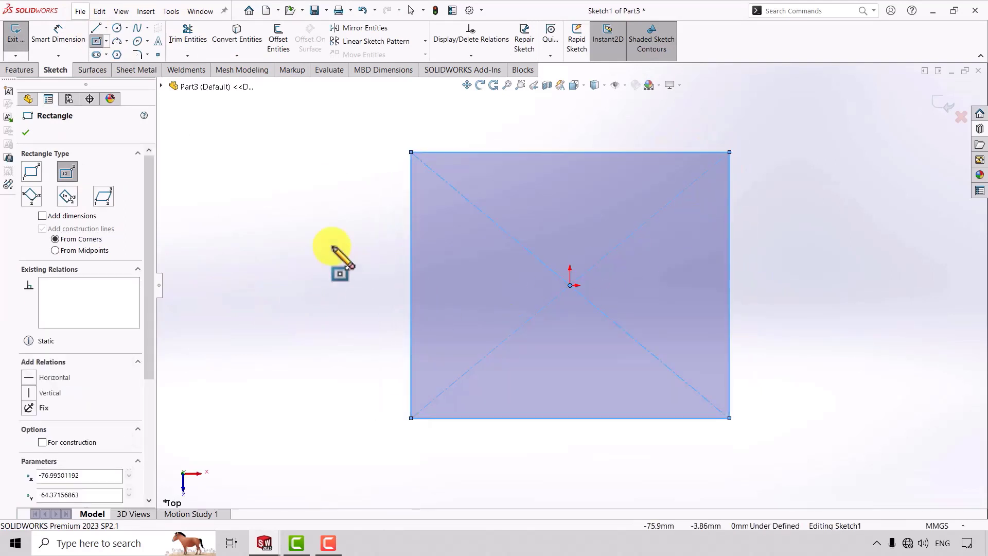
key("Escape")
- Dimension the rectangle to 150 mm high and 200 mm wide
left_click(77, 41)
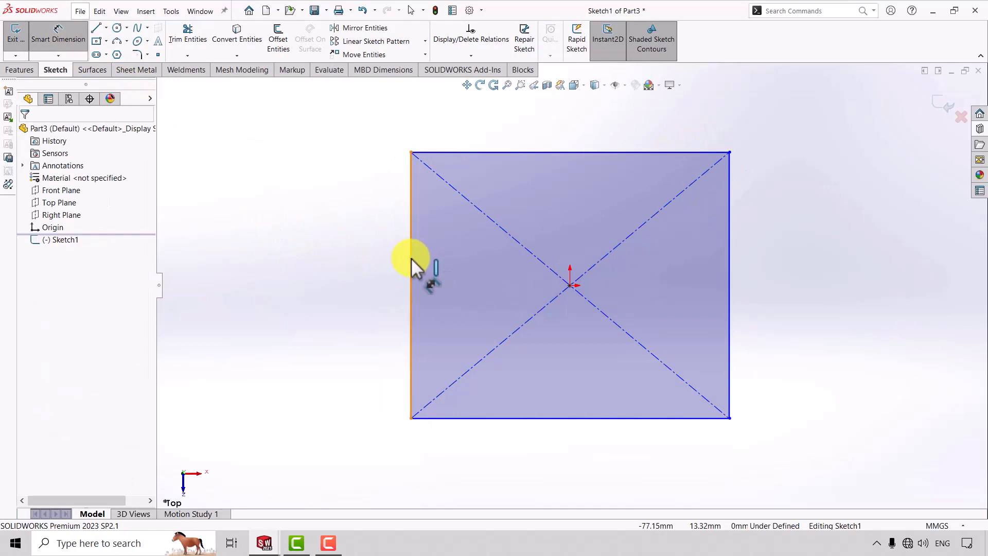
left_click(411, 261)
left_click(361, 278)
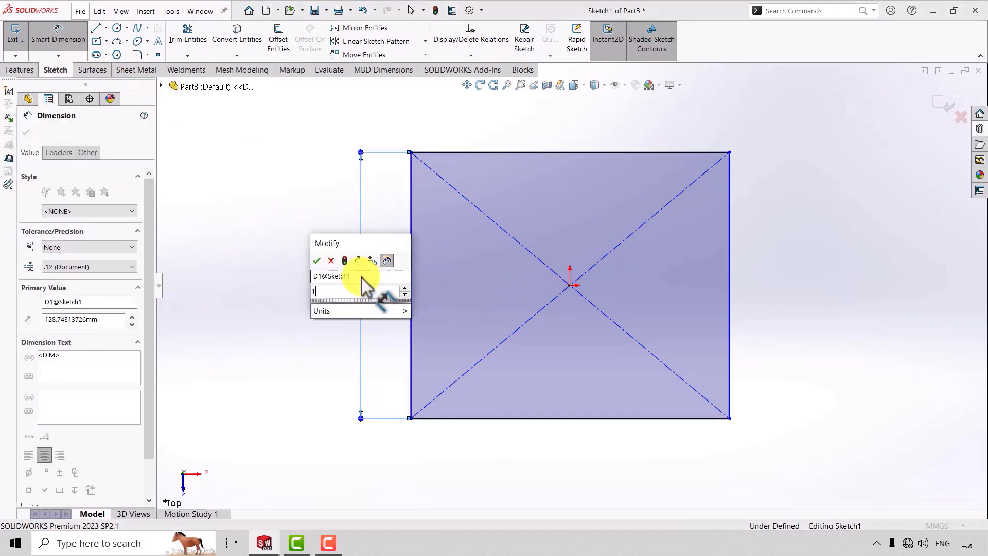
type("150")
key("Return")
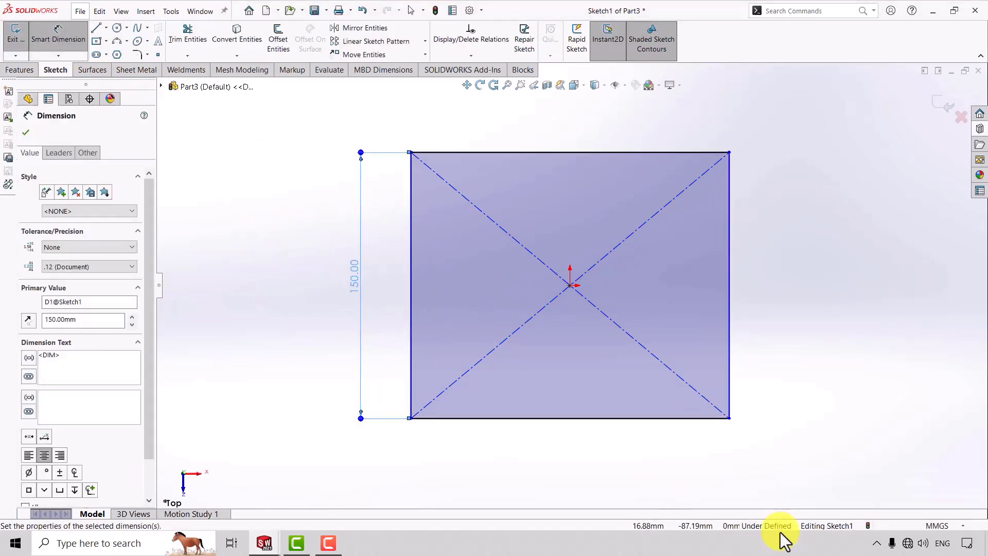
left_click(571, 419)
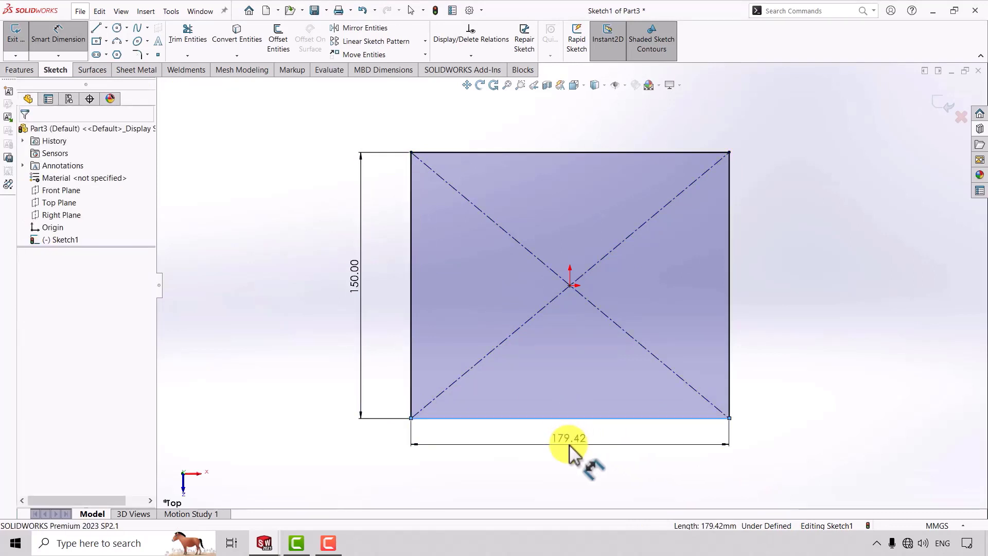
left_click(569, 445)
type("200")
key("Return")
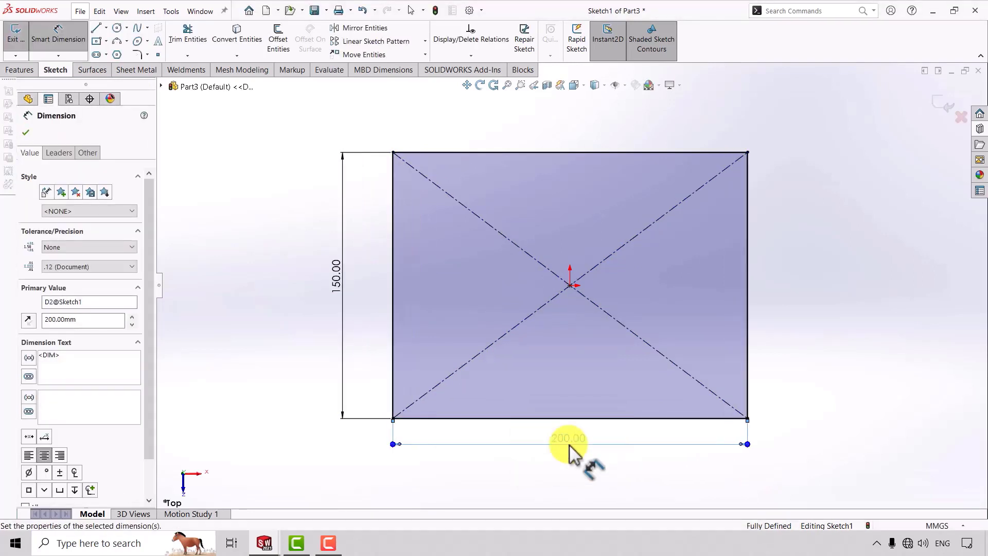
key("Escape")
key("Escape")
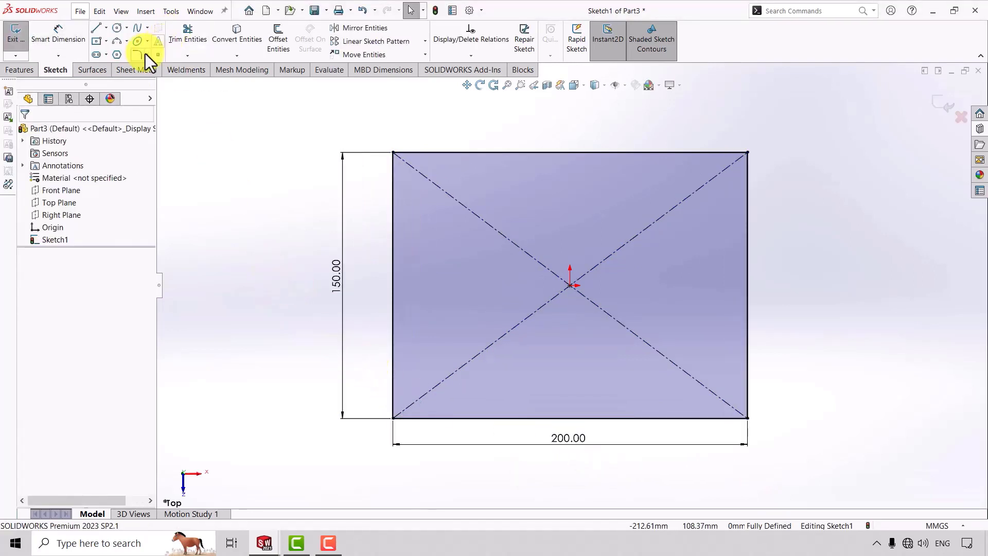
- Round all four rectangle corners with a 20 mm sketch fillet
left_click(137, 54)
type("2")
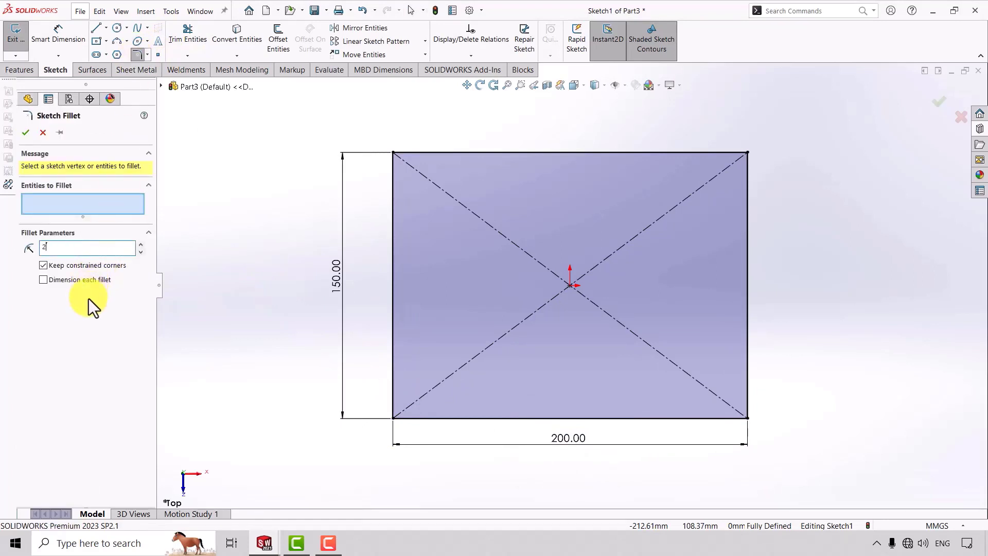
type("0")
key("Return")
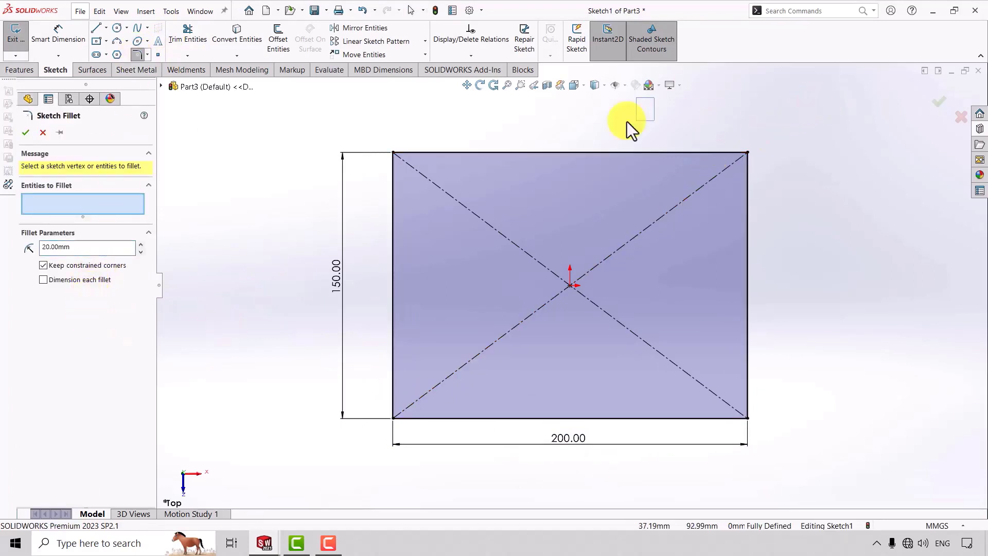
left_click_drag(627, 122, 354, 482)
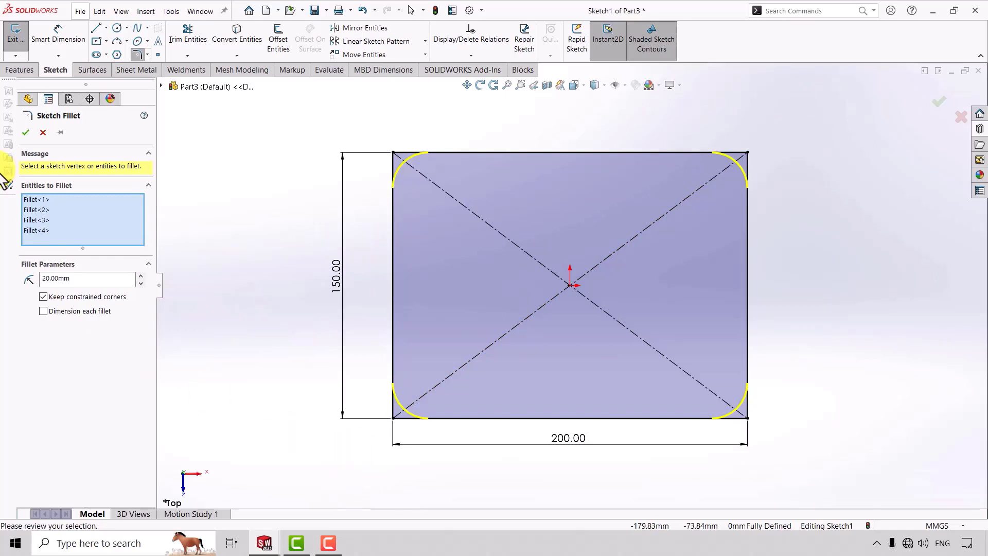
left_click(25, 132)
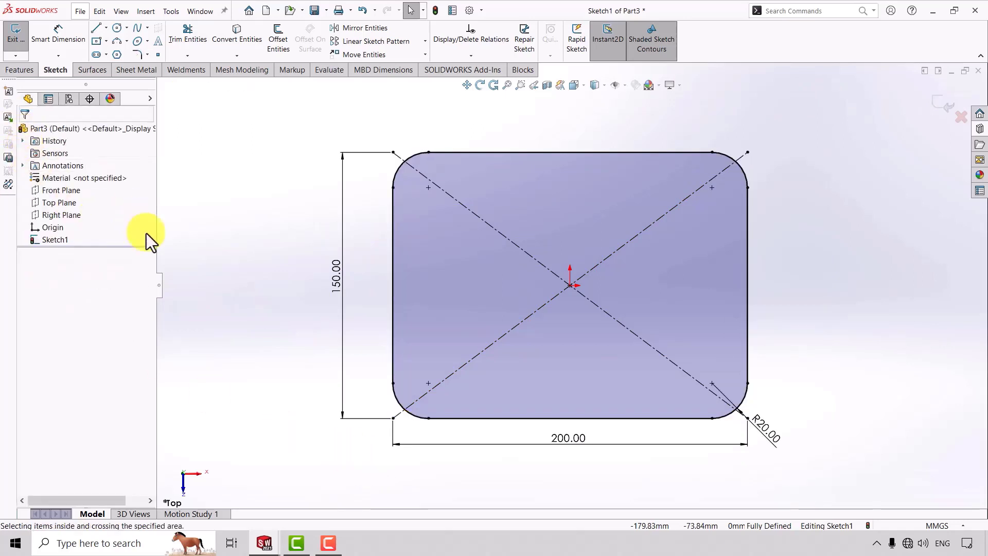
left_click(30, 70)
- Extrude the rounded rectangle 70 mm blind with a 5° outward draft
left_click(17, 35)
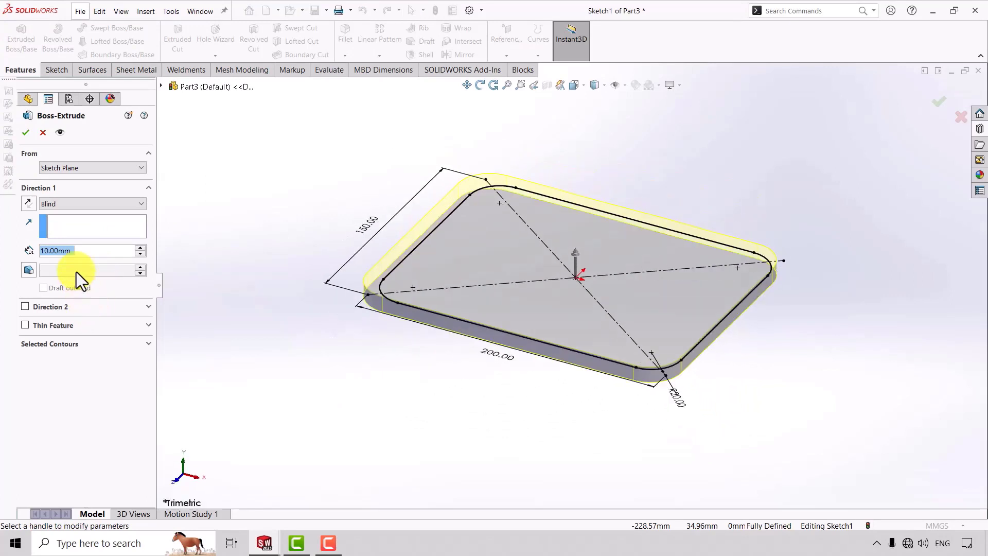
type("70")
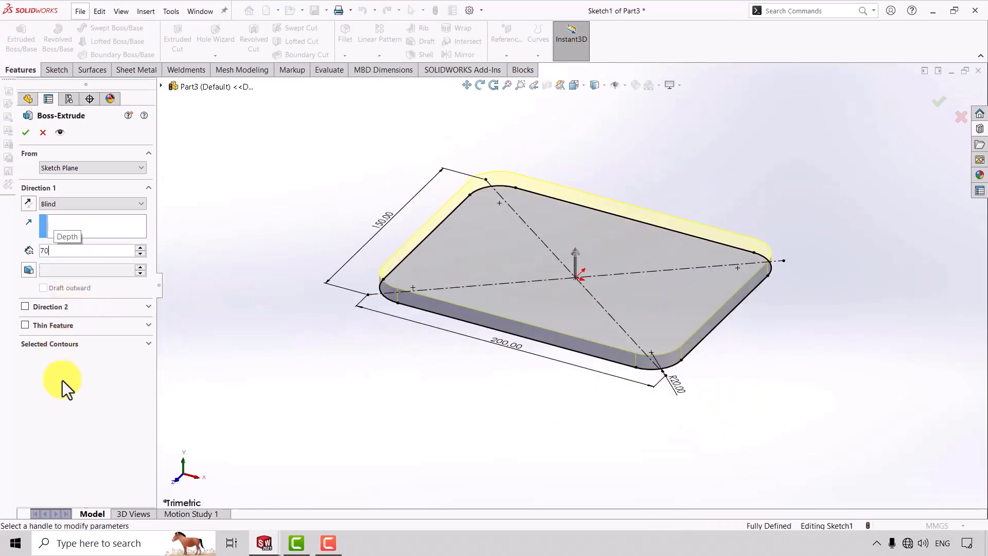
key("Return")
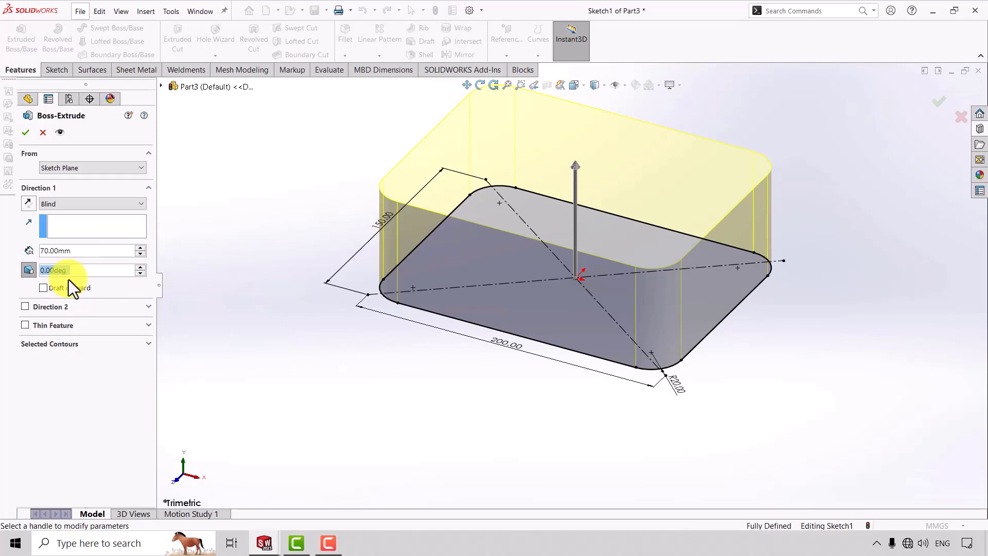
type("5")
key("Return")
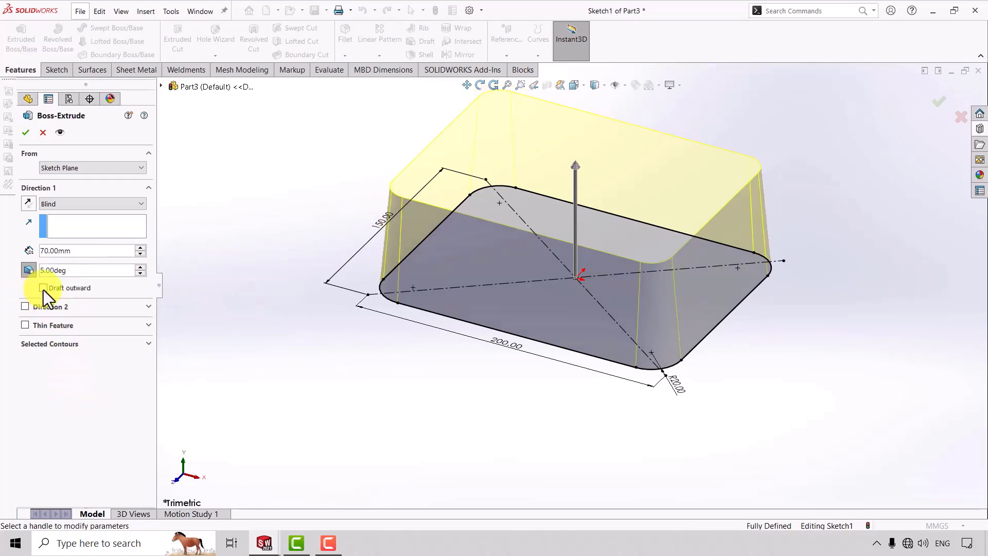
left_click(43, 288)
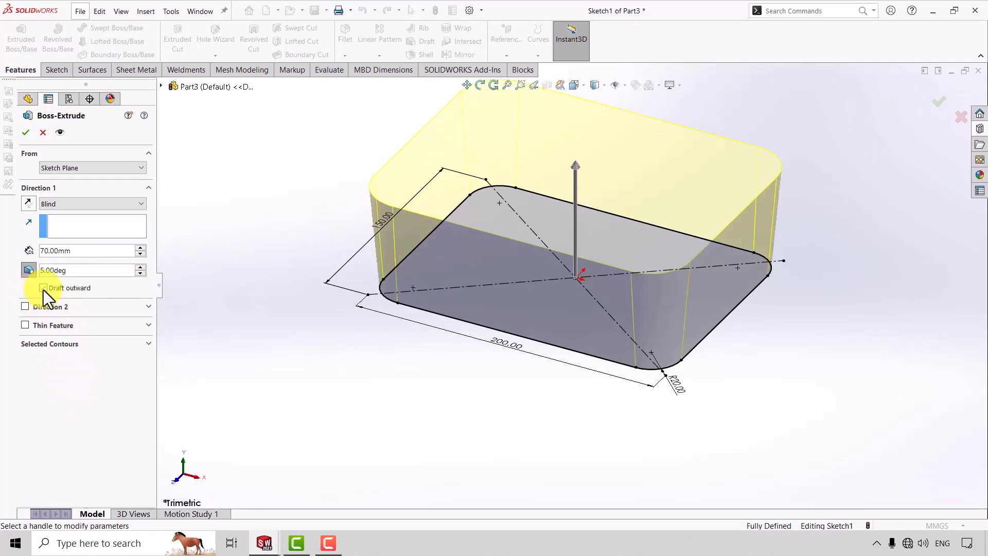
left_click(28, 133)
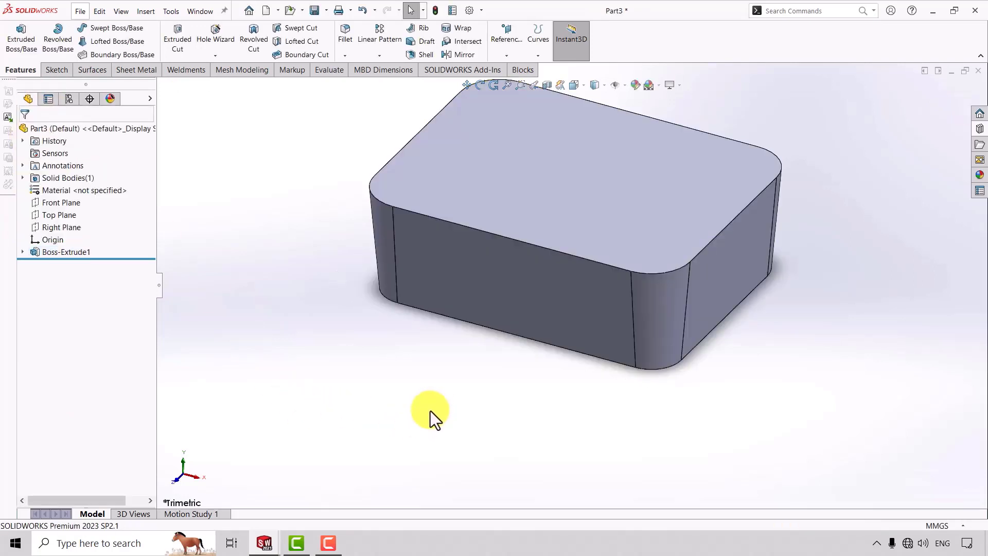
- Sketch on the block's top face an outline offset 35 mm outward
scroll(564, 297, "up", 2)
scroll(604, 165, "down", 2)
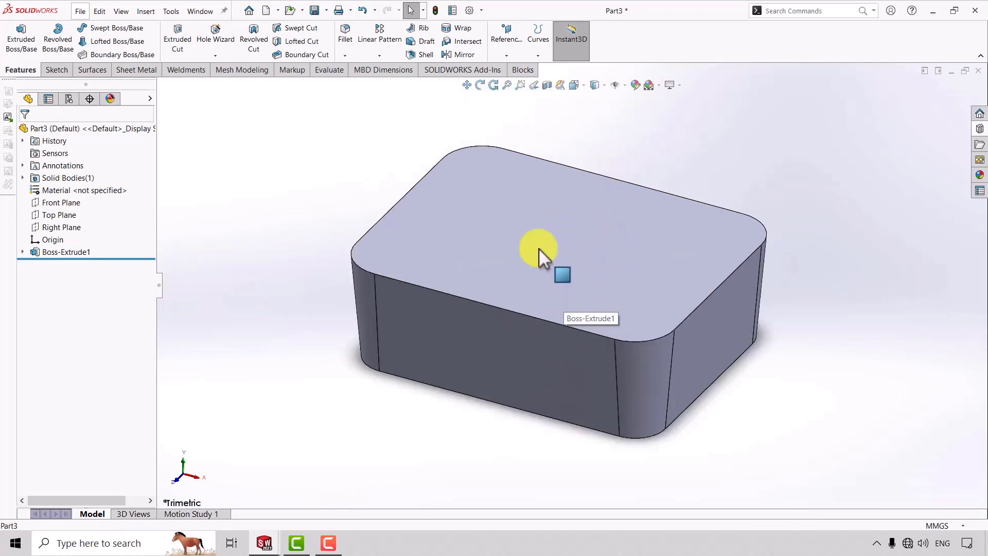
left_click(538, 248)
left_click(594, 211)
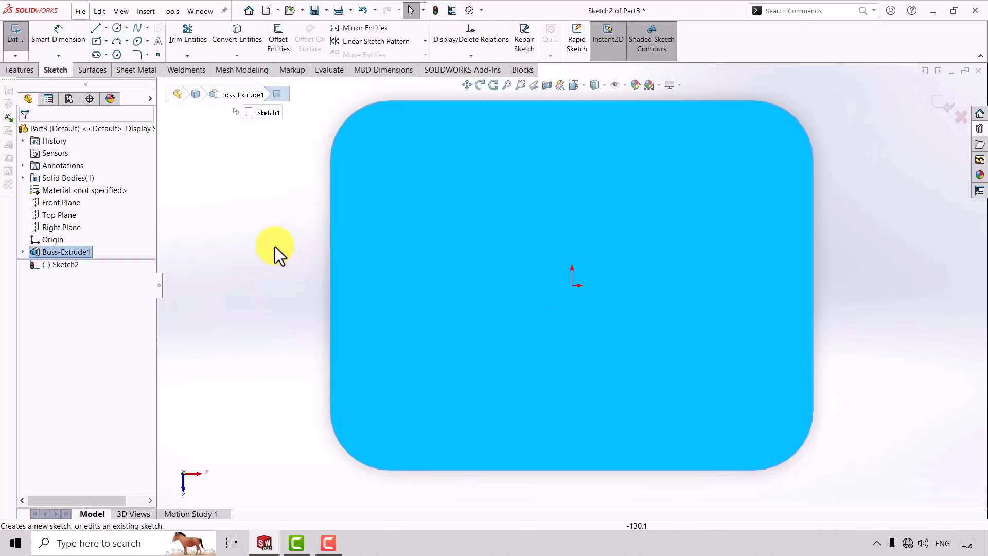
left_click(275, 247)
left_click(457, 222)
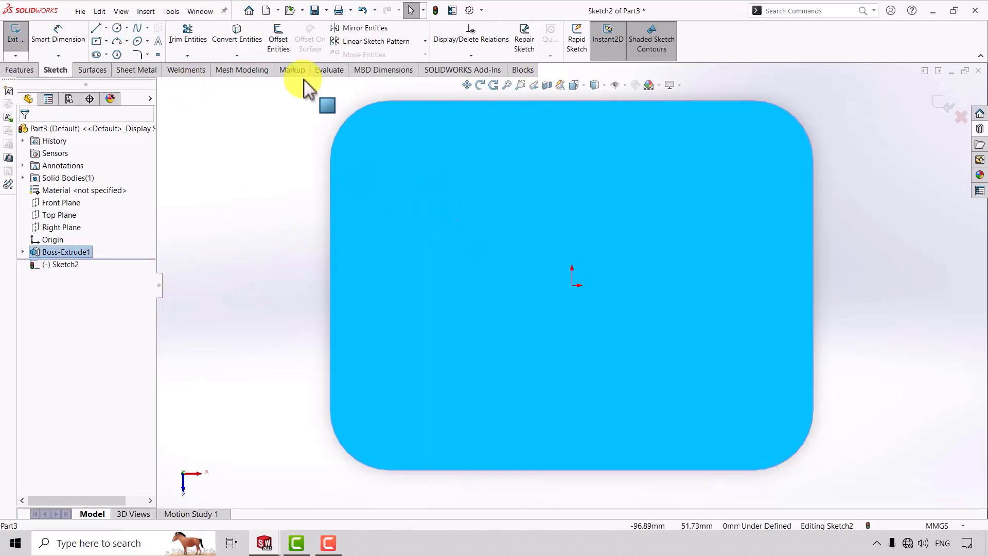
left_click(277, 37)
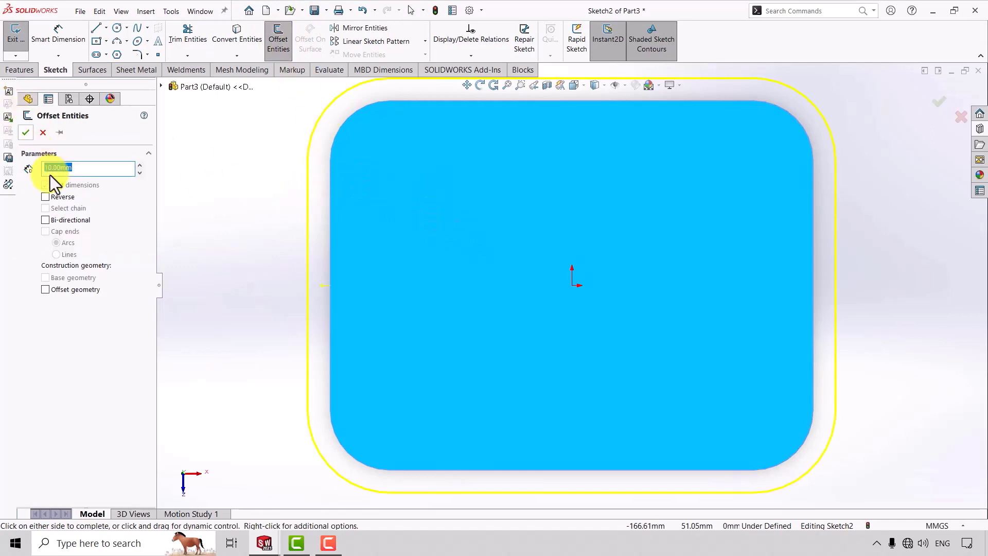
type("35")
key("Return")
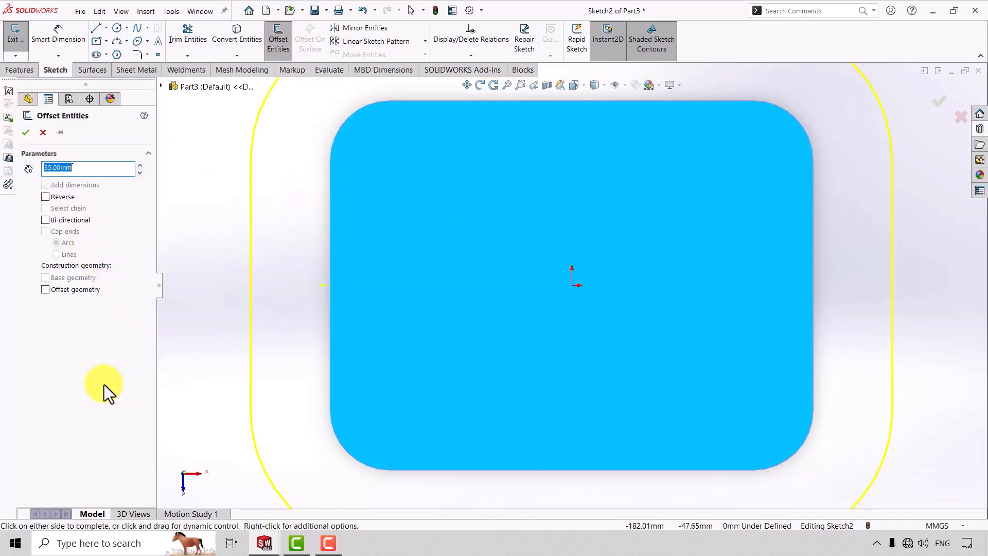
scroll(572, 285, "up", 3)
left_click(26, 132)
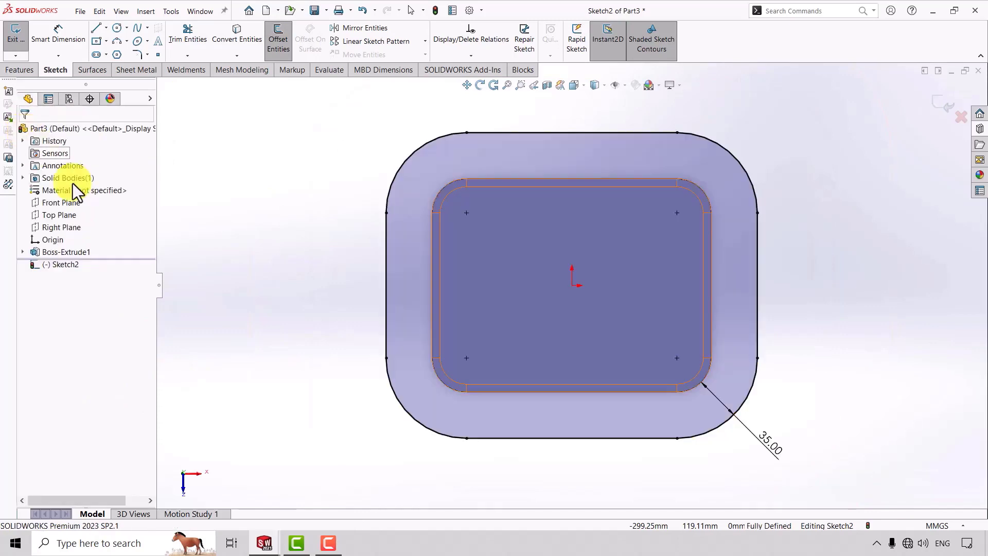
key("ctrl+7")
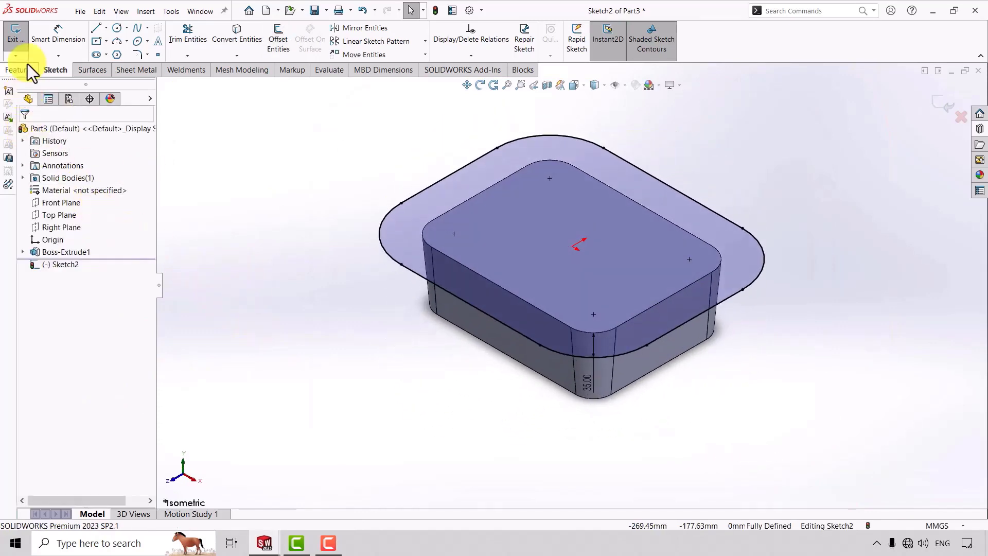
- Extrude the offset outline 30 mm as Boss-Extrude2 and orbit to a low side view
left_click(25, 67)
left_click(22, 39)
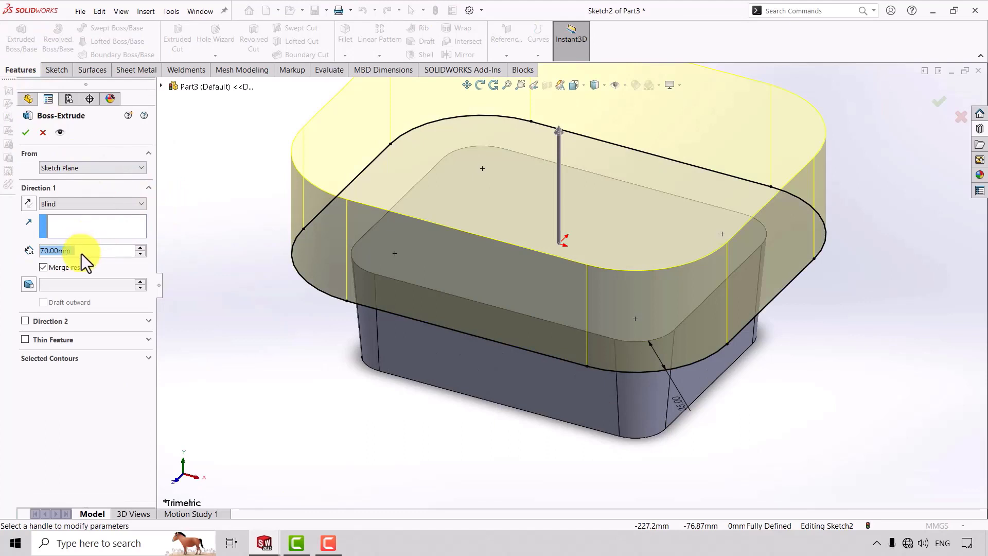
type("30")
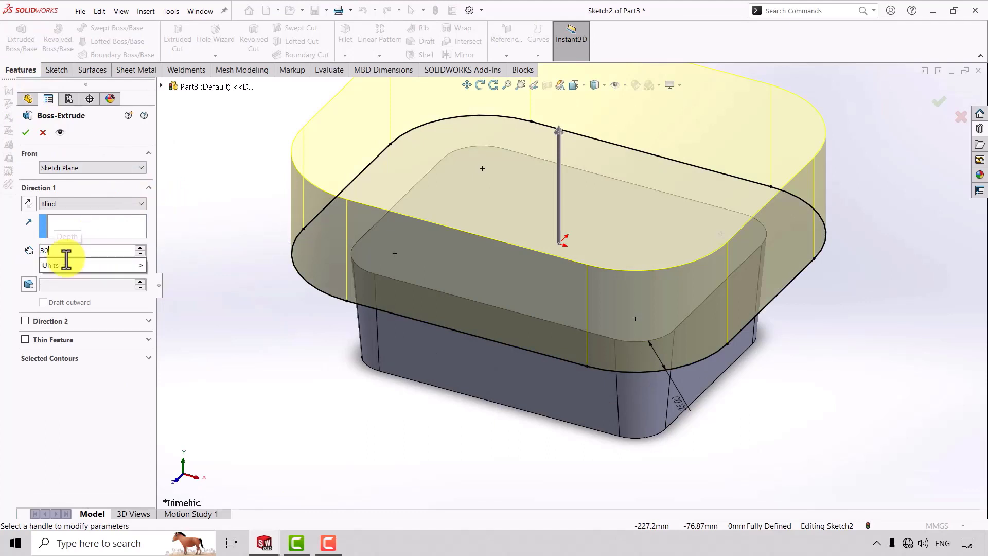
key("Return")
left_click(22, 134)
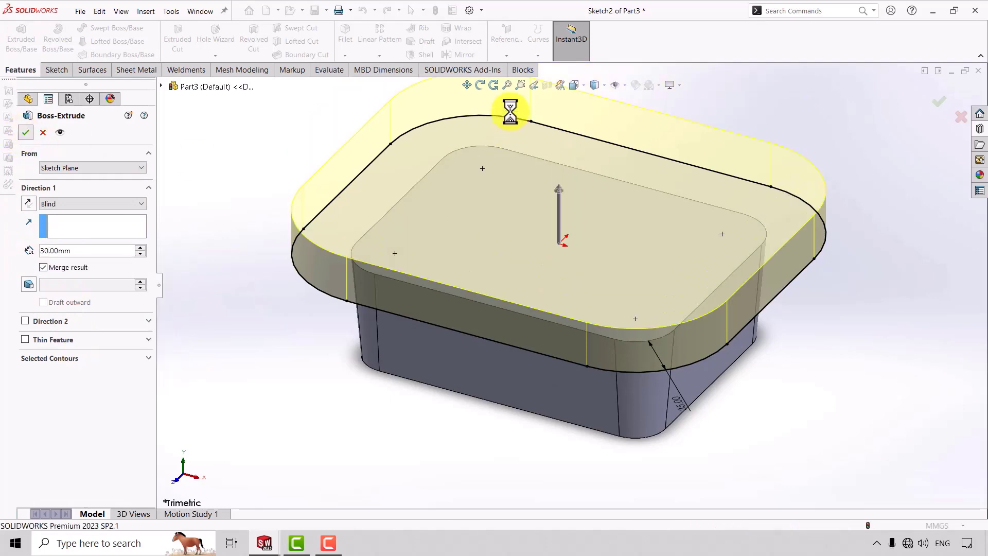
left_click(479, 84)
left_click_drag(358, 397, 348, 348)
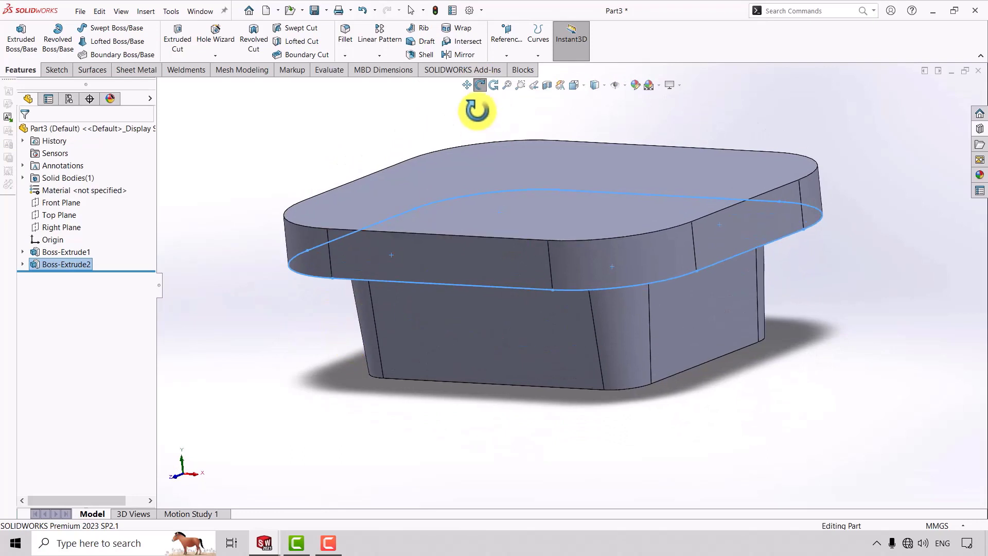
- Fillet the edge loop where the boss meets the flange at 3 mm
left_click(479, 90)
left_click(225, 178)
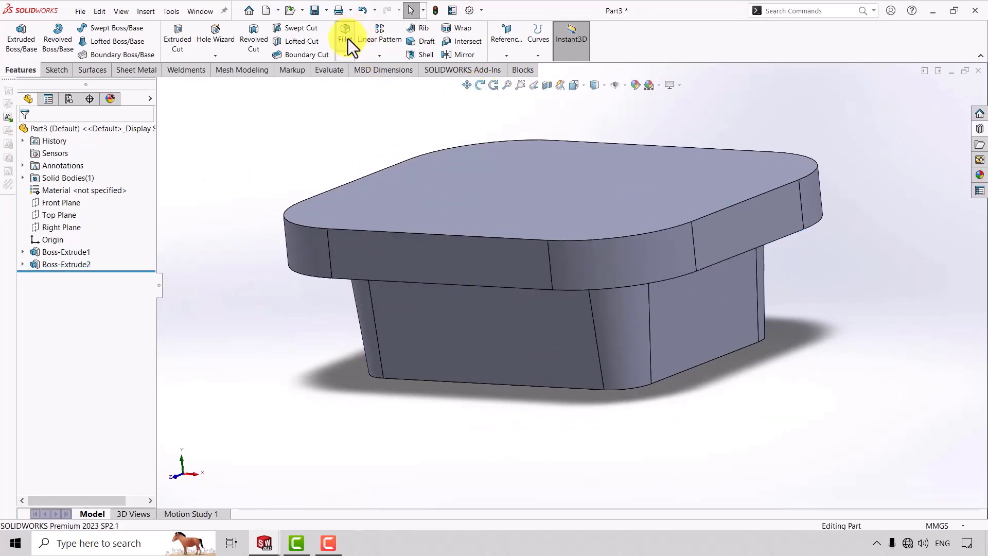
left_click(348, 39)
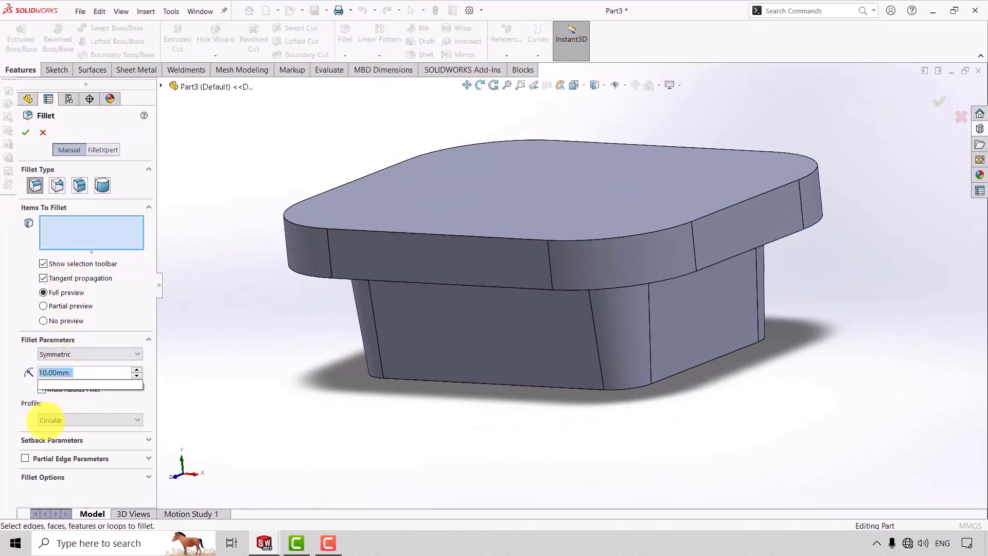
type("3")
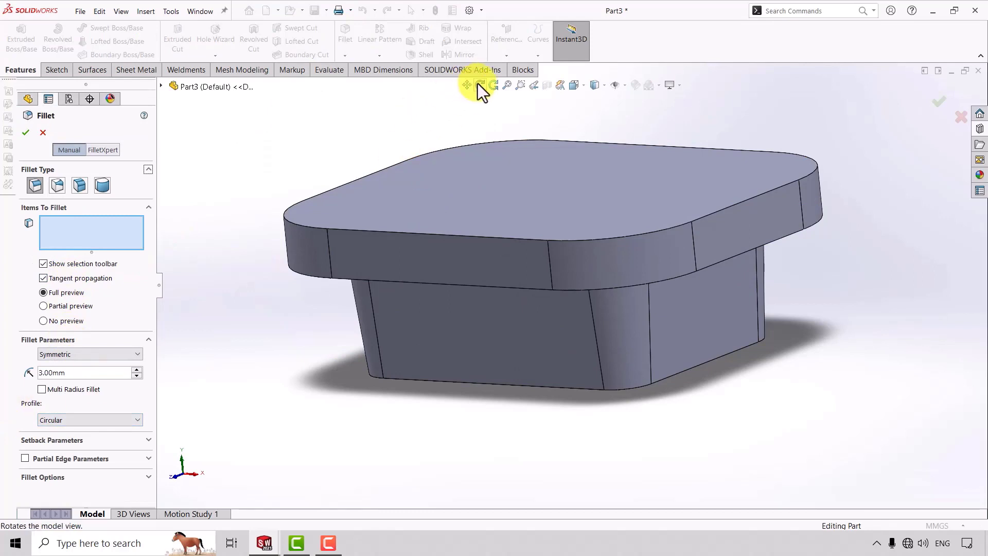
left_click(480, 85)
mouse_move(316, 325)
left_mouse_down()
mouse_move(289, 198)
mouse_move(496, 121)
left_mouse_up()
left_click(480, 86)
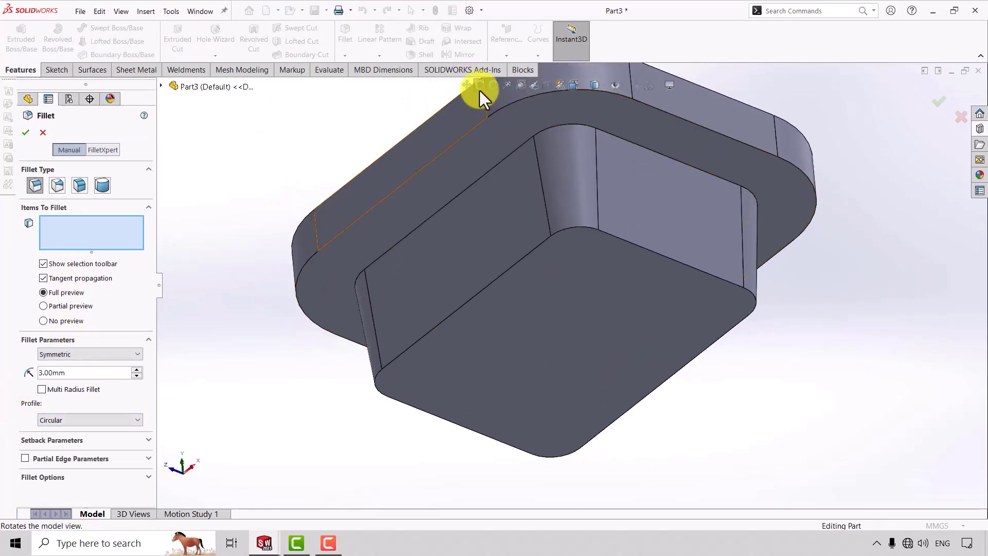
left_click(468, 187)
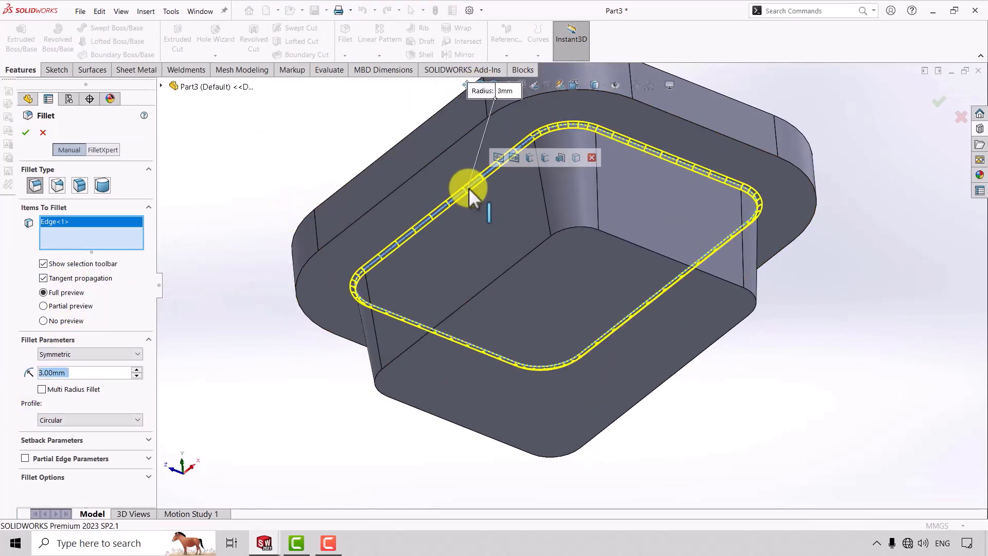
left_click(26, 132)
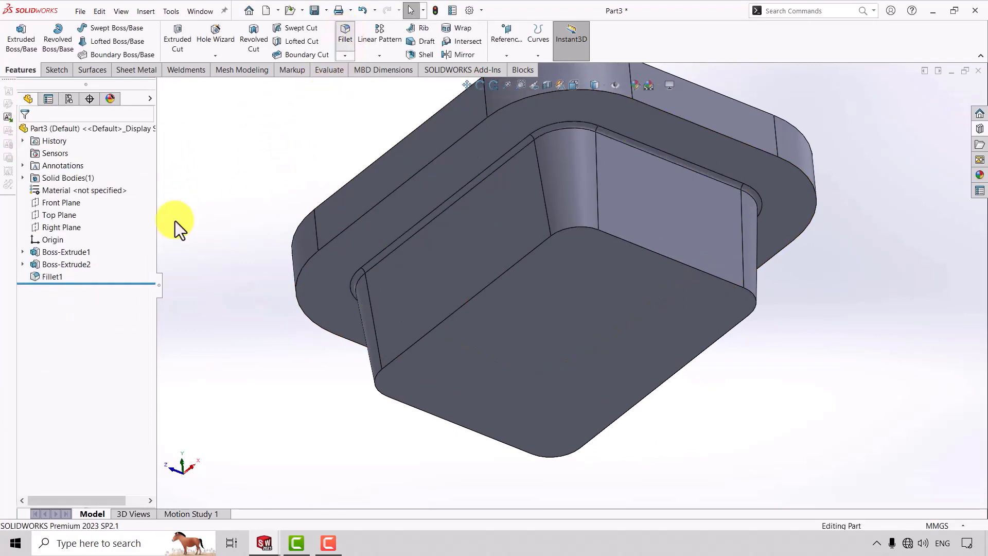
- Fillet the boss's bottom edge loop at 2 mm
key("Return")
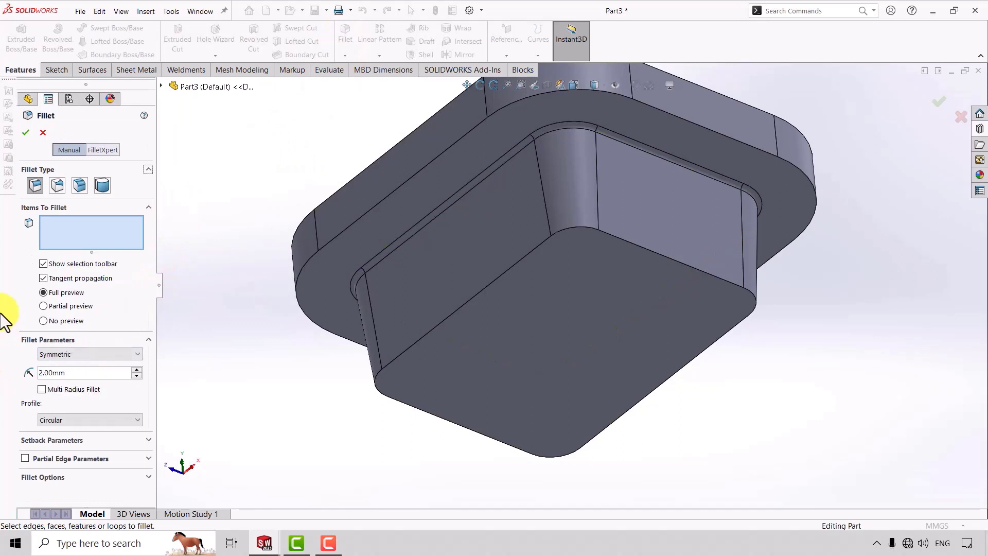
left_click(25, 132)
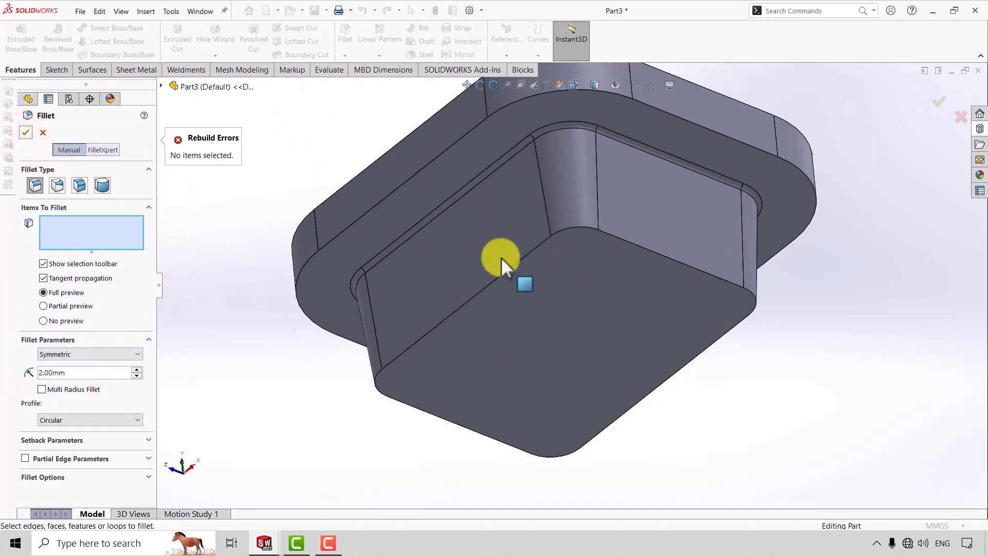
left_click(501, 276)
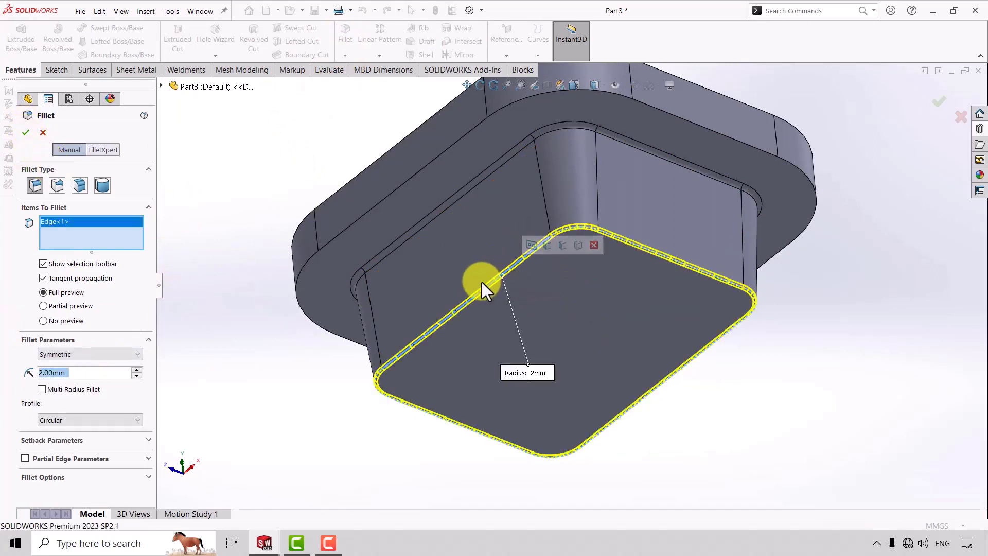
left_click(28, 134)
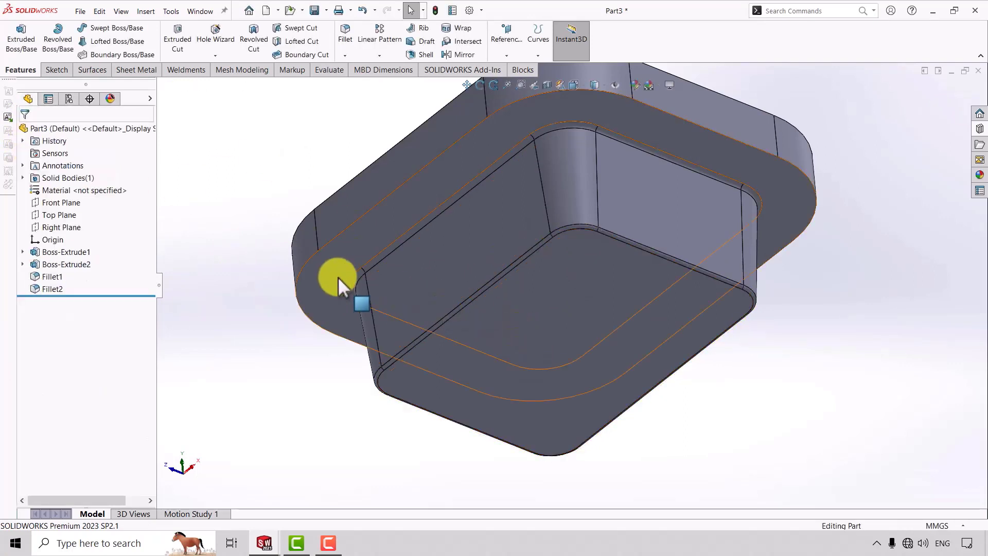
- Sketch a circle on the boss's bottom face, centre vertically aligned with the origin
left_click(592, 330)
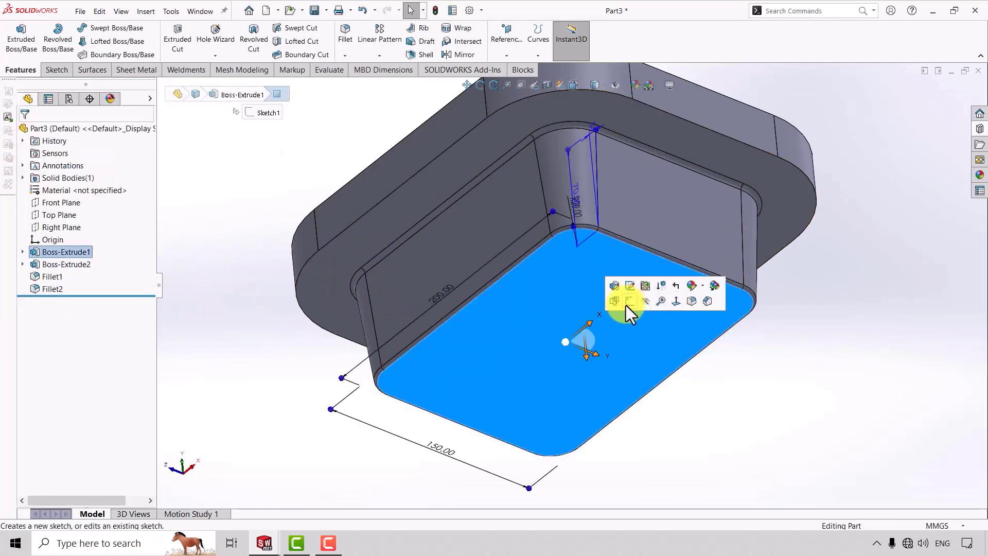
left_click(628, 303)
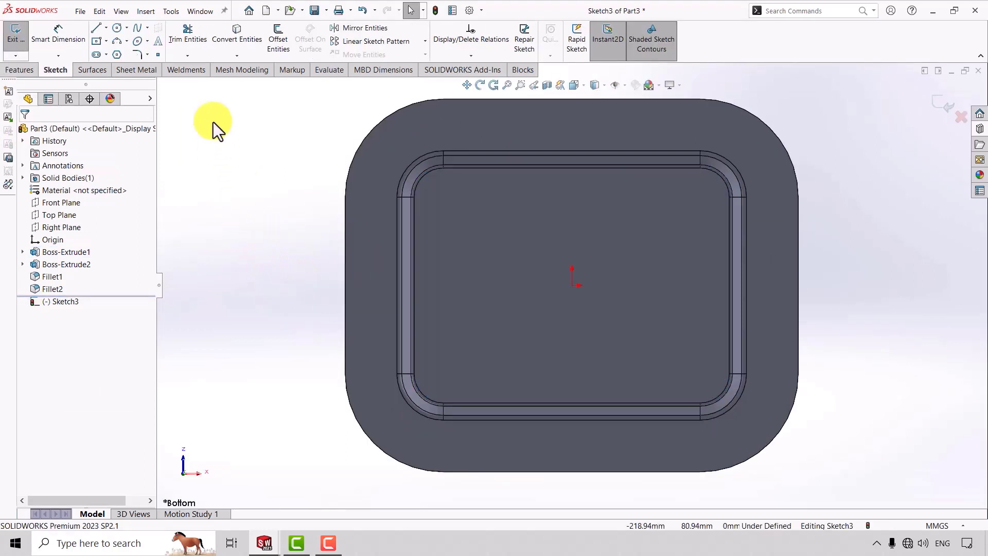
left_click(116, 28)
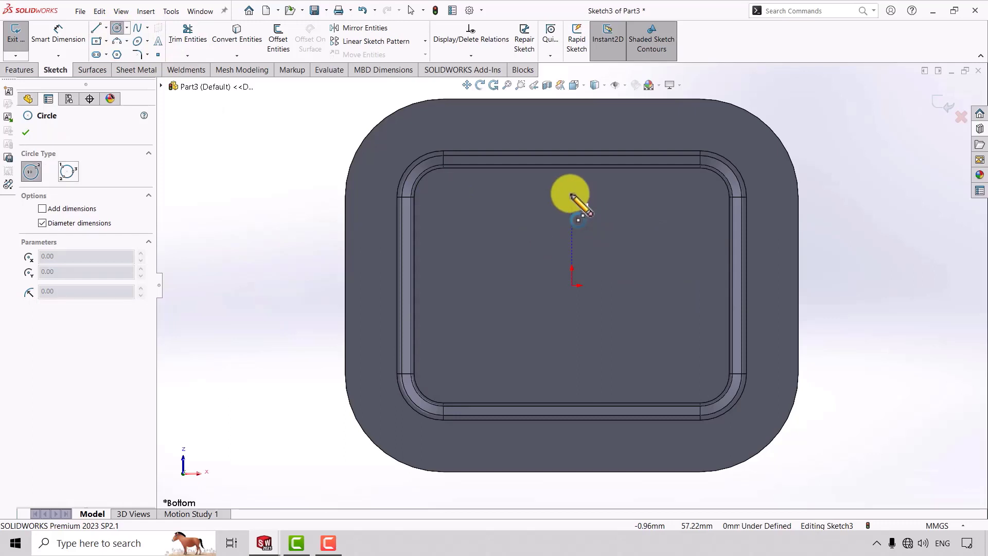
left_click(572, 193)
left_click(590, 209)
key("Escape")
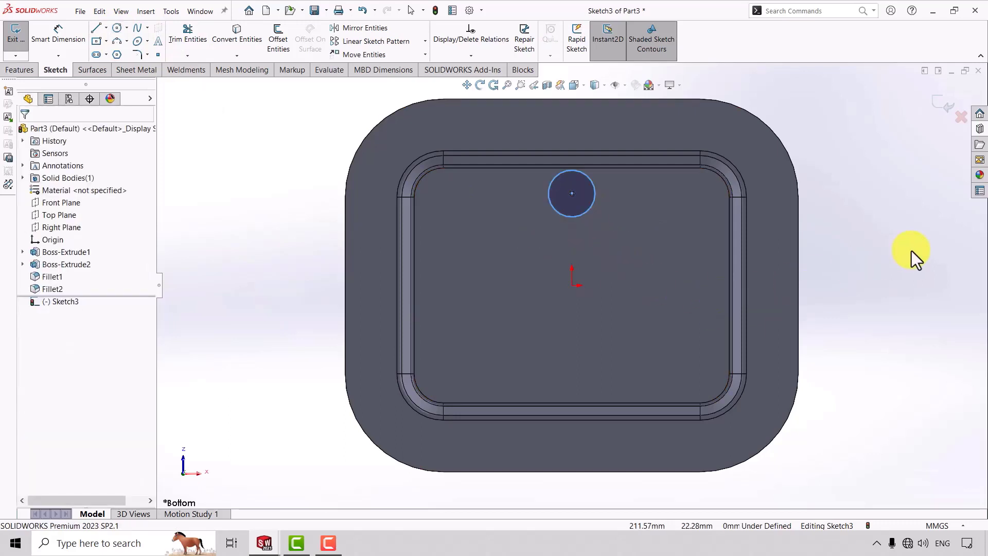
left_click(572, 193)
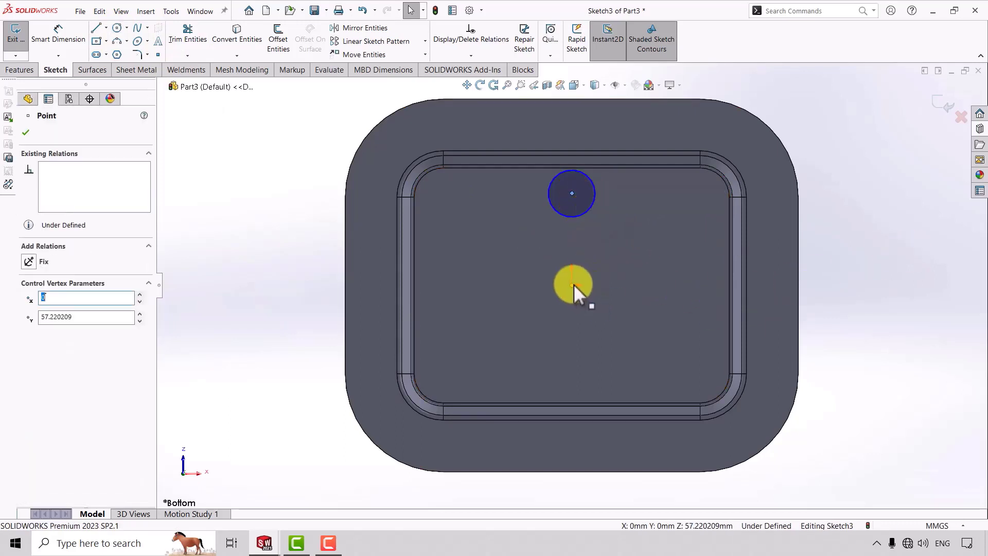
left_click(572, 286, "ctrl")
left_click(28, 330)
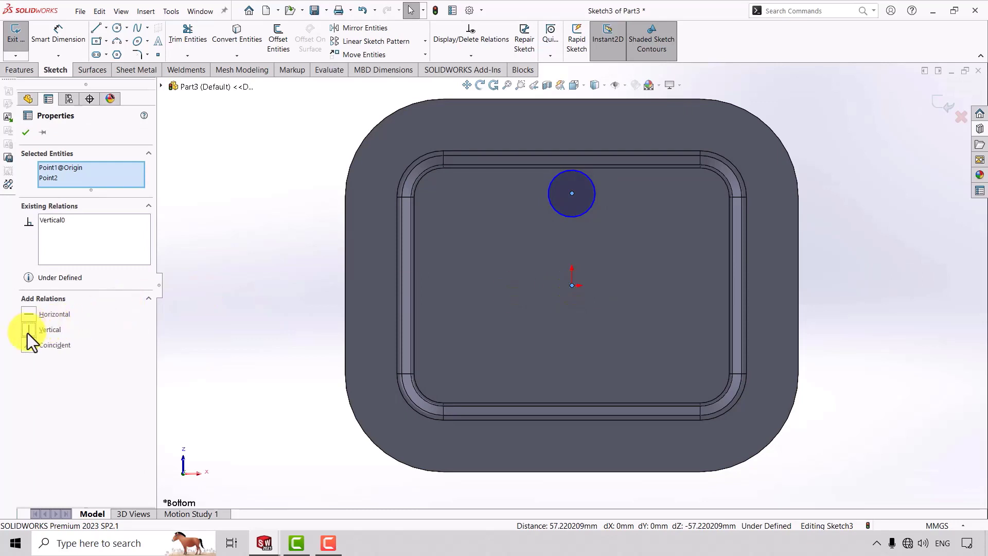
left_click(239, 273)
- Dimension the circle to 50 mm diameter, centred 40 mm from the top inner edge
left_click(45, 29)
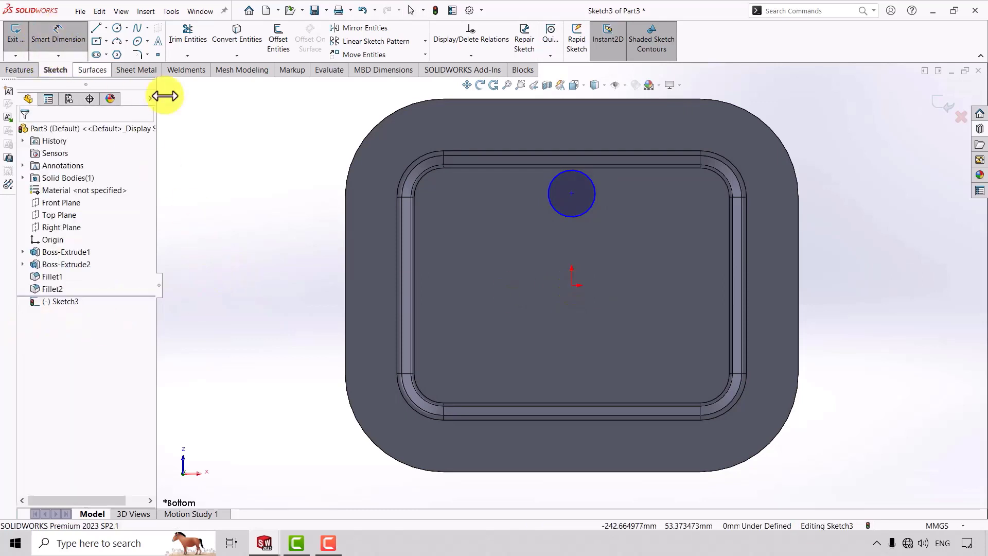
left_click(593, 196)
left_click(847, 195)
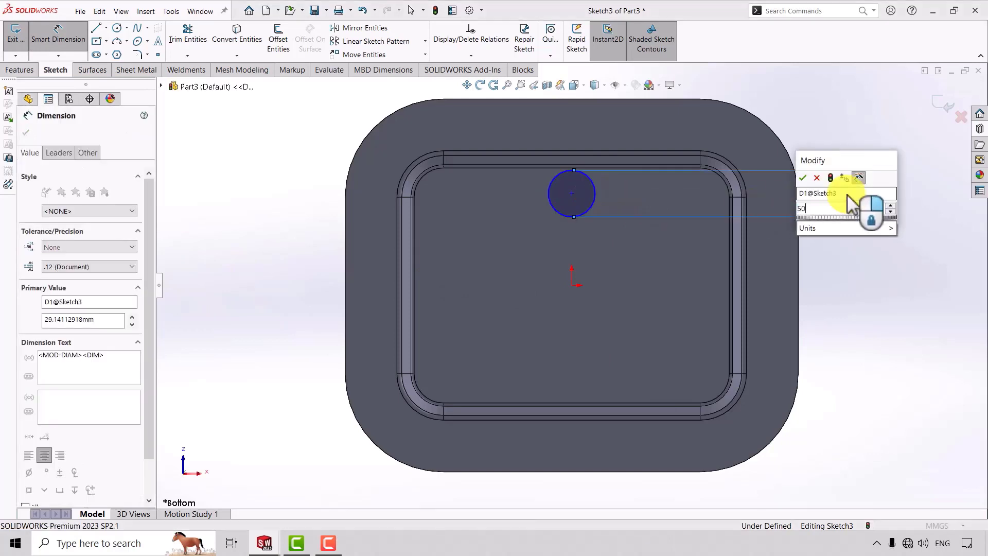
type("50")
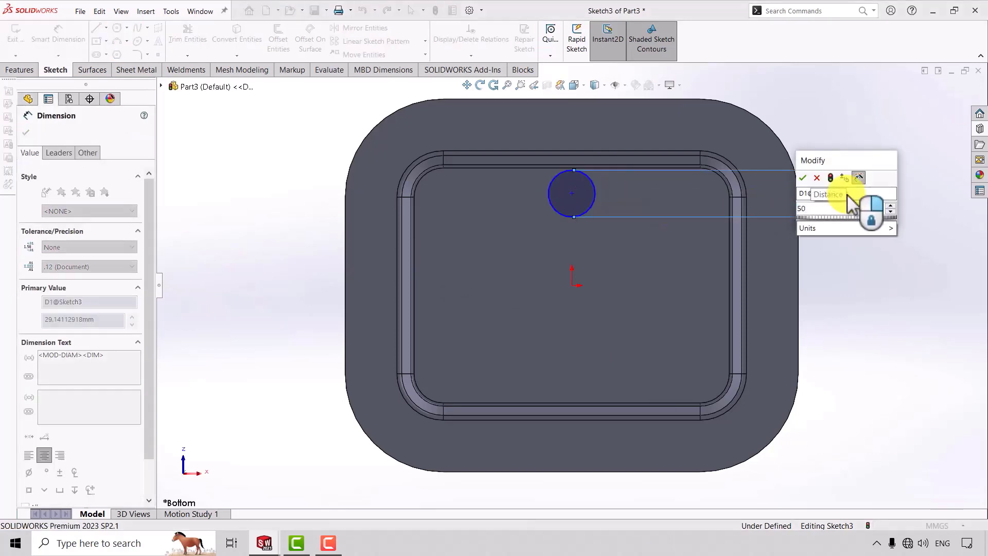
key("Return")
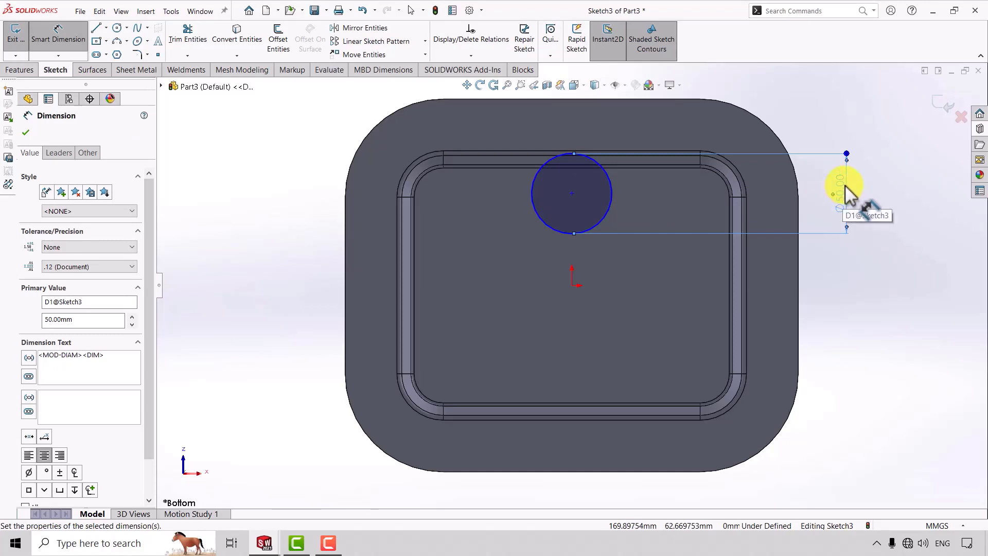
left_click(572, 193)
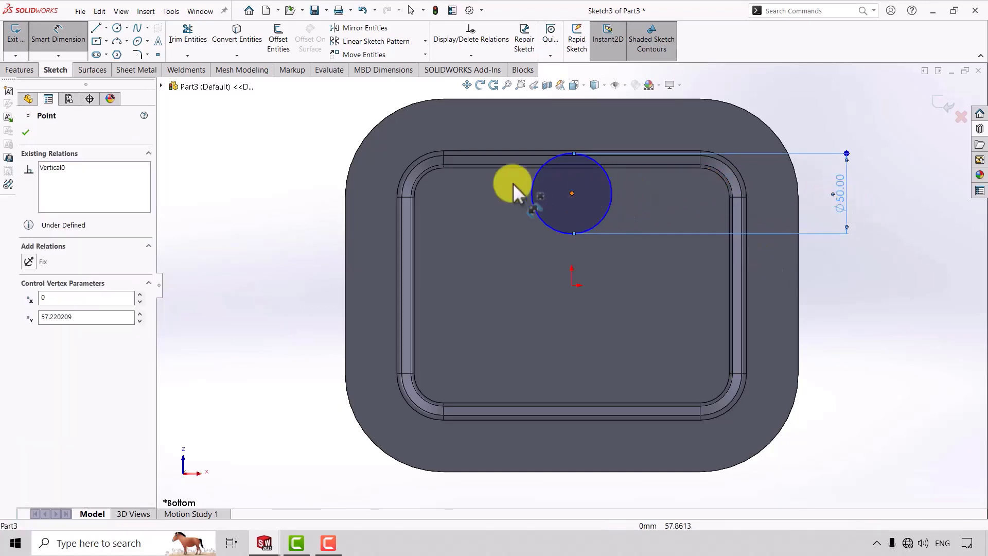
left_click(484, 167)
left_click(328, 189)
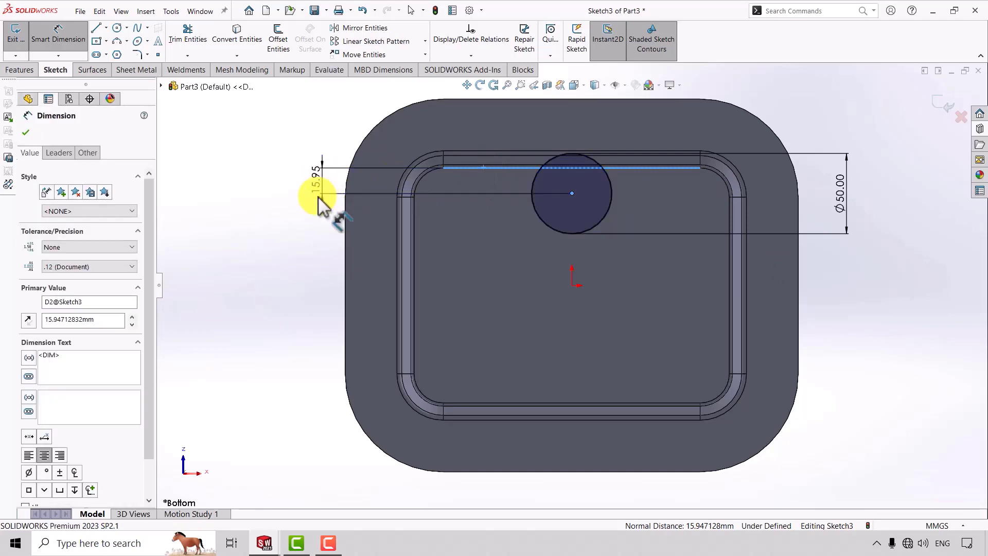
type("40")
key("Return")
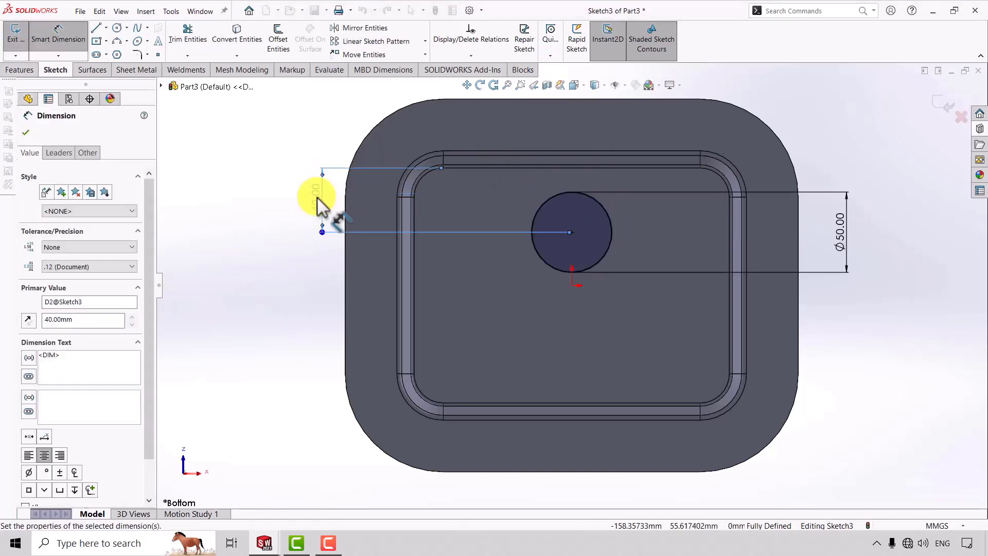
left_click(945, 107)
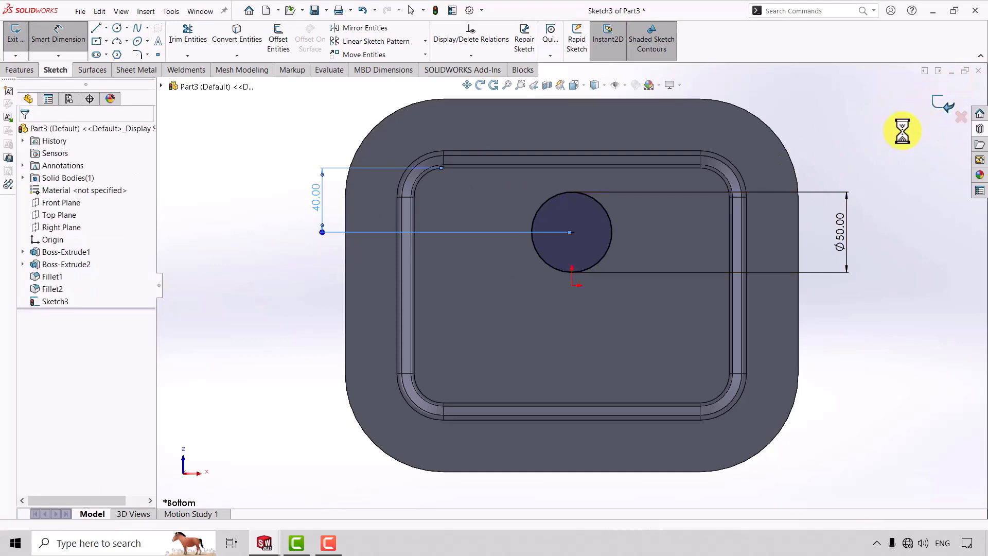
- Project the 50 mm Sketch3 circle onto the block's face as Split Line1
left_click(479, 85)
mouse_move(401, 208)
left_mouse_down()
mouse_move(386, 238)
mouse_move(578, 273)
left_mouse_up()
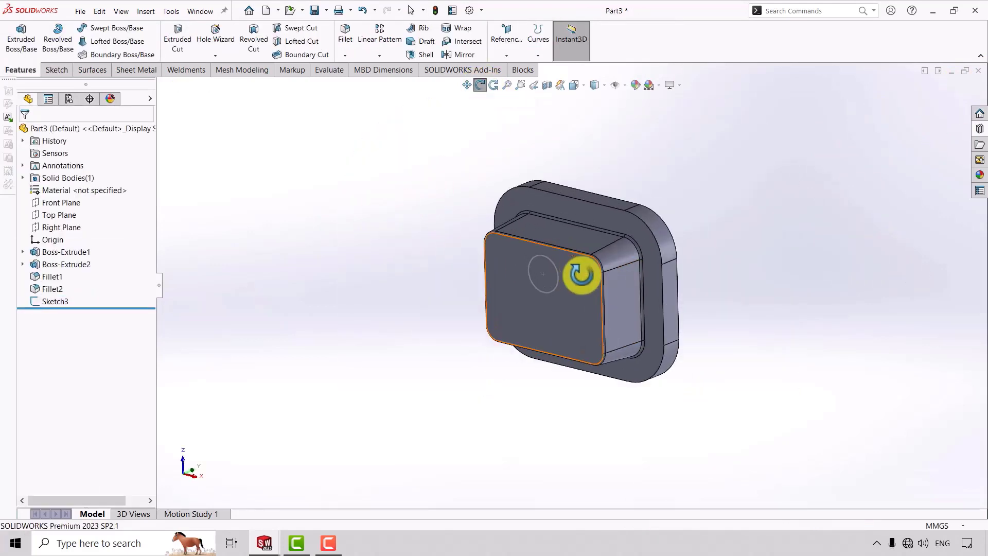
left_click(478, 84)
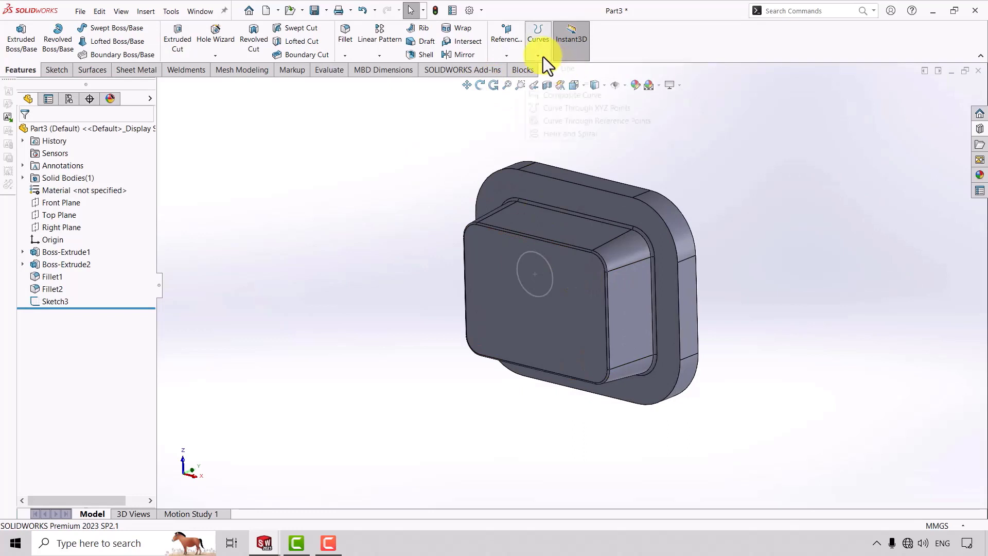
left_click(538, 56)
left_click(556, 69)
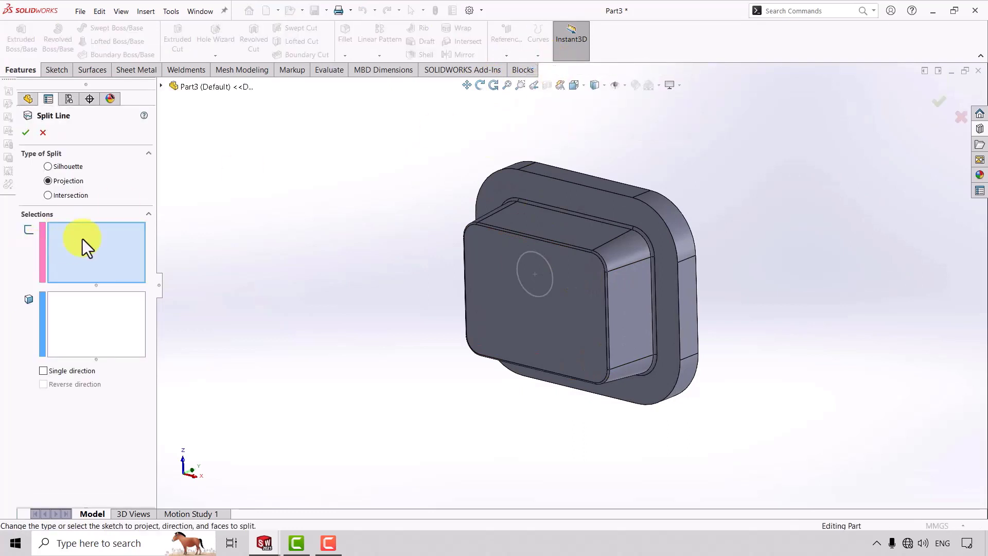
left_click(546, 293)
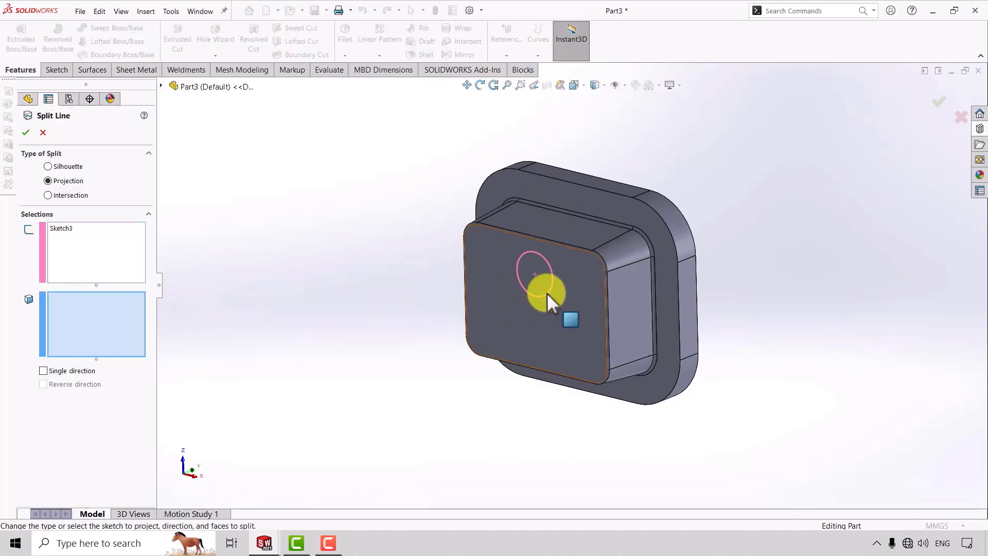
left_click(539, 340)
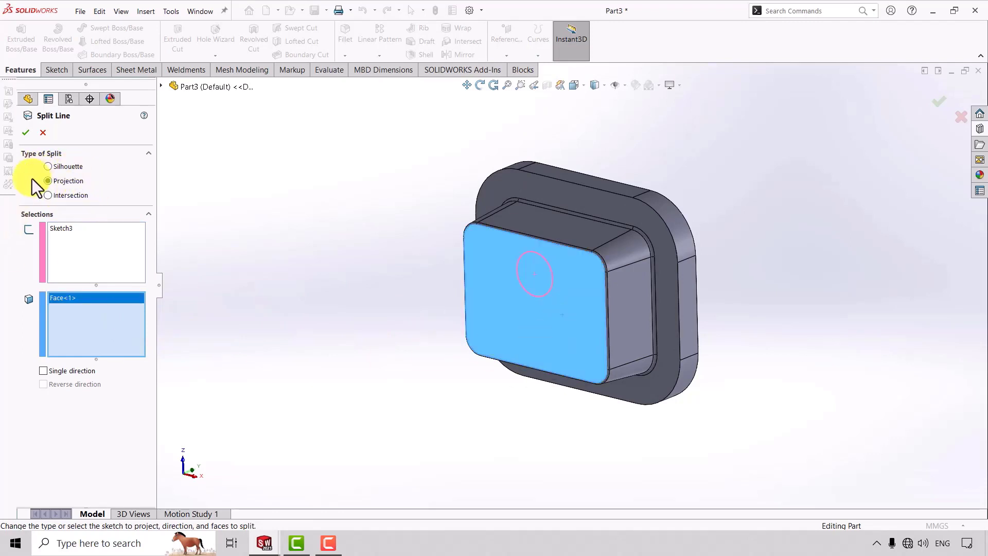
left_click(25, 132)
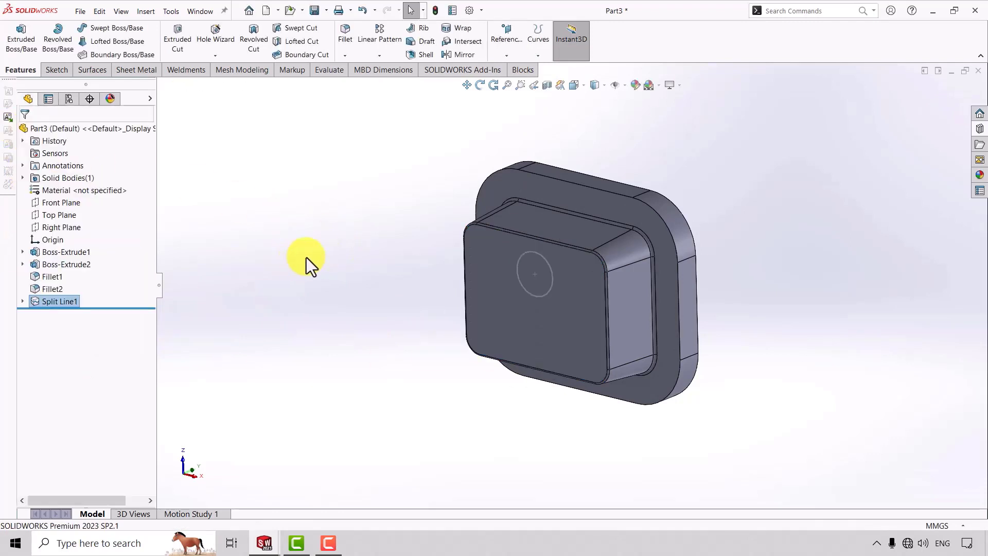
left_click(51, 302)
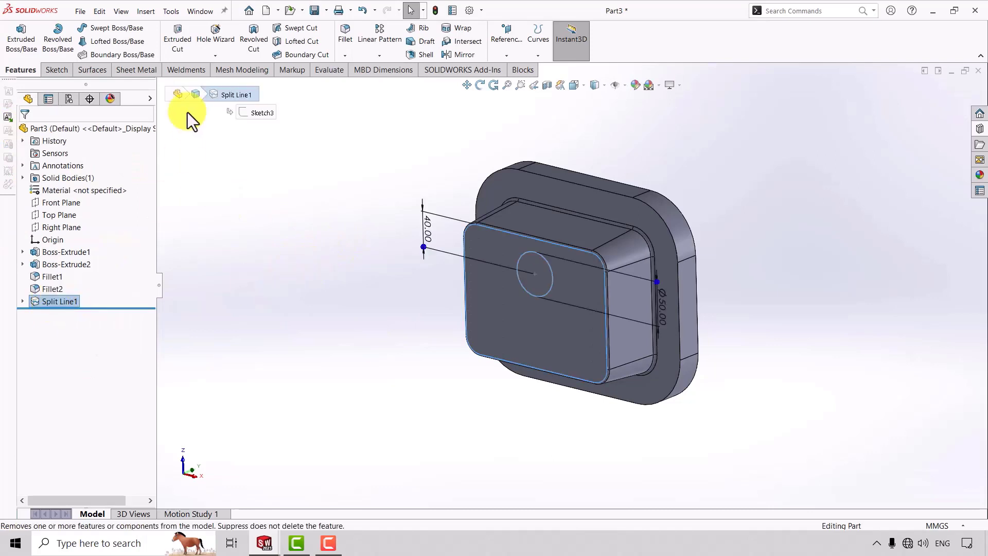
left_click(241, 185)
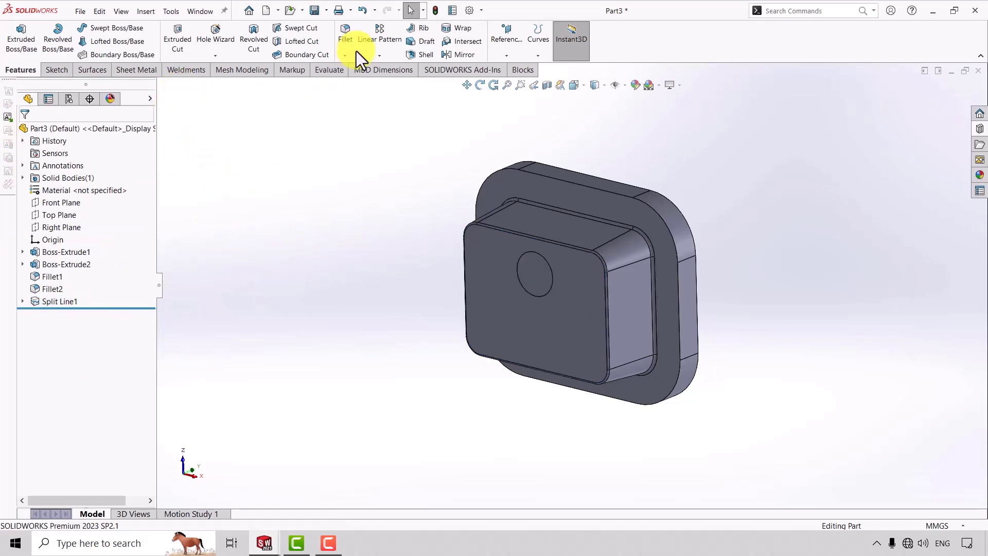
- Define Part3 as a forming tool: flange face as stopping face, circular face removed
left_click(119, 72)
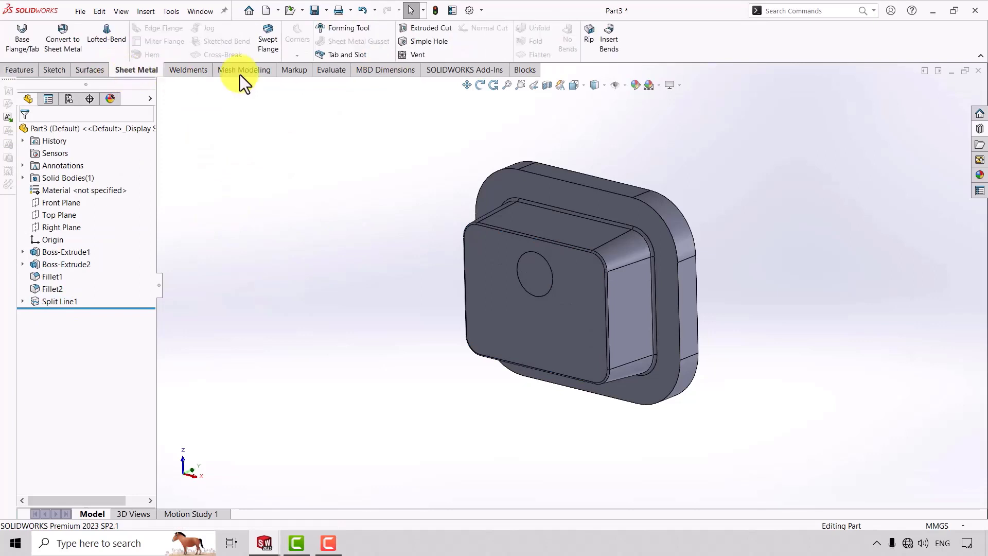
left_click(335, 28)
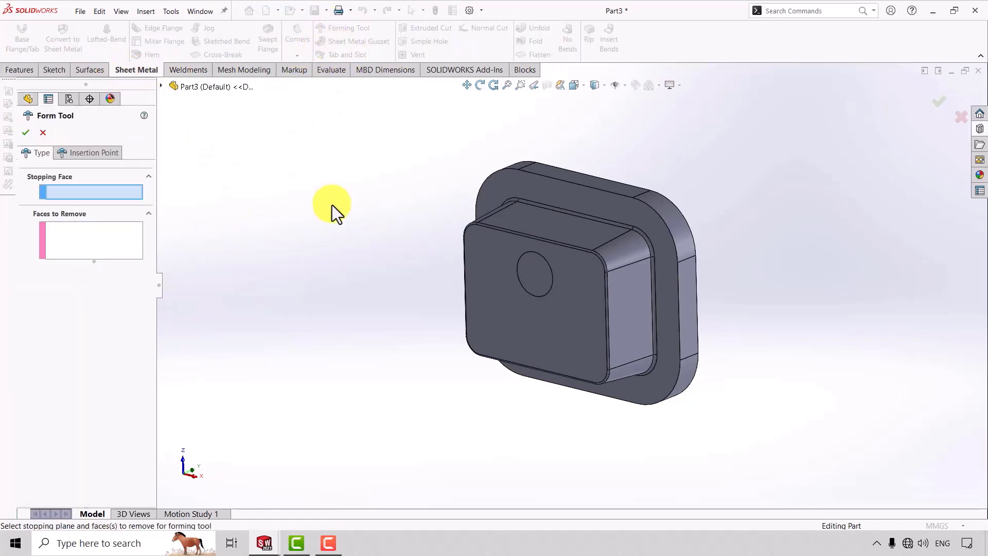
left_click(578, 194)
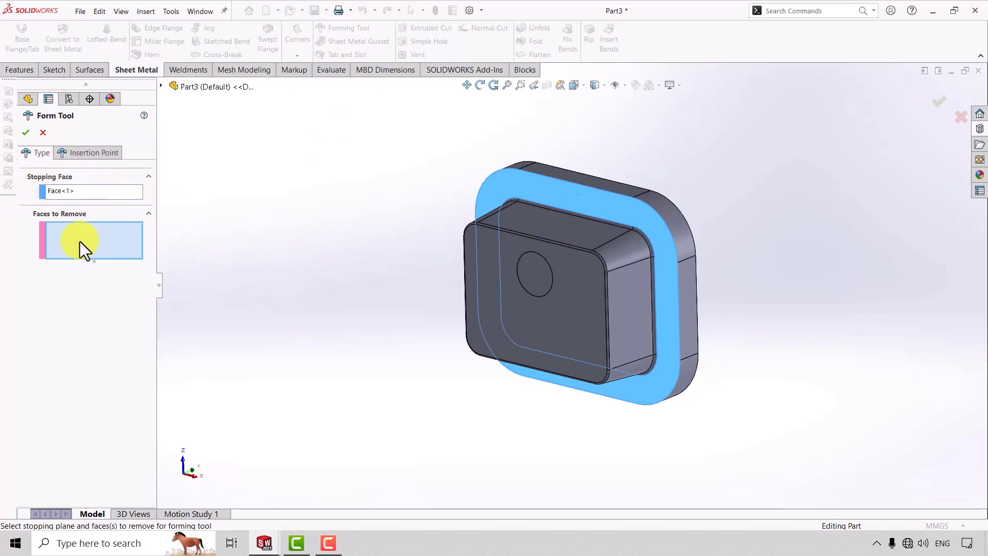
left_click(538, 280)
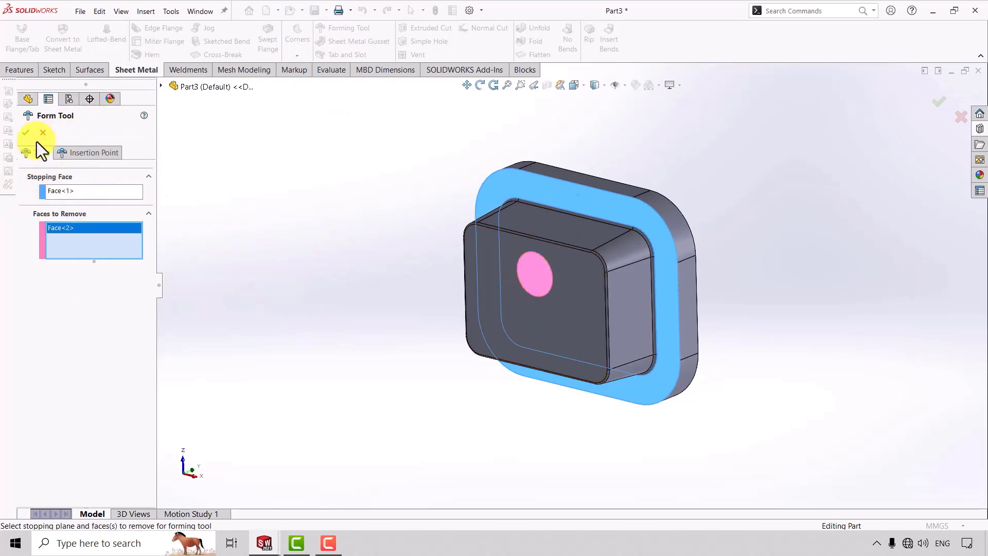
left_click(26, 132)
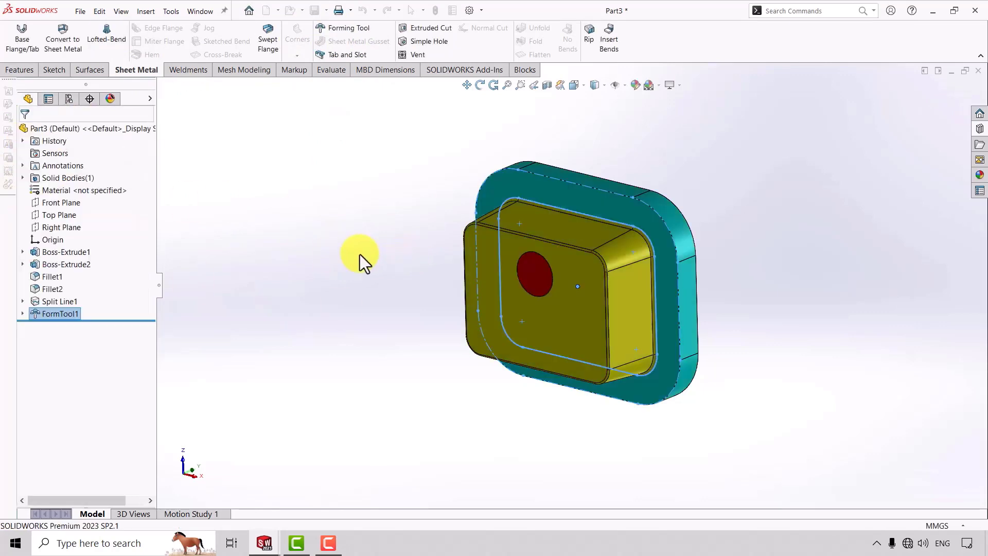
left_click(479, 85)
mouse_move(428, 145)
left_mouse_down()
mouse_move(461, 186)
mouse_move(558, 192)
mouse_move(624, 177)
mouse_move(494, 289)
mouse_move(458, 270)
mouse_move(489, 291)
mouse_move(446, 348)
left_mouse_up()
- Save Part3 as Form Tool (*.sldftp) type in the design library's Maktabino folder
key("ctrl+7")
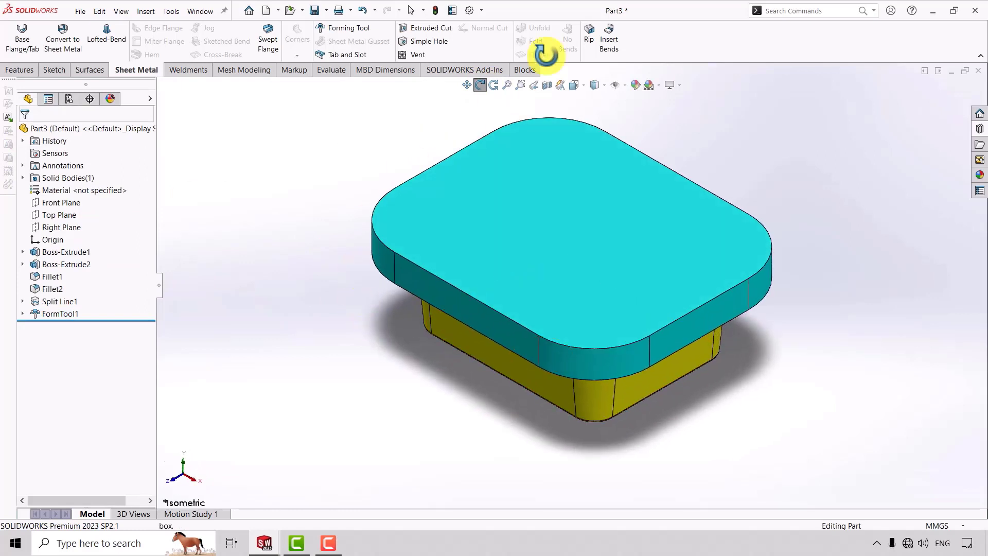
left_click(481, 82)
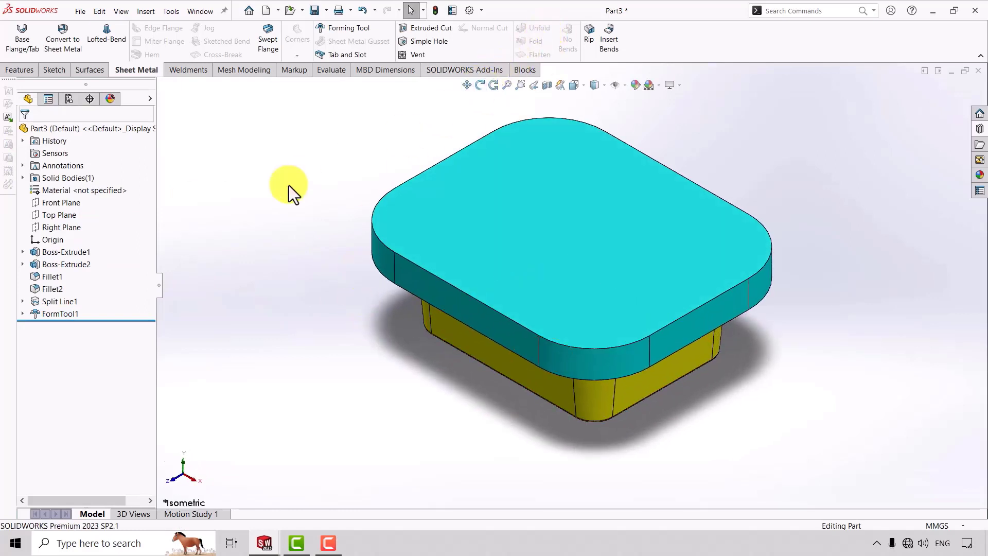
left_click(325, 11)
left_click(327, 38)
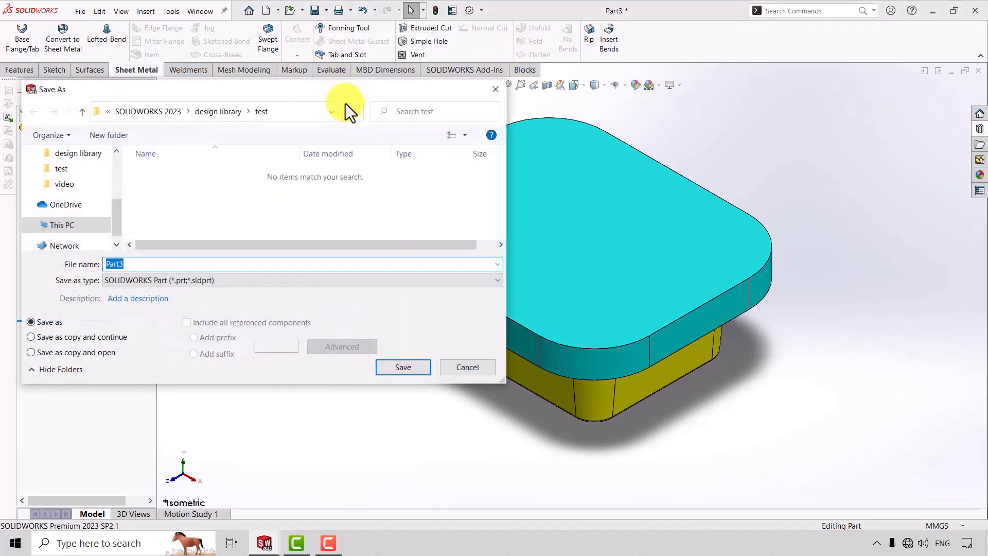
left_click(221, 281)
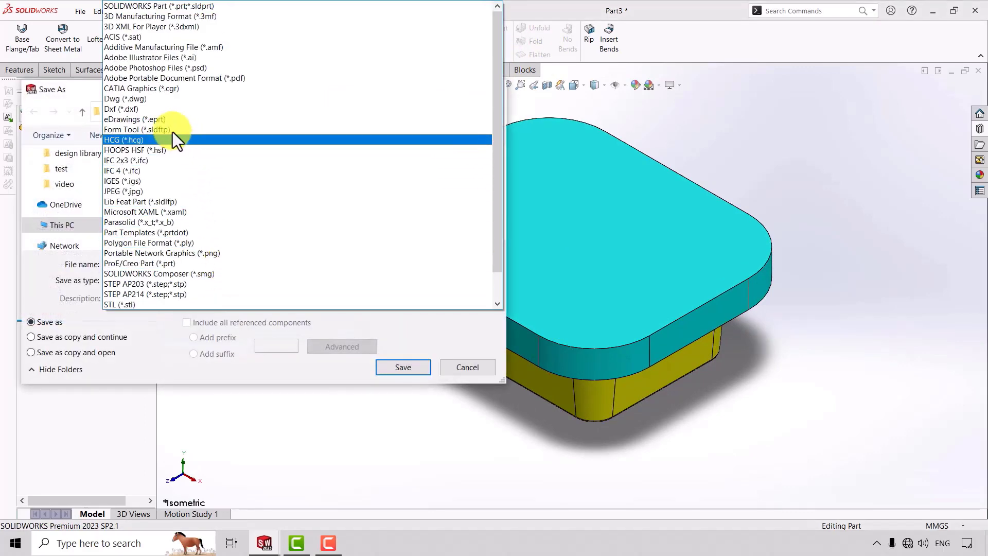
left_click(151, 128)
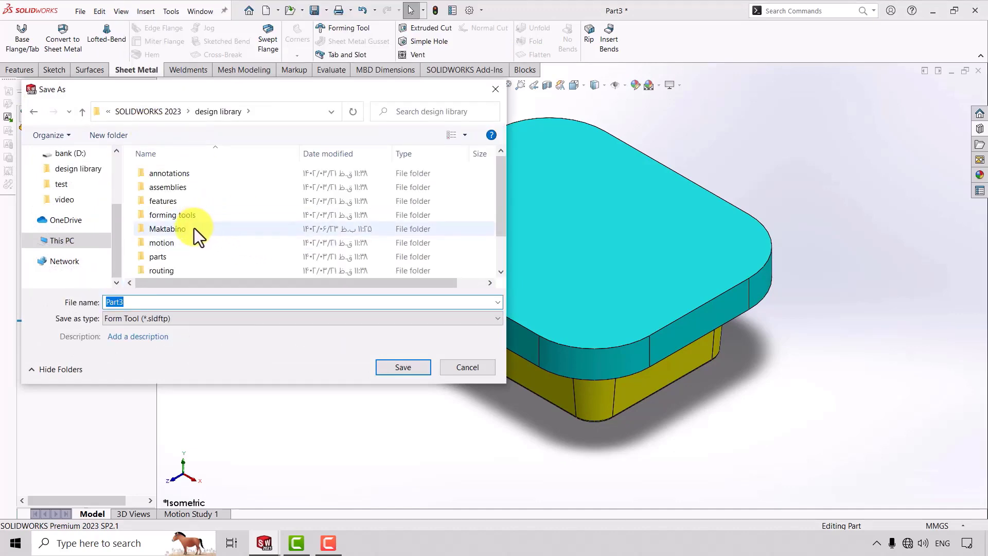
double_click(194, 230)
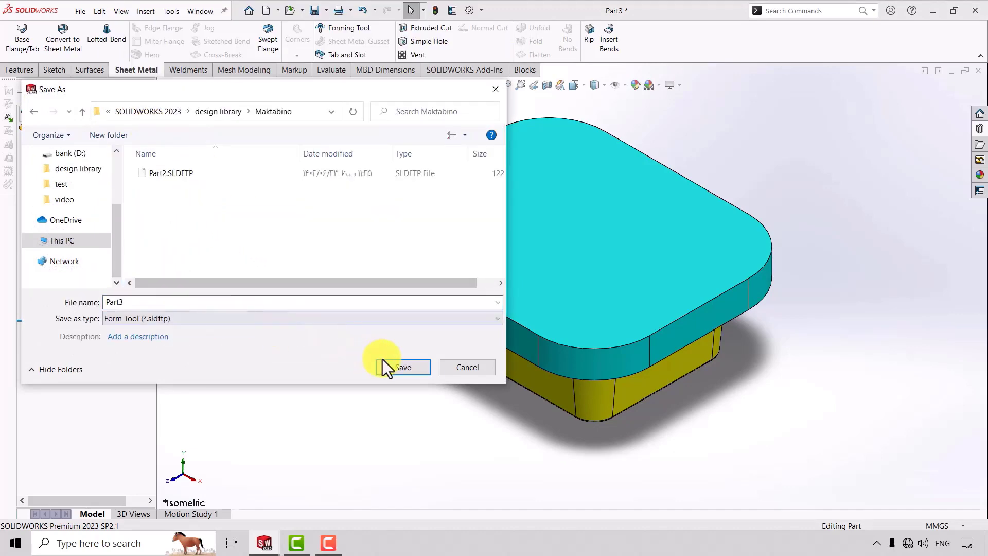
left_click(396, 365)
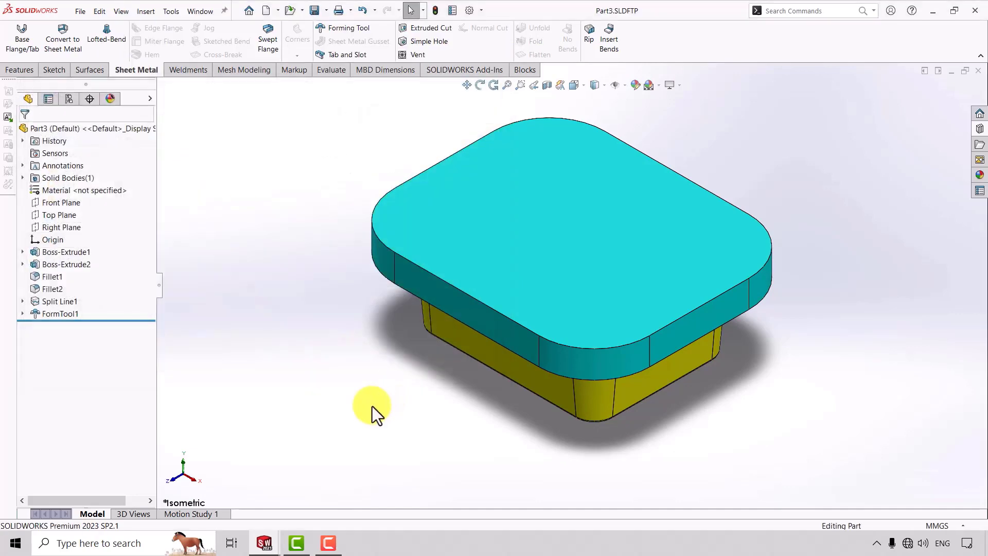
left_click(266, 544)
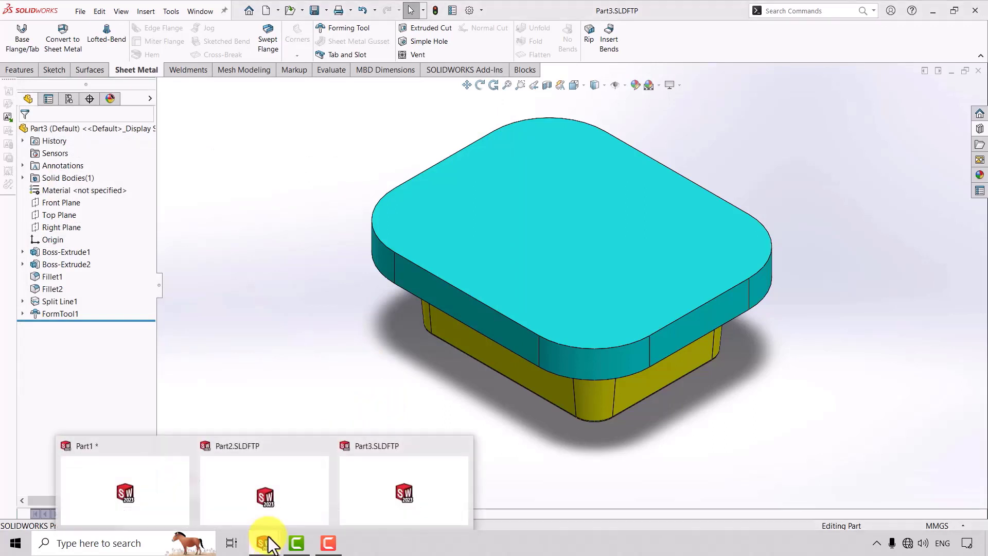
- In the Part1 tray, drop the Part3 form tool onto the recessed floor at 180° rotation
left_click(131, 440)
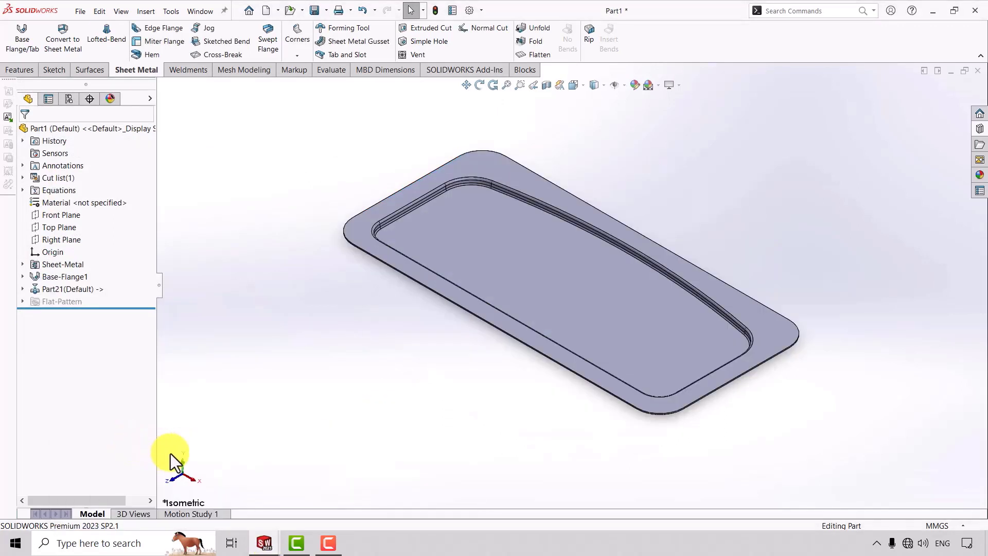
left_click(979, 135)
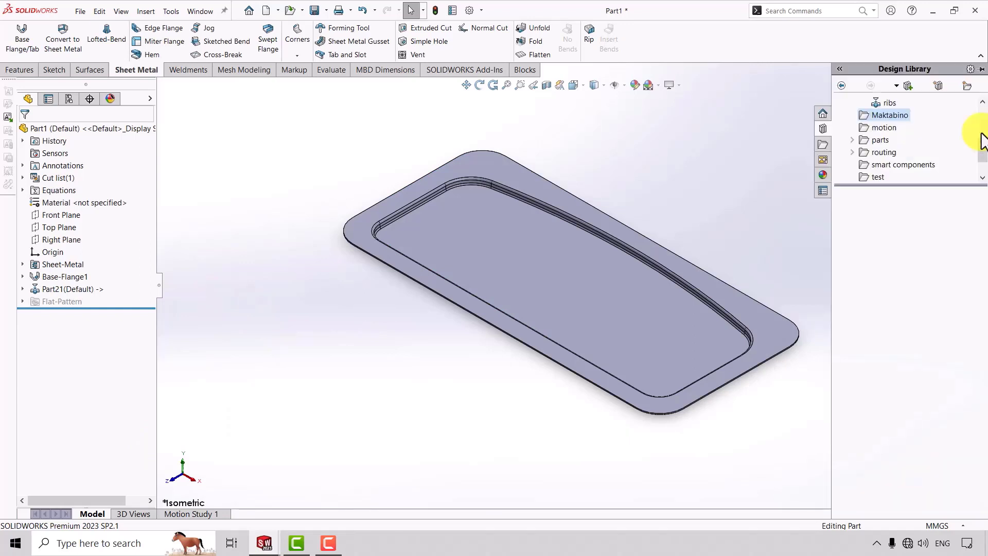
left_click_drag(900, 206, 644, 303)
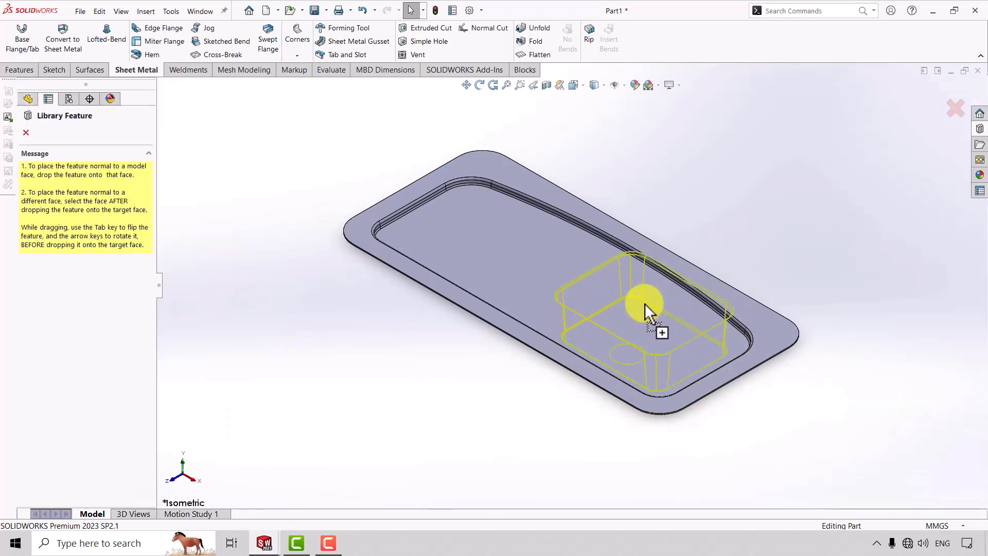
left_click_drag(644, 303, 647, 336)
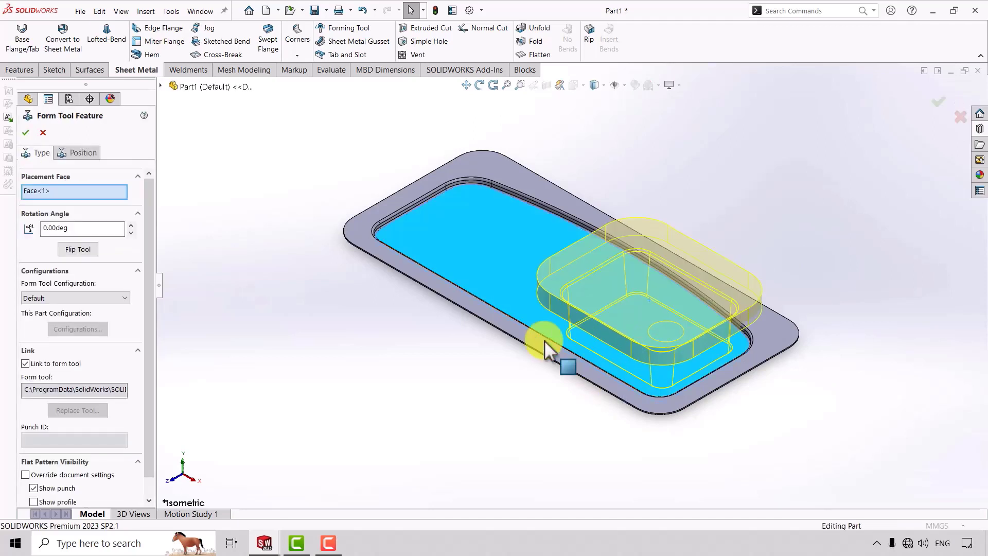
double_click(80, 227)
type("180")
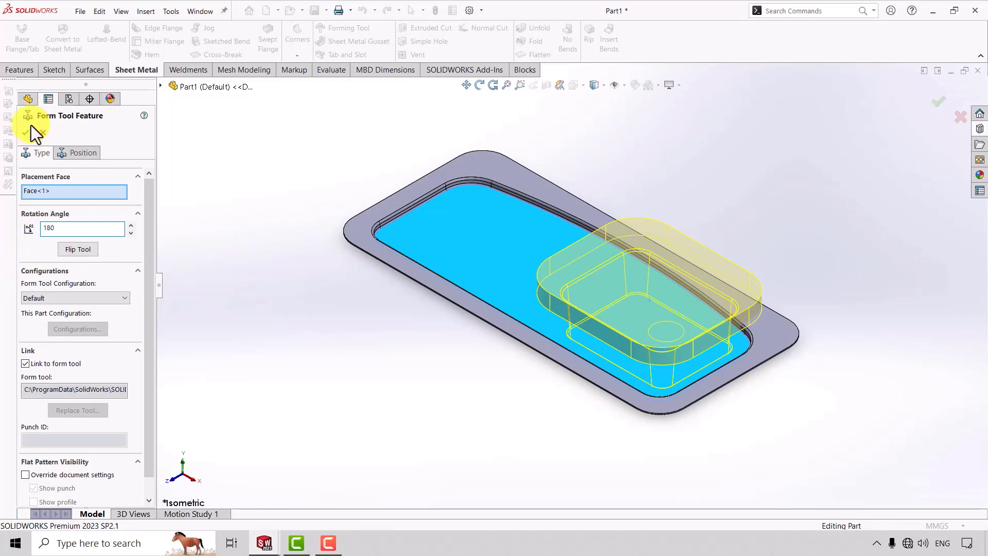
left_click(72, 152)
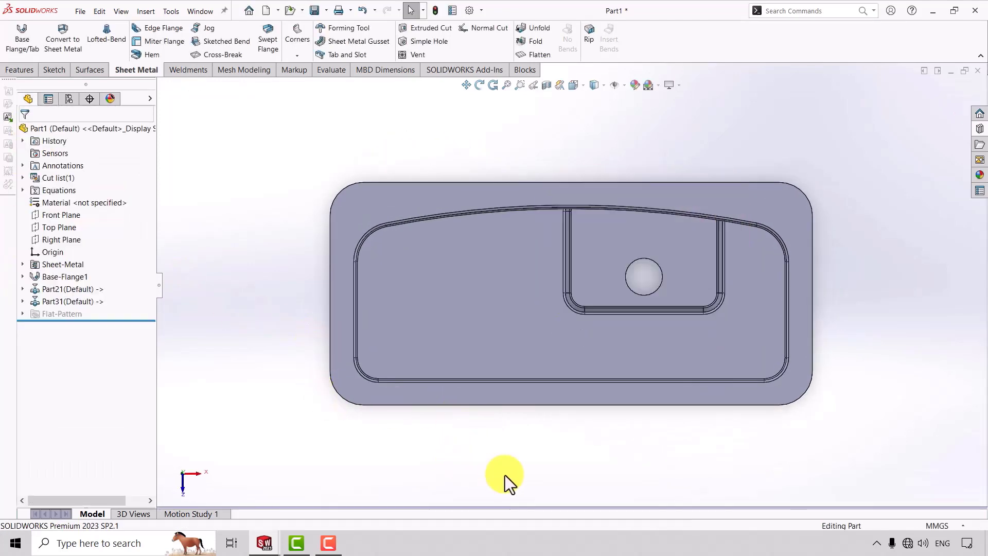
- Reopen Part31's position and dimension its point 130 mm from the tray's right inner edge
left_click(75, 299)
left_click(83, 266)
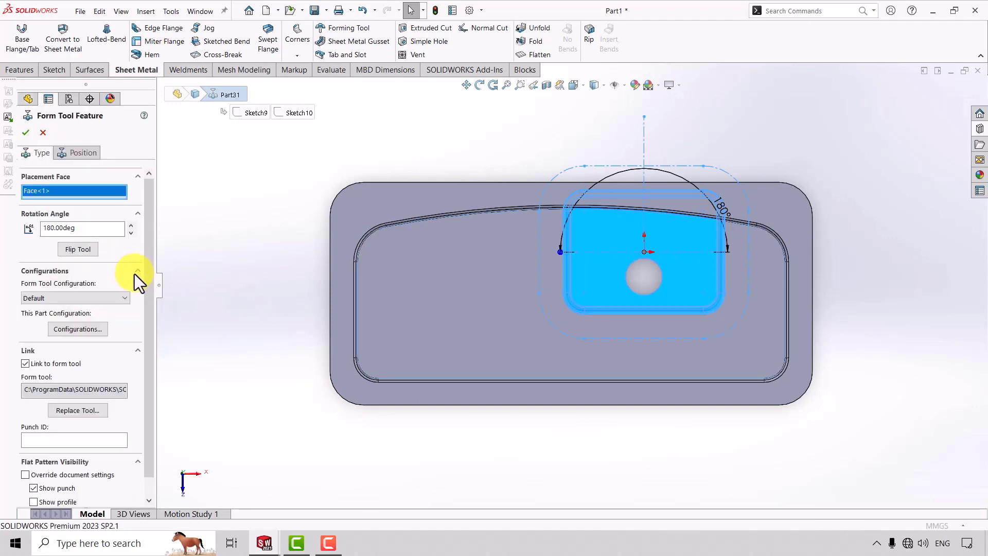
left_click(79, 153)
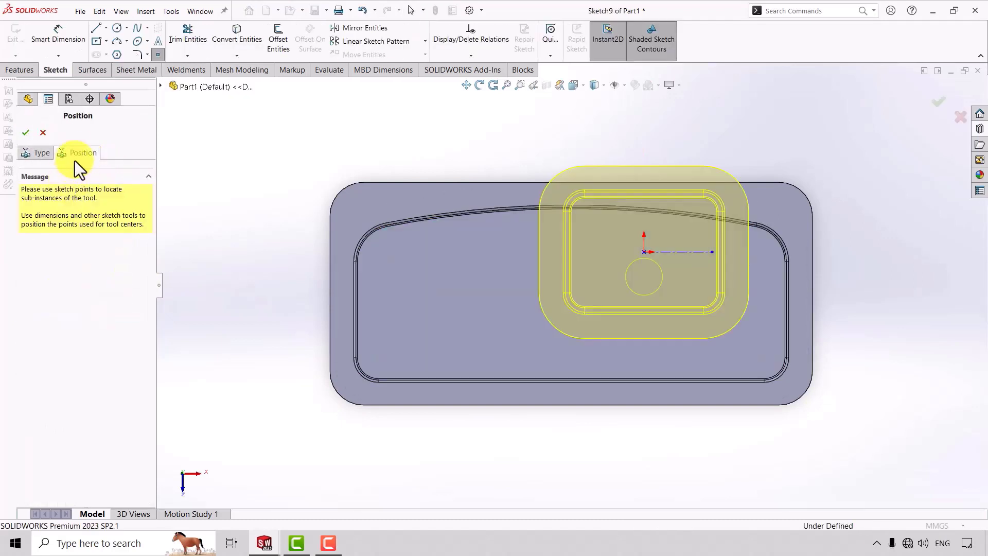
left_click(49, 47)
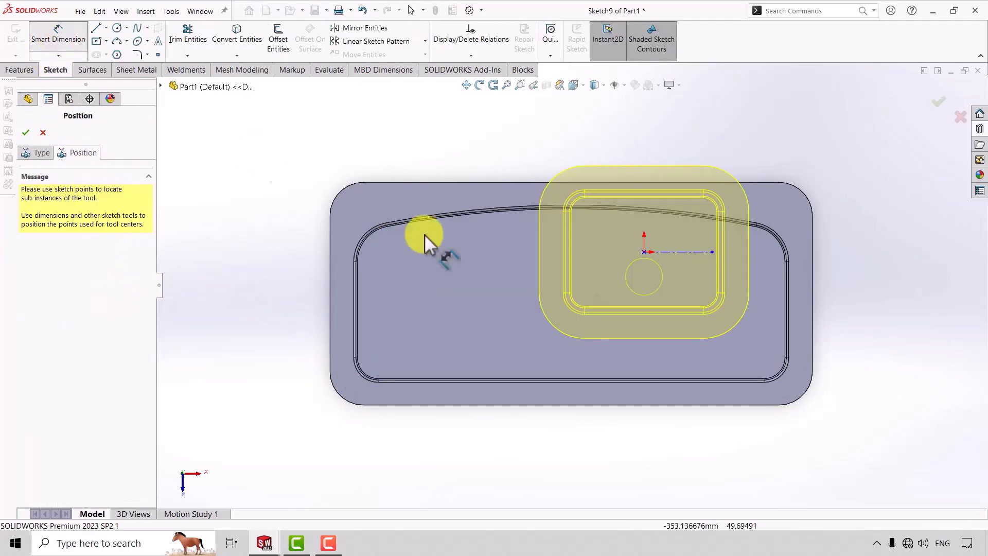
left_click(647, 251)
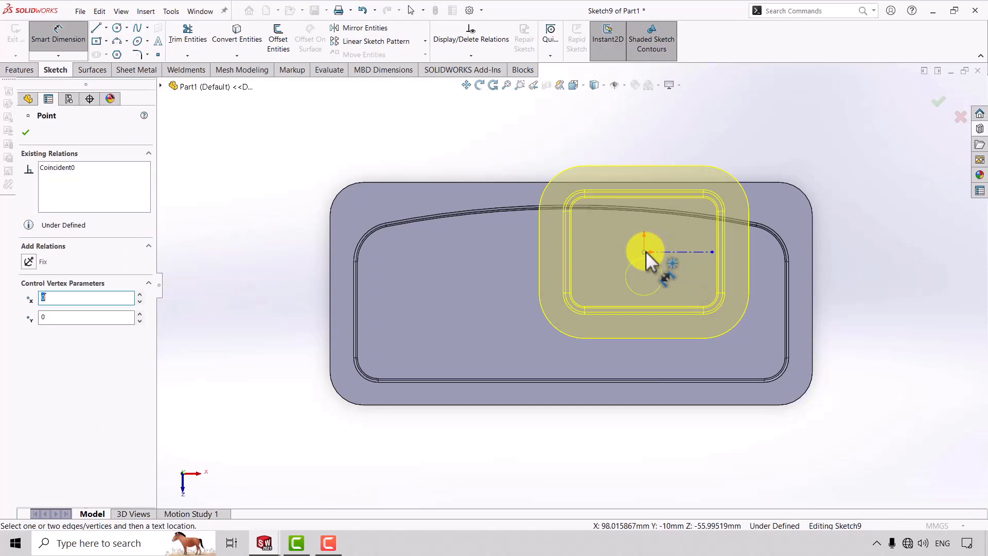
left_click(789, 273)
left_click(737, 123)
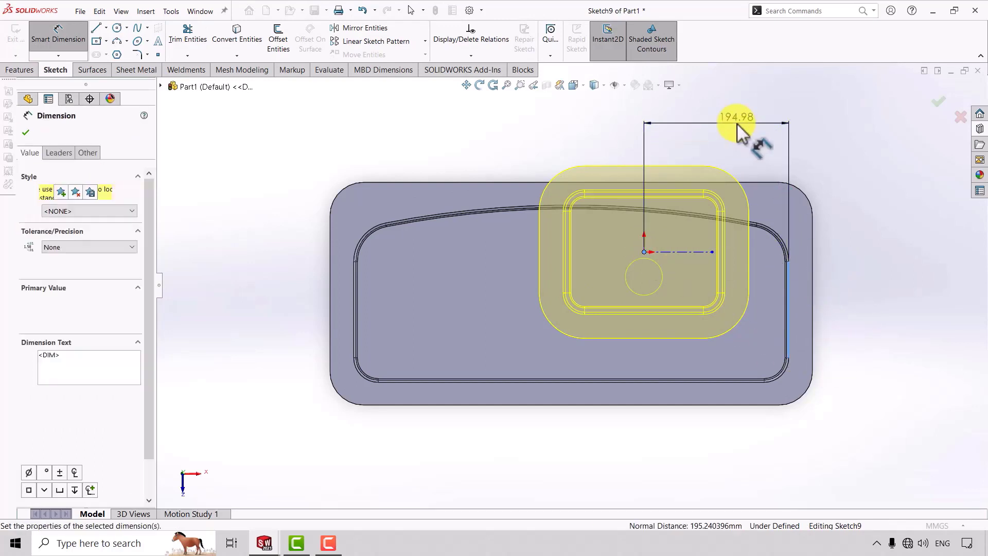
type("130")
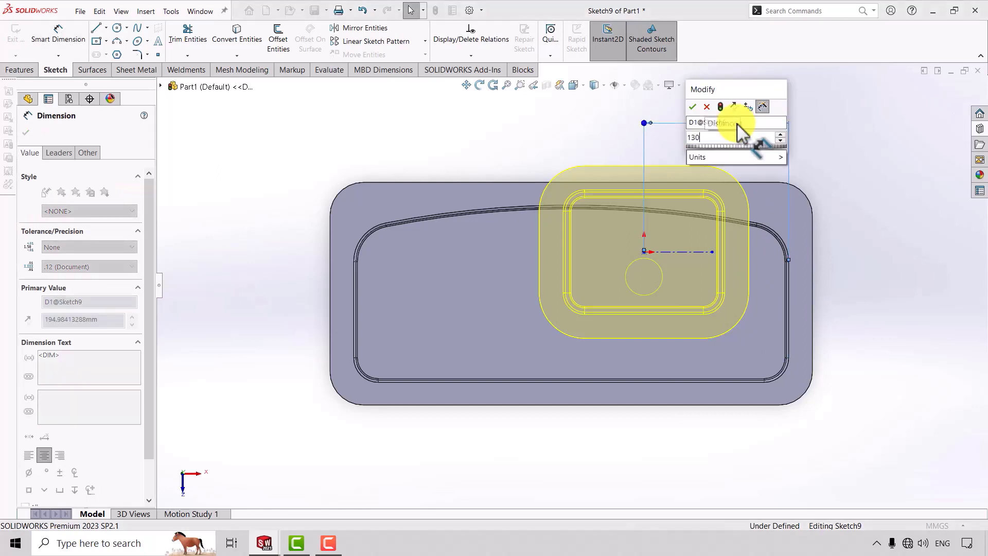
key("Return")
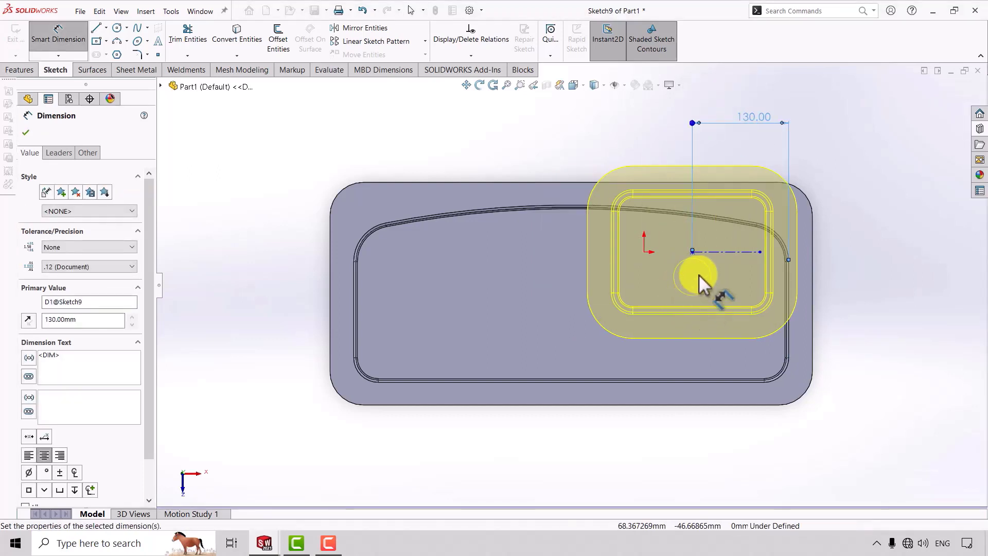
- Add a 160 mm vertical dimension from the placement point to the tray's top edge
left_click(693, 252)
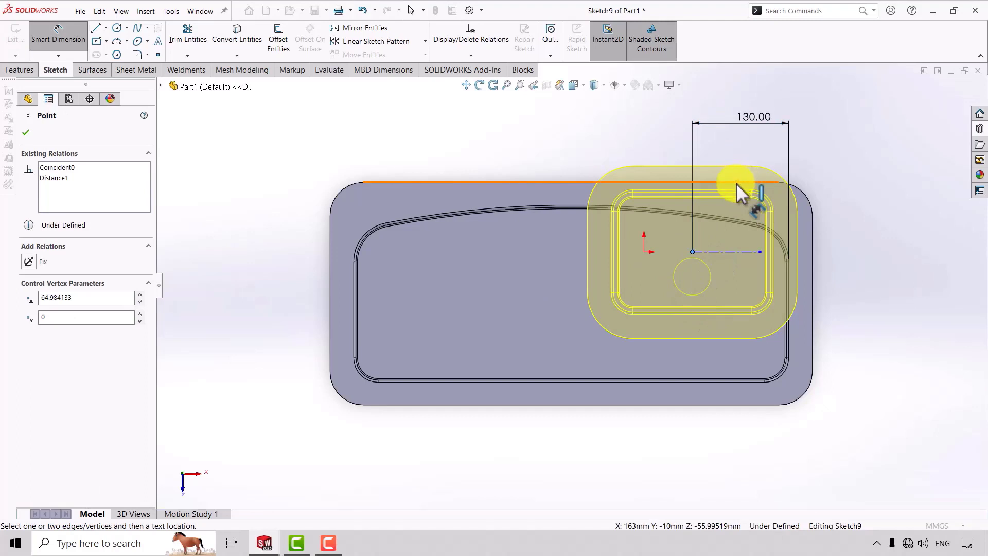
left_click(719, 182)
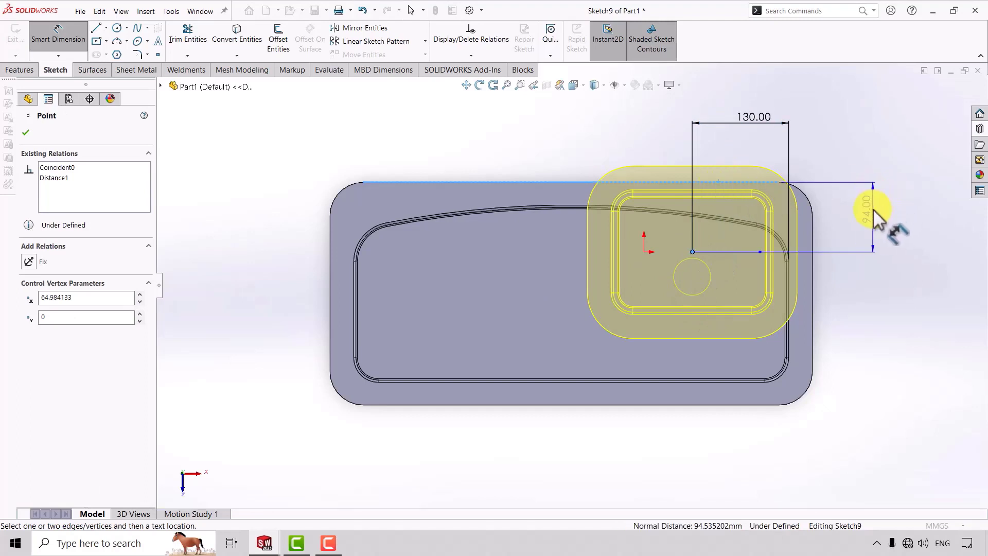
left_click(873, 210)
type("160")
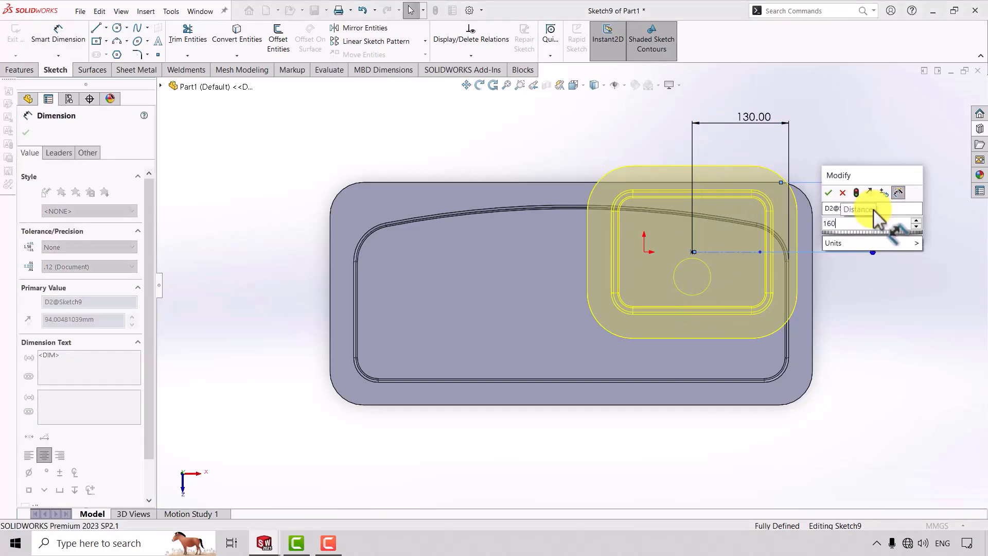
key("Return")
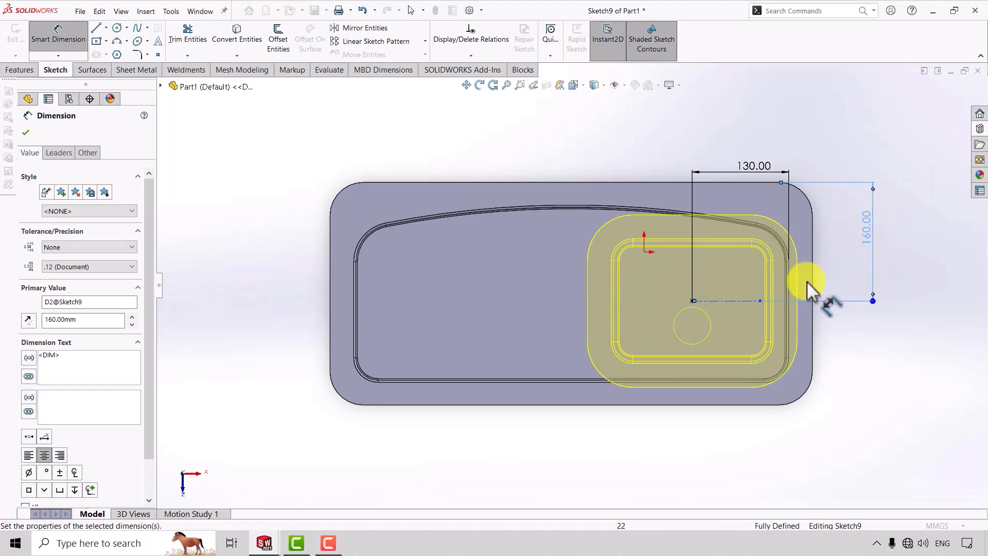
left_click(26, 132)
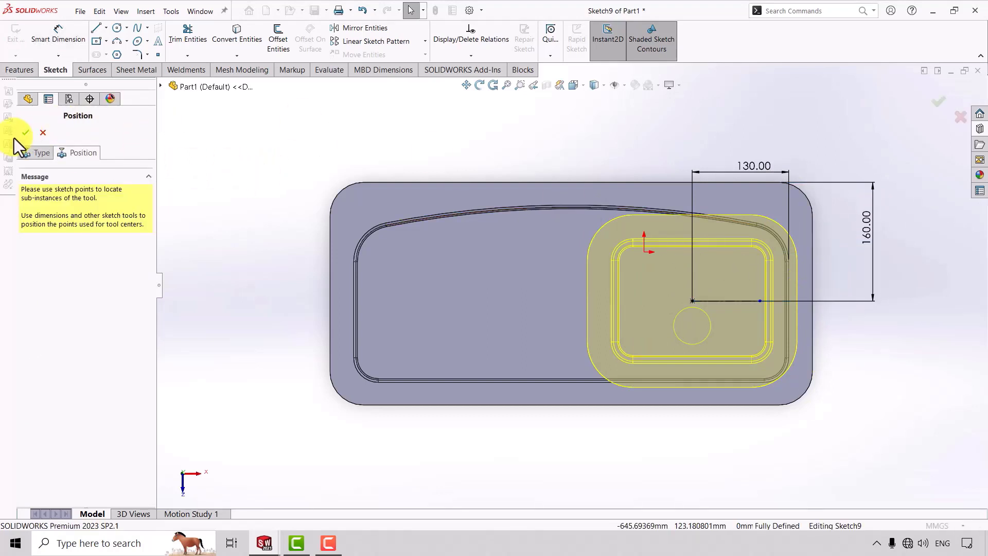
- Accept the Part31 placement, orbit to inspect the basin, then return to isometric view
left_click(25, 132)
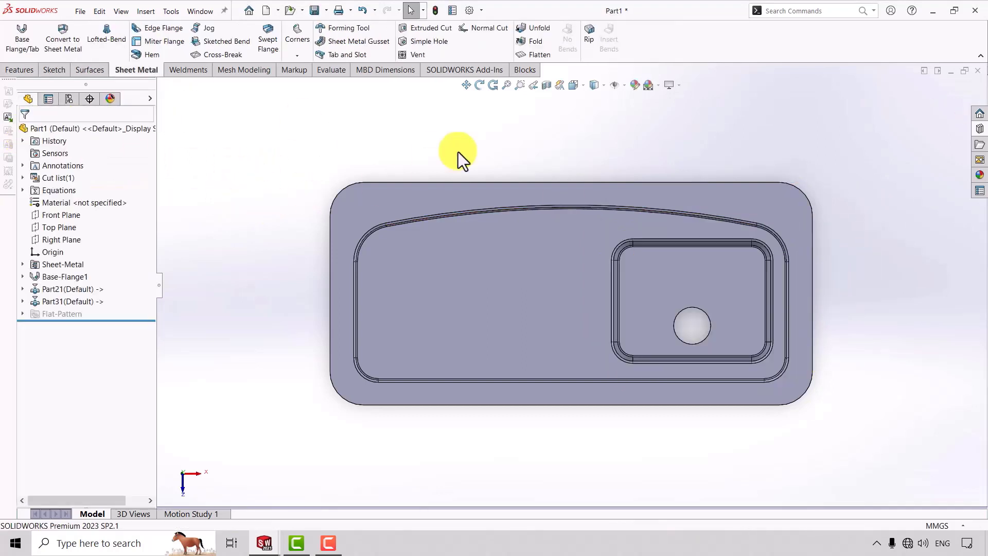
left_click(479, 85)
mouse_move(606, 375)
left_mouse_down()
mouse_move(552, 401)
mouse_move(582, 417)
mouse_move(582, 459)
mouse_move(502, 388)
mouse_move(342, 415)
mouse_move(525, 413)
mouse_move(625, 461)
mouse_move(600, 427)
mouse_move(532, 412)
mouse_move(549, 423)
left_mouse_up()
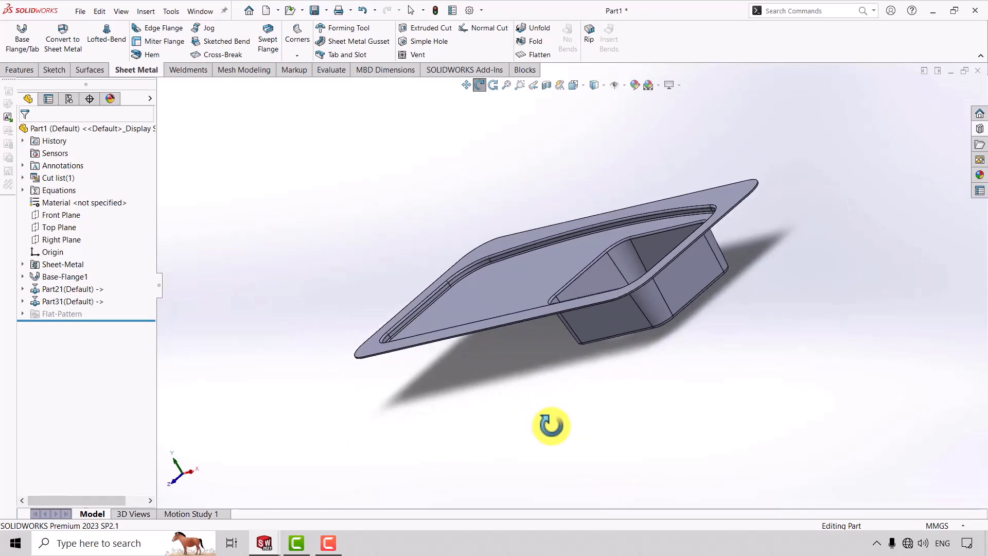
key("ctrl+7")
left_click(479, 85)
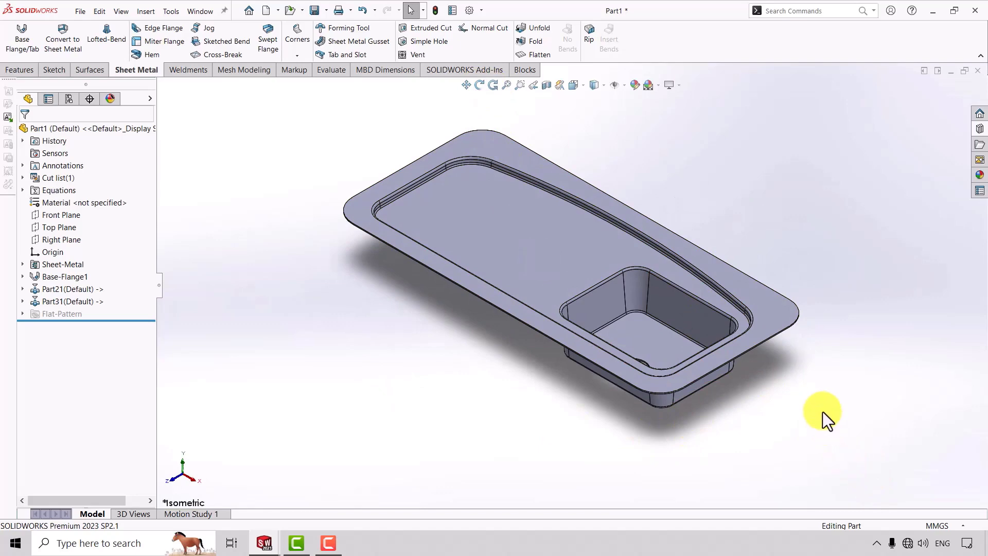
- Create new part Part4 and start Sketch1 on its Top Plane
left_click(278, 10)
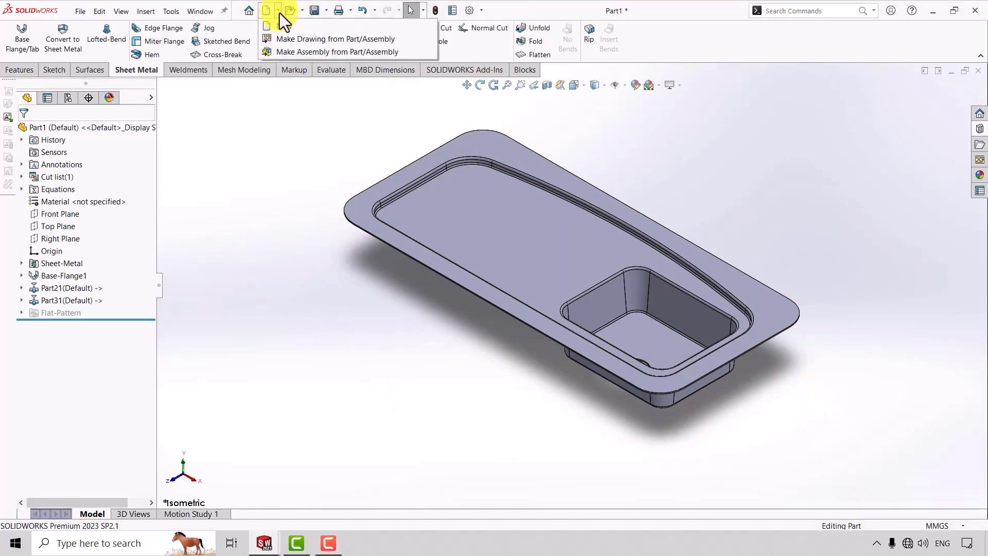
left_click(284, 27)
left_click(413, 401)
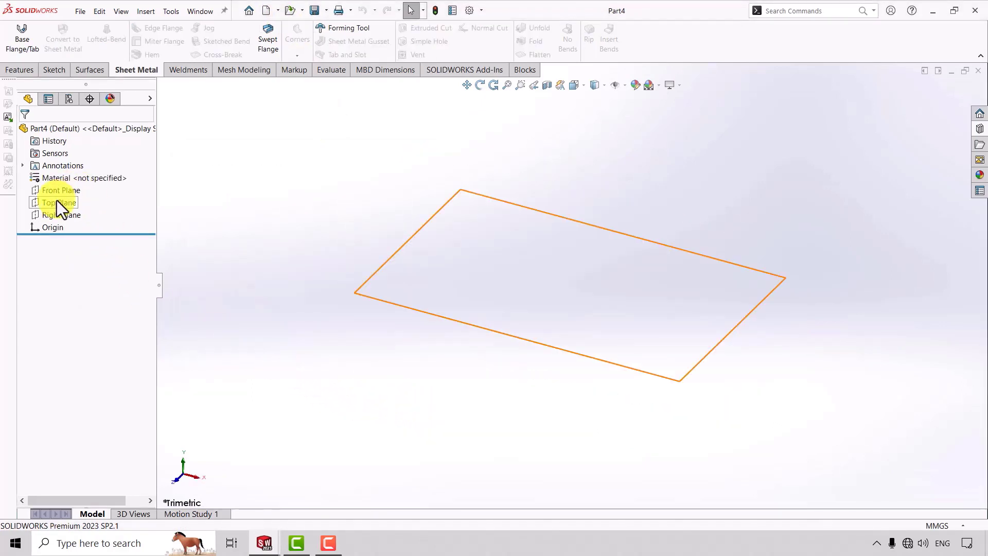
left_click(56, 201)
left_click(103, 184)
left_click(248, 223)
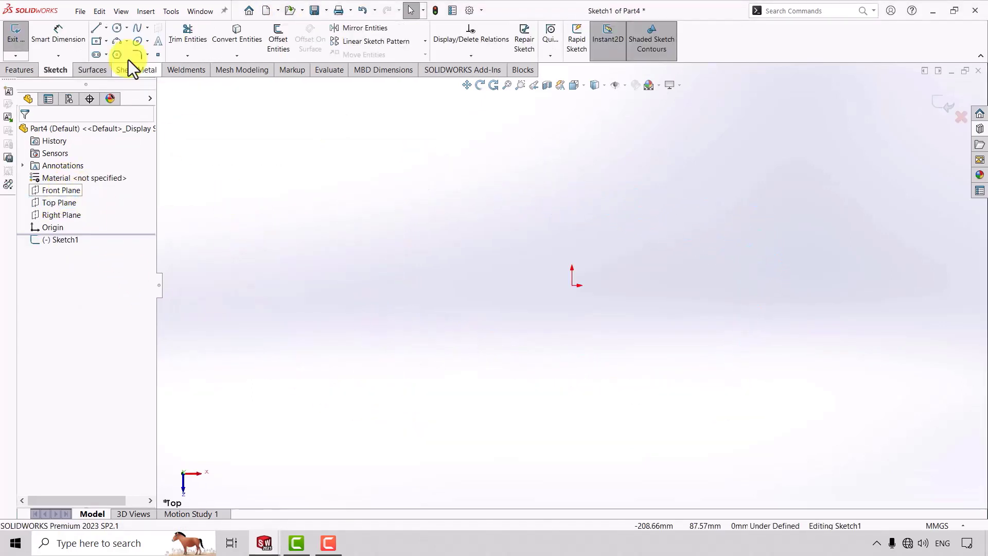
left_click(106, 54)
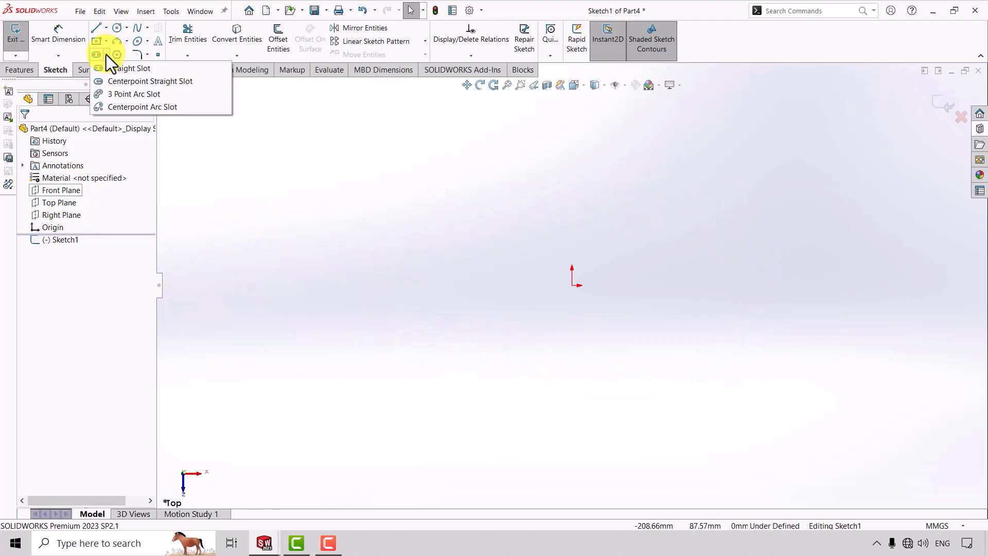
- Draw a vertical centre-point straight slot starting at the origin
left_click(125, 82)
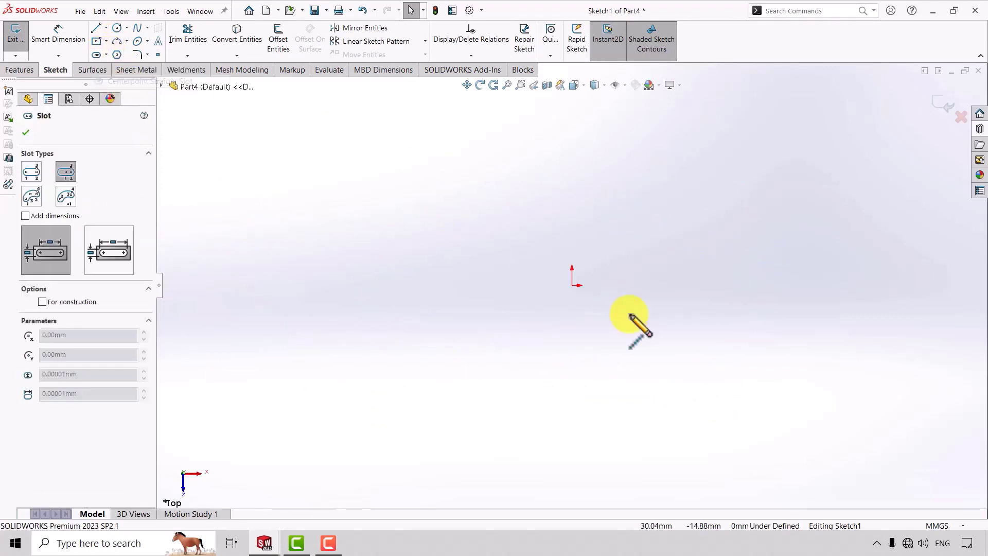
left_click(573, 286)
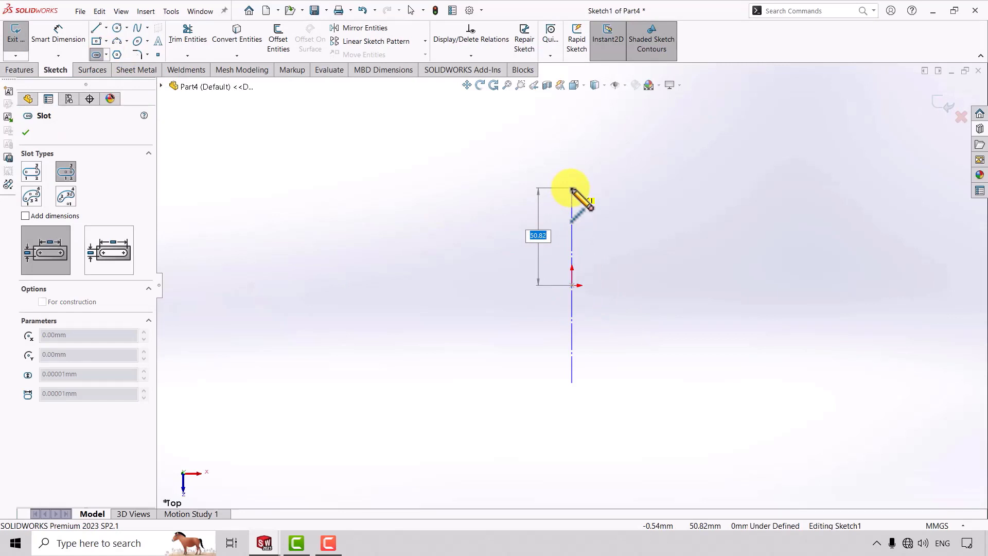
left_click(572, 188)
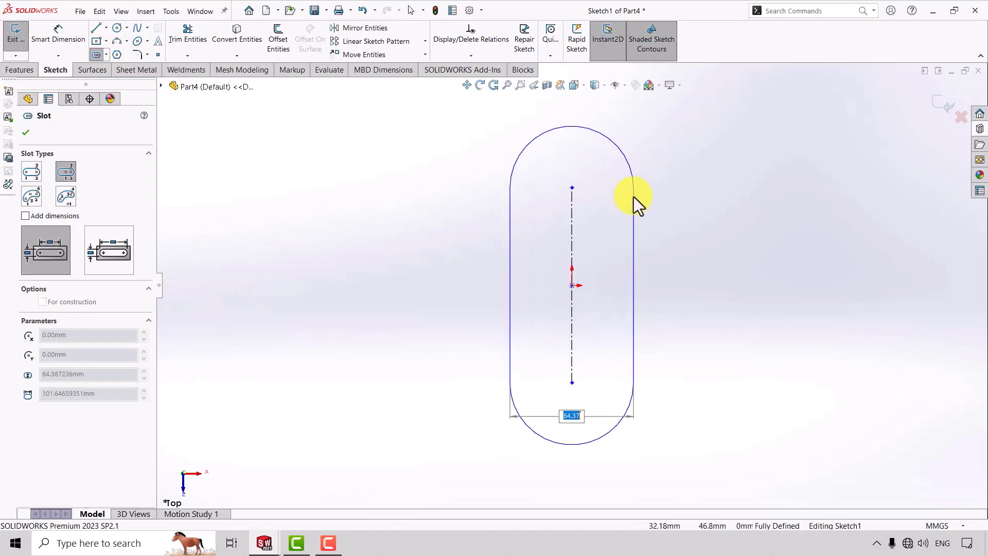
left_click(634, 196)
key("Escape")
- Dimension the slot with a 150 mm overall length and R35 end radius
left_click(58, 35)
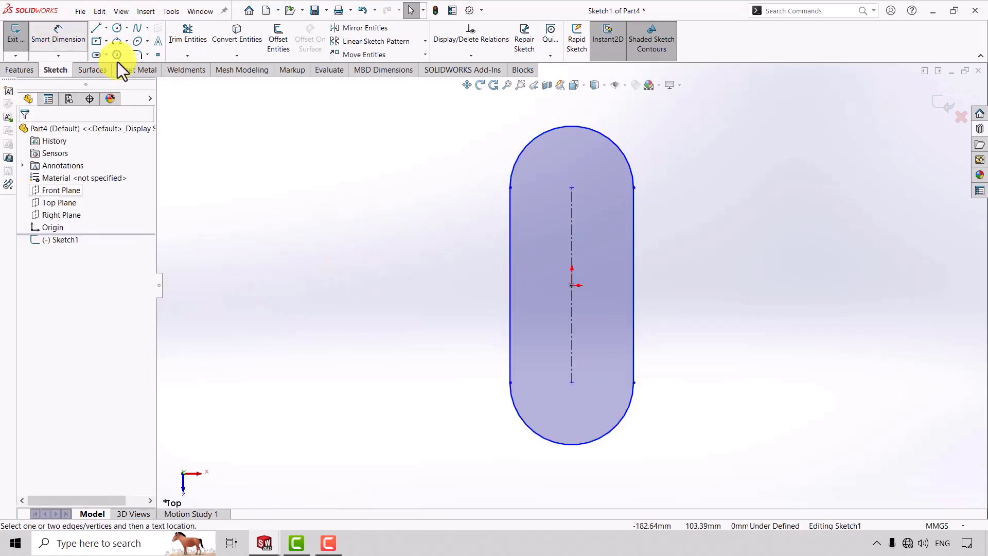
left_click(576, 128)
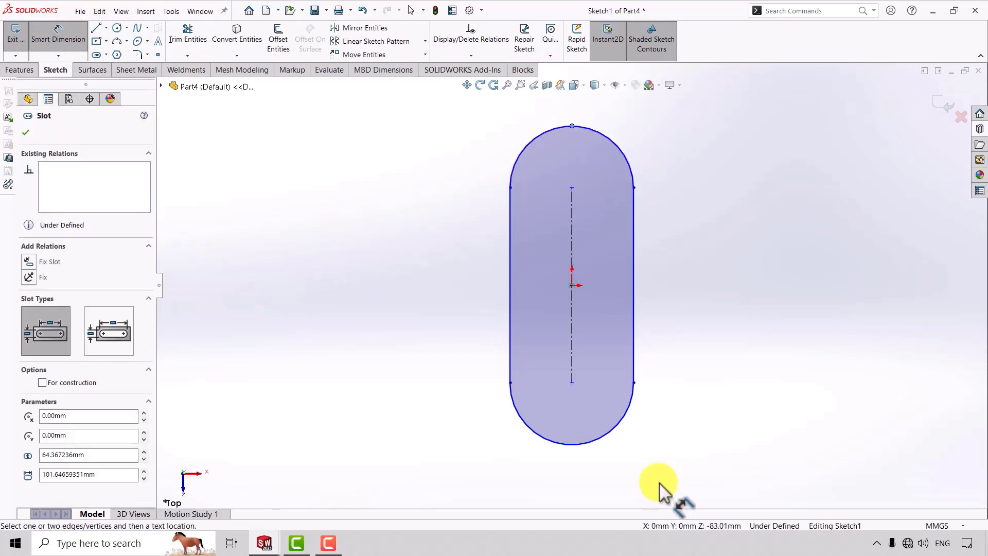
left_click(573, 445)
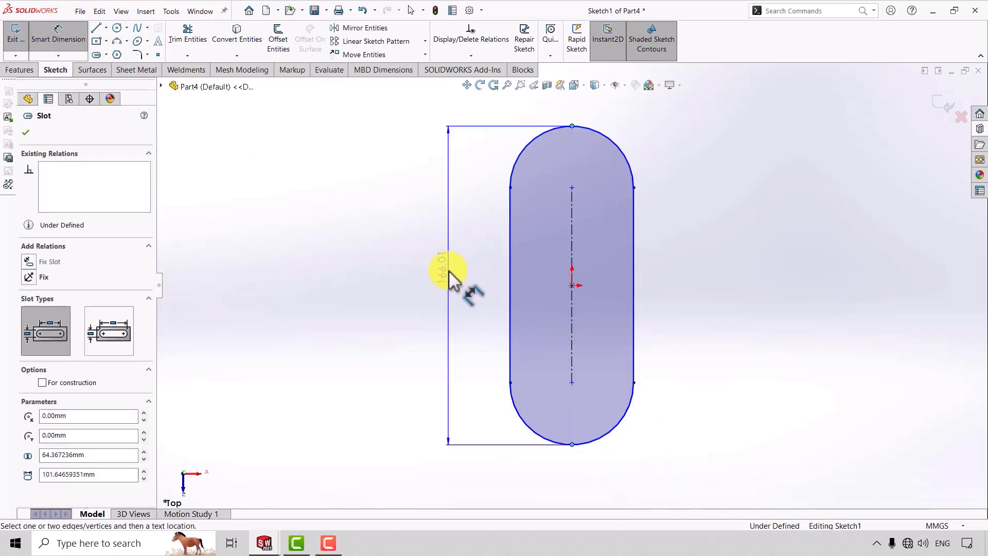
left_click(449, 283)
type("150")
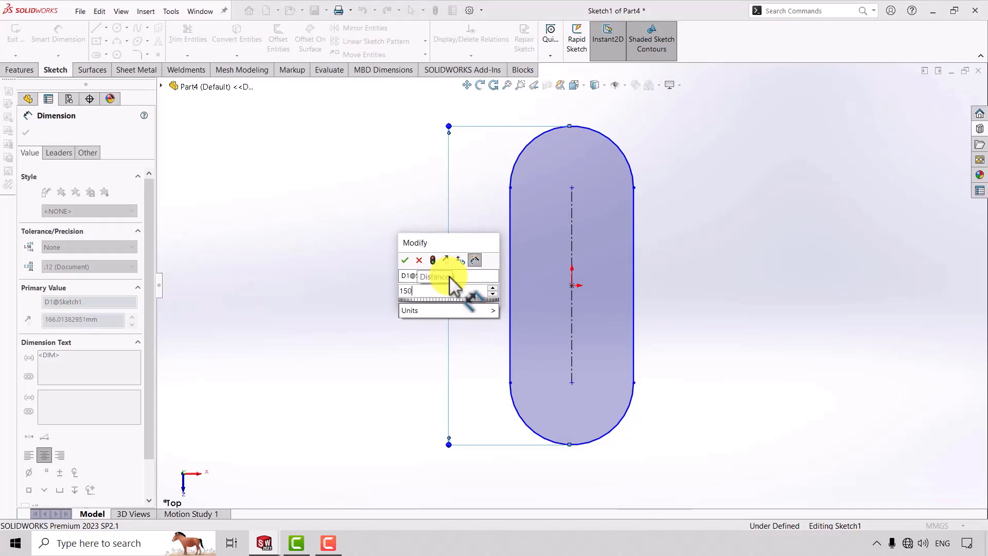
key("Return")
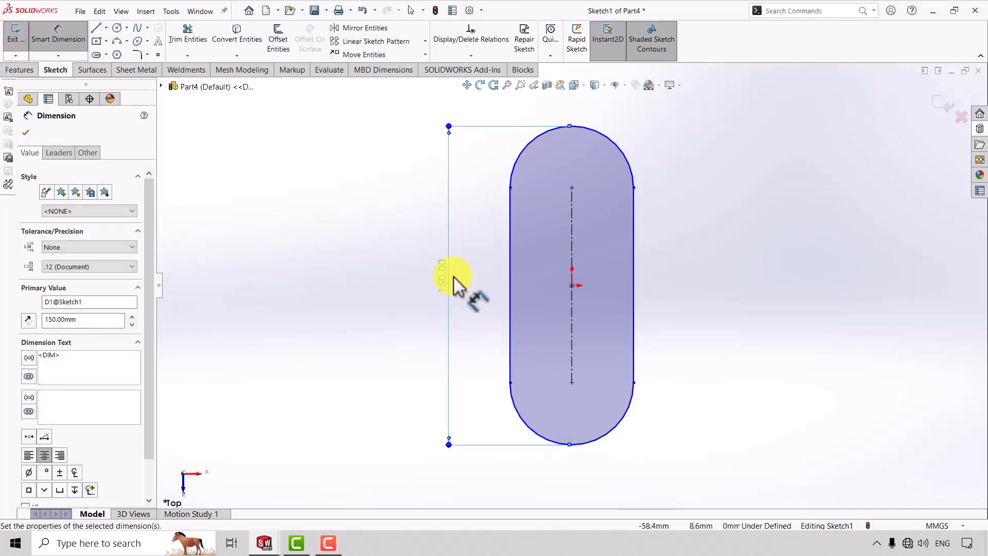
left_click(611, 441)
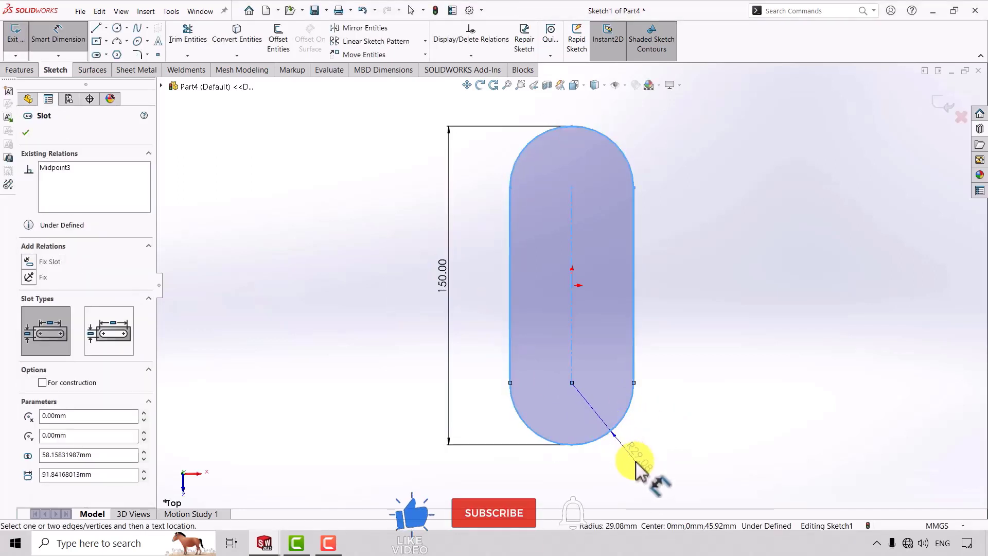
left_click(638, 471)
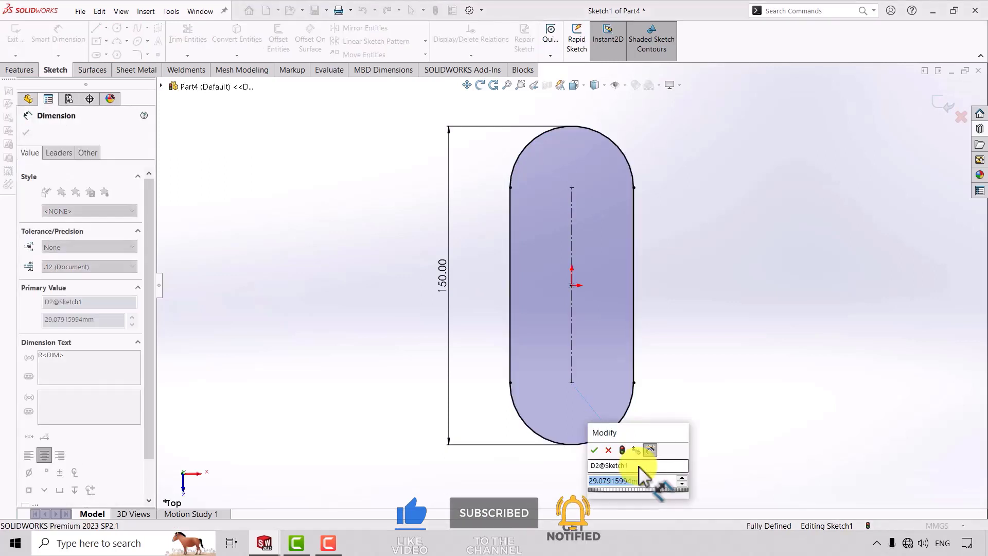
type("35")
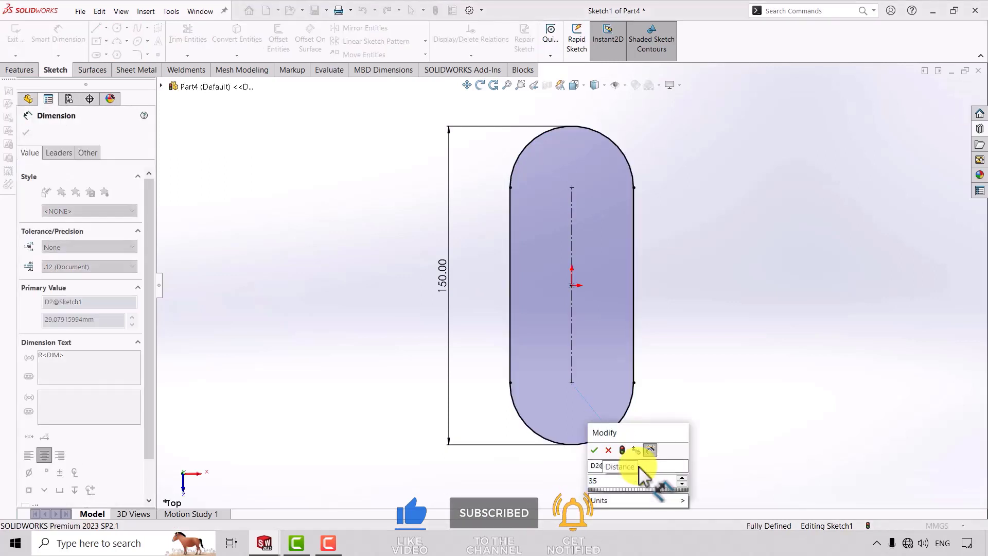
key("Return")
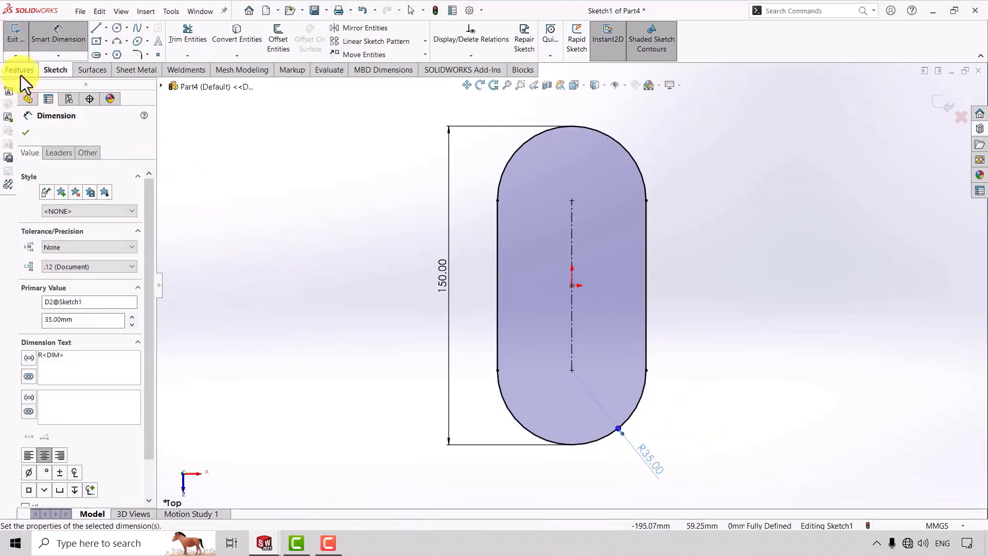
- Extrude the slot sketch 50 mm into Boss-Extrude1
left_click(20, 71)
left_click(22, 47)
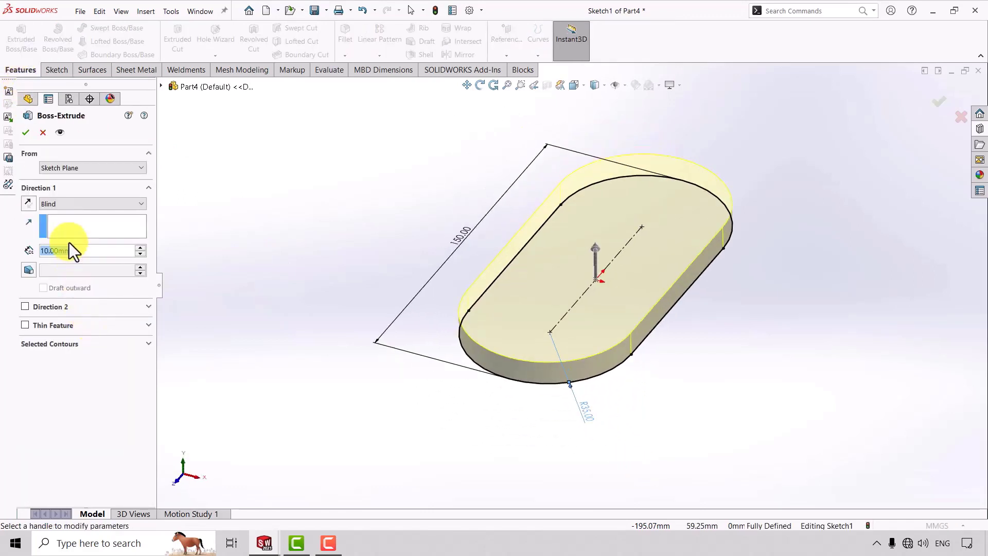
type("50")
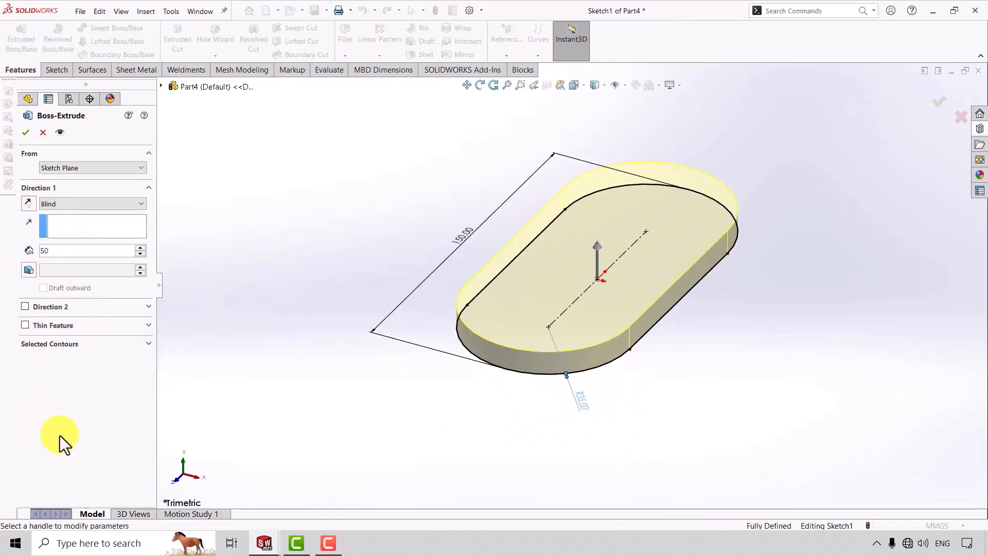
key("Return")
left_click(27, 134)
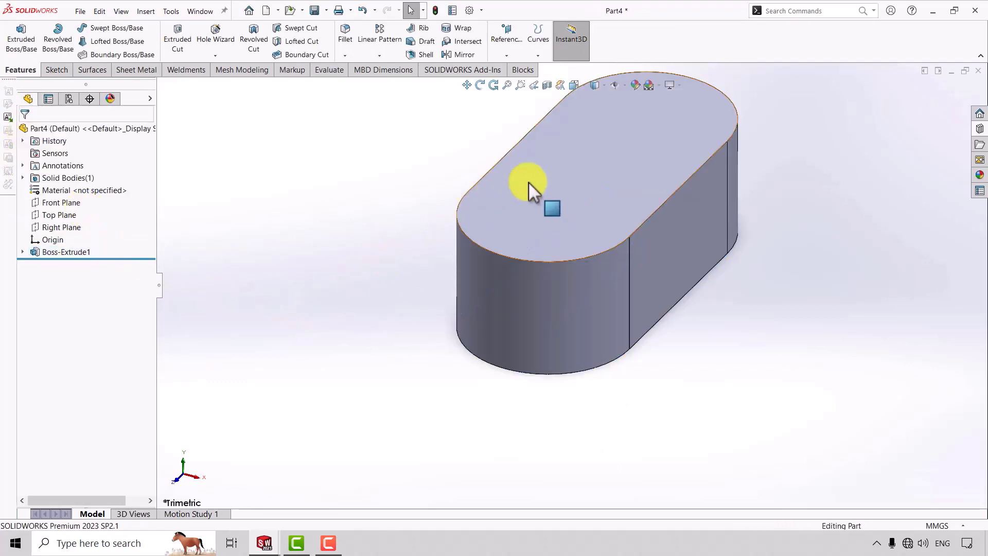
- Offset the slot boss's top-face outline 30 mm outward in Sketch2, then begin extruding it
left_click(559, 172)
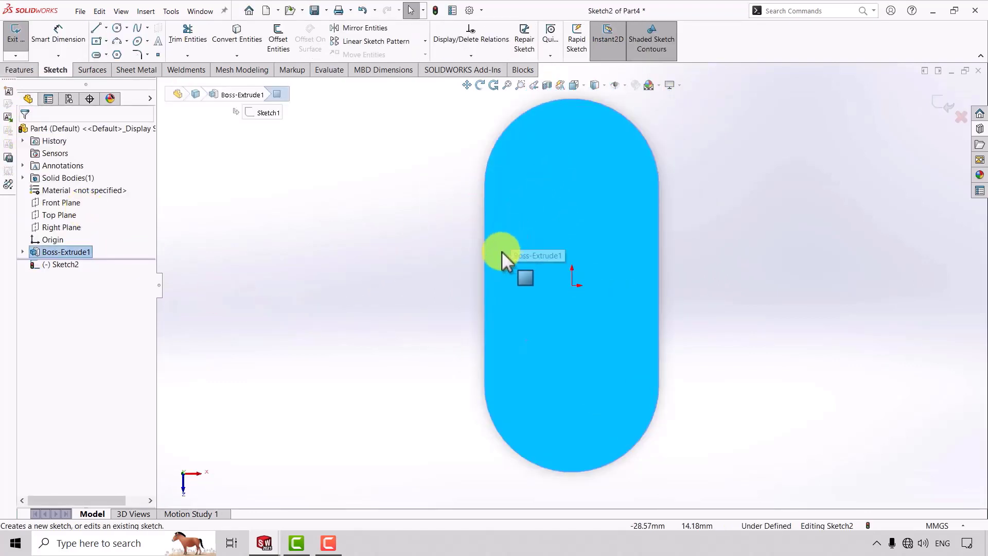
left_click(555, 200)
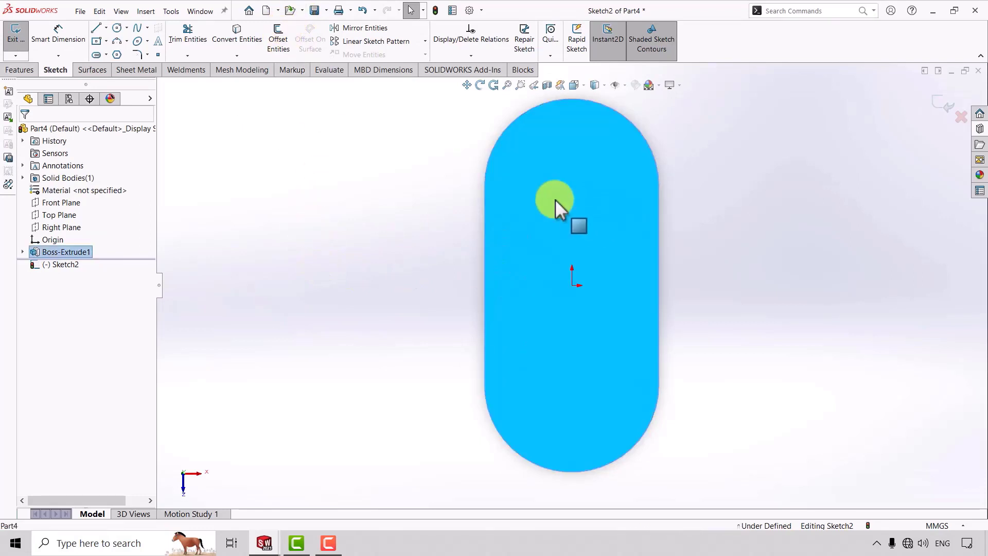
left_click(279, 43)
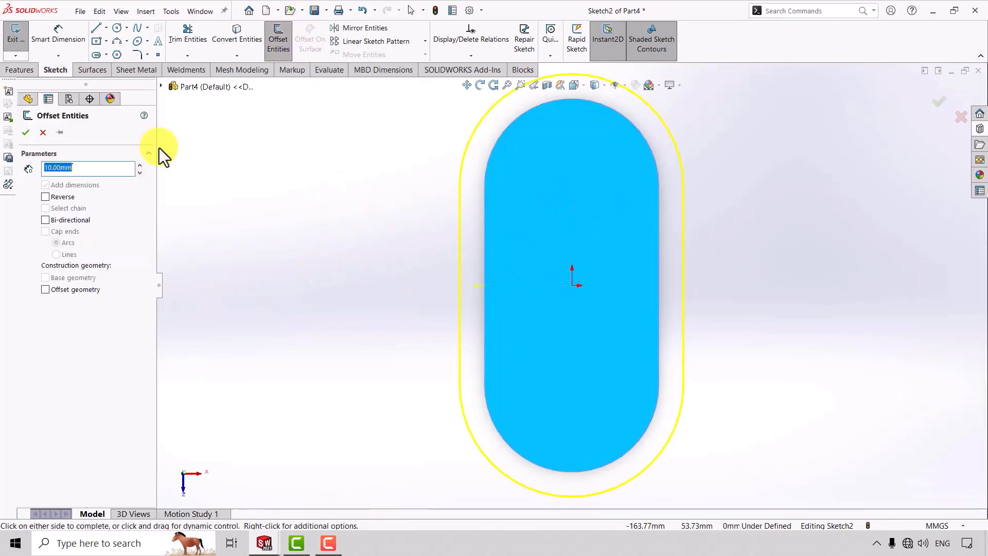
left_click(9, 72)
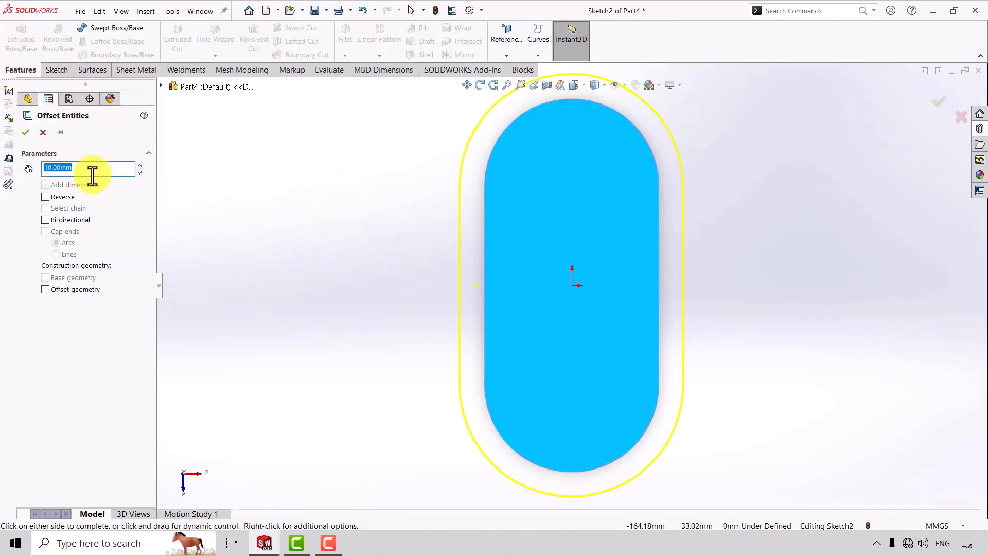
type("30")
key("Return")
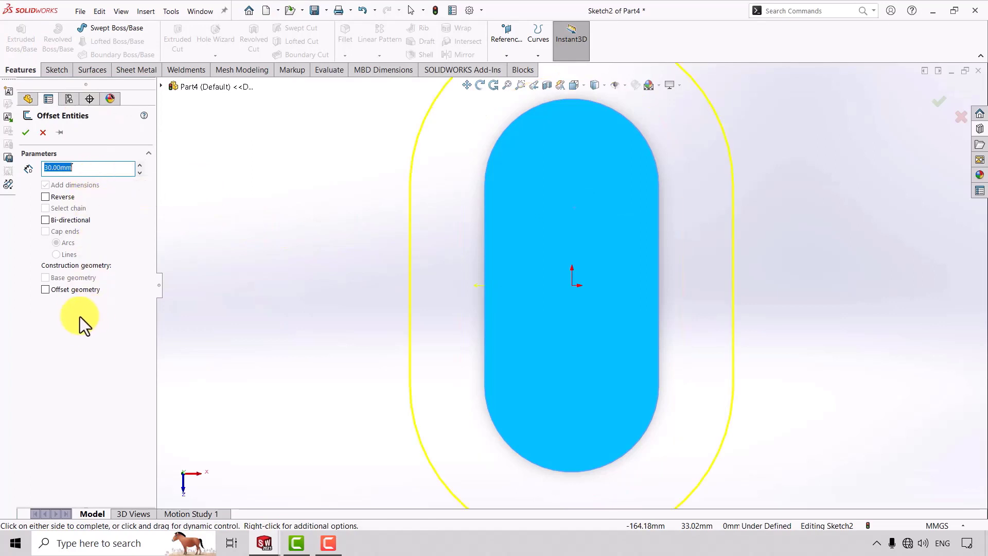
scroll(578, 250, "up", 3)
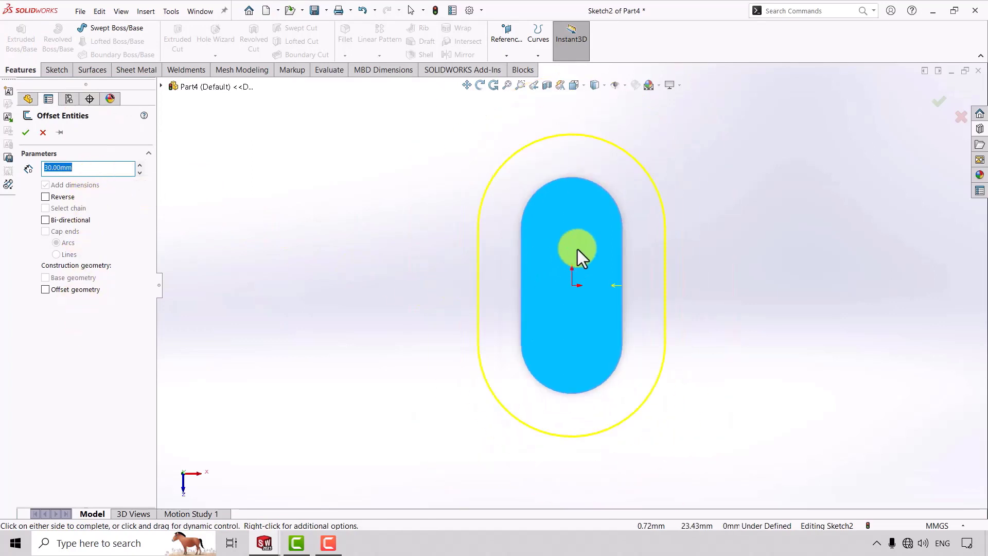
left_click(24, 132)
left_click(19, 27)
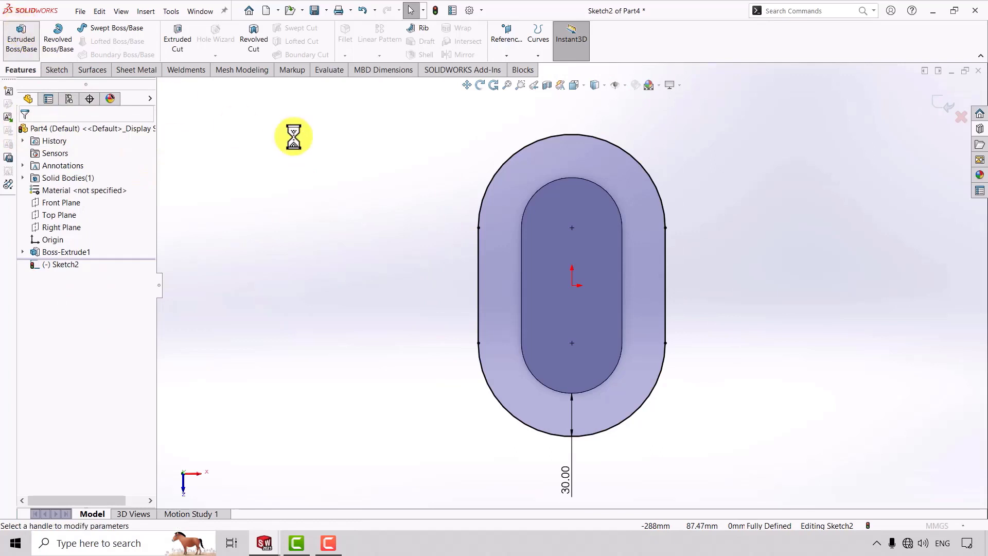
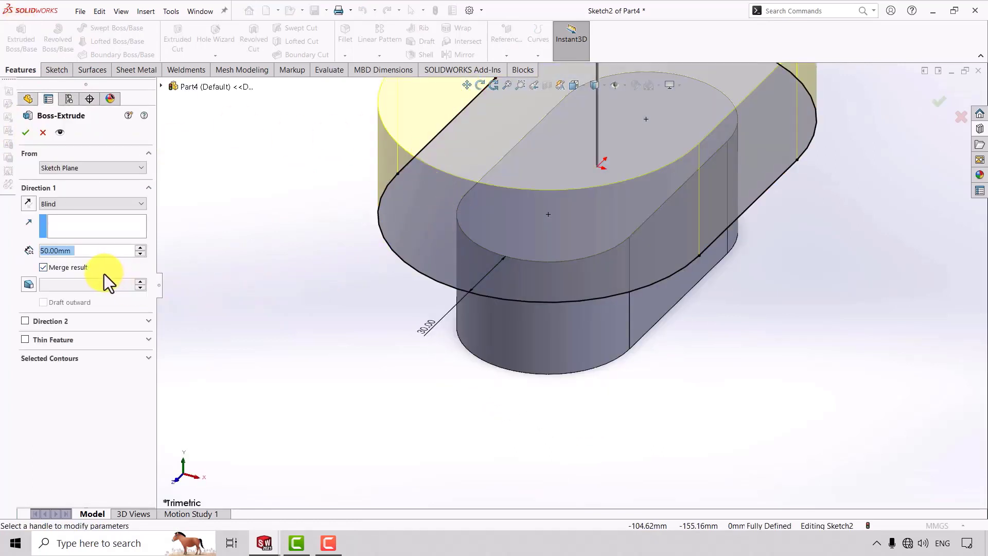
- Enter a 30 mm depth for the second boss and accept the extrusion
type("30")
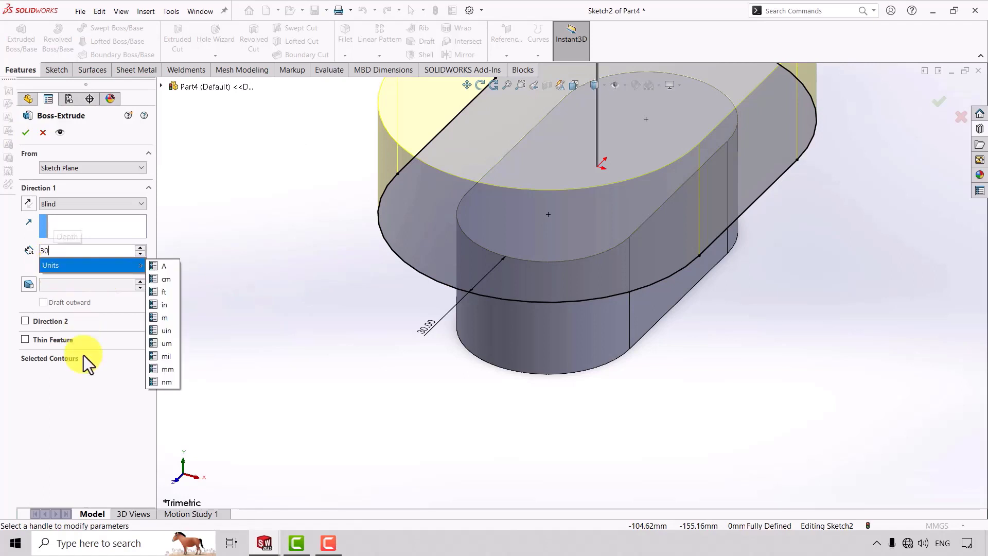
key("Return")
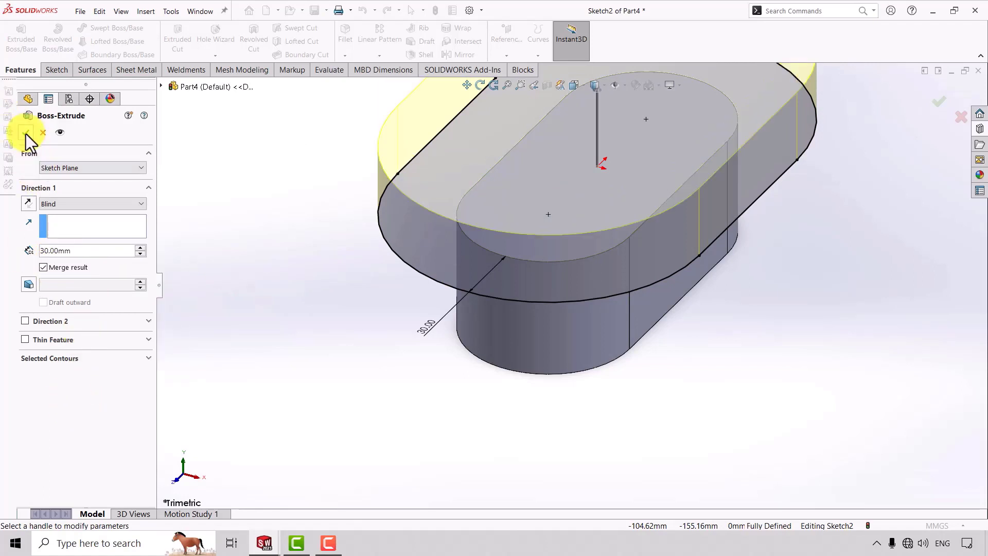
left_click(26, 134)
- Orbit to the underside and select the narrower boss's end face
left_click(479, 85)
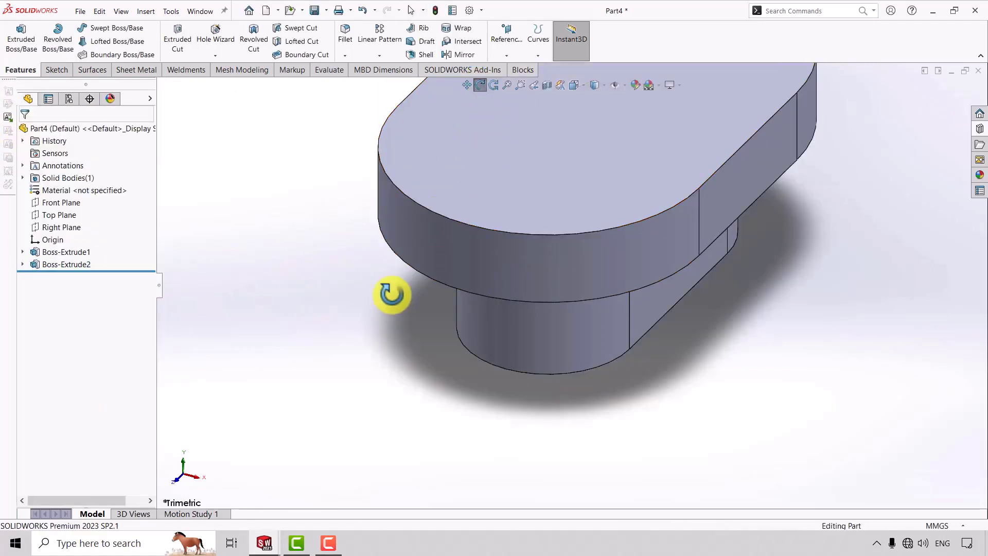
mouse_move(392, 295)
left_mouse_down()
mouse_move(337, 143)
mouse_move(397, 121)
mouse_move(371, 150)
mouse_move(429, 137)
left_mouse_up()
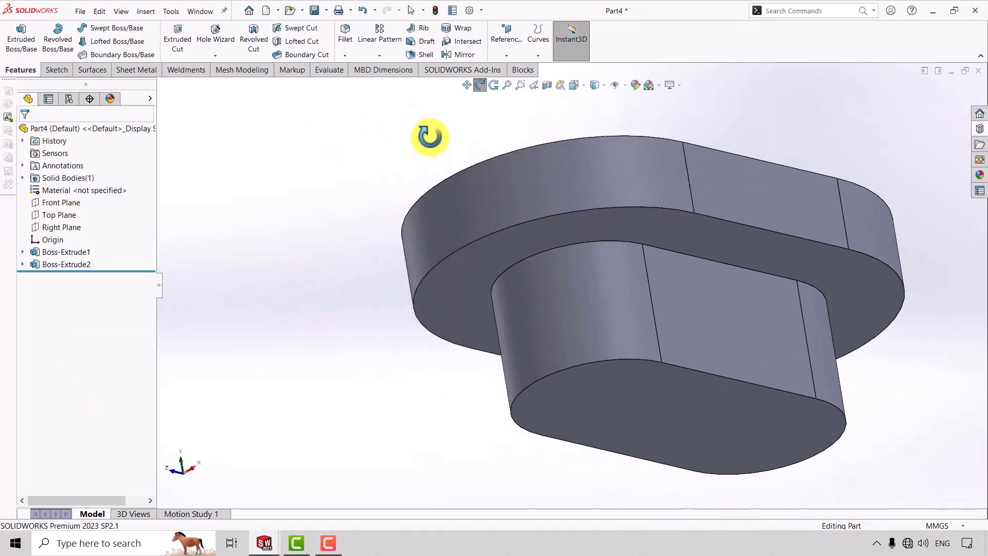
left_click(478, 85)
left_click(667, 415)
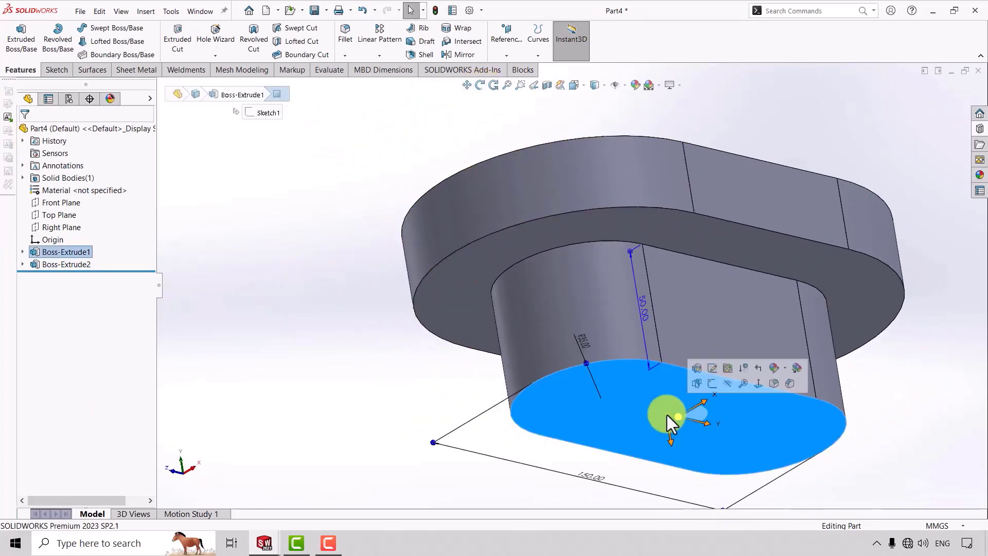
- Start a sketch on the boss end face and draw a circle centred on the origin
left_click(712, 390)
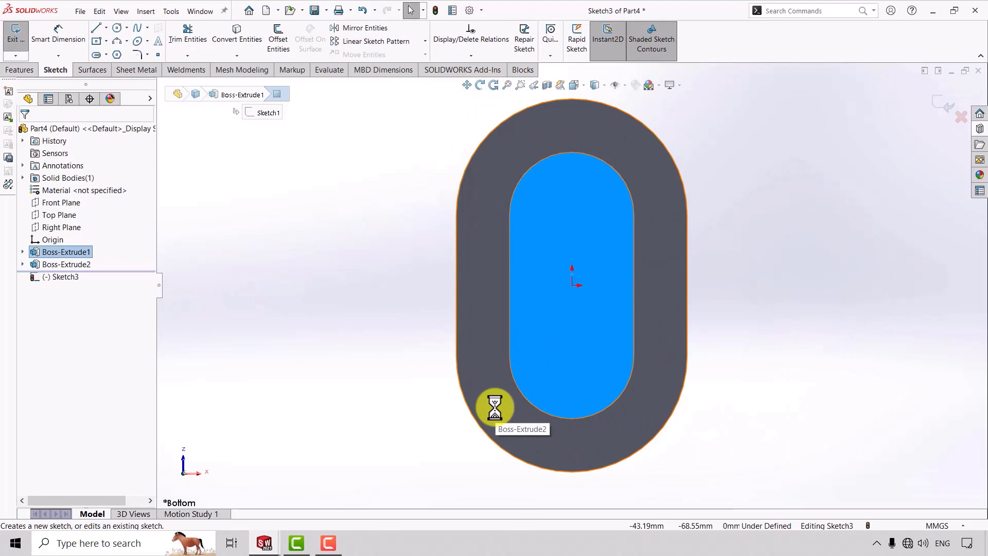
left_click(352, 313)
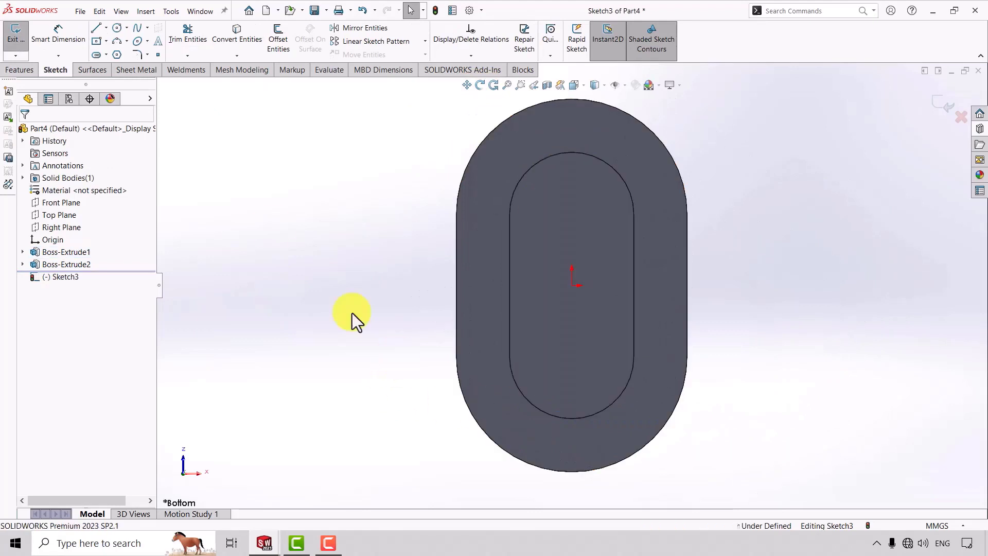
left_click(118, 30)
left_click(572, 284)
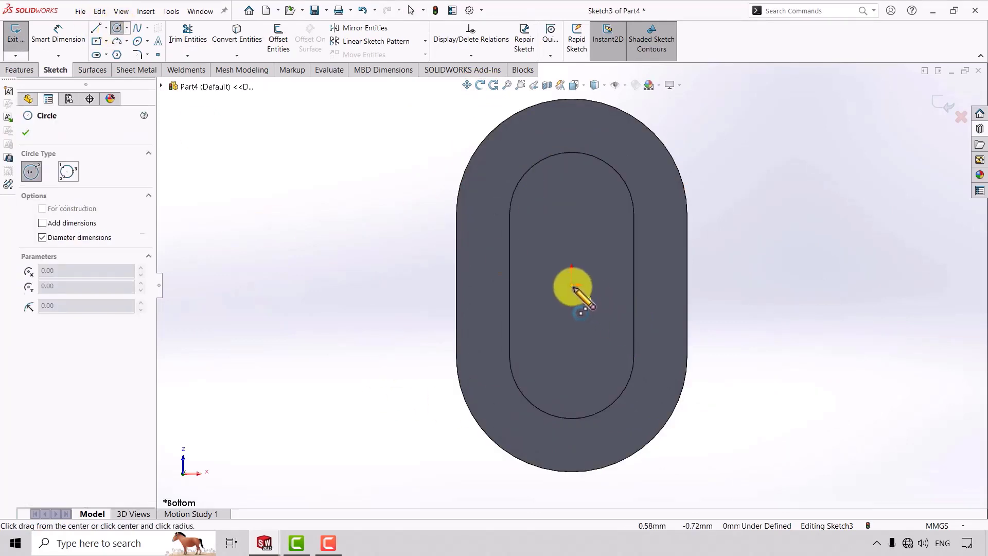
left_click(604, 285)
key("Escape")
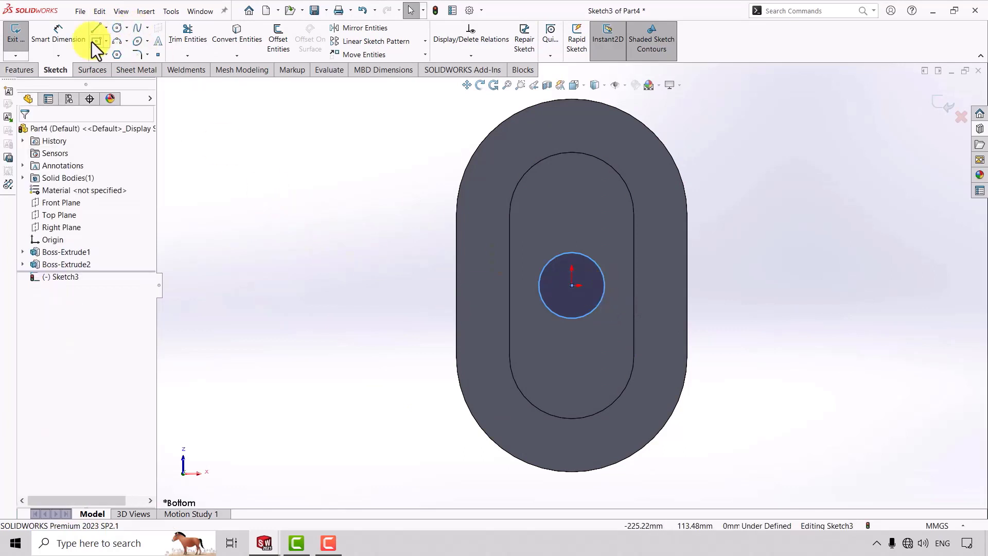
- Dimension the circle to 30 mm diameter, exit Sketch3 and orbit to a 3D view
left_click(604, 283)
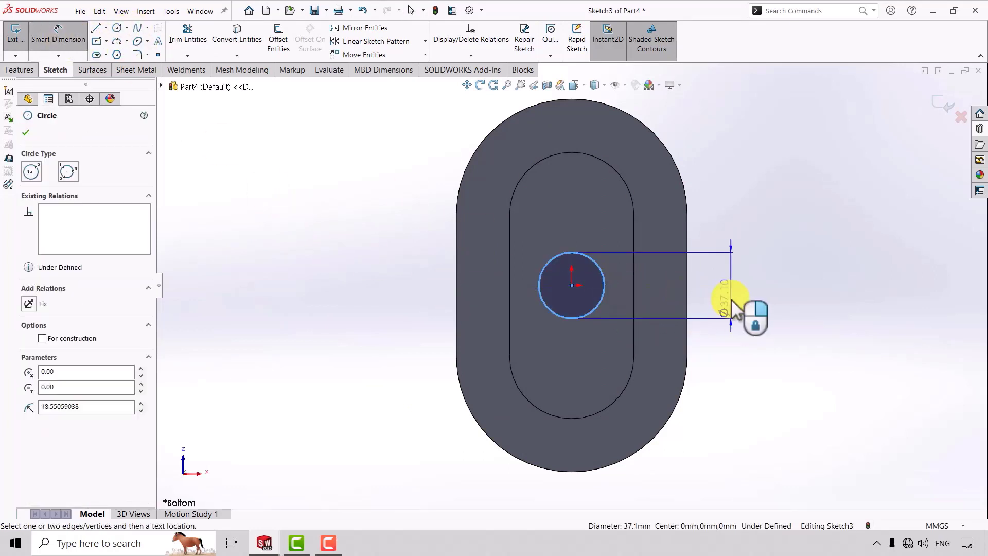
left_click(731, 301)
type("30")
key("Return")
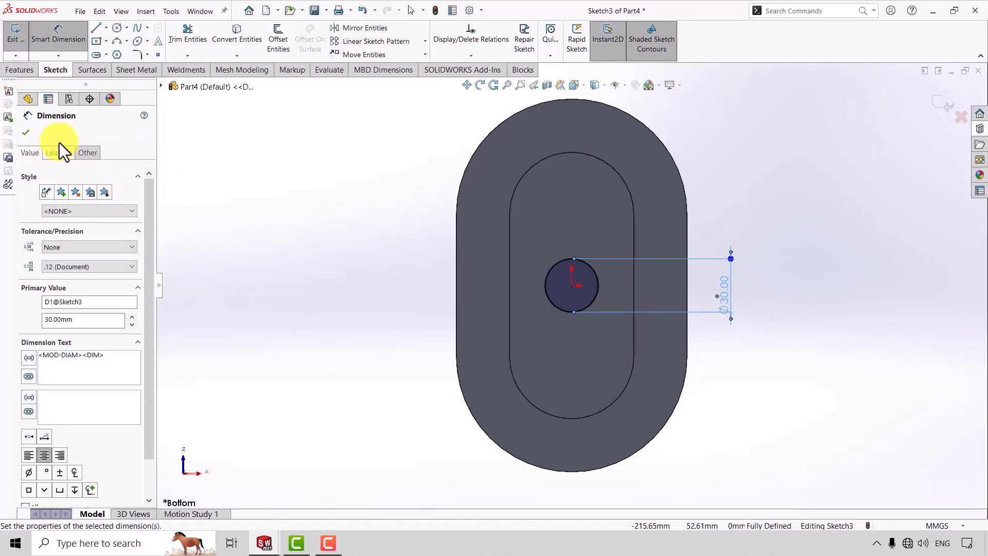
left_click(25, 133)
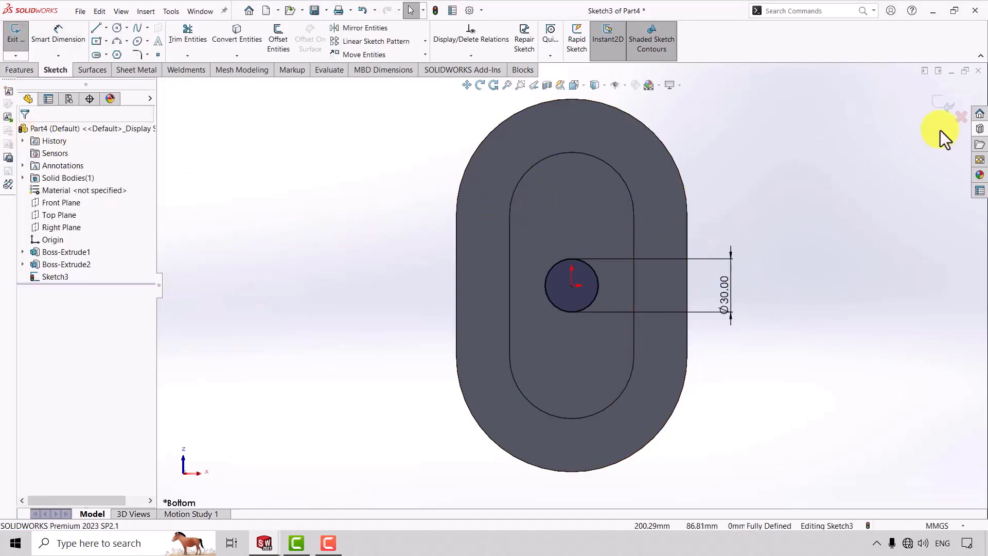
left_click(938, 99)
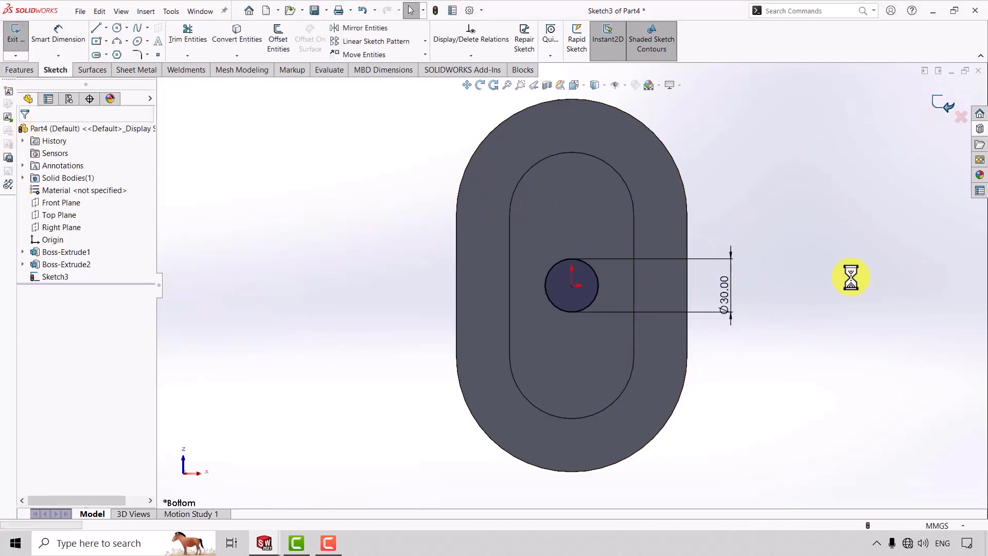
left_click(480, 83)
mouse_move(436, 155)
left_mouse_down()
mouse_move(374, 169)
mouse_move(388, 198)
left_mouse_up()
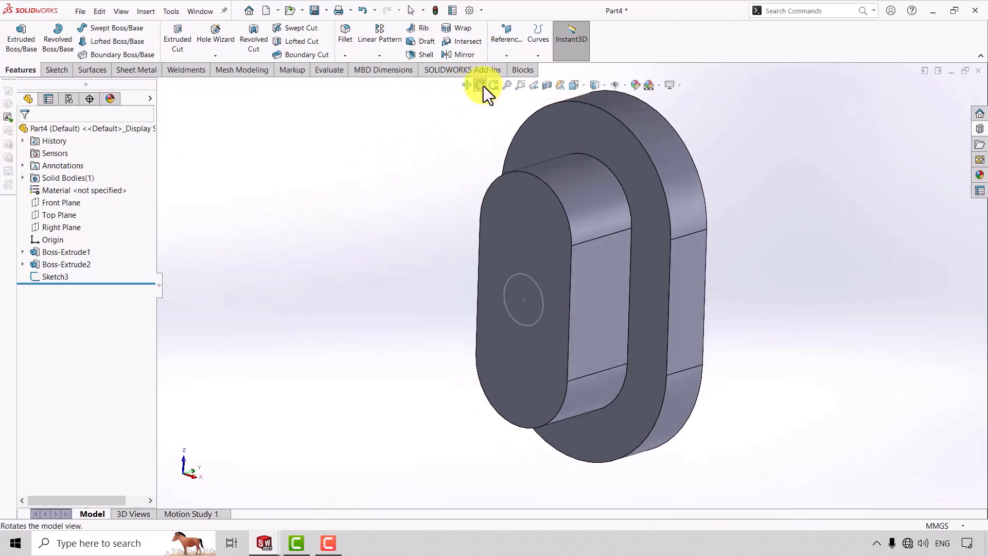
left_click(535, 56)
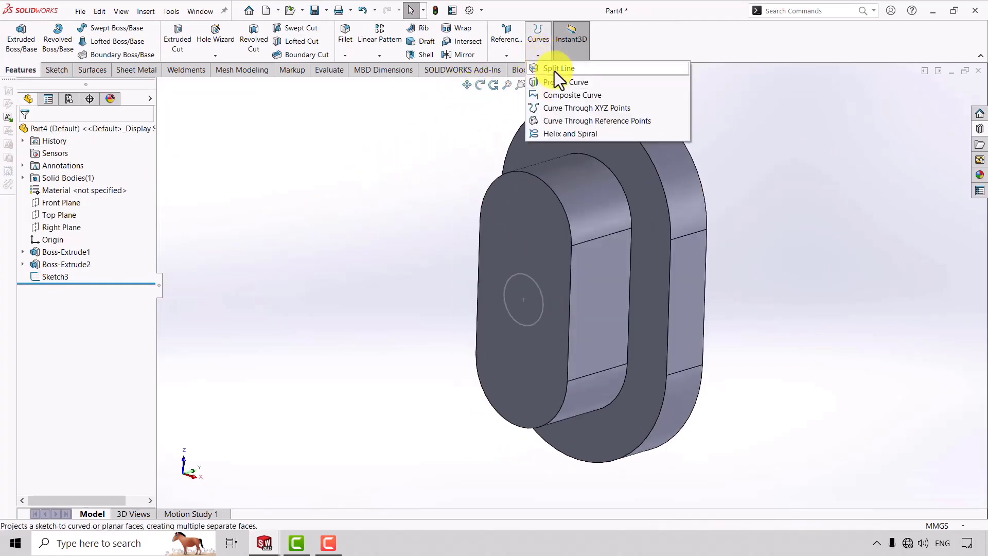
- Split the boss's end face with a split line using the circle sketch
left_click(554, 71)
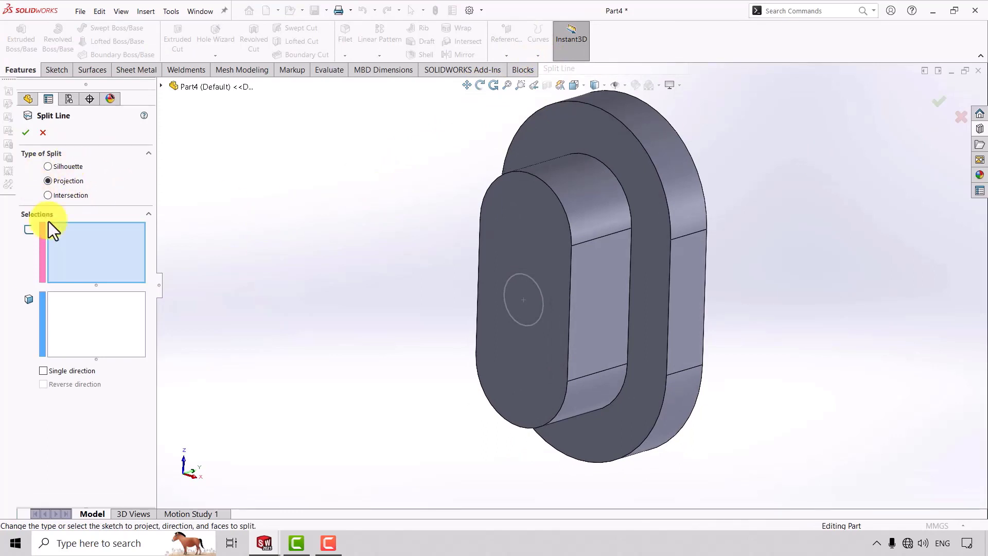
left_click(537, 323)
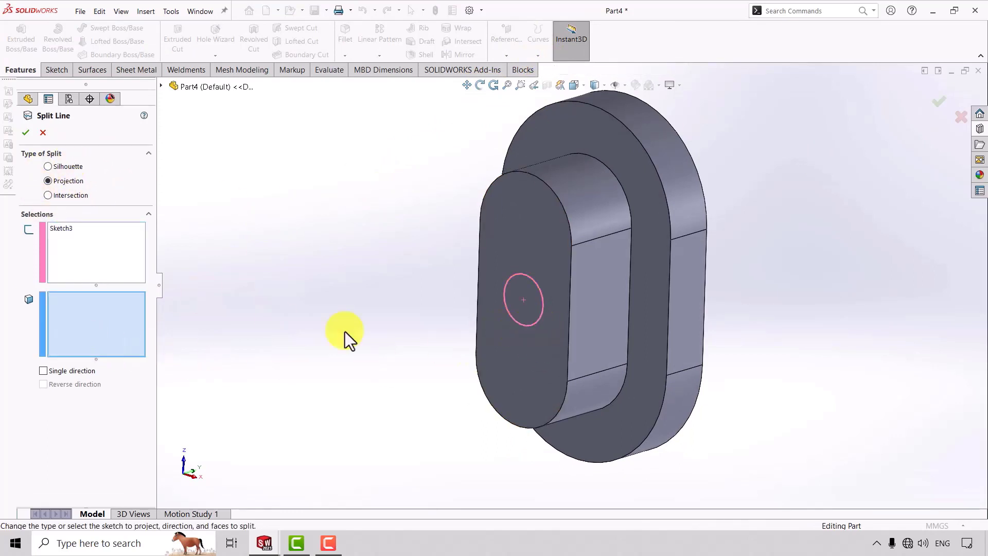
left_click(537, 238)
left_click(26, 134)
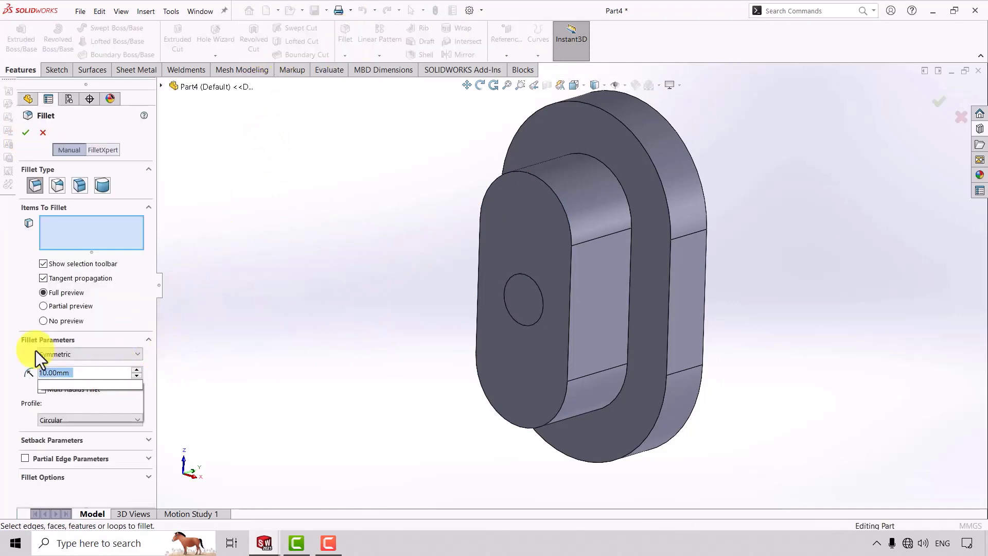
- Fillet the boss's base edge loop at 3 mm and its front edge loop at 2 mm
left_click(629, 282)
left_click(25, 132)
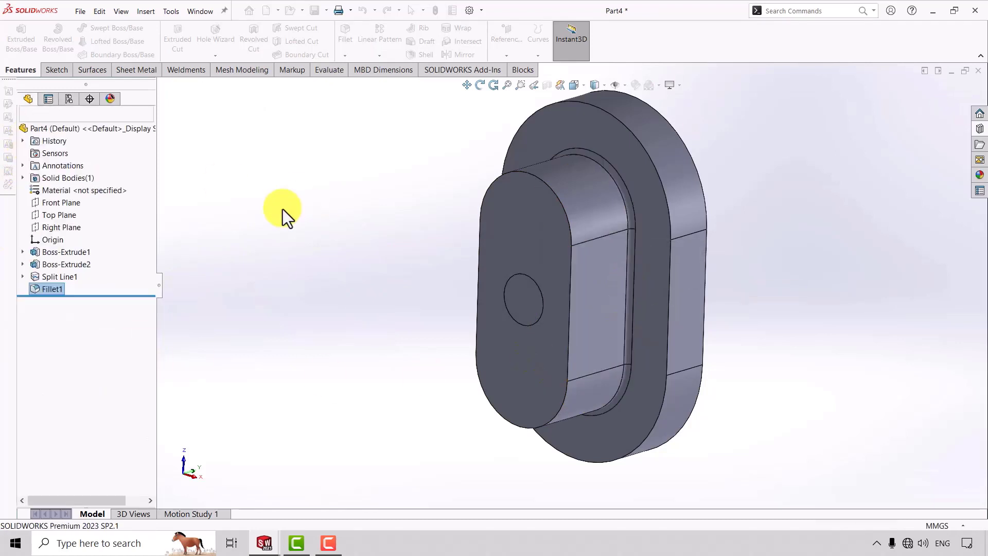
key("Return")
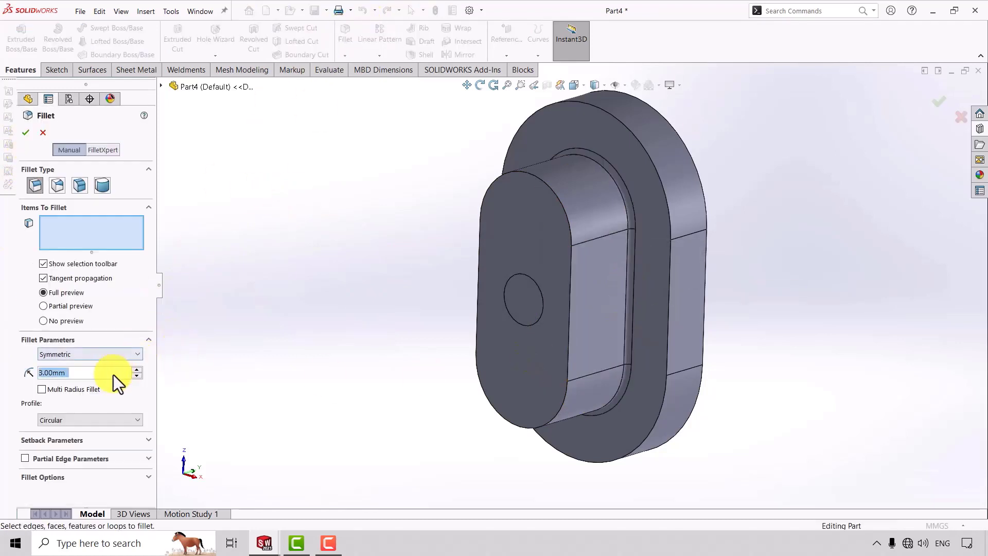
type("2")
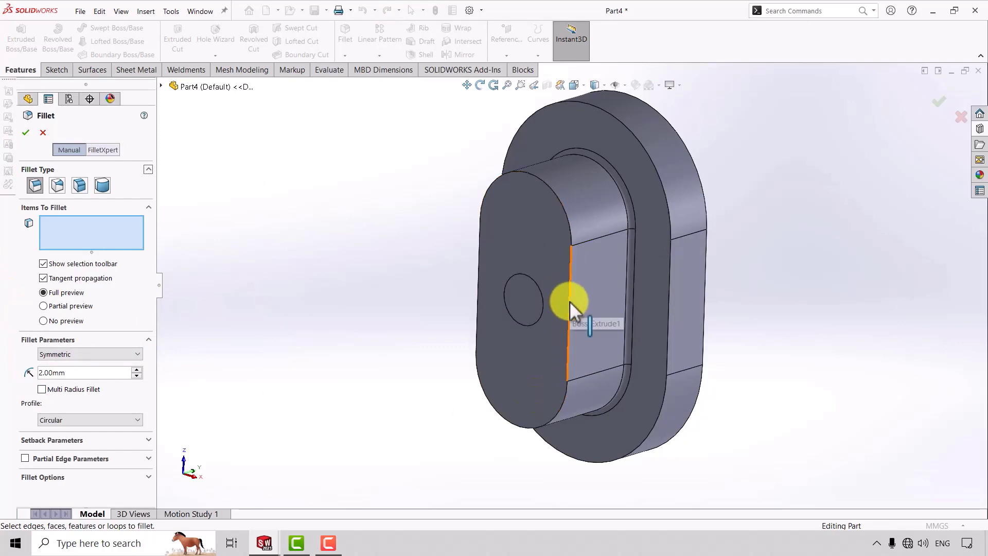
left_click(570, 302)
left_click(26, 133)
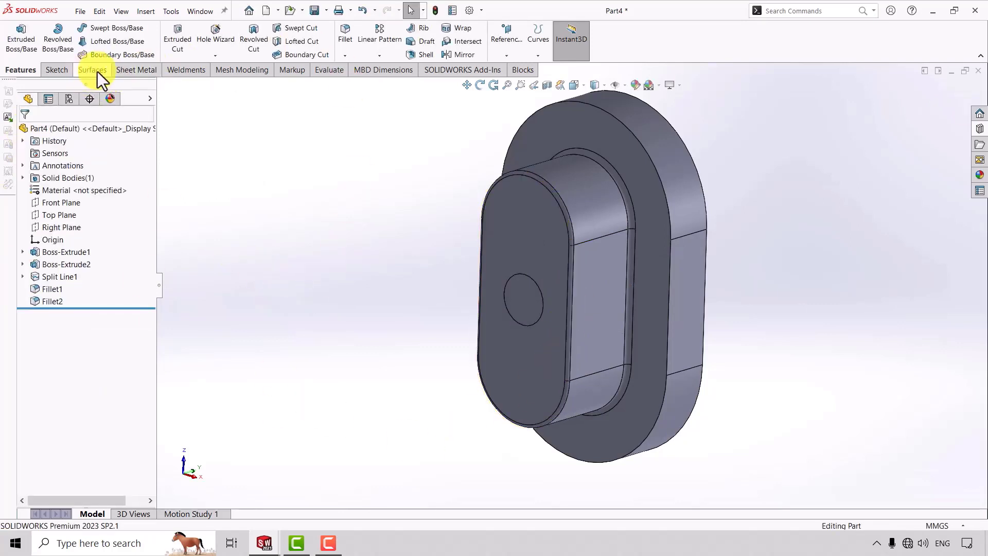
- Create a Forming Tool with the ring face as stopping face and the circle face removed
left_click(137, 70)
left_click(352, 30)
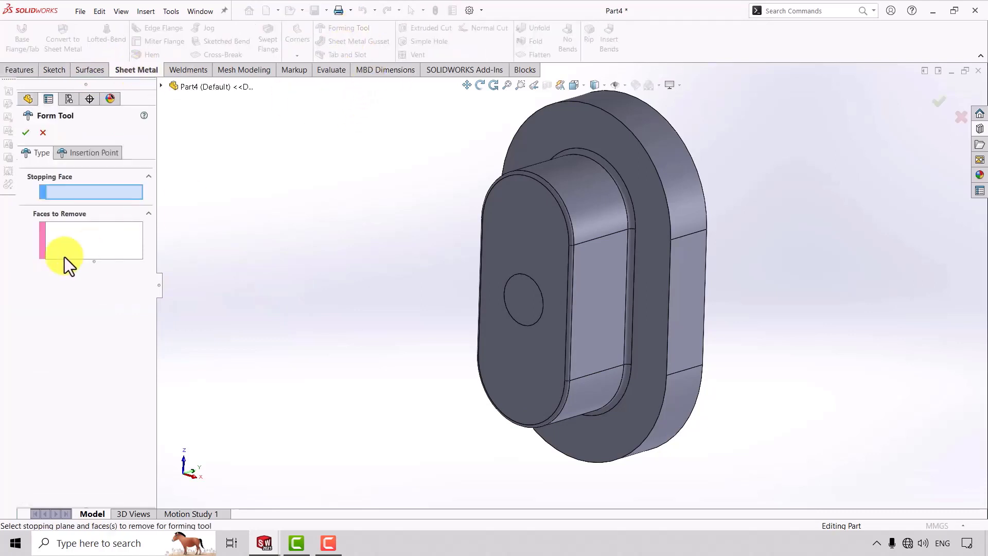
left_click(649, 184)
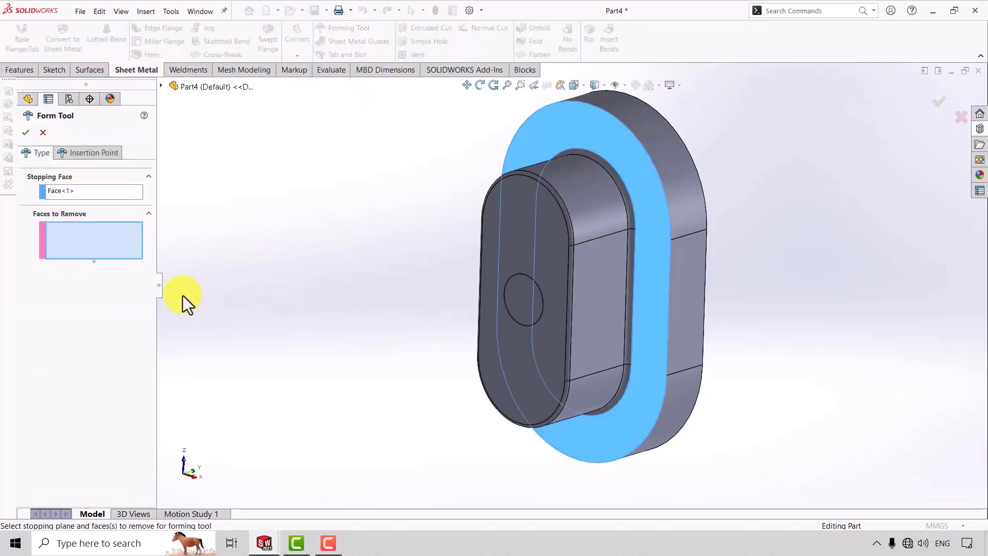
left_click(525, 299)
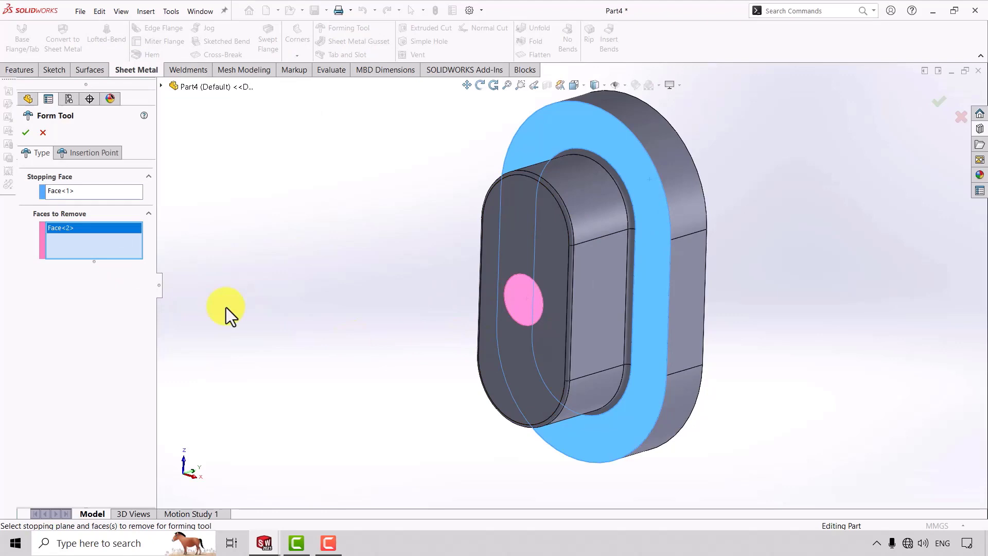
left_click(21, 131)
- Orbit the model and snap it to the isometric view
left_click(480, 85)
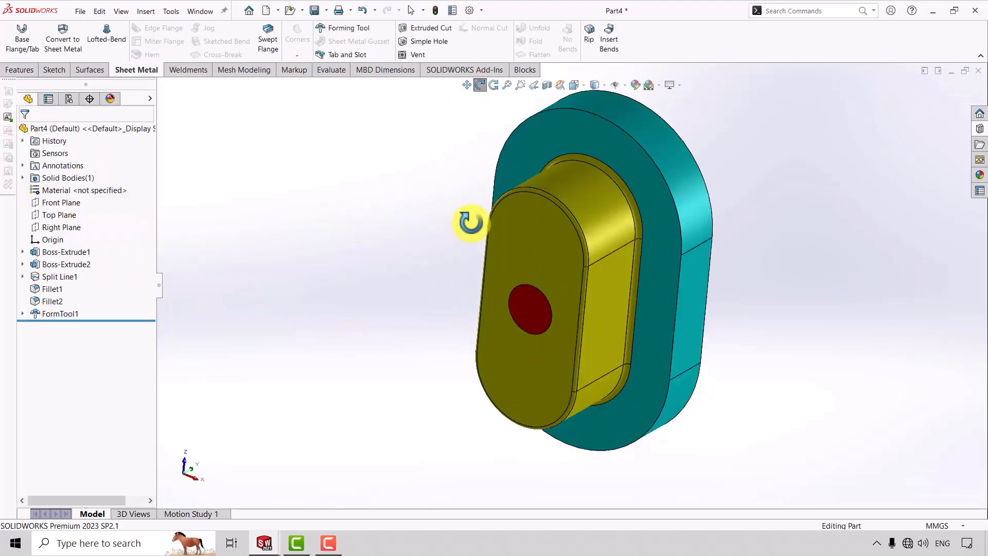
mouse_move(470, 220)
left_mouse_down()
mouse_move(516, 133)
mouse_move(465, 311)
mouse_move(387, 330)
left_mouse_up()
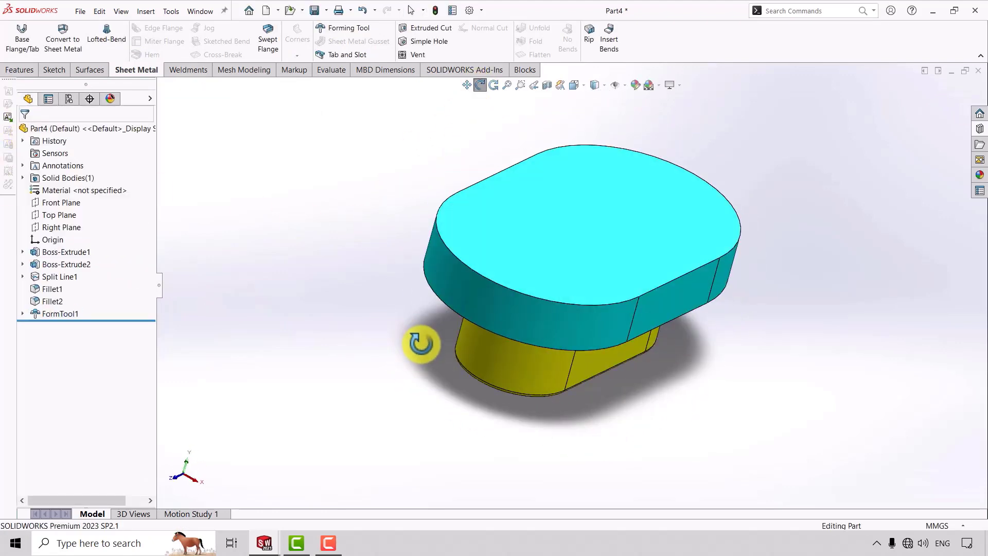
key("ctrl+7")
left_click(477, 86)
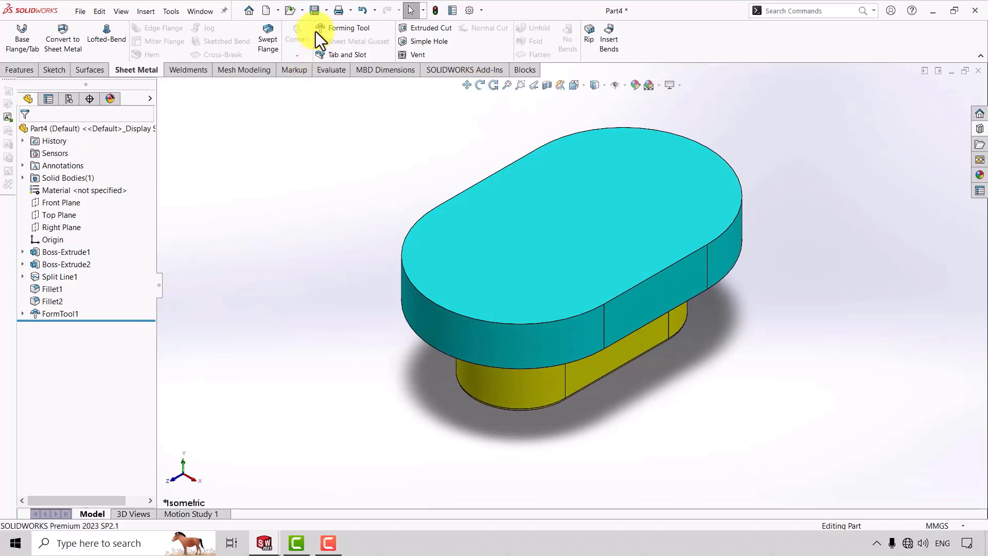
- Save the part as Part4.SLDFTP, a Form Tool file, in the design library's Maktabino folder
left_click(325, 11)
left_click(336, 41)
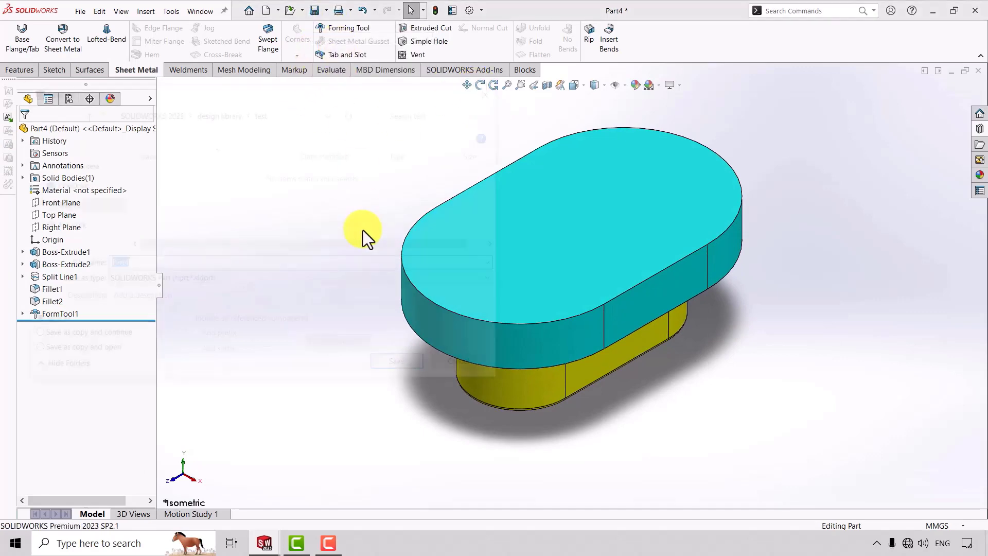
left_click(243, 281)
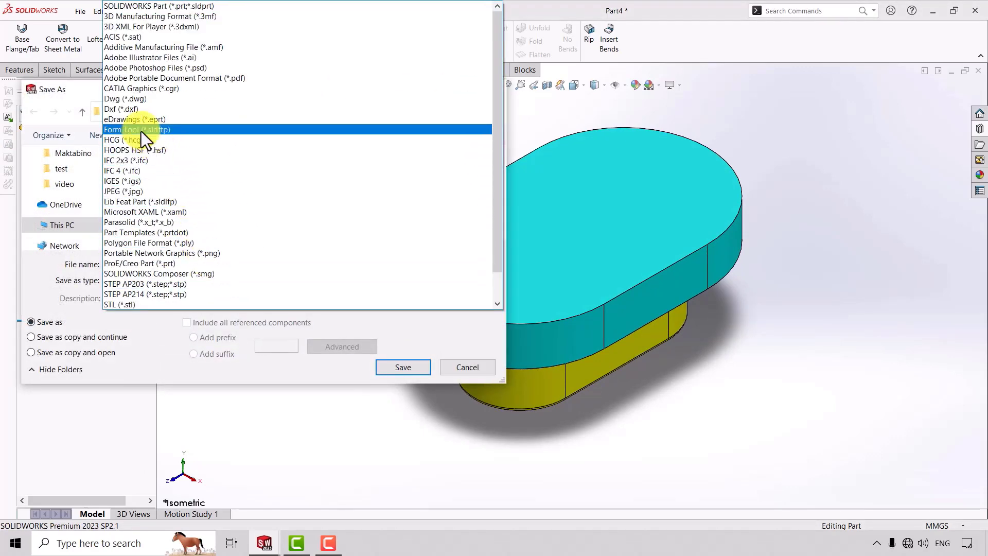
left_click(141, 130)
double_click(187, 233)
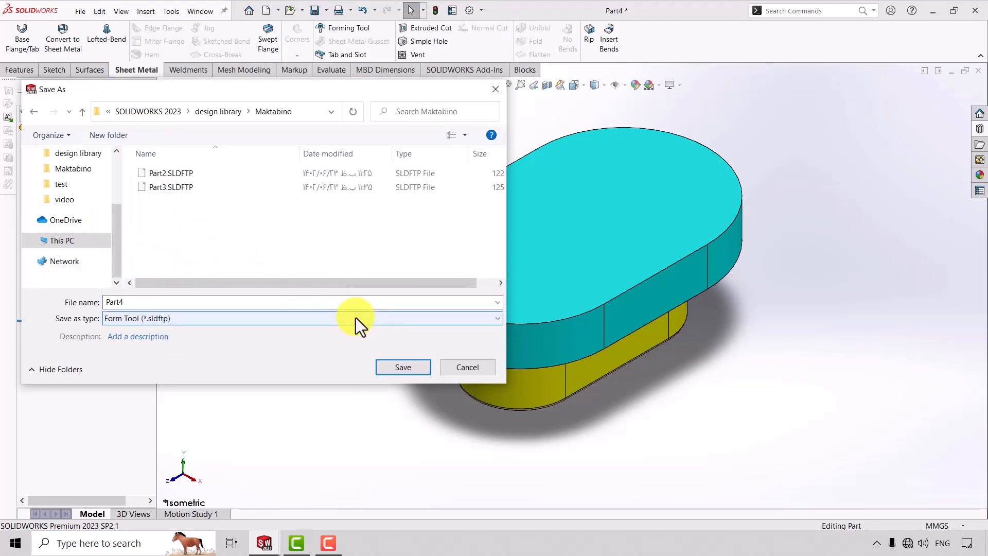
left_click(401, 367)
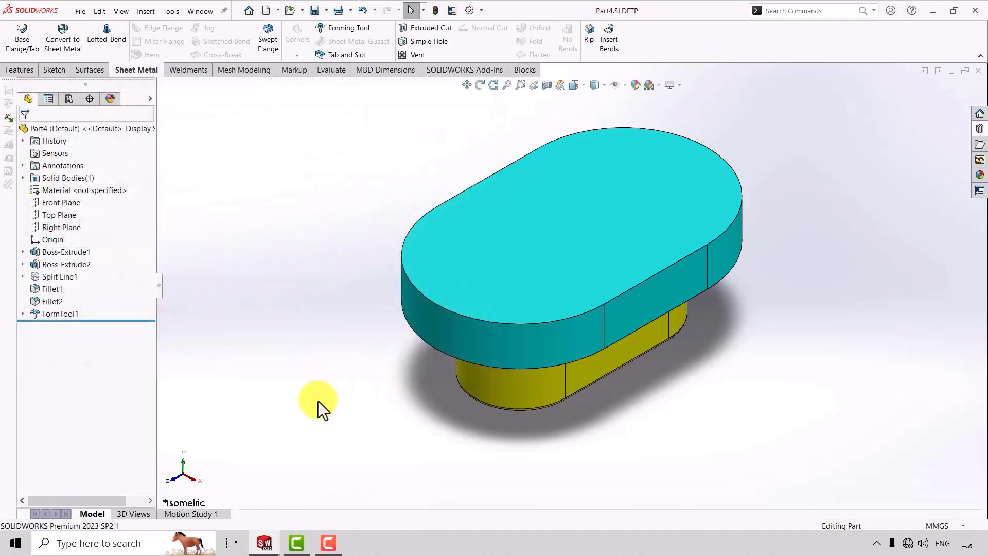
mouse_move(264, 542)
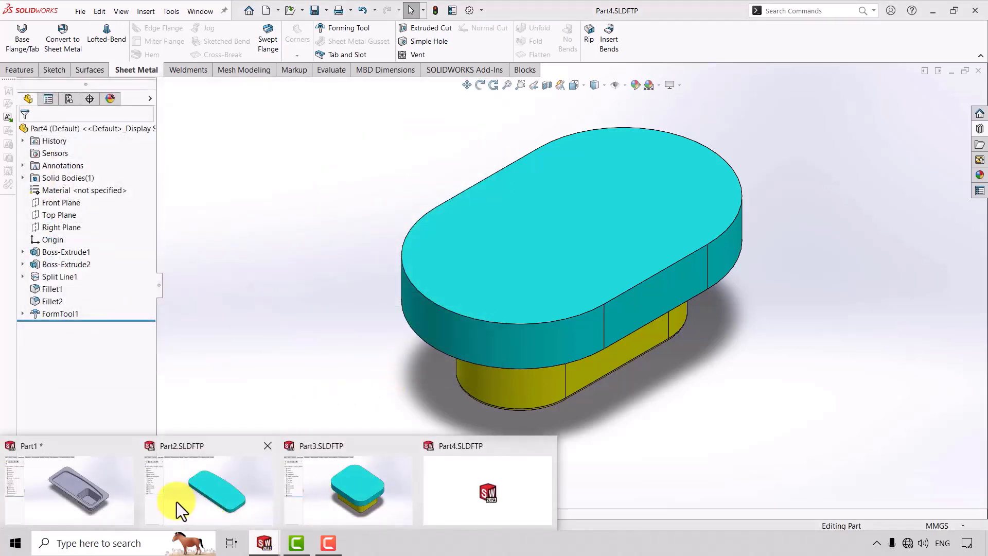
- On Part1, drag form tool Part4 from the Maktabino design library onto the tray's top face
left_click(65, 447)
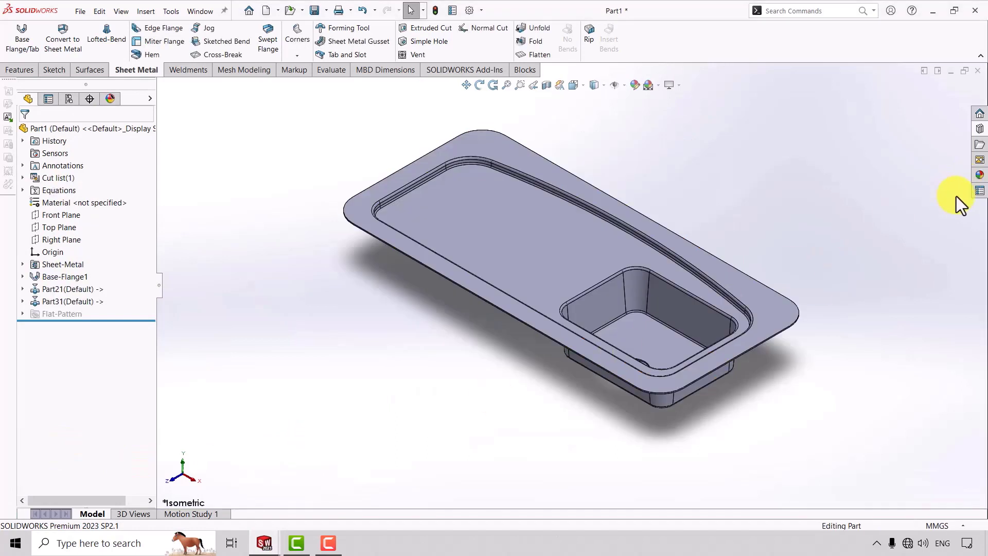
left_click(979, 145)
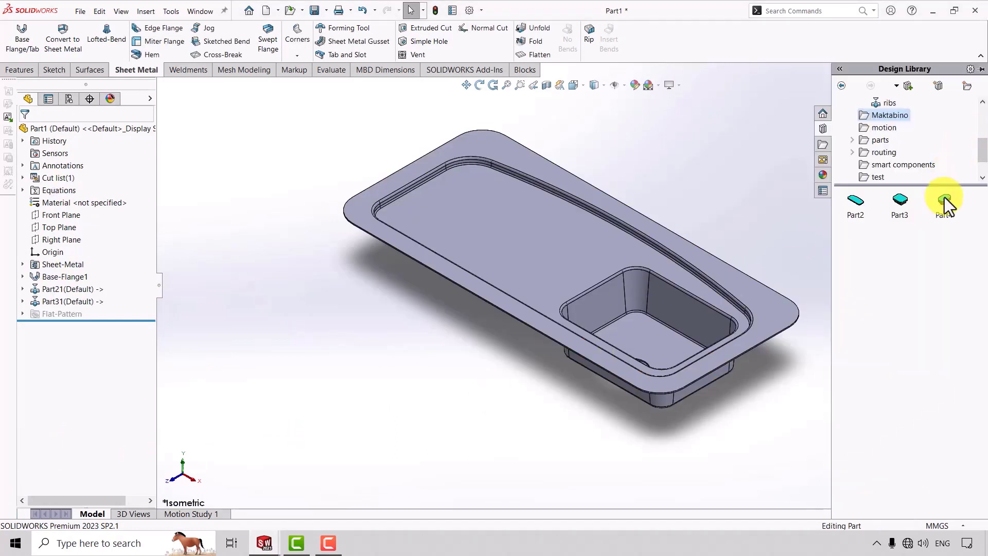
mouse_move(945, 208)
left_mouse_down()
mouse_move(557, 258)
mouse_move(567, 250)
left_mouse_up()
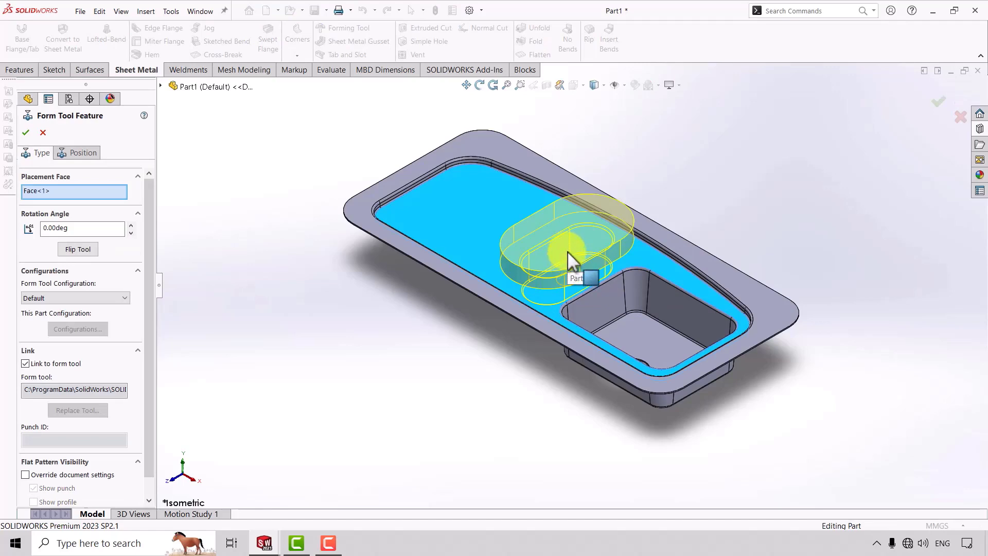
left_click(26, 133)
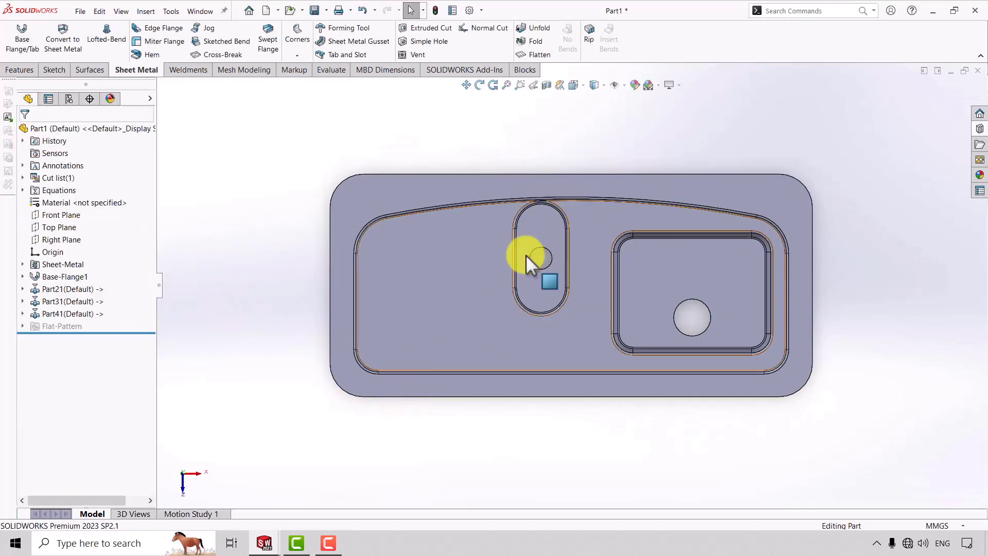
- Edit Part41's position and dimension its centre 330 mm from the tray's right edge
left_click(77, 315)
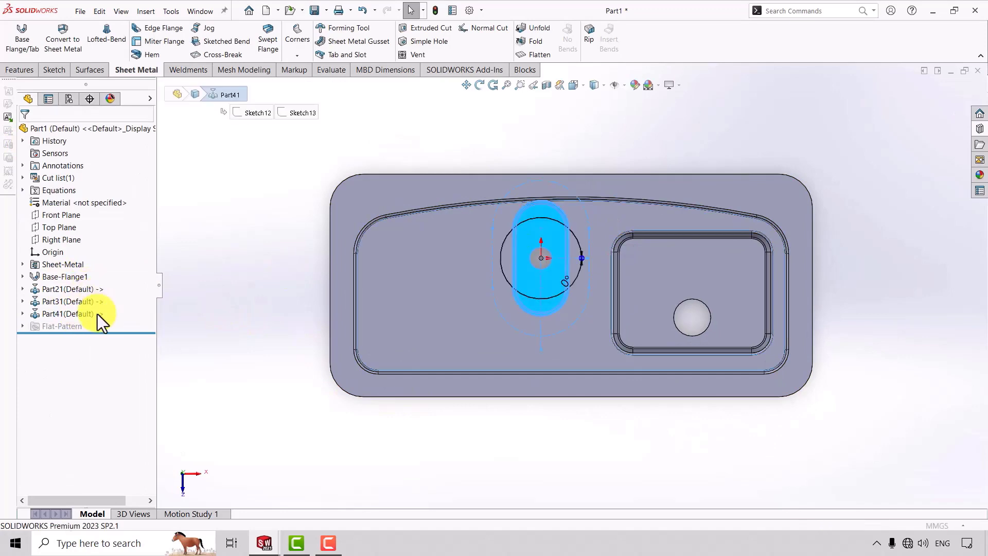
left_click(77, 153)
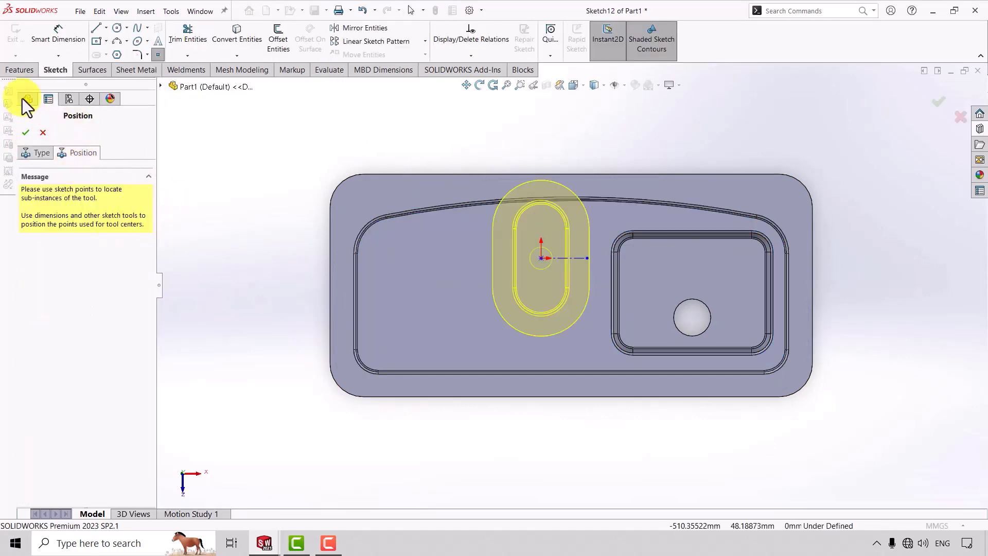
left_click(59, 30)
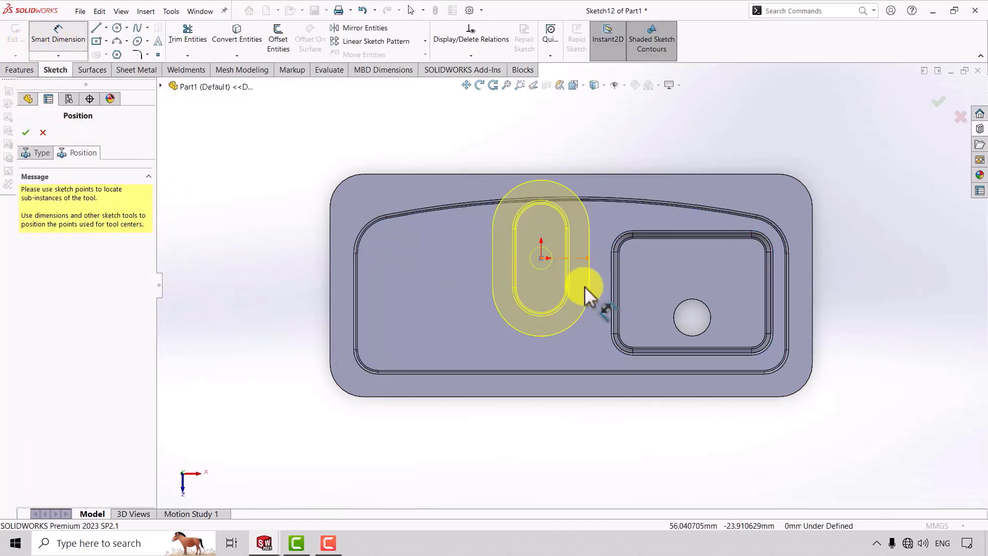
left_click(543, 258)
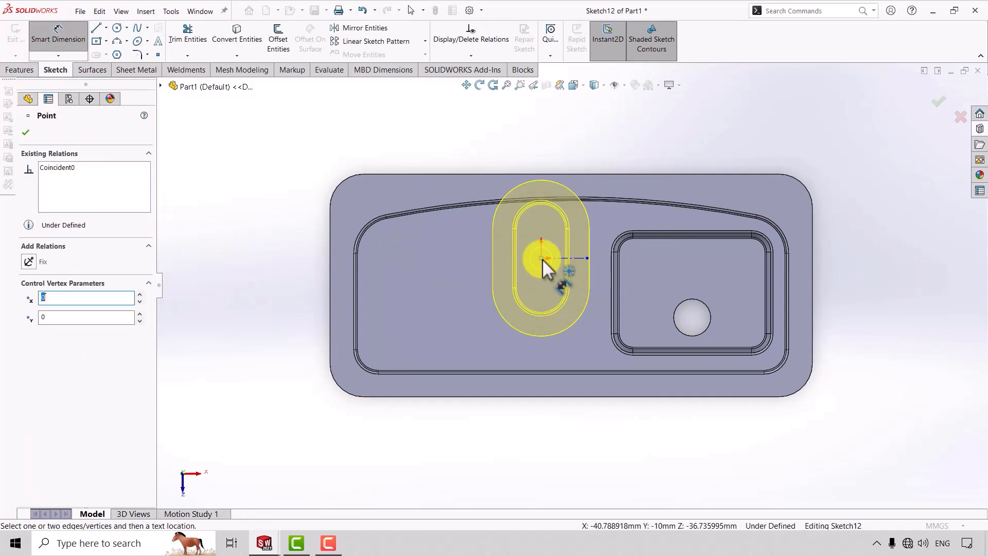
left_click(813, 266)
left_click(656, 138)
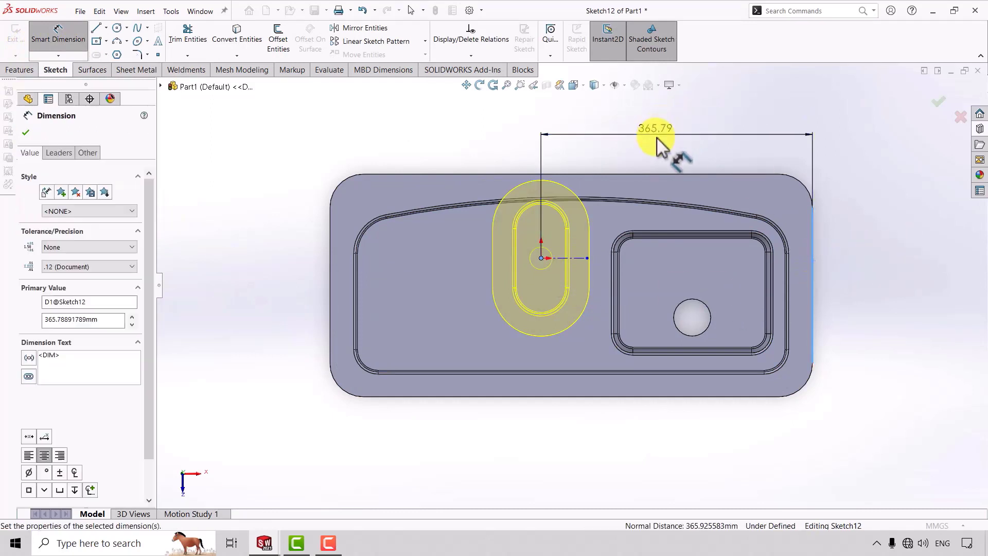
type("330")
key("Return")
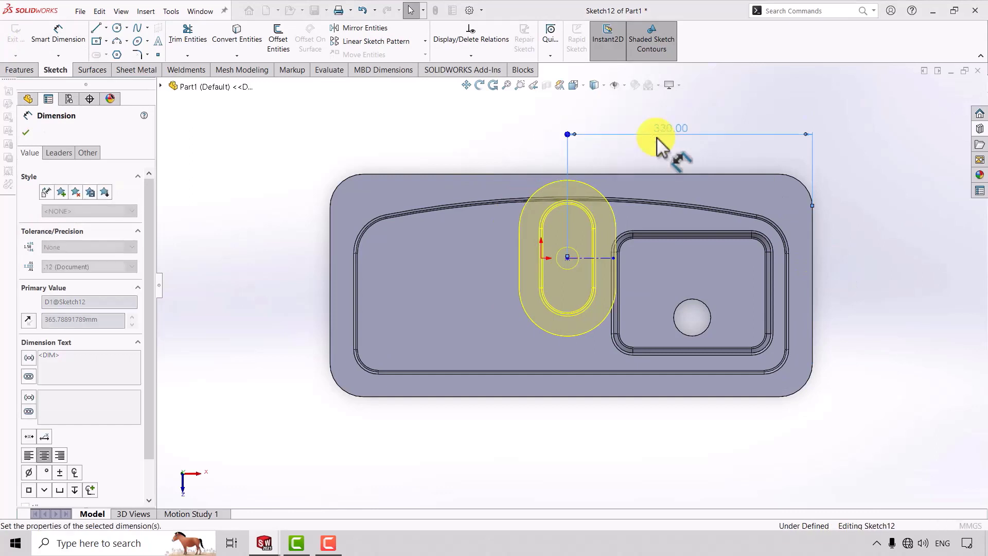
- Dimension the slot centre 150 mm from the top edge, confirm, and orbit the tray
left_click(569, 259)
left_click(469, 175)
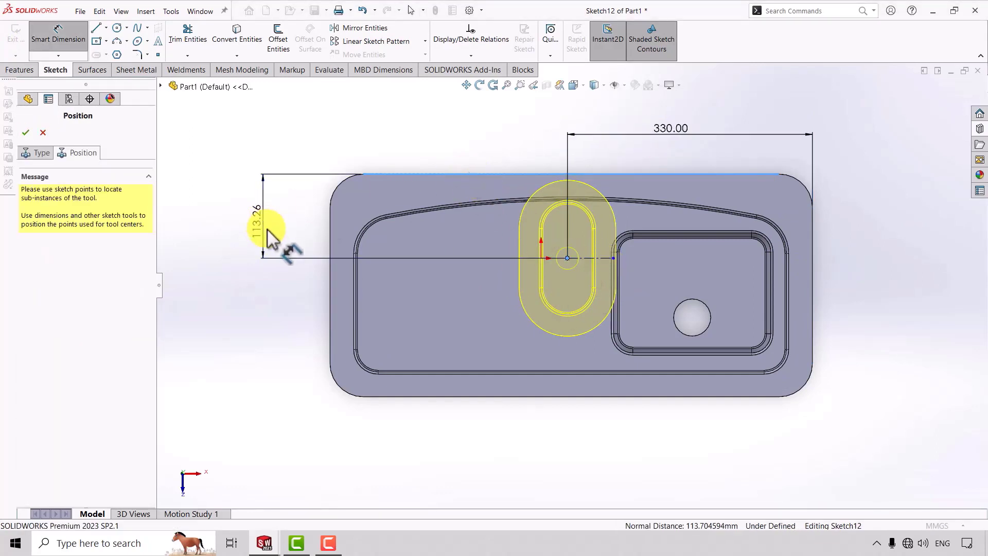
left_click(267, 227)
type("150")
key("Return")
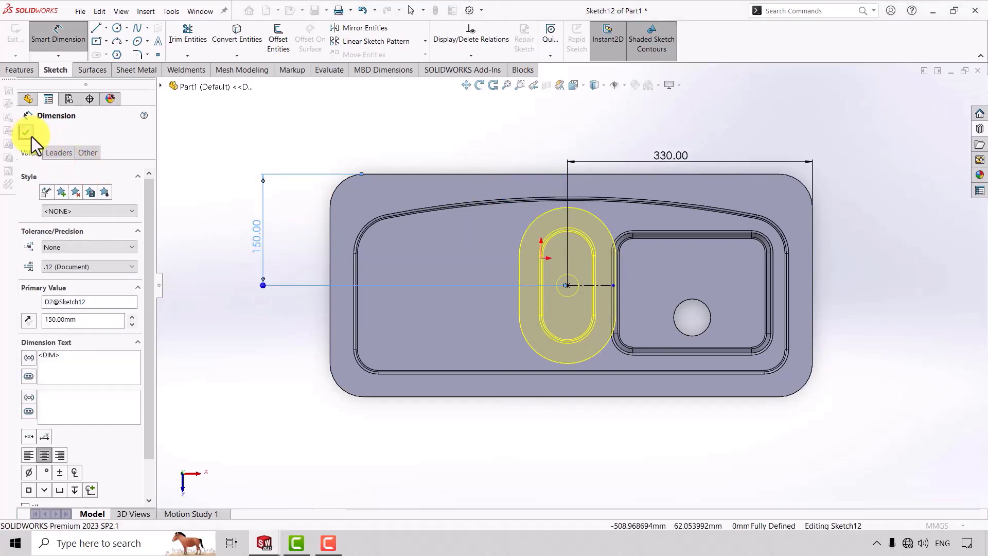
left_click(26, 132)
left_click(26, 132)
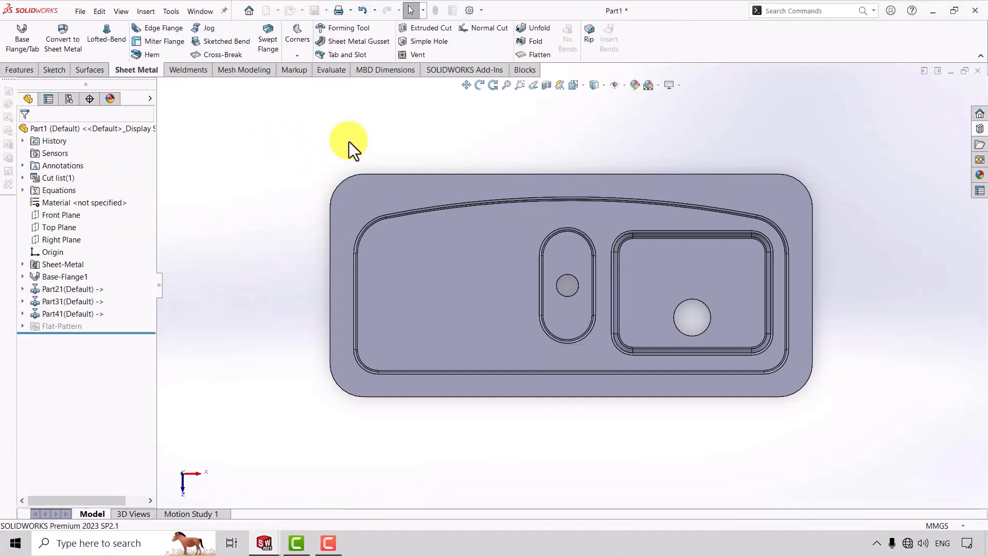
left_click(479, 86)
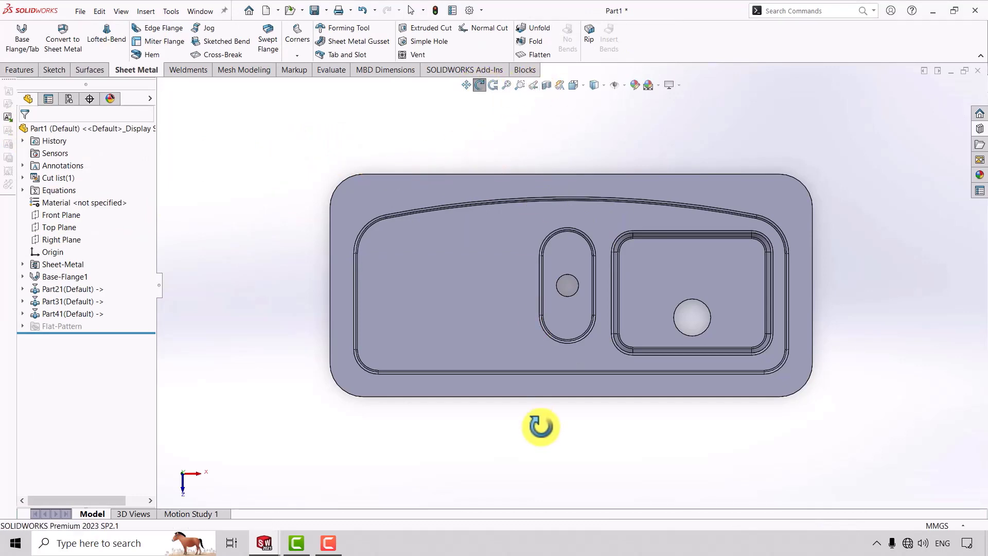
mouse_move(541, 426)
left_mouse_down()
mouse_move(507, 327)
mouse_move(494, 403)
mouse_move(523, 421)
left_mouse_up()
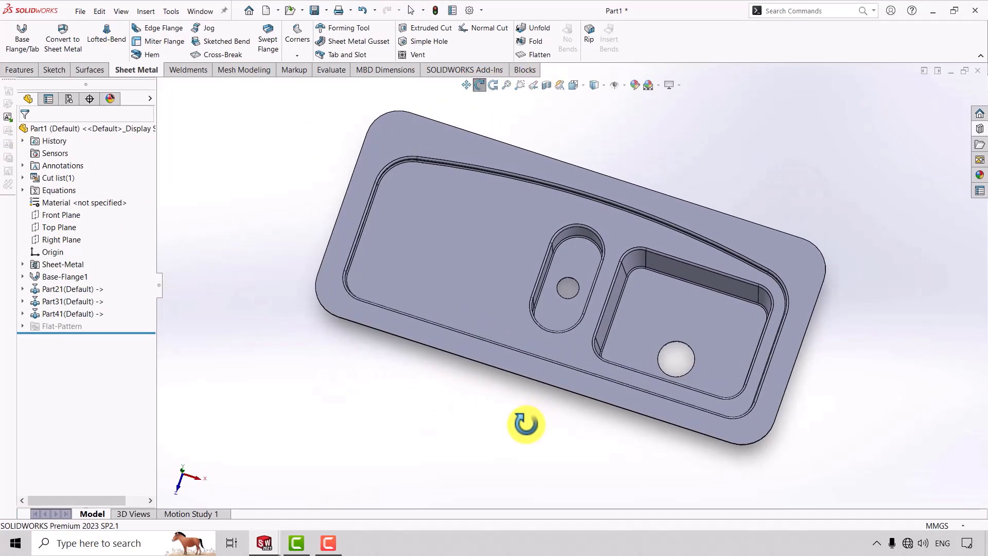
- Edit Part41 and change the slot's top-edge distance from 150 to 170 mm
left_click(479, 86)
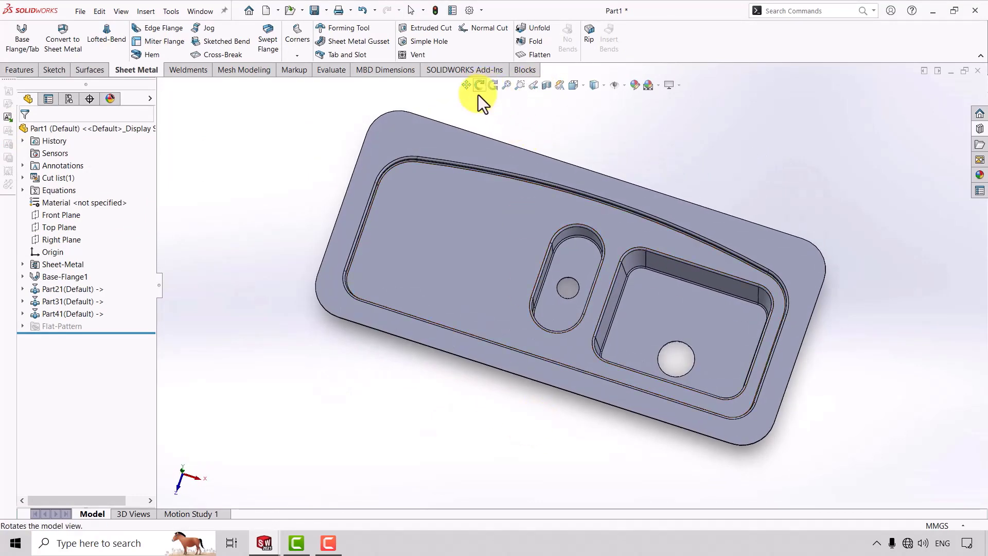
right_click(57, 317)
left_click(91, 301)
left_click(81, 154)
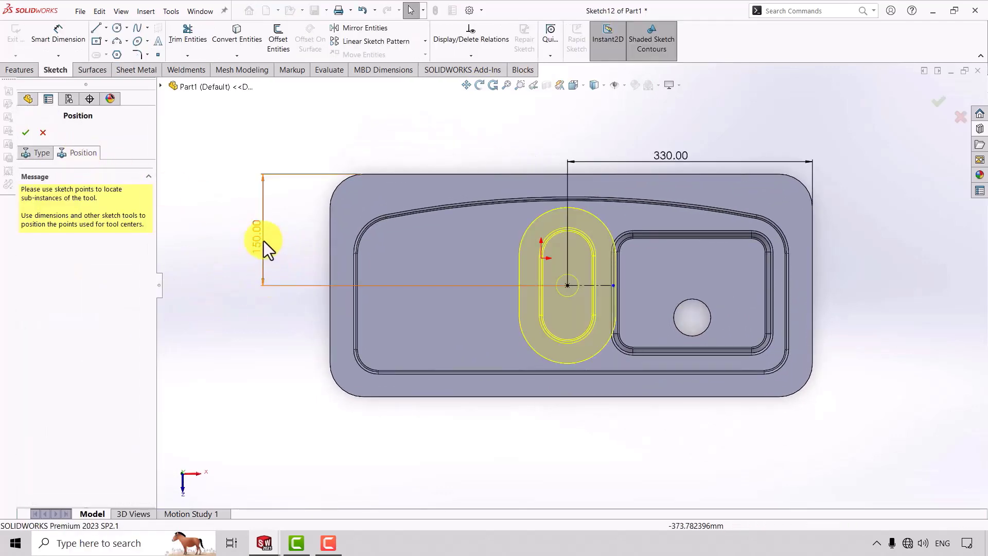
double_click(260, 238)
type("170")
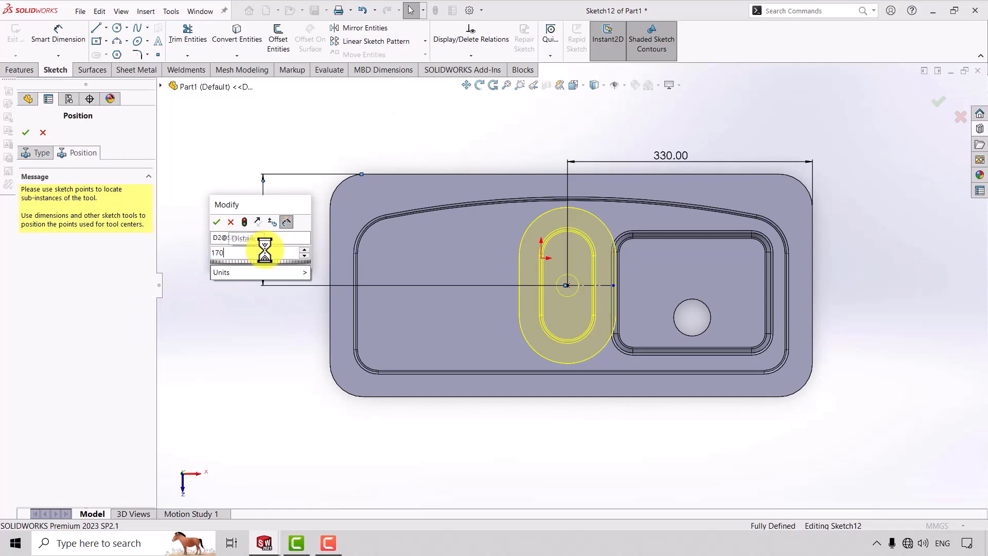
key("Return")
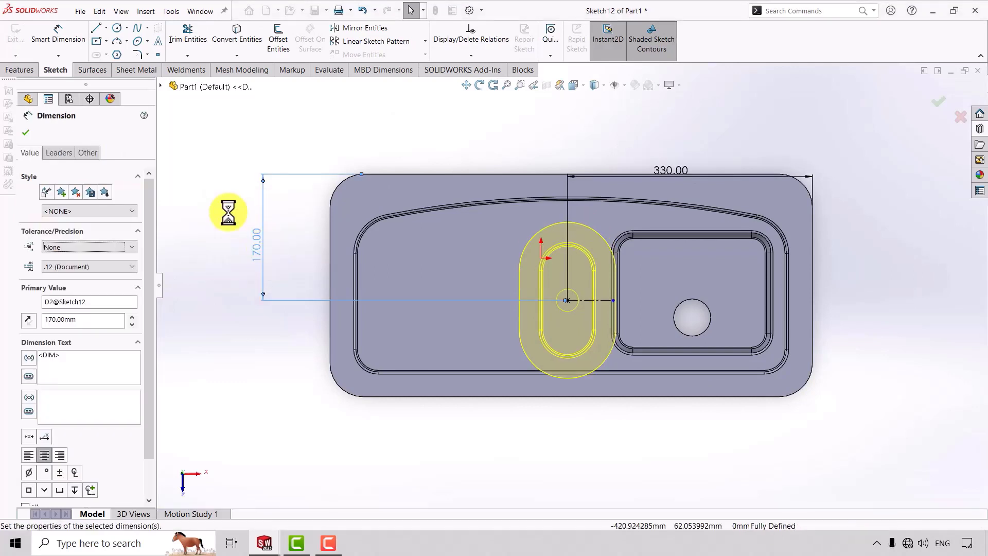
left_click(29, 134)
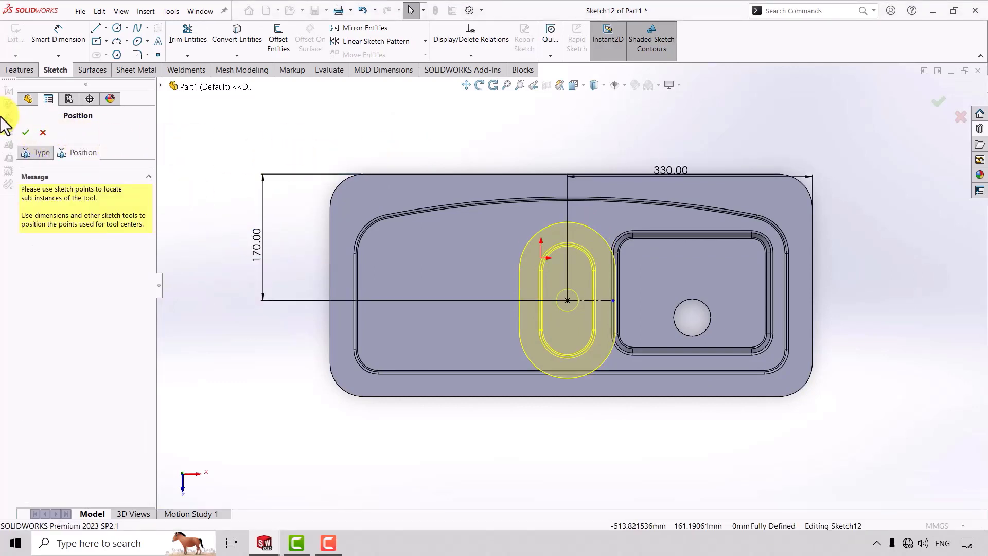
- Orbit the tray to inspect the slot and return to the isometric view
left_click(479, 84)
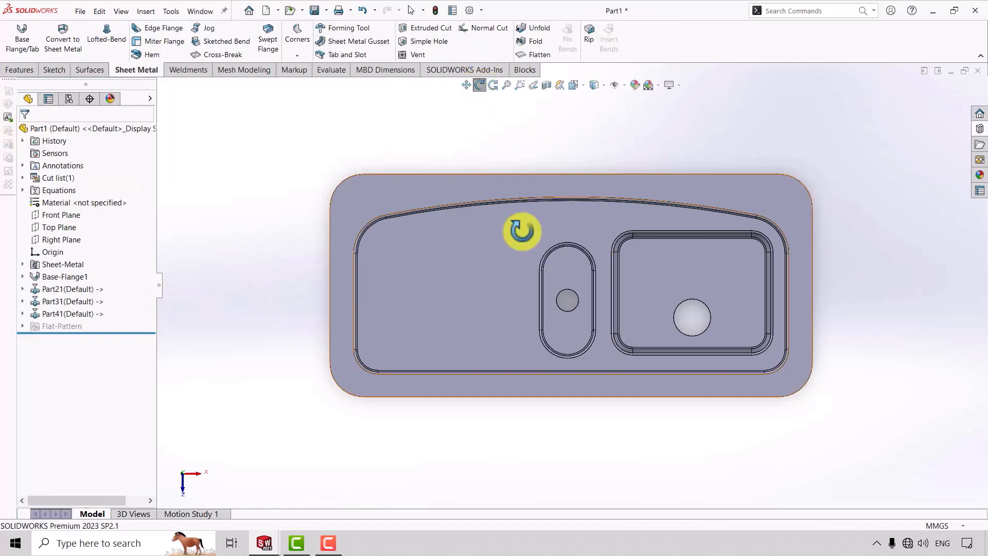
mouse_move(523, 230)
left_mouse_down()
mouse_move(551, 404)
mouse_move(491, 291)
mouse_move(508, 419)
mouse_move(523, 408)
mouse_move(531, 434)
mouse_move(523, 406)
left_mouse_up()
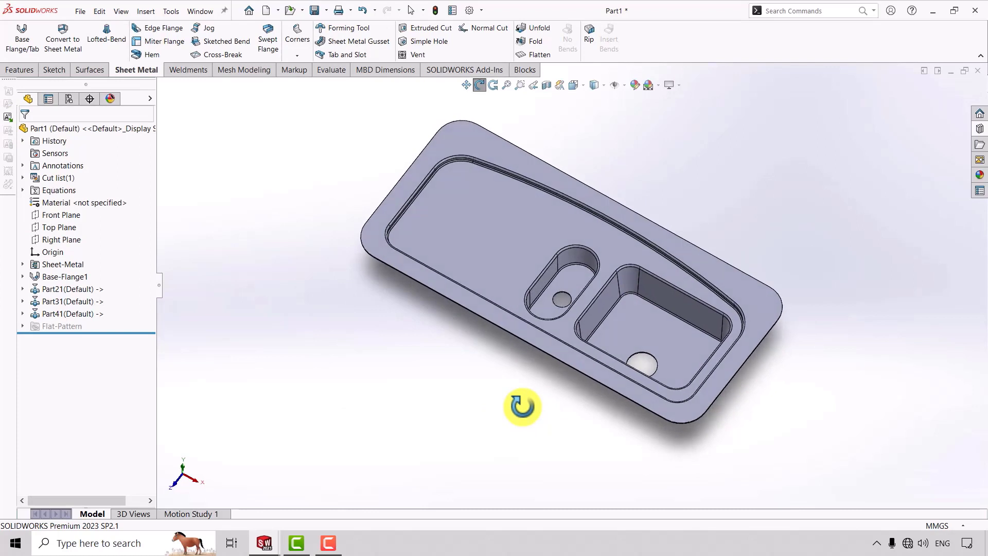
key("ctrl+7")
left_click(480, 86)
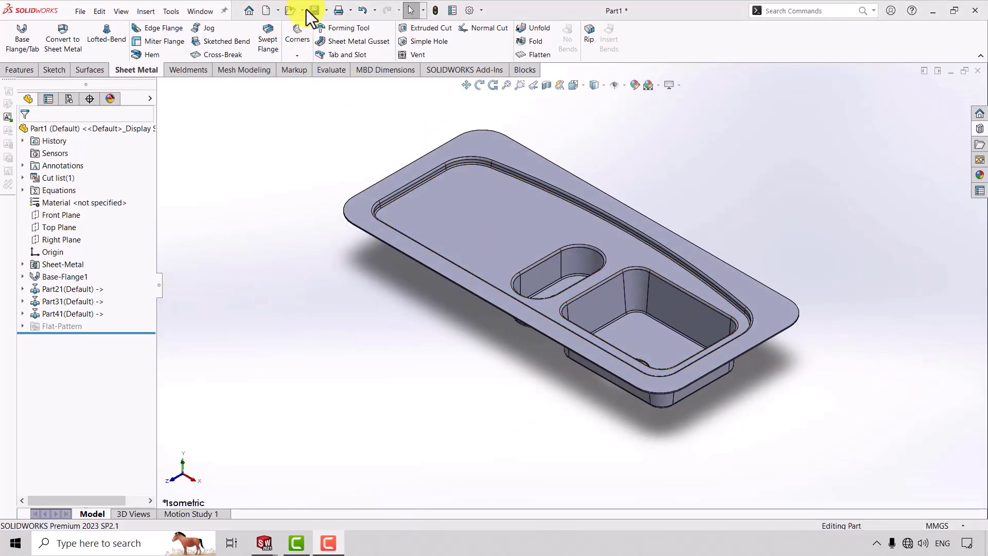
- Create a new blank part and start a sketch on the Top Plane
left_click(278, 11)
left_click(288, 25)
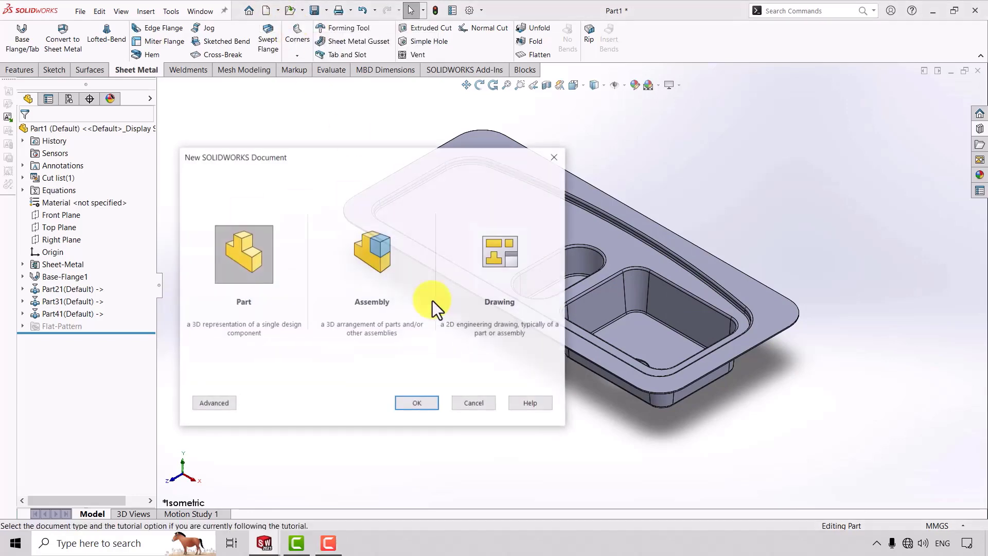
left_click(415, 402)
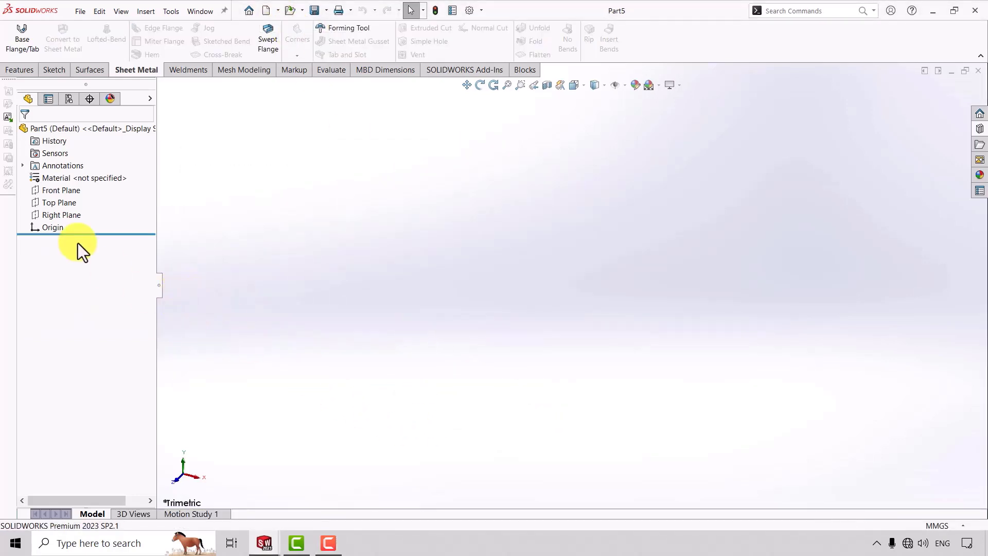
left_click(63, 201)
left_click(80, 186)
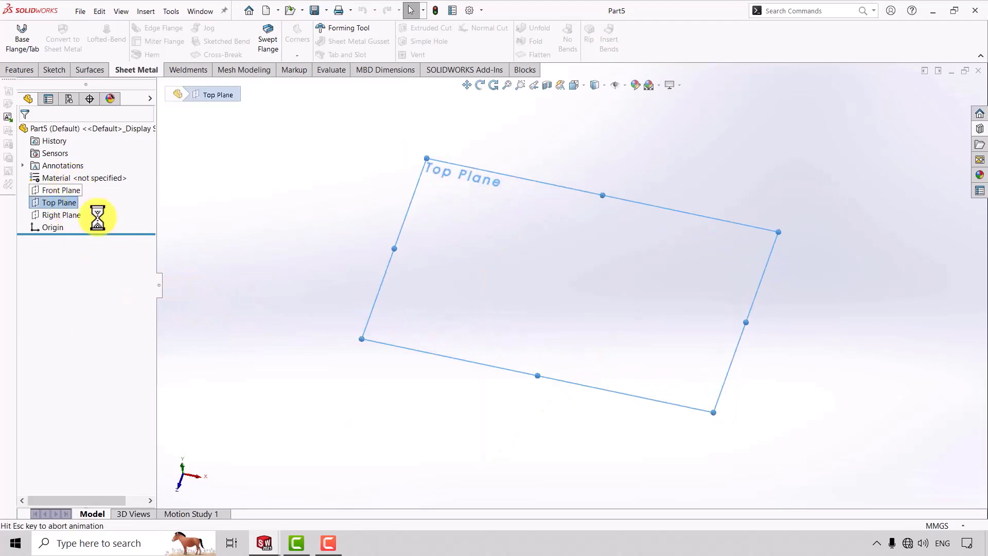
- Draw a horizontal midpoint line centred on the origin
left_click(105, 30)
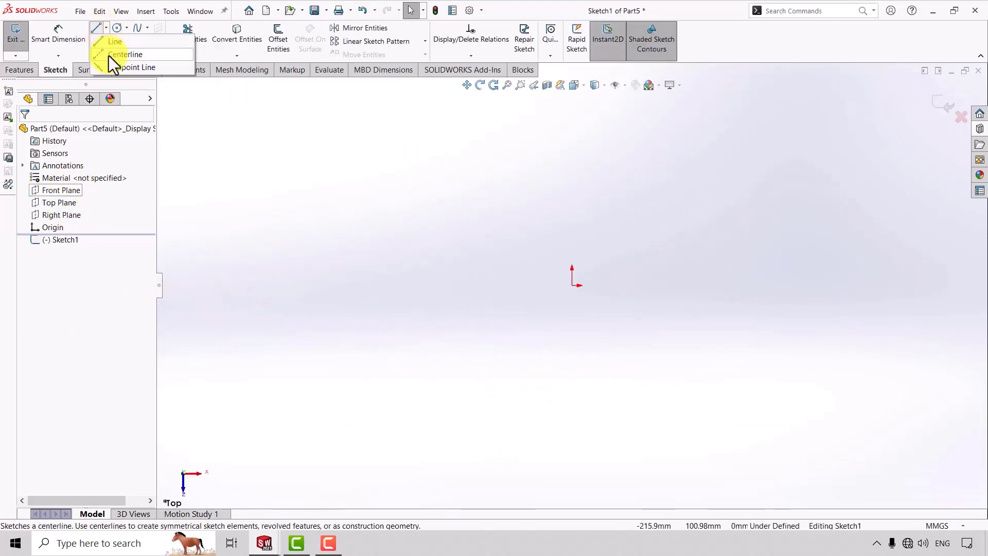
left_click(108, 66)
left_click(571, 286)
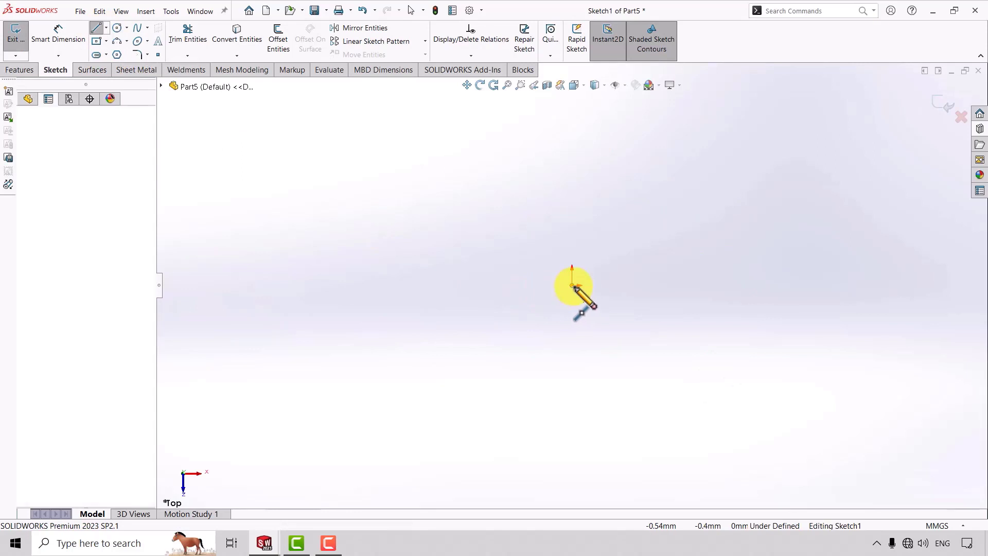
left_click(772, 286)
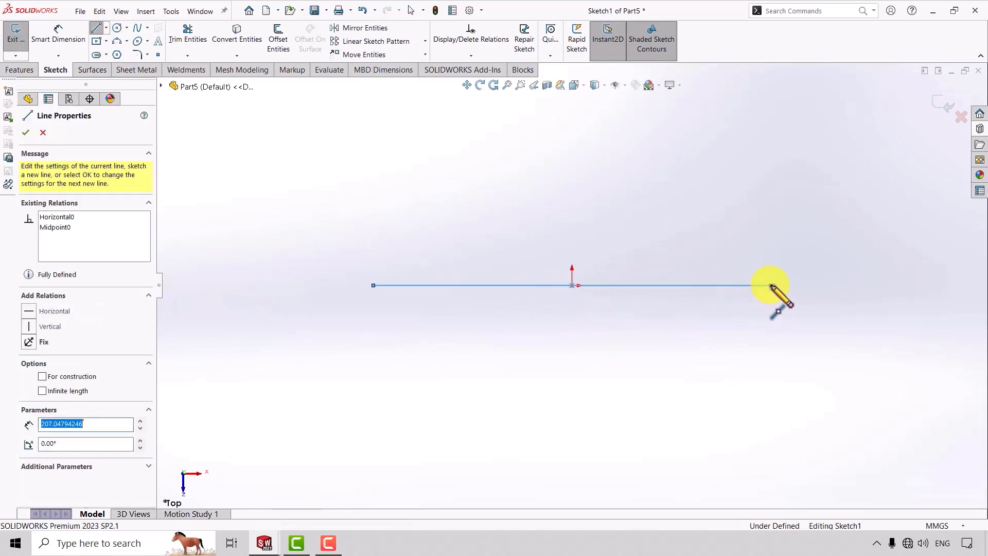
key("Escape")
- Dimension the line to 95 mm and move the dimension closer to it
left_click(61, 37)
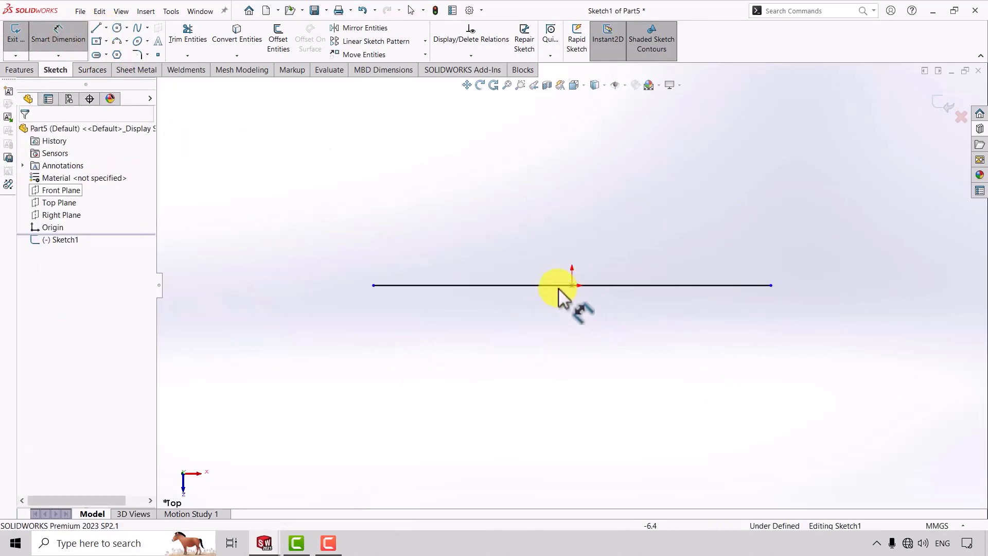
left_click(551, 286)
left_click(585, 338)
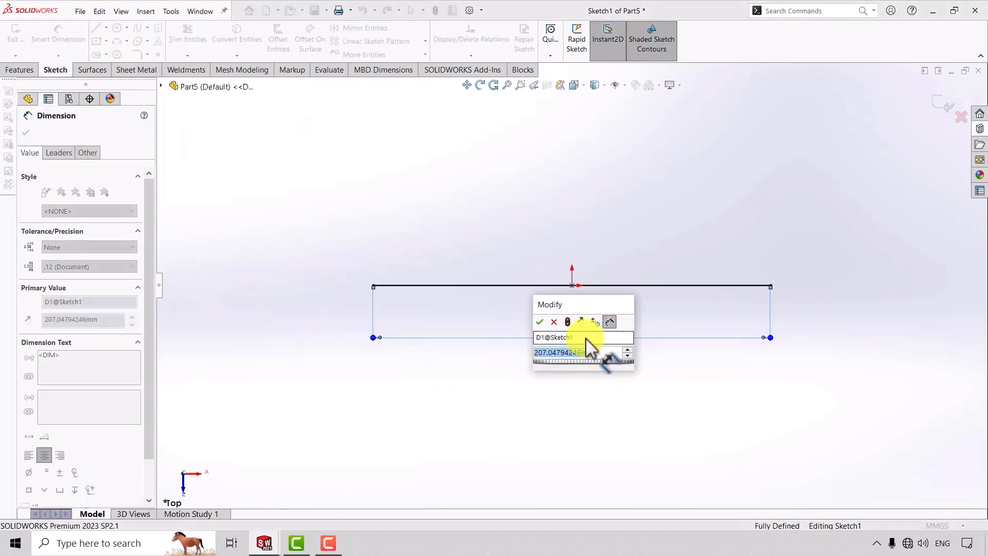
type("95")
key("Return")
key("Escape")
key("Escape")
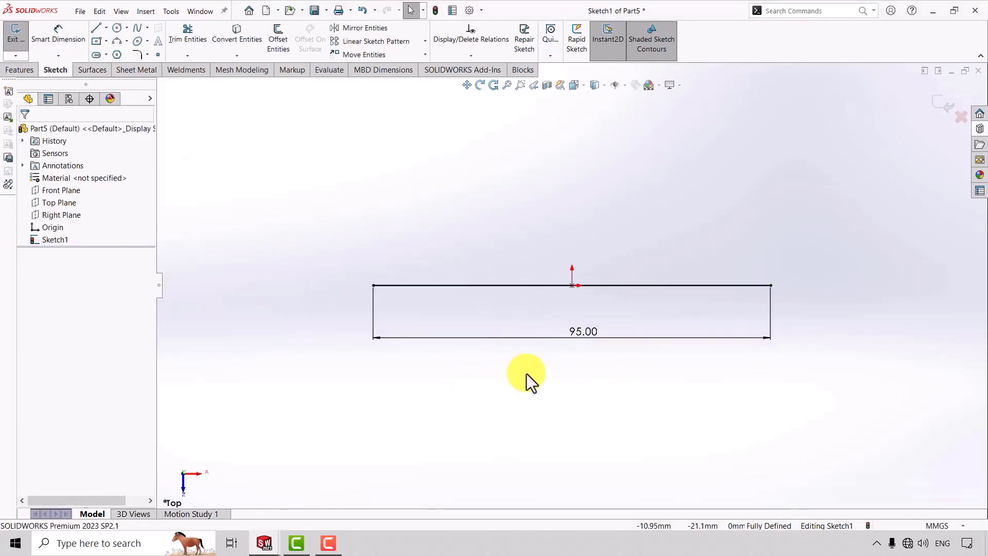
left_click_drag(581, 336, 573, 317)
left_click(570, 381)
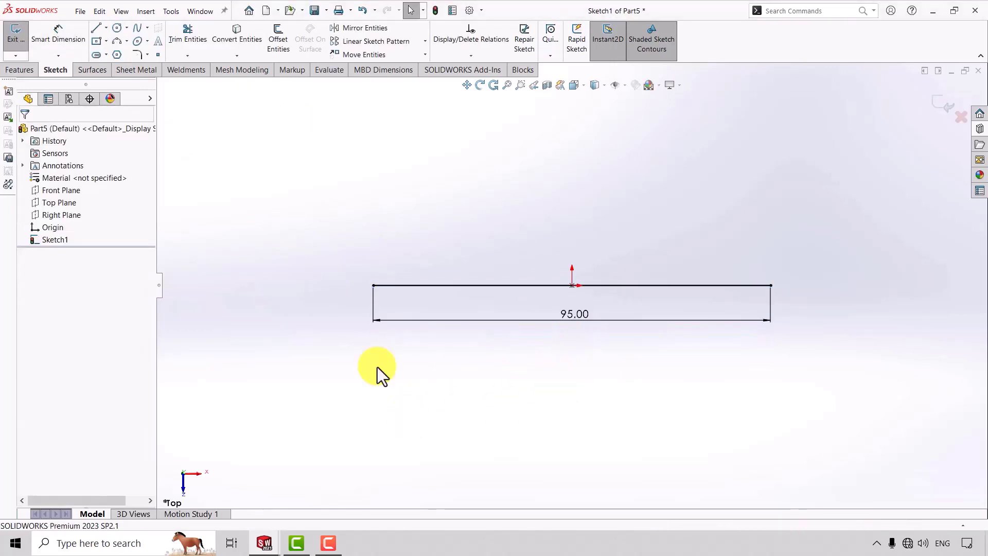
- Draw a spline curving down from upper left to the line's left endpoint
left_click(138, 29)
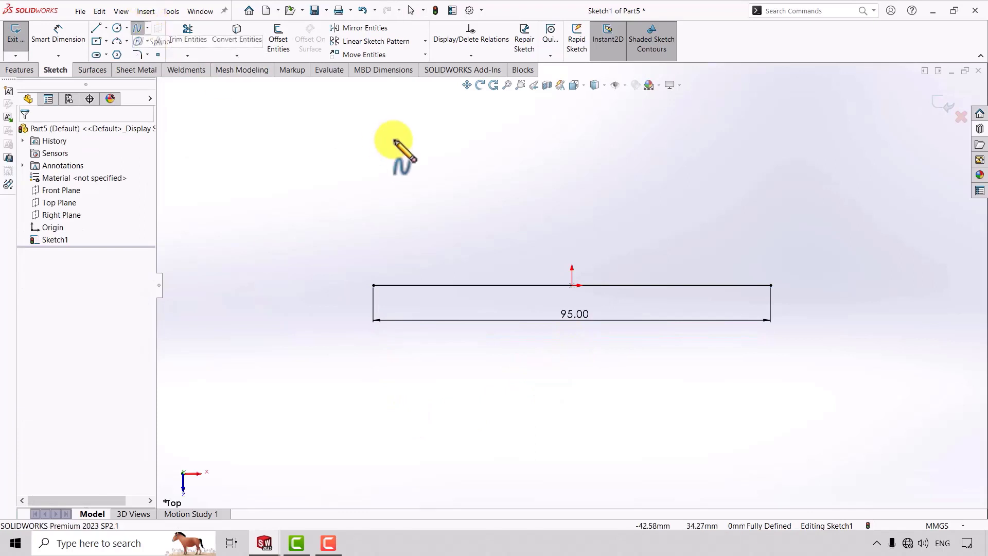
left_click(385, 143)
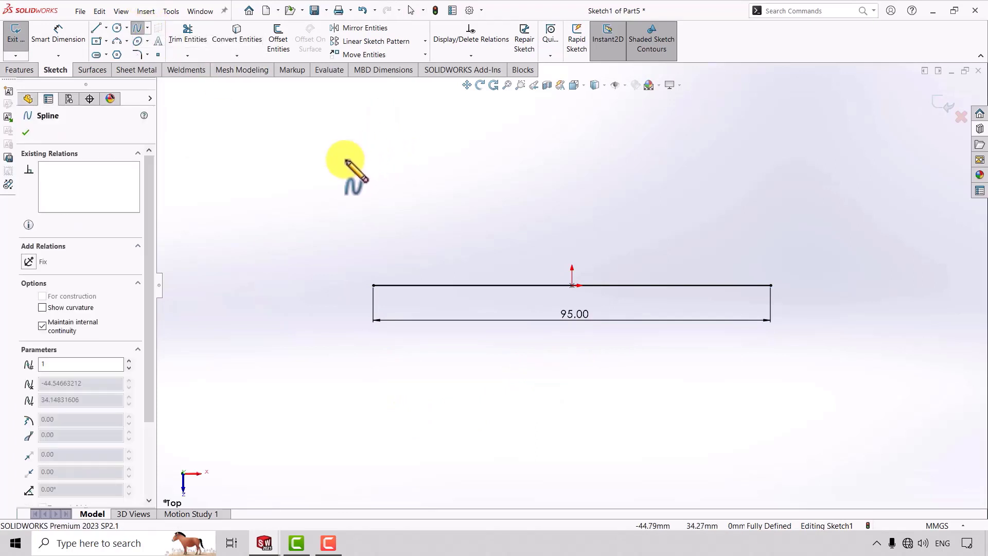
left_click(338, 168)
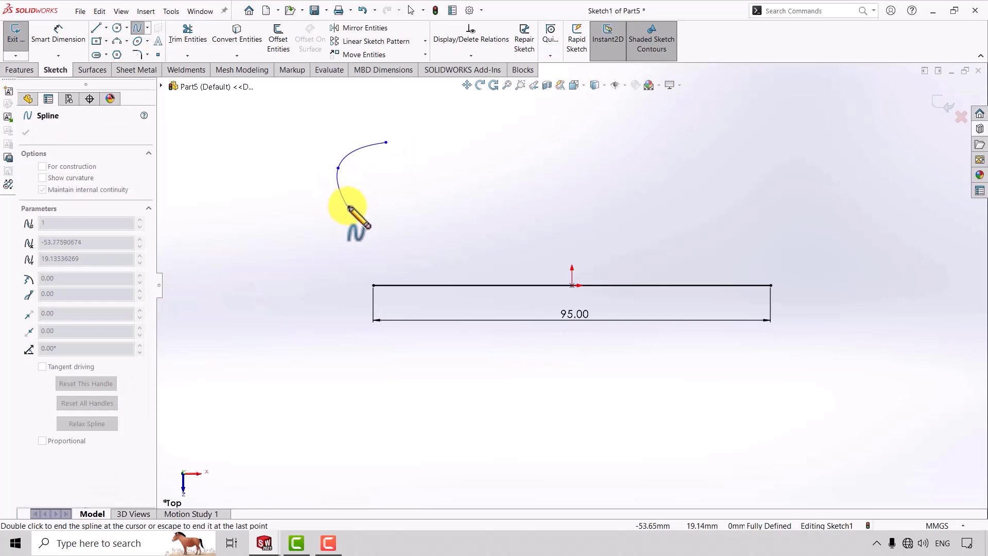
left_click(336, 226)
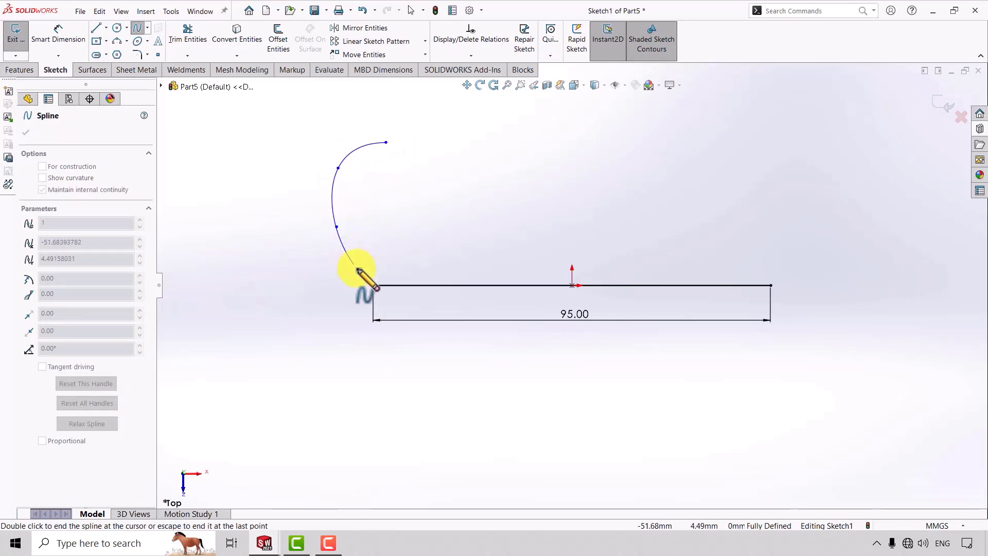
double_click(374, 286)
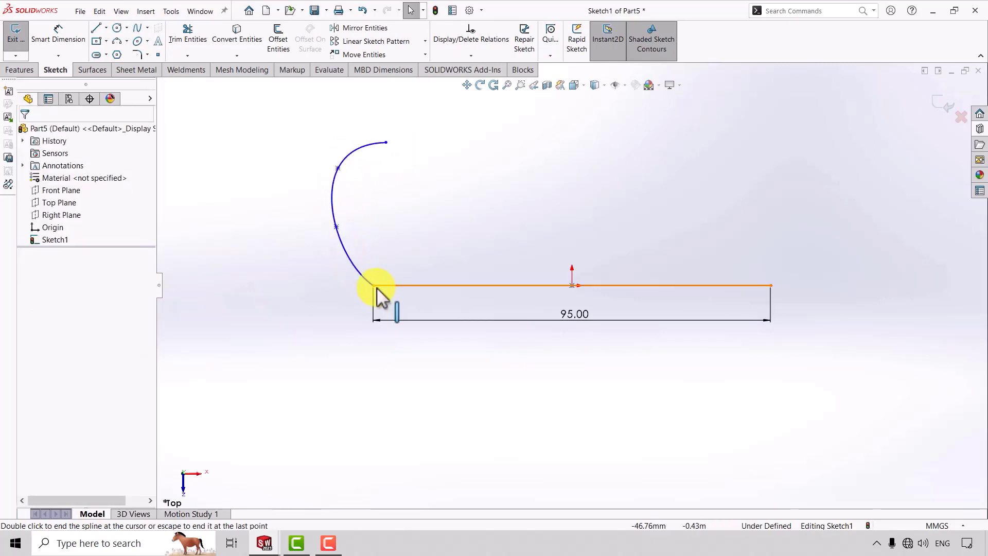
- Dimension the spline's top endpoint 34 mm vertically from the origin
left_click(66, 35)
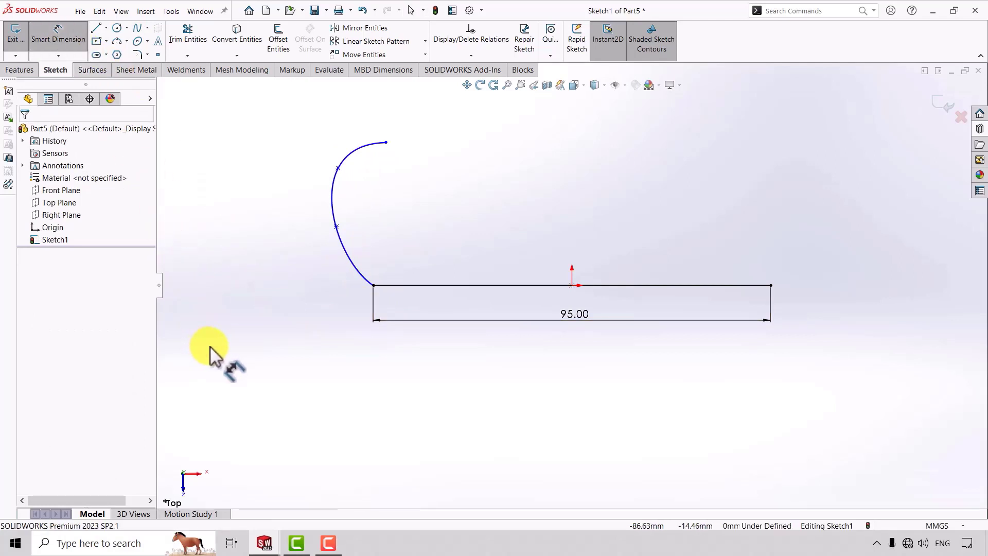
left_click(387, 143)
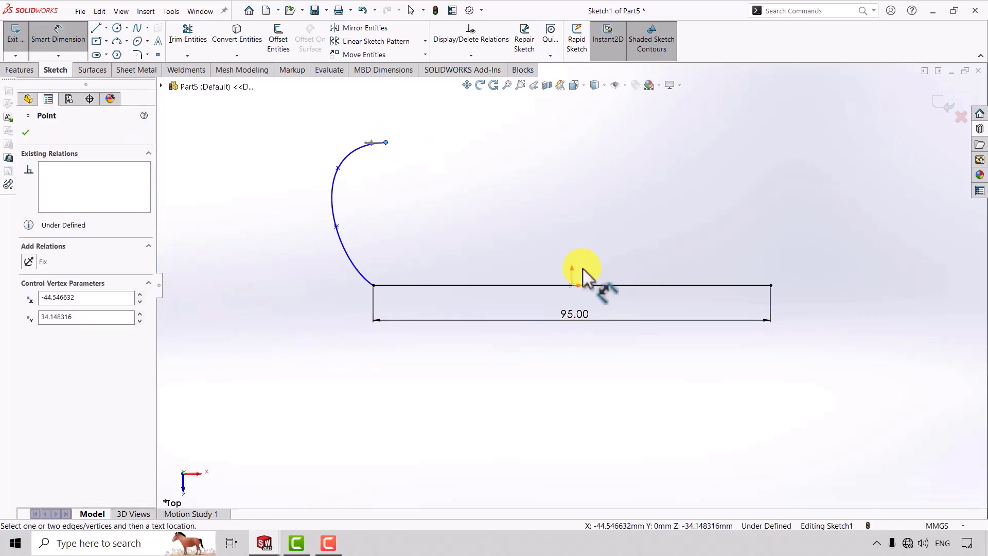
left_click(573, 285)
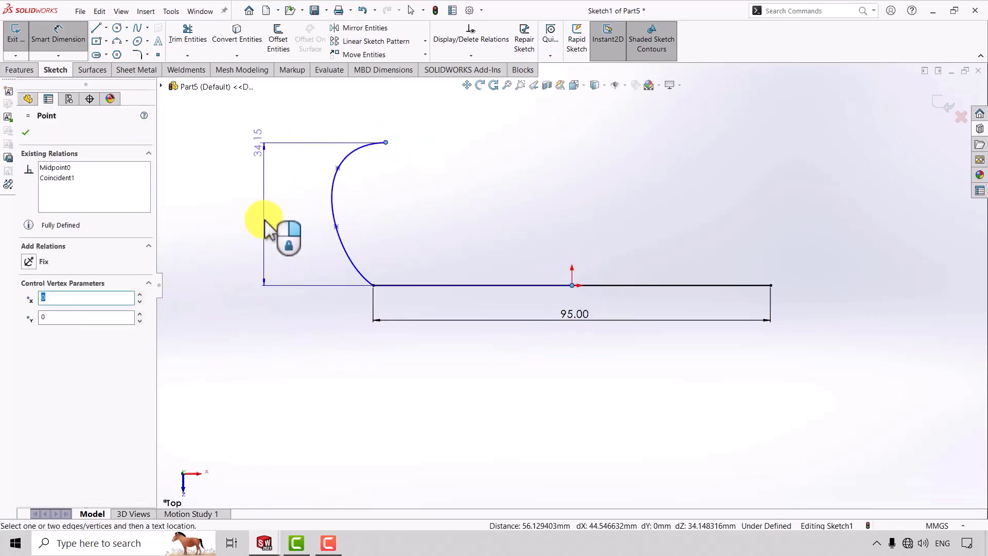
left_click(265, 226)
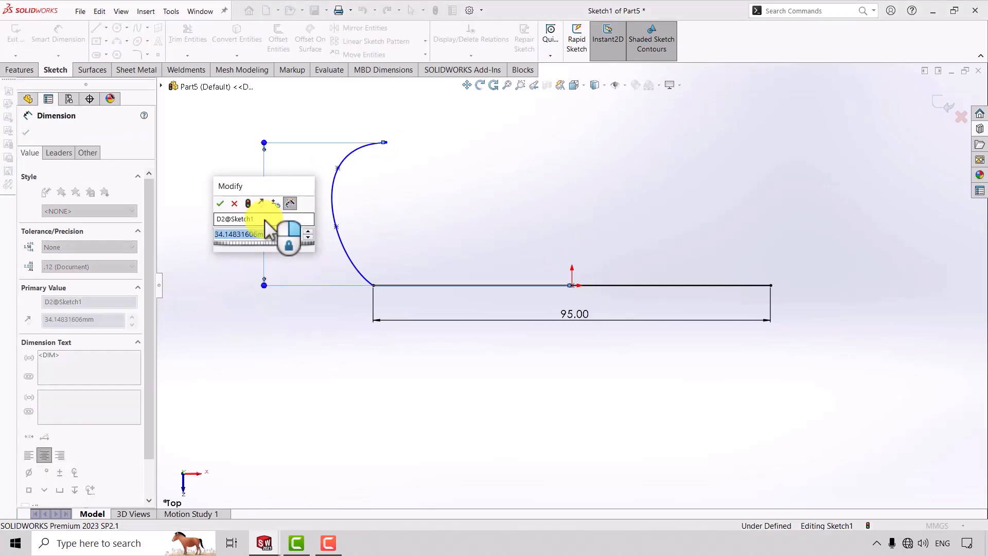
type("34")
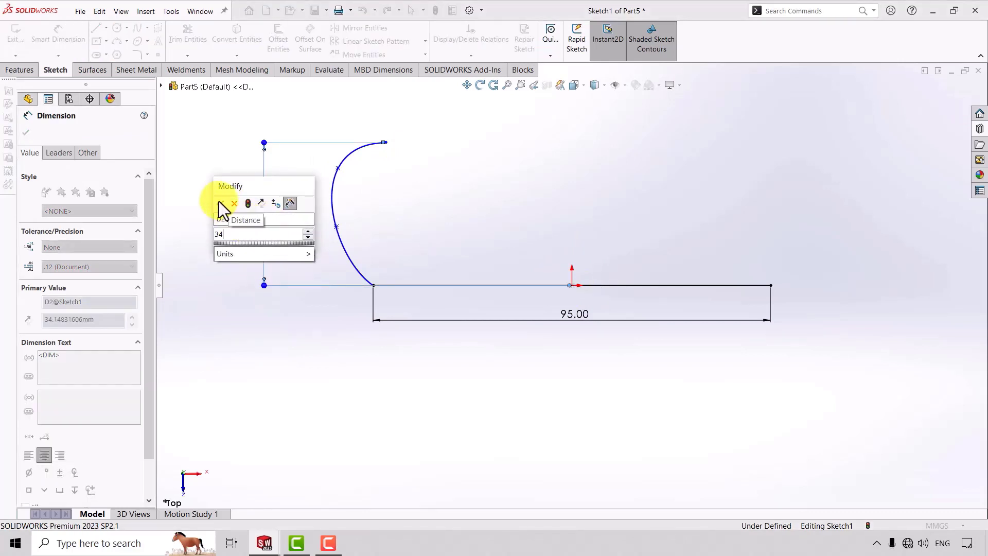
left_click(220, 204)
- Dimension the spline's top endpoint 58 mm and upper control point 70 mm horizontally from the origin
left_click(386, 144)
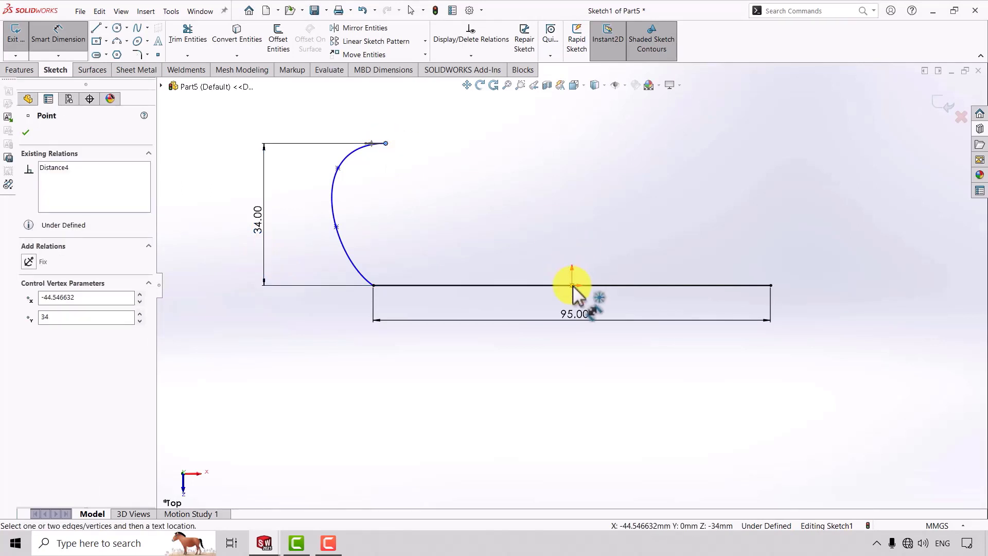
left_click(572, 286)
left_click(472, 119)
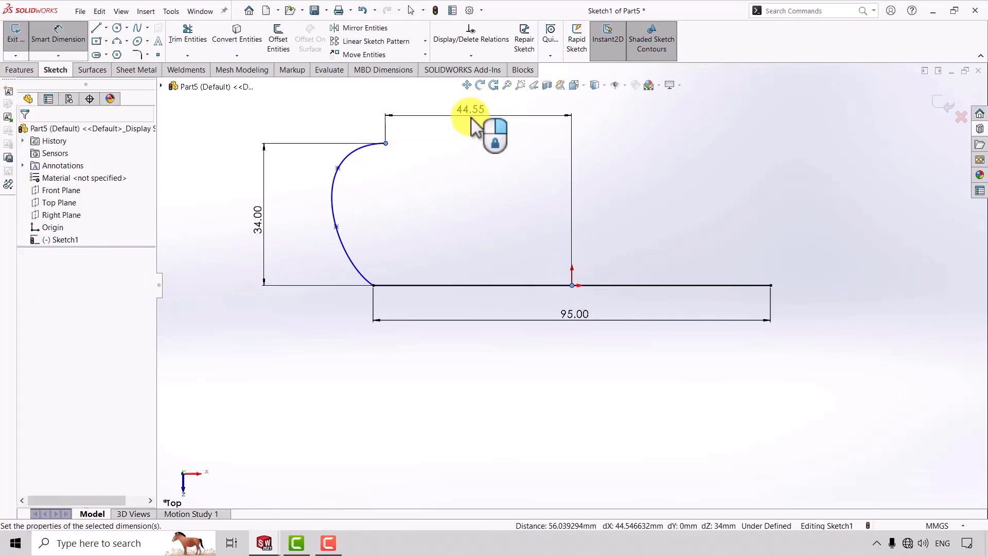
type("58")
key("Return")
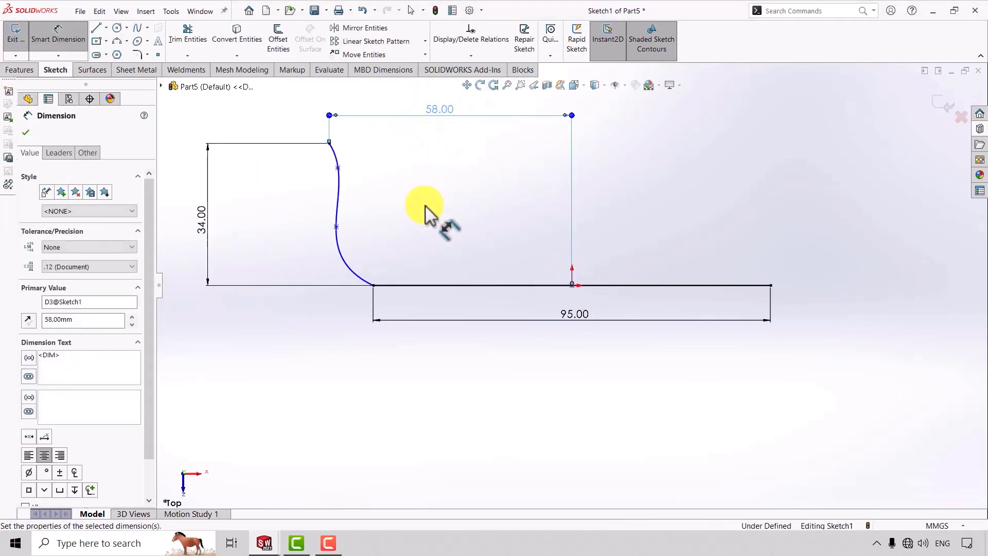
left_click(337, 168)
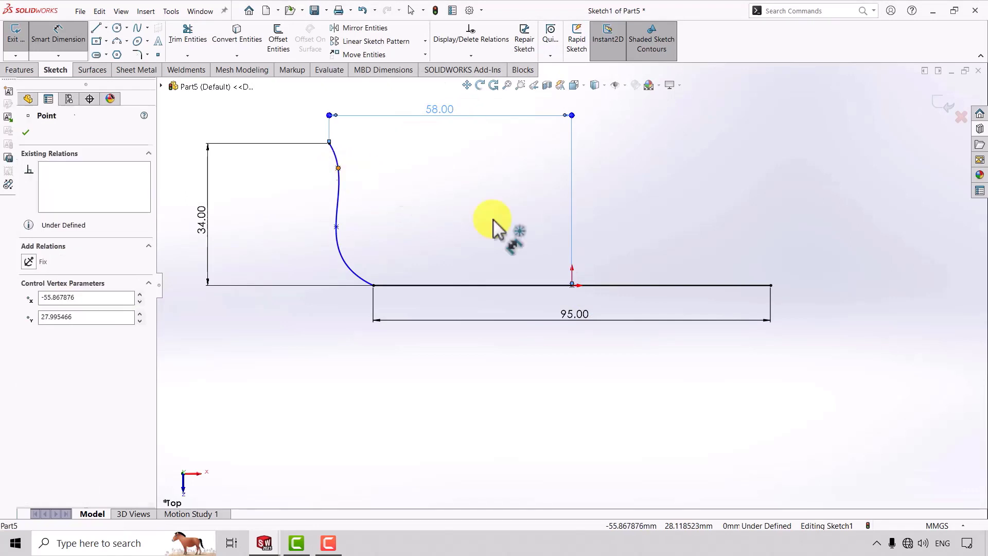
left_click(572, 286)
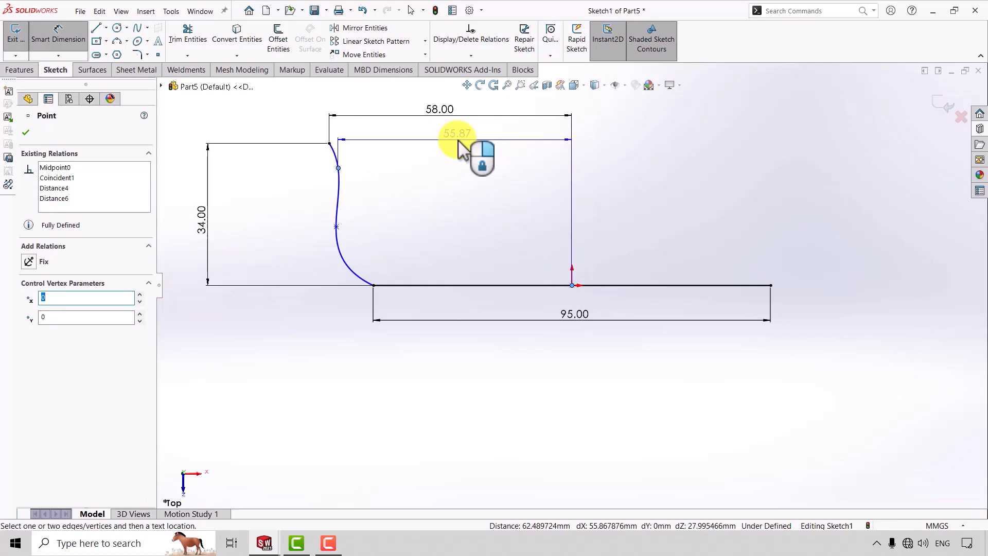
left_click(462, 160)
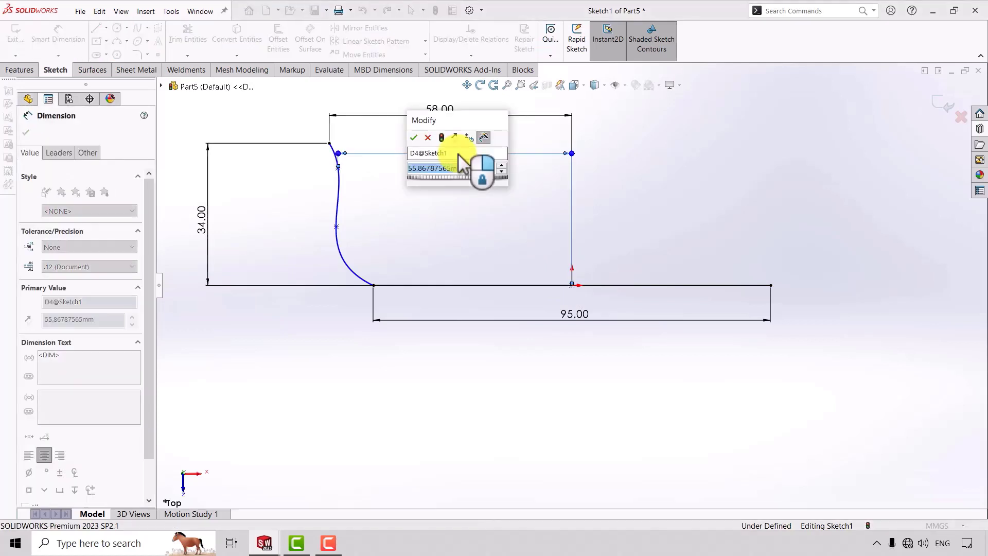
type("70")
key("Return")
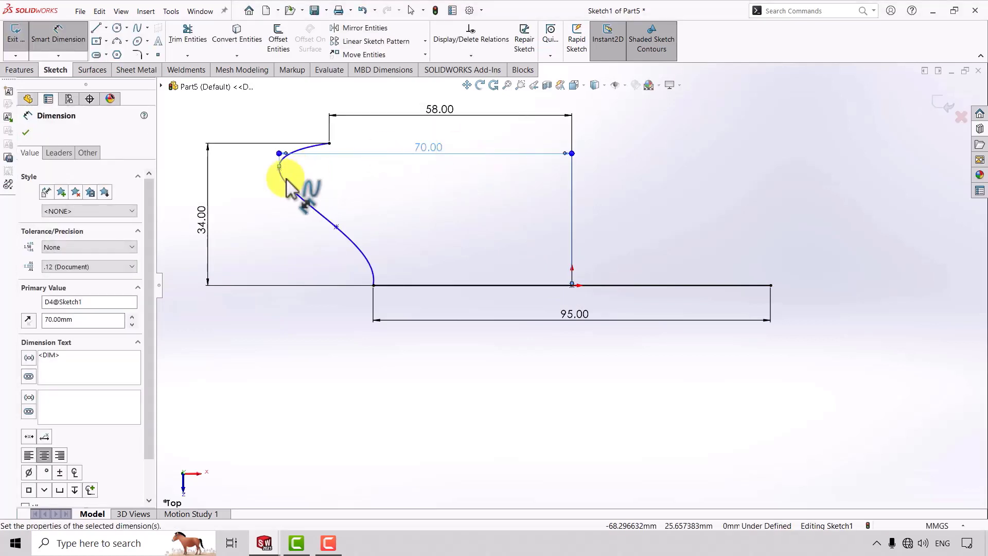
- Set the upper spline point 26 mm and the lower spline point 13 mm above the origin
left_click(279, 168)
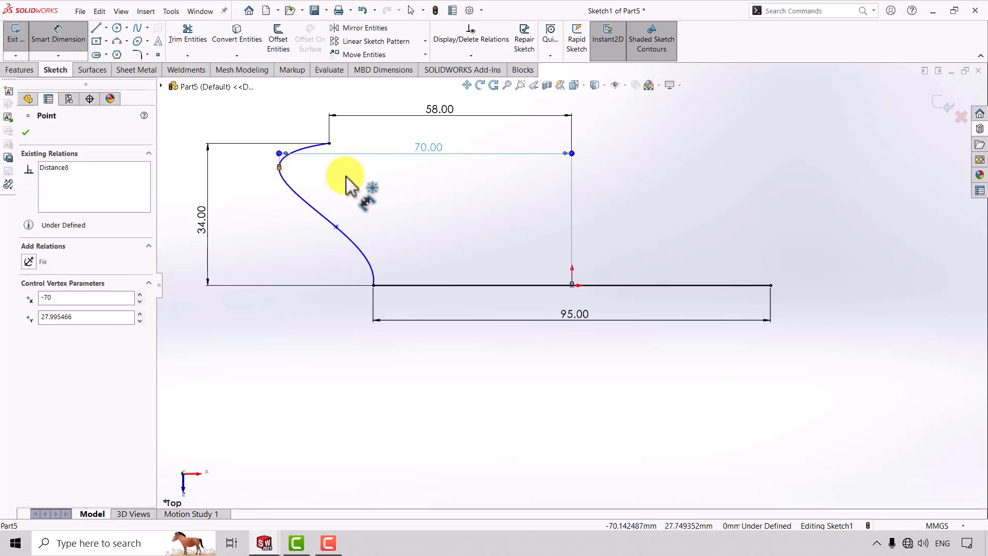
left_click(575, 286)
left_click(591, 206)
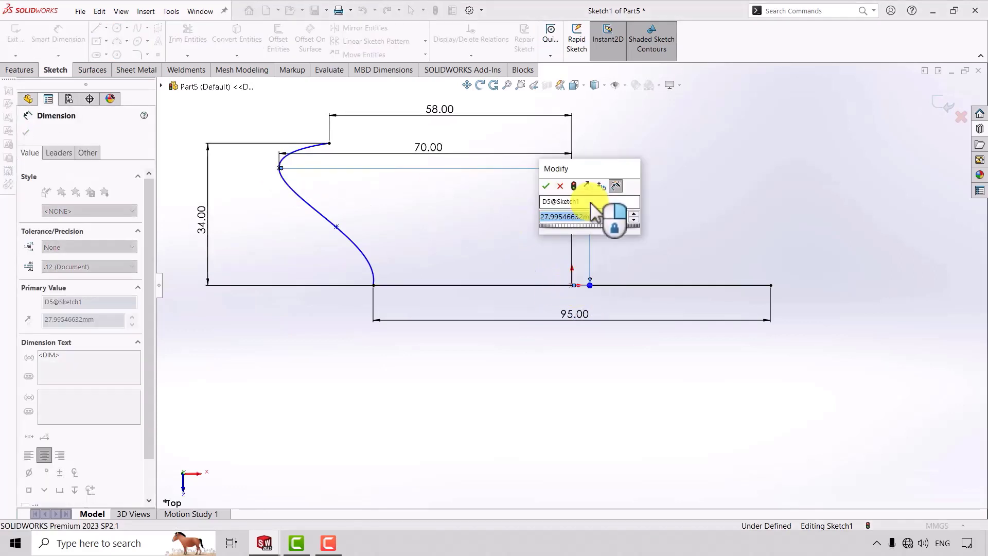
type("26")
key("Return")
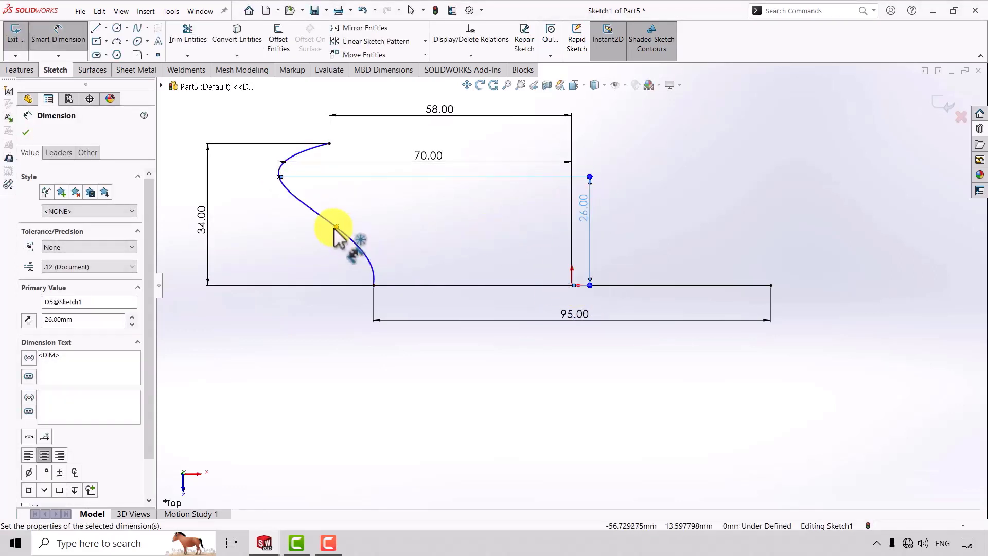
left_click(336, 226)
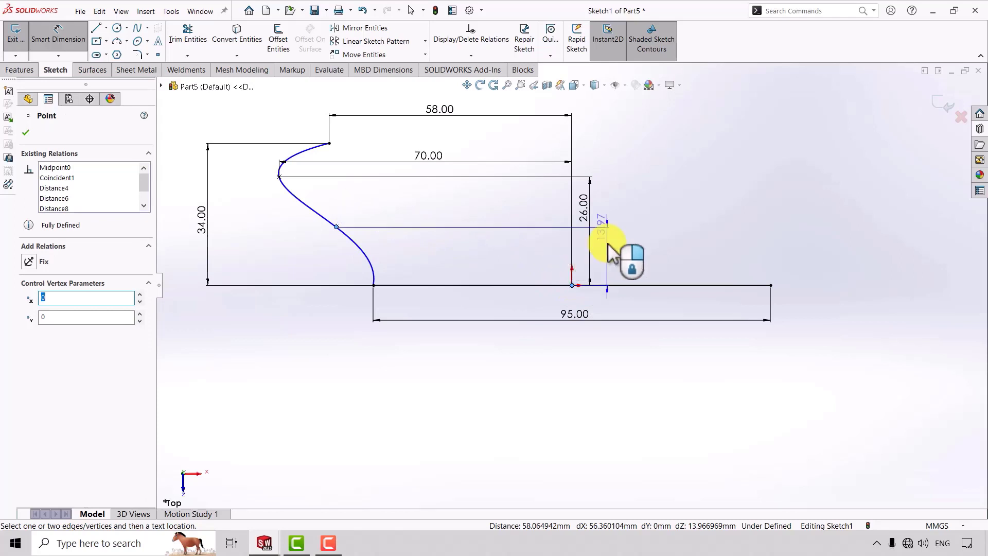
left_click(611, 250)
type("13")
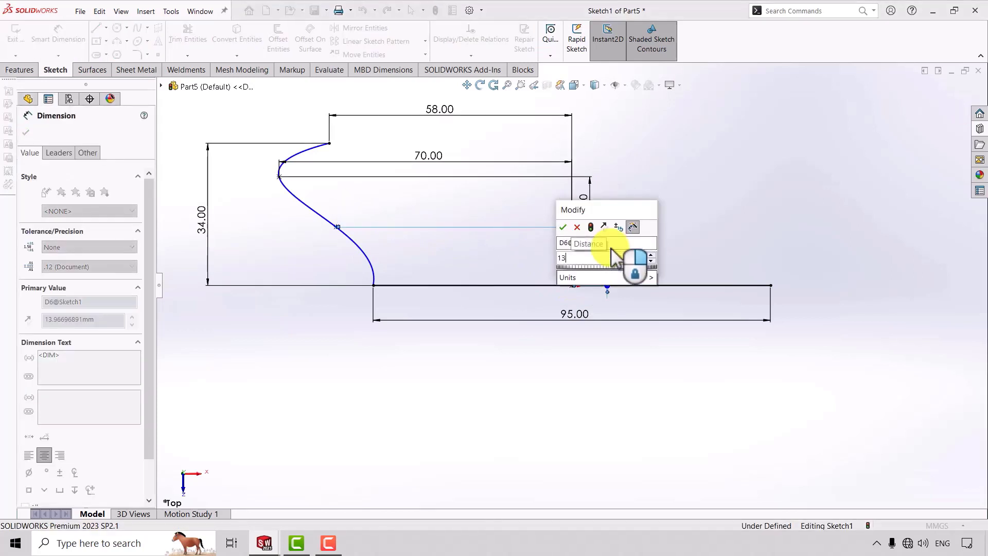
key("Return")
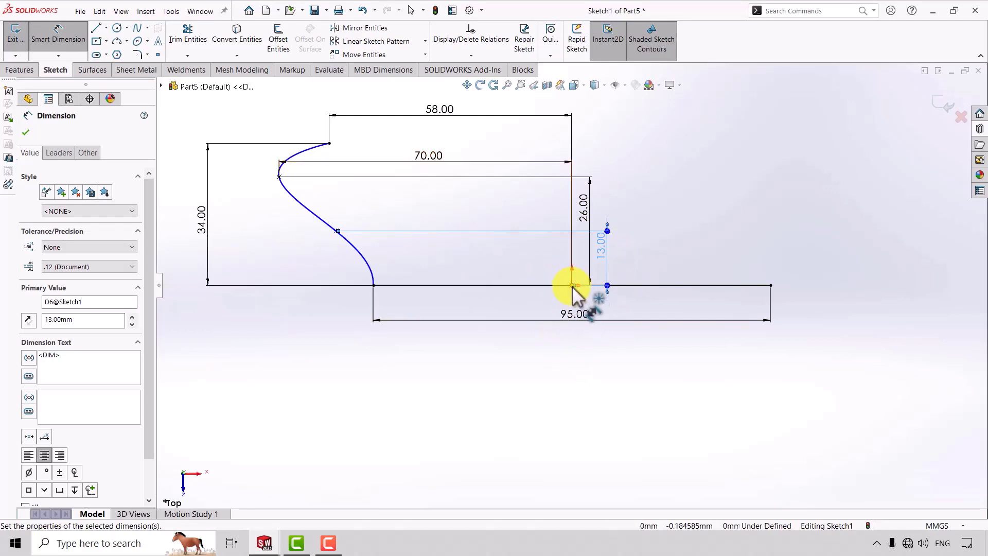
- Fix the lower spline point 65 mm across from the origin and tidy the dimension positions
left_click(338, 232)
left_click(572, 285)
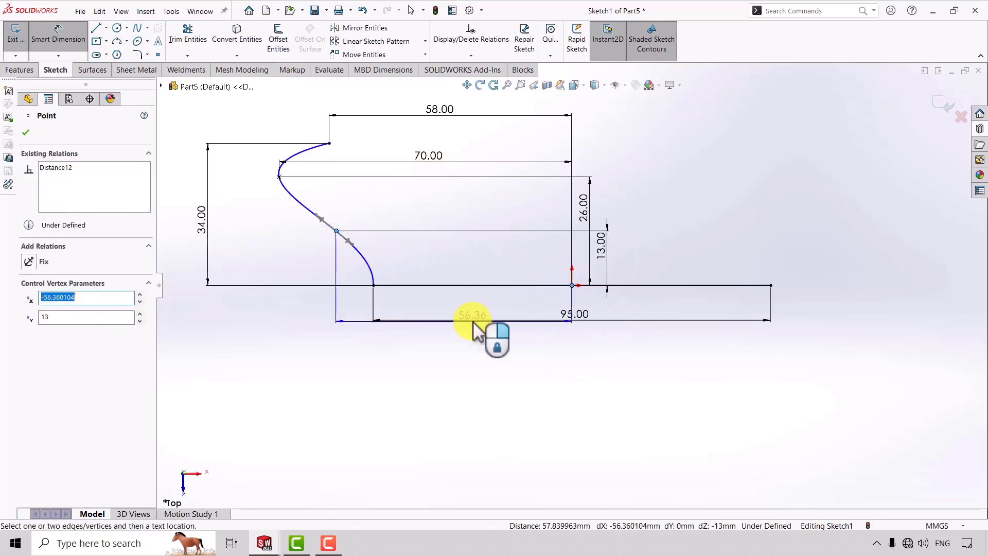
left_click(477, 344)
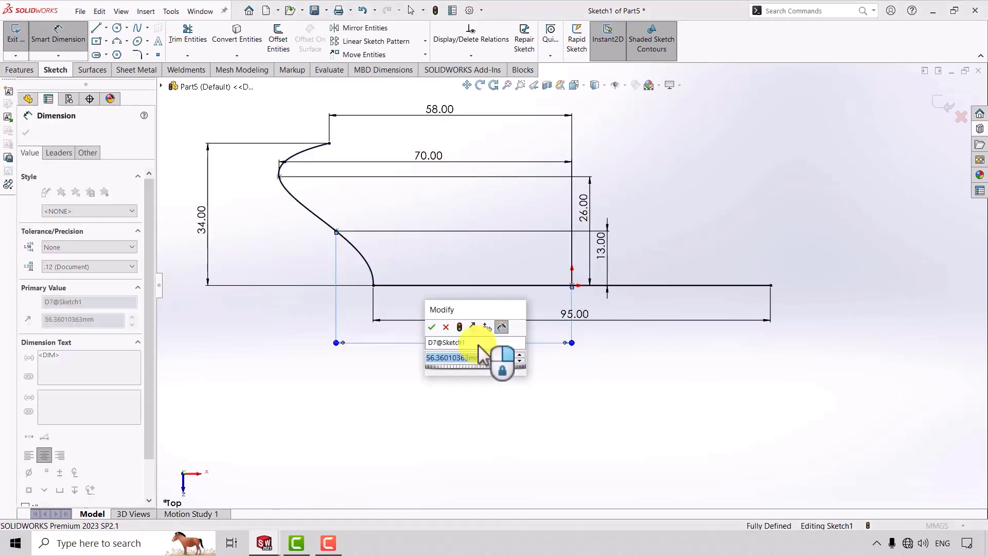
type("65")
key("Return")
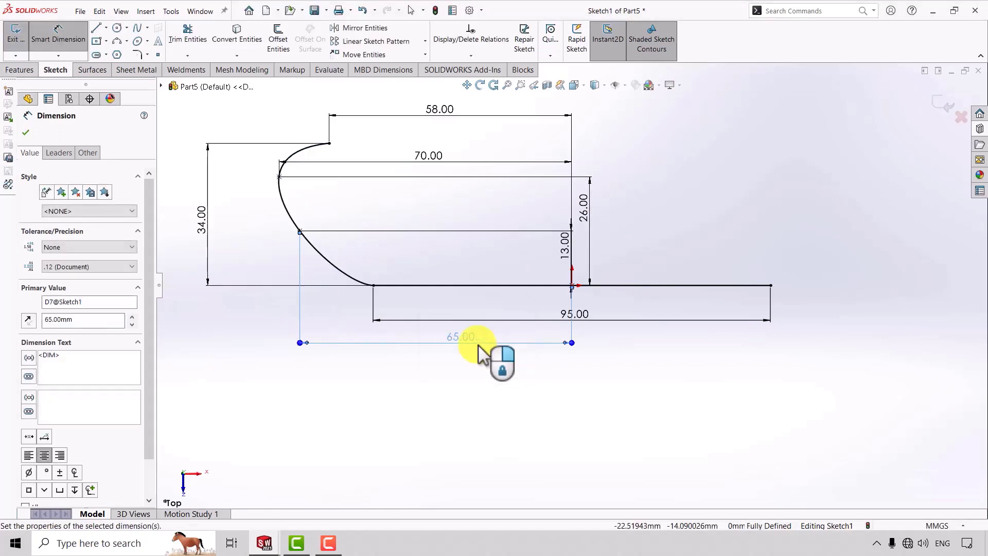
key("Escape")
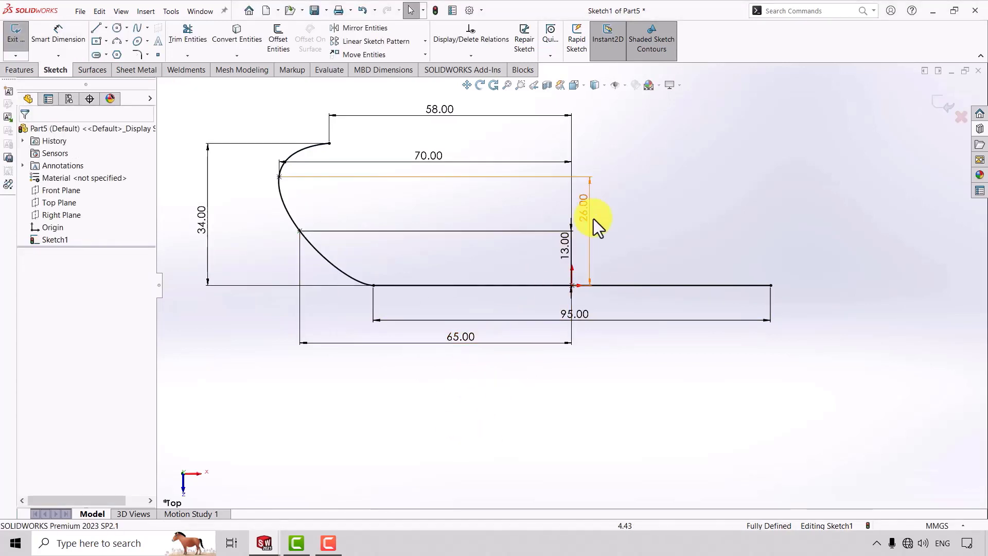
left_click_drag(569, 246, 326, 289)
left_click_drag(267, 297, 264, 326)
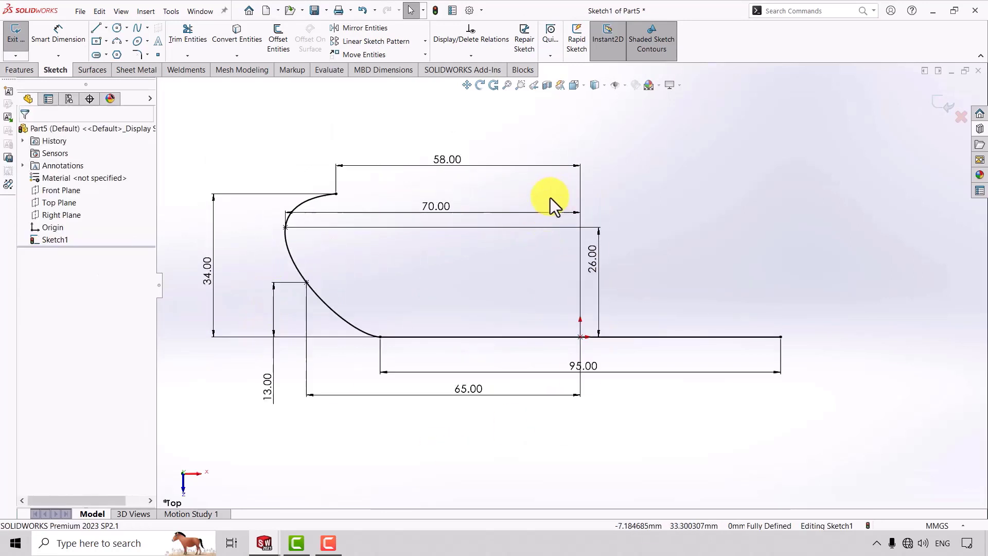
left_click(441, 129)
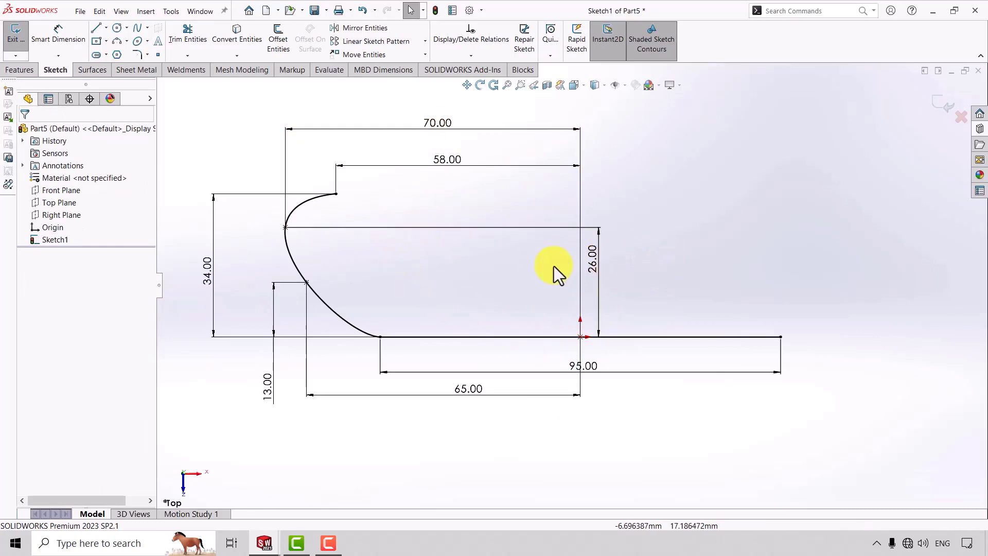
- Draw a vertical centerline down from the origin and move the 95 dimension lower
left_click(107, 28)
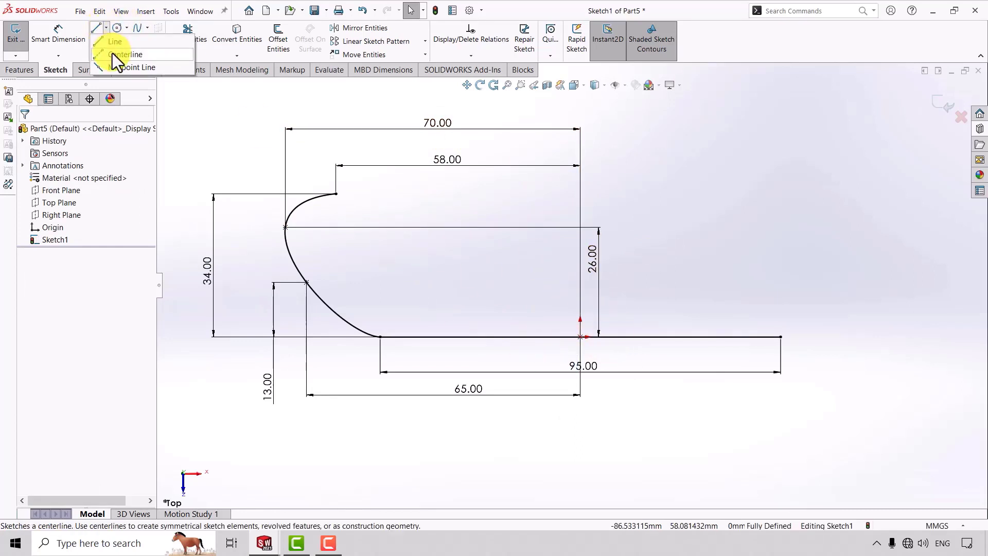
left_click(111, 59)
left_click_drag(582, 337, 580, 438)
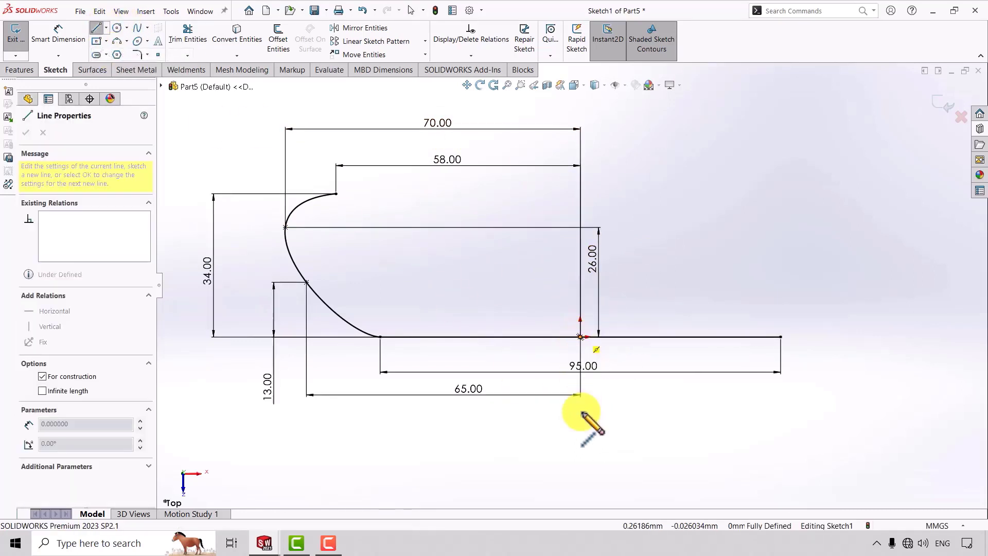
key("Escape")
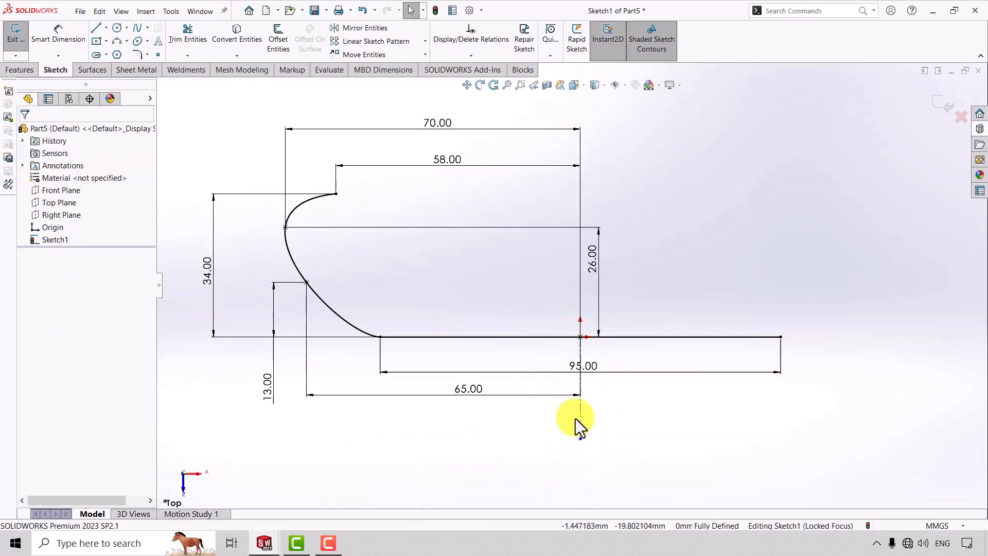
left_click(591, 466)
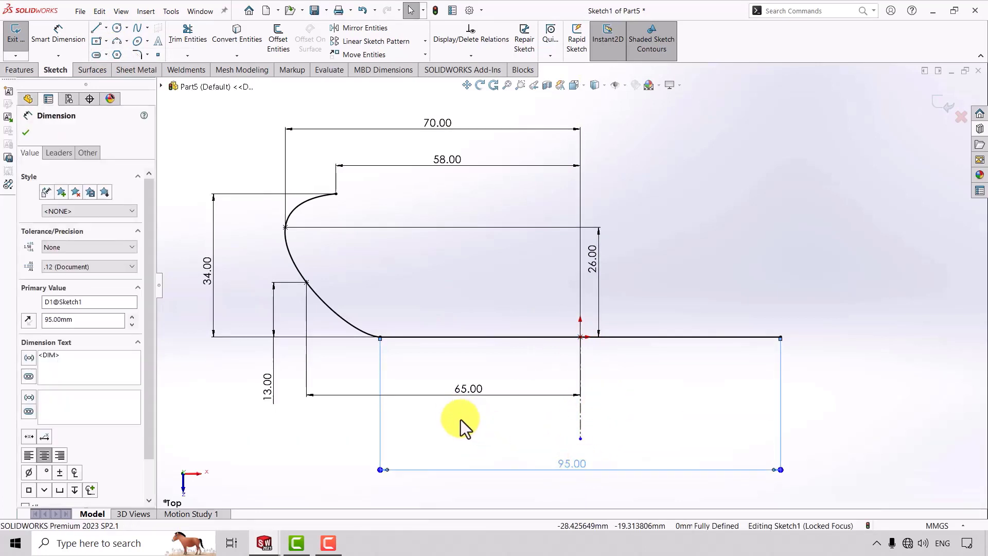
key("Escape")
- Mirror the spline about the vertical centerline to create the right-hand curve
left_click(365, 28)
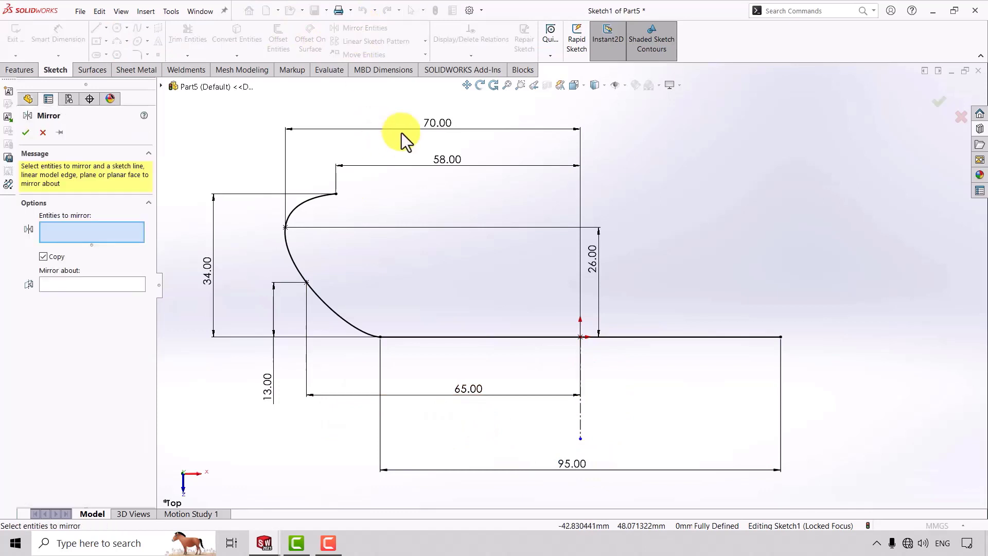
left_click_drag(375, 173, 258, 328)
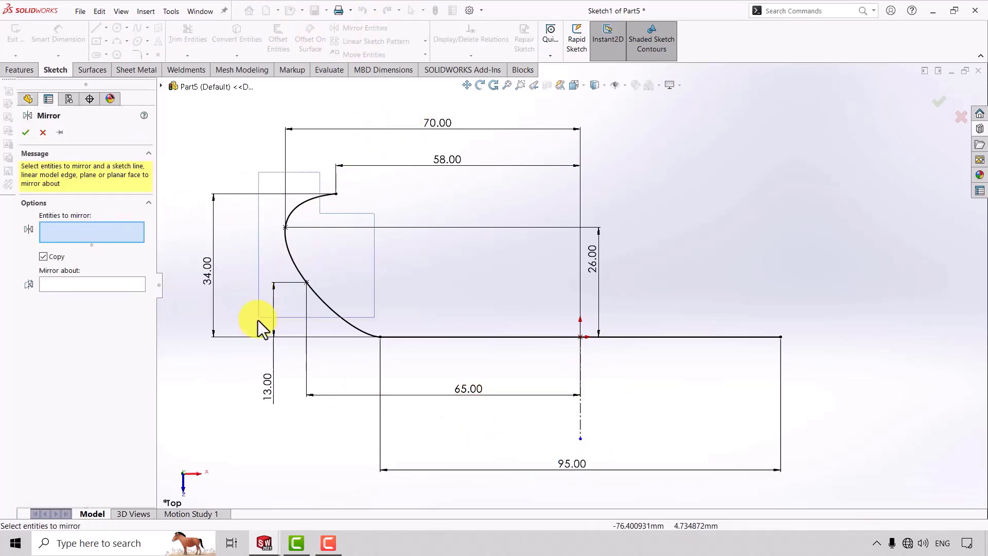
left_click(109, 286)
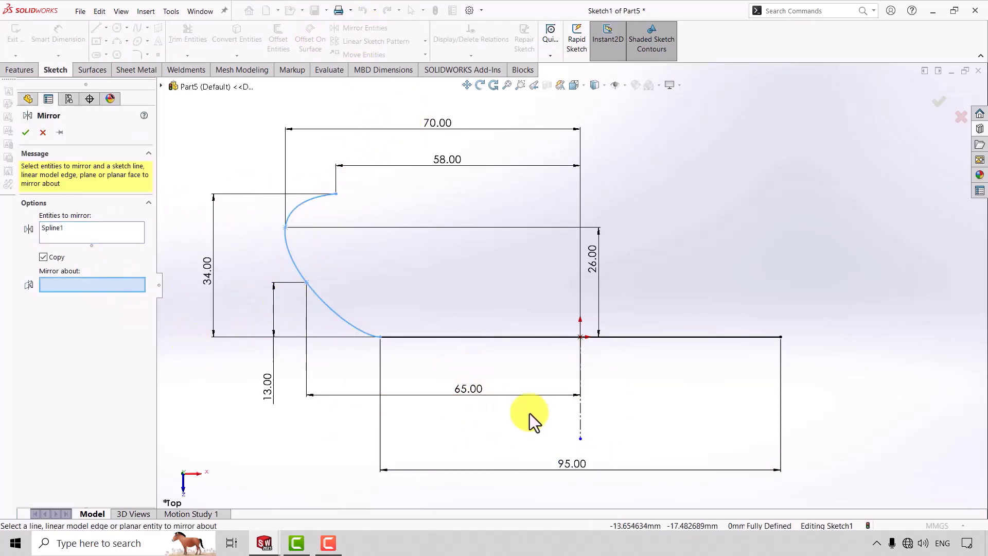
left_click(581, 419)
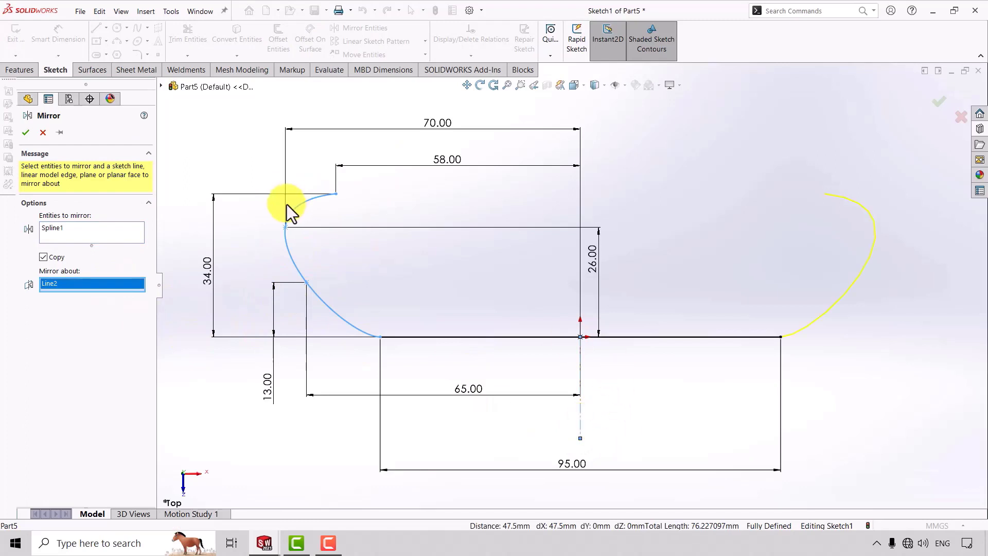
left_click(25, 132)
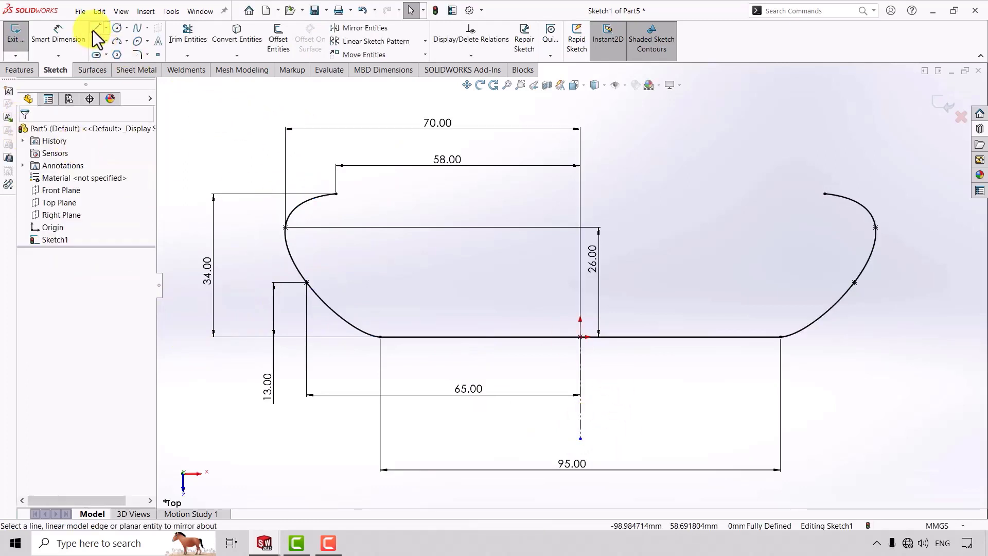
- Draw a line joining the two spline tops to close the profile
left_click(99, 30)
left_click(336, 193)
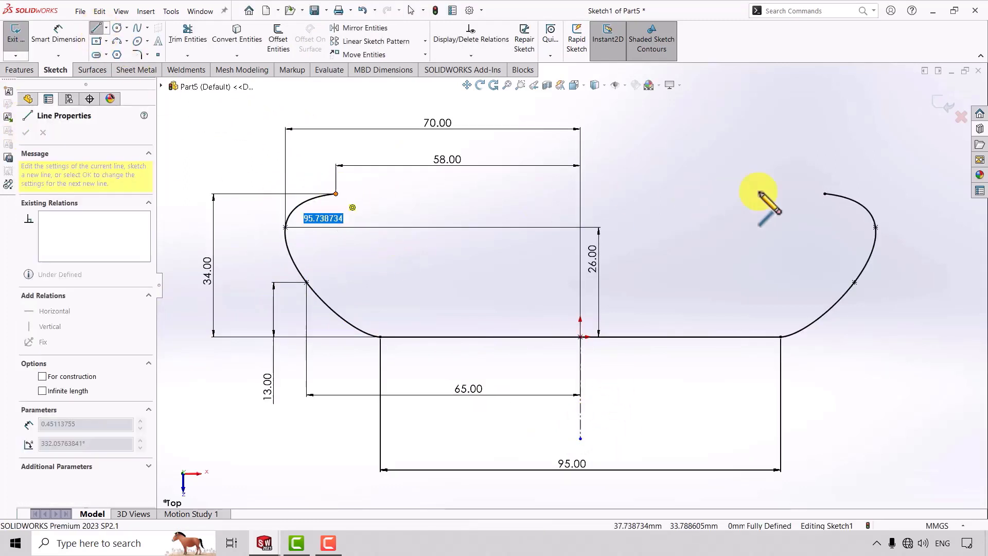
left_click(825, 194)
key("Escape")
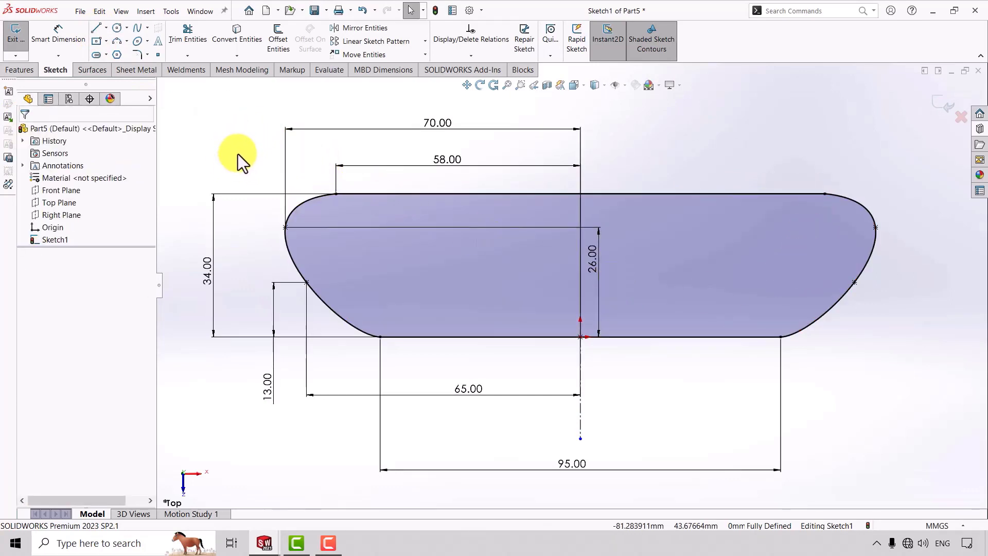
- Extrude the closed profile 6 mm as a blind boss
left_click(18, 67)
left_click(21, 31)
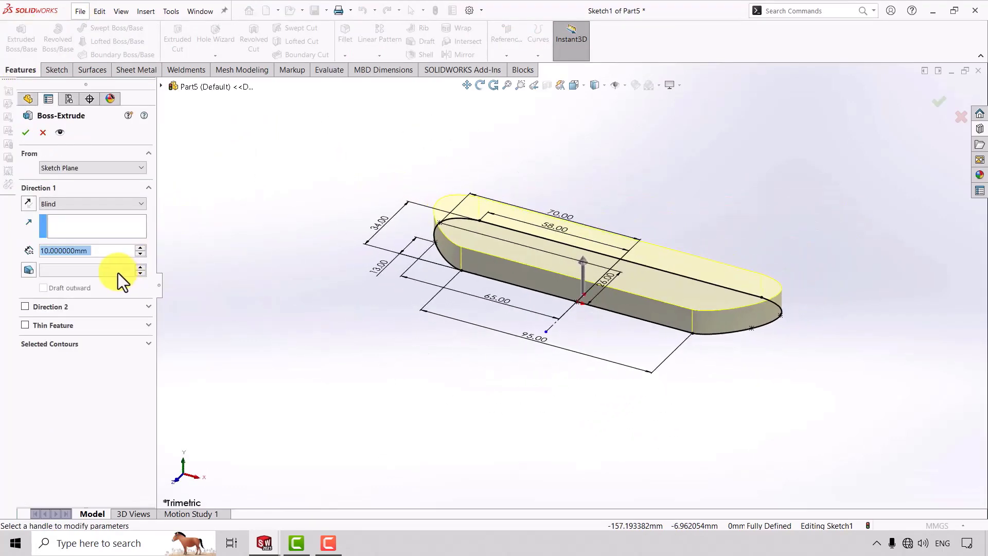
type("6")
key("Return")
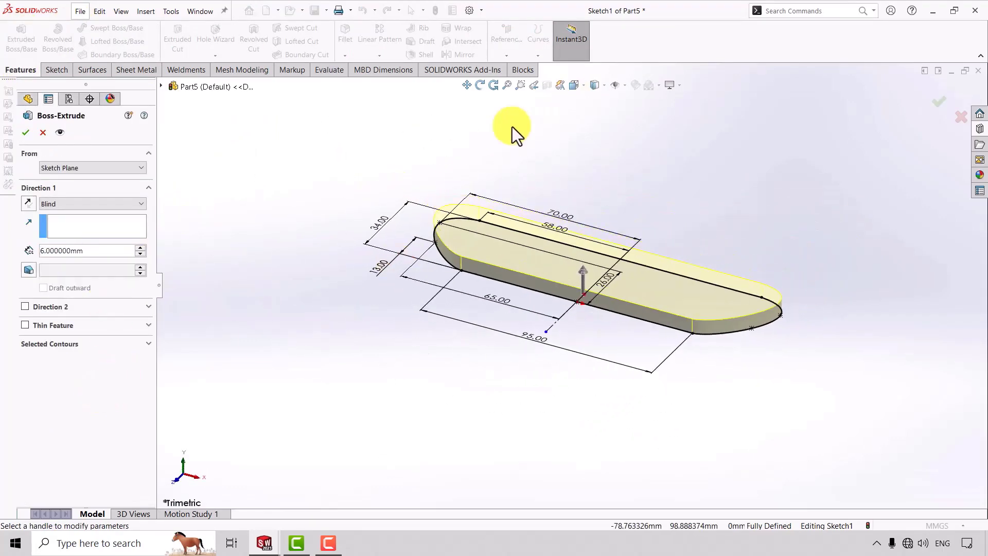
left_click(479, 86)
mouse_move(463, 342)
left_mouse_down()
mouse_move(470, 270)
mouse_move(360, 287)
left_mouse_up()
left_click(25, 132)
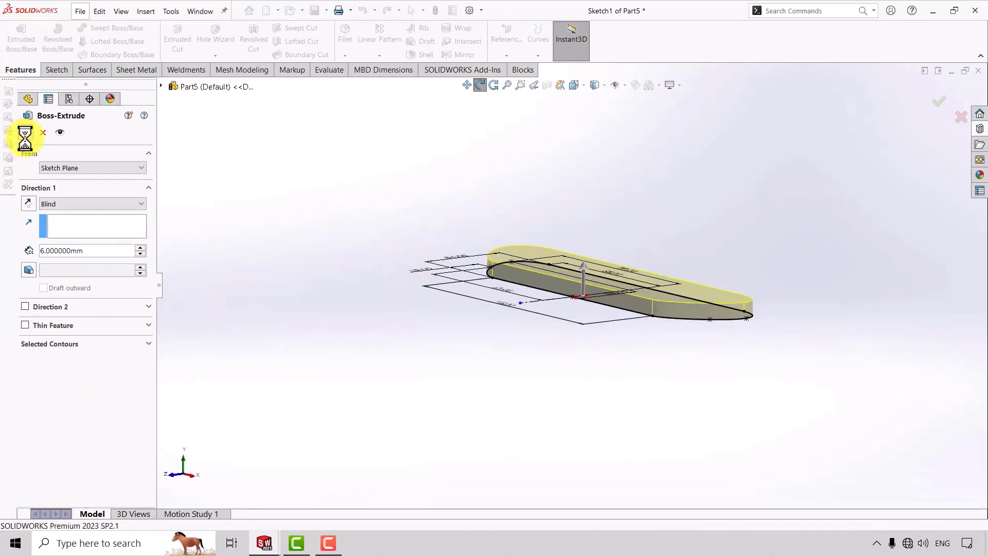
left_click(284, 379)
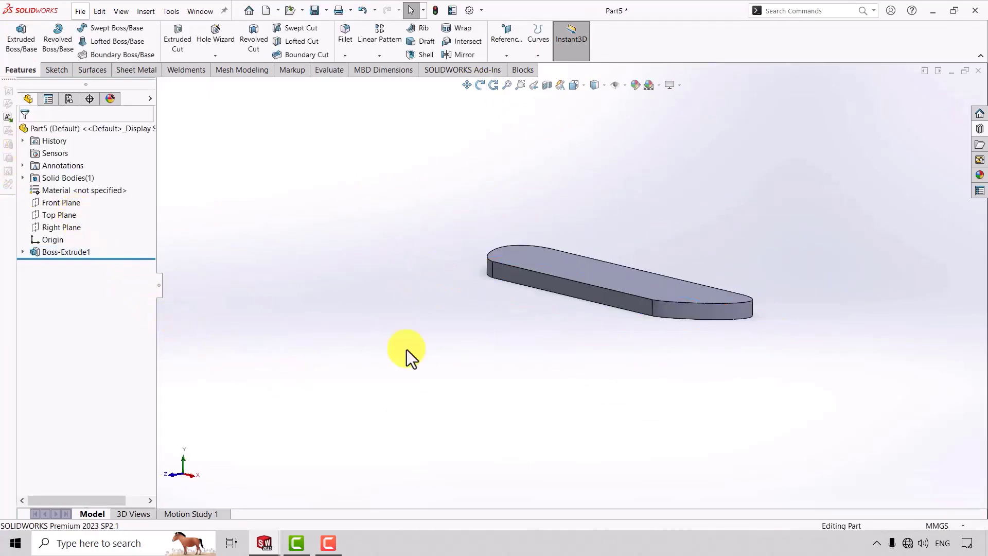
- Sketch a 10 mm outward offset of the plate's top-face outline
left_click(578, 263)
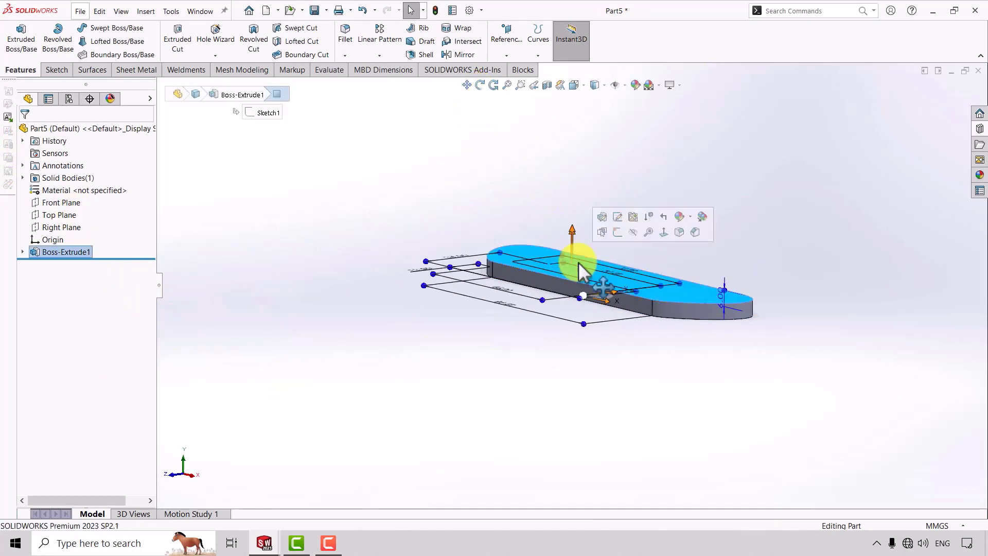
left_click(616, 233)
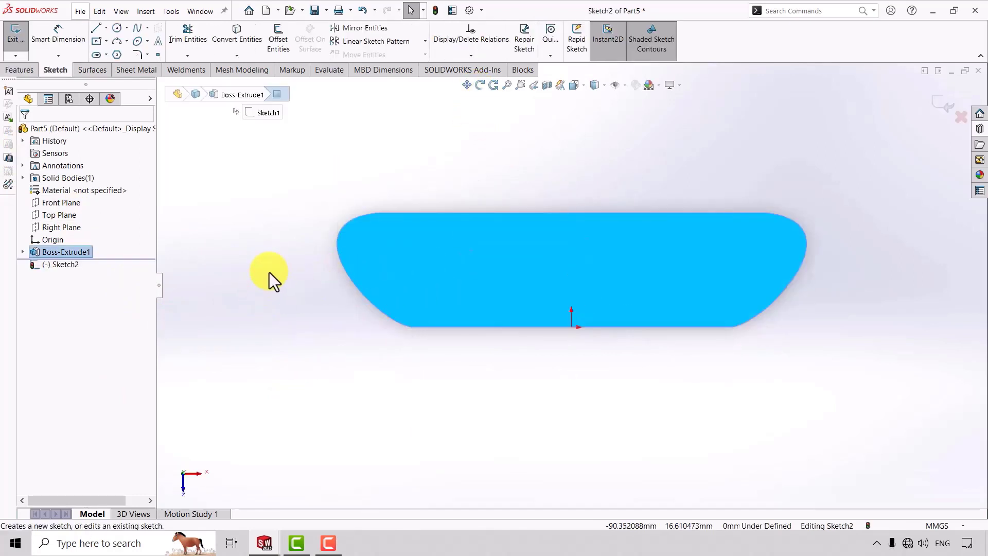
left_click(270, 43)
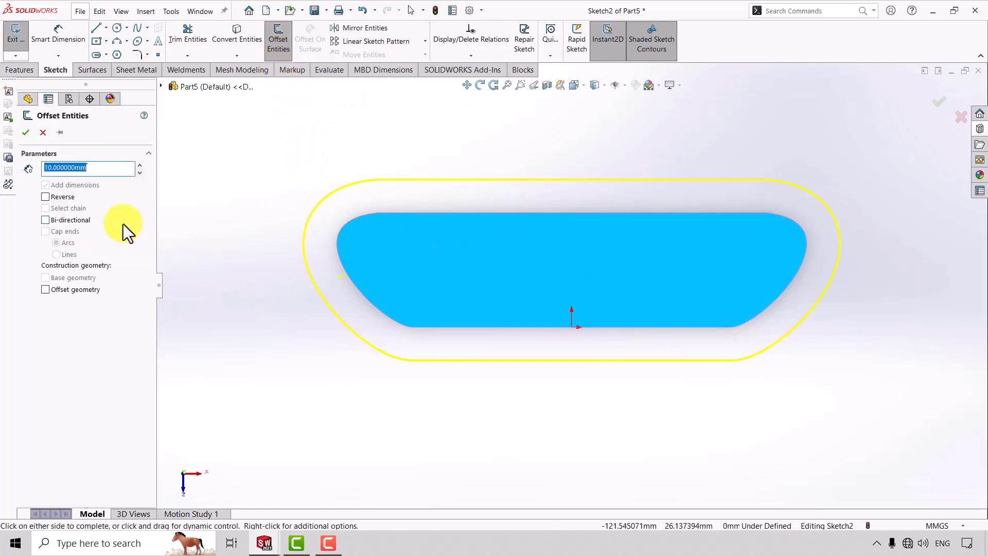
type("10")
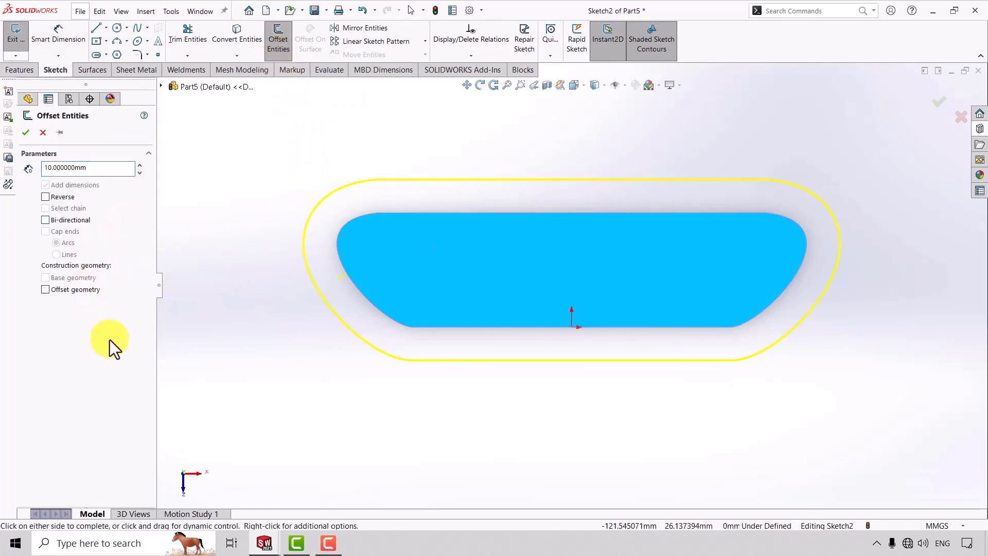
left_click(25, 132)
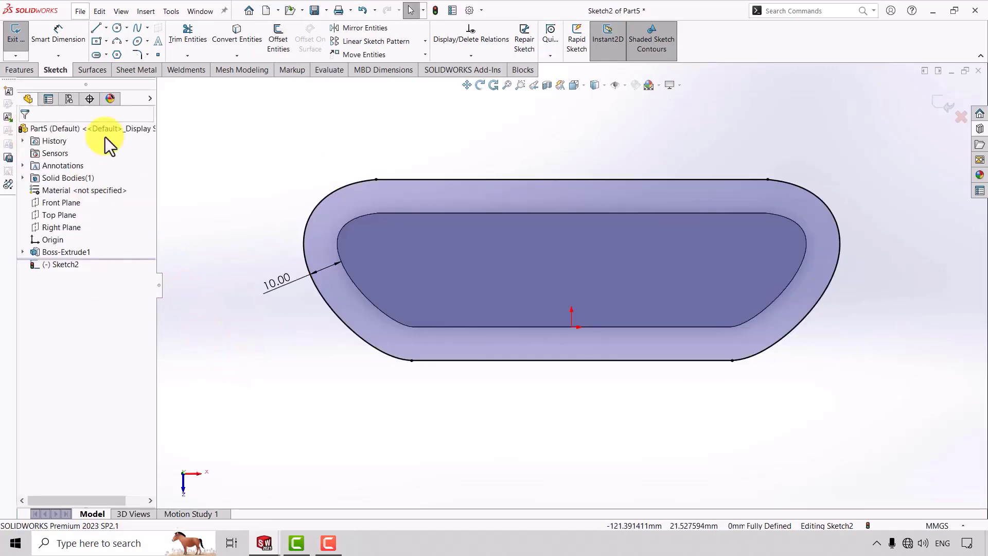
- Extrude the offset outline 8 mm as a second boss and orbit to check it
left_click(19, 70)
left_click(18, 38)
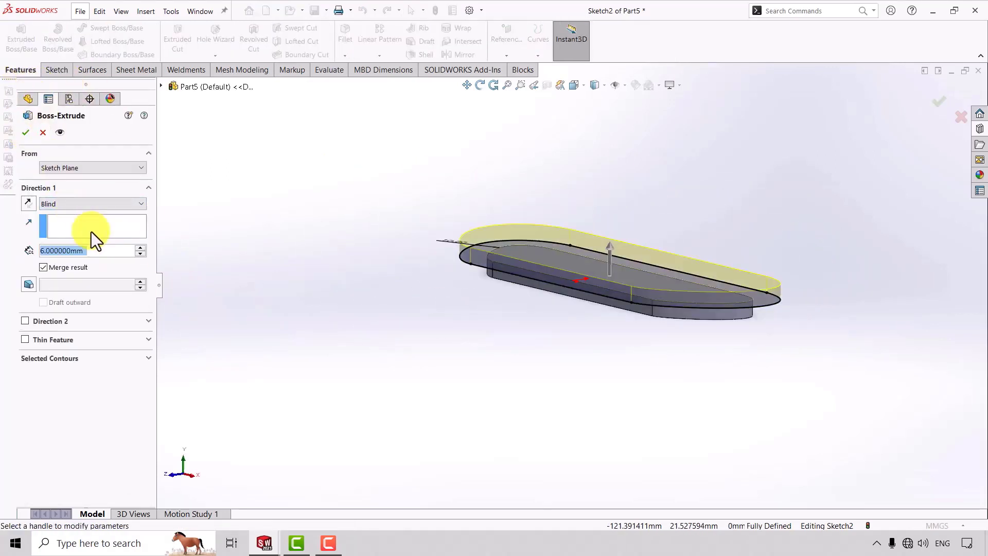
type("8")
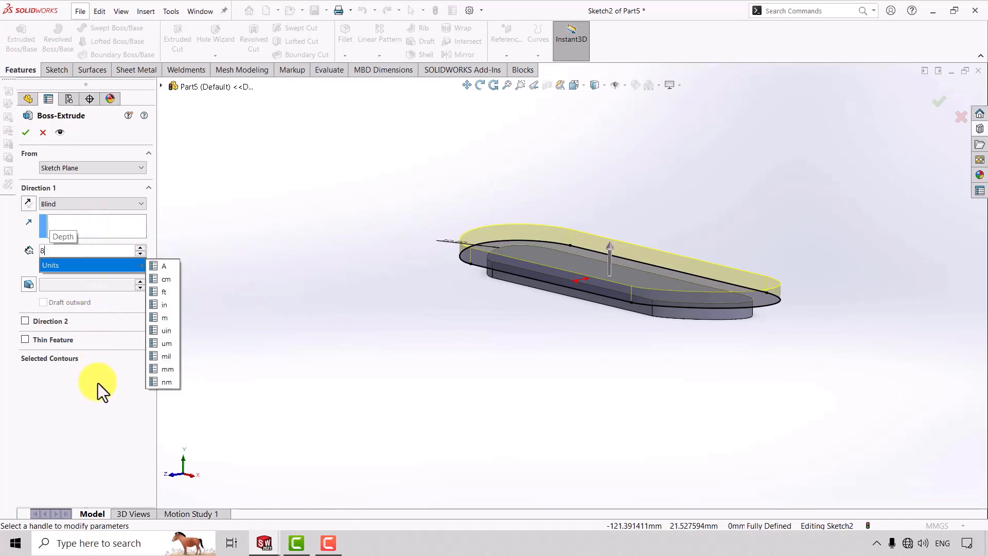
left_click(98, 383)
key("Return")
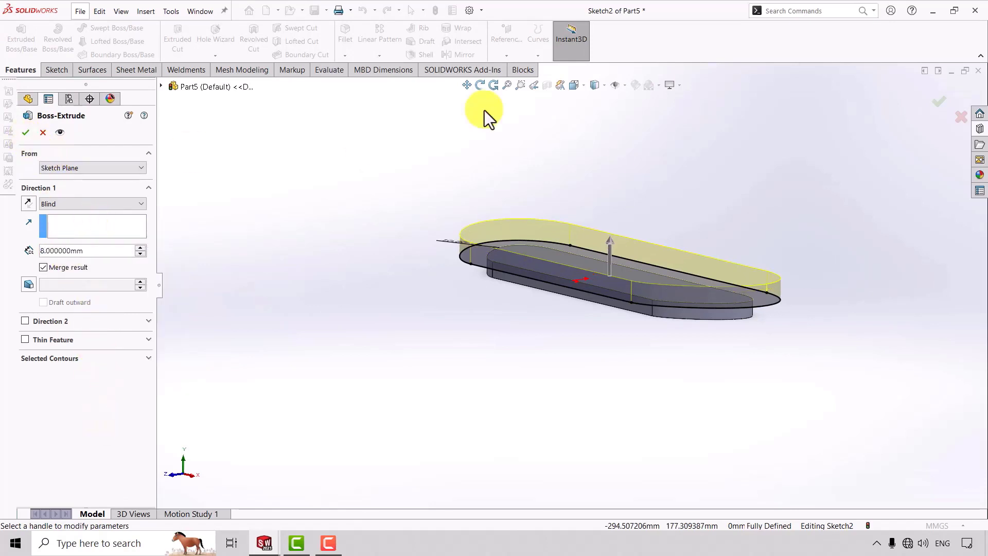
scroll(542, 295, "down", 3)
left_click(480, 85)
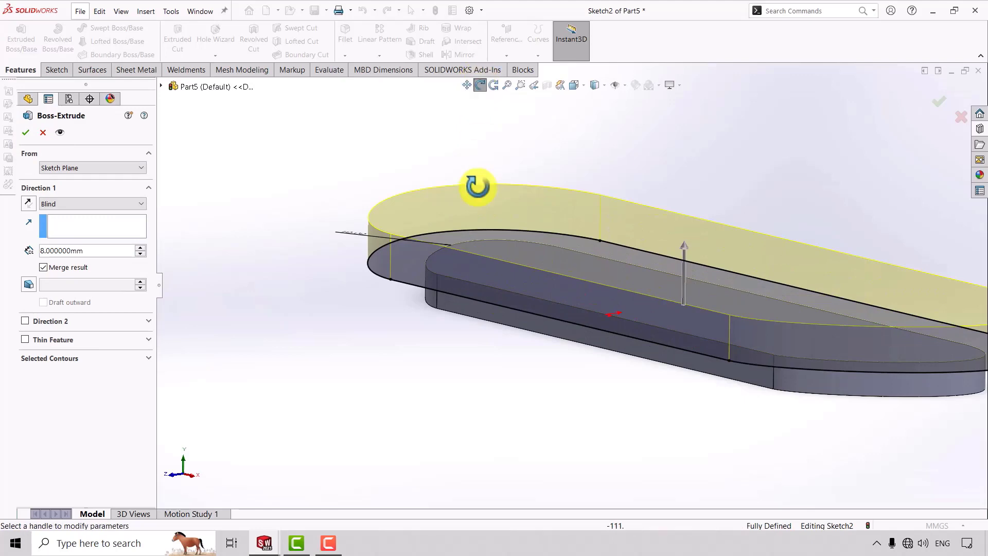
mouse_move(477, 189)
left_mouse_down()
mouse_move(480, 278)
mouse_move(543, 281)
mouse_move(494, 298)
left_mouse_up()
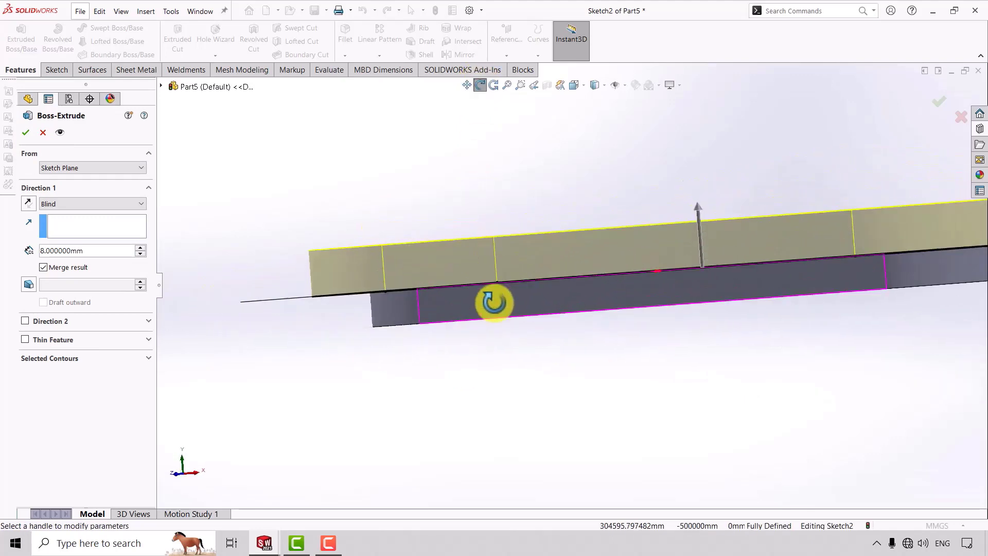
left_click(28, 133)
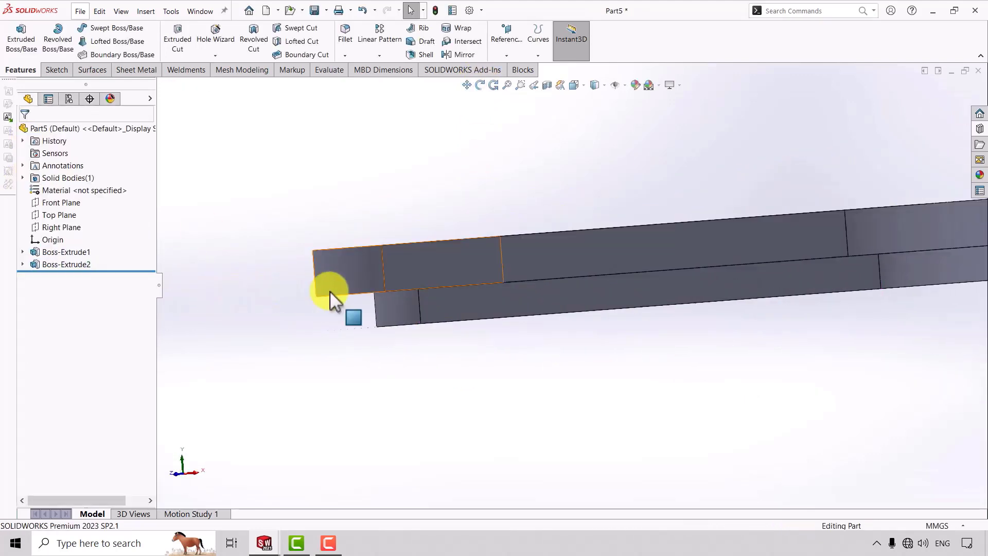
left_click(480, 85)
left_click_drag(536, 389, 528, 204)
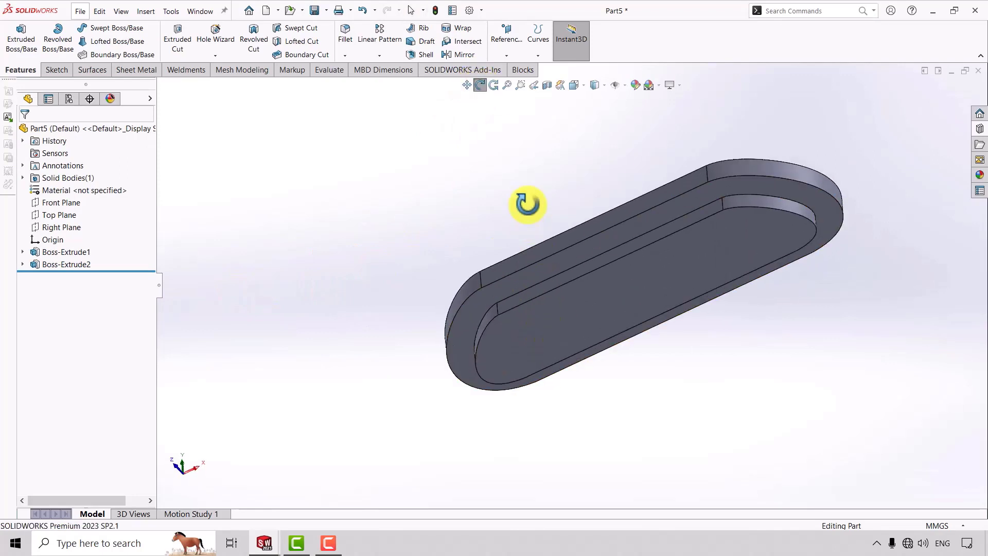
- Sketch a circle on the plate's inner face and dimension it Ø20 mm
left_click(480, 86)
left_click(674, 277)
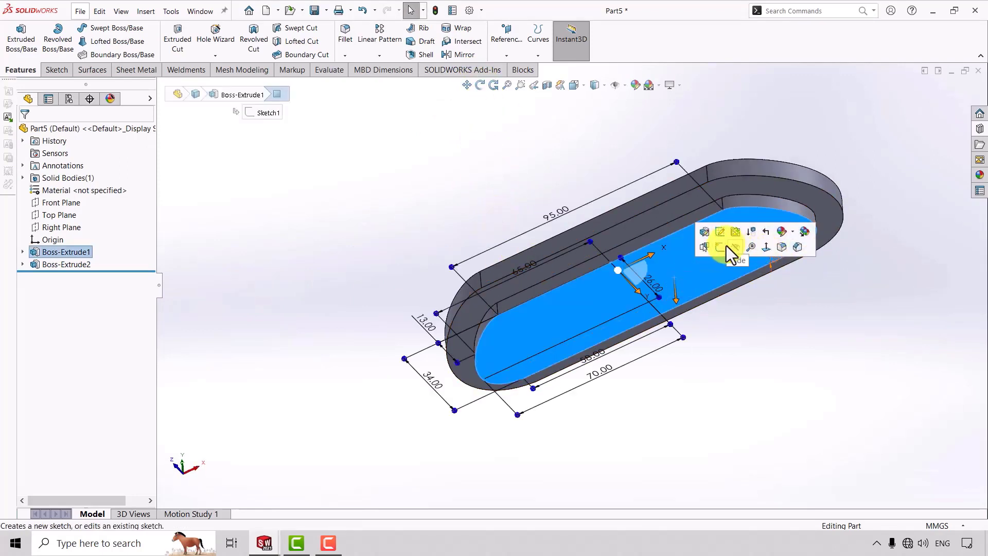
left_click(698, 252)
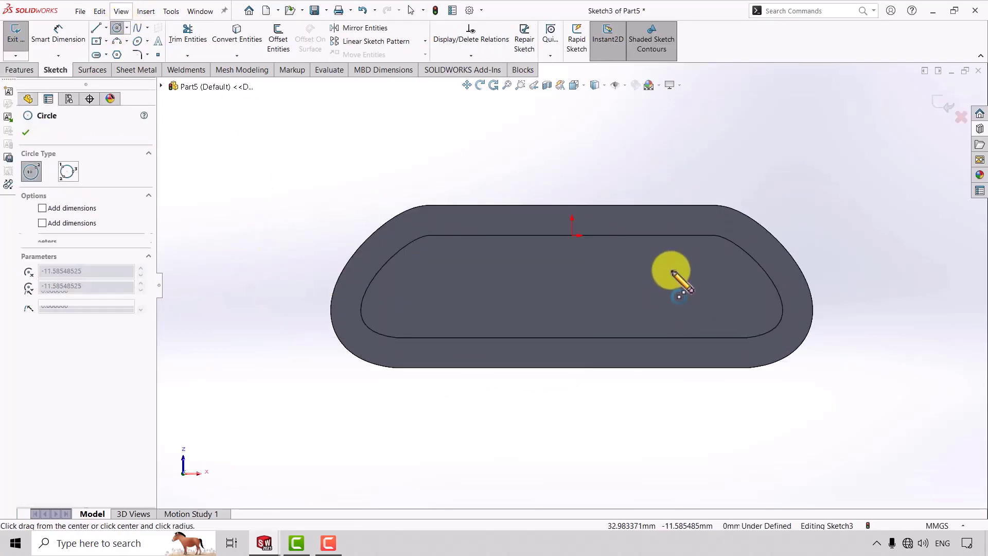
left_click(672, 270)
left_click(697, 287)
key("Escape")
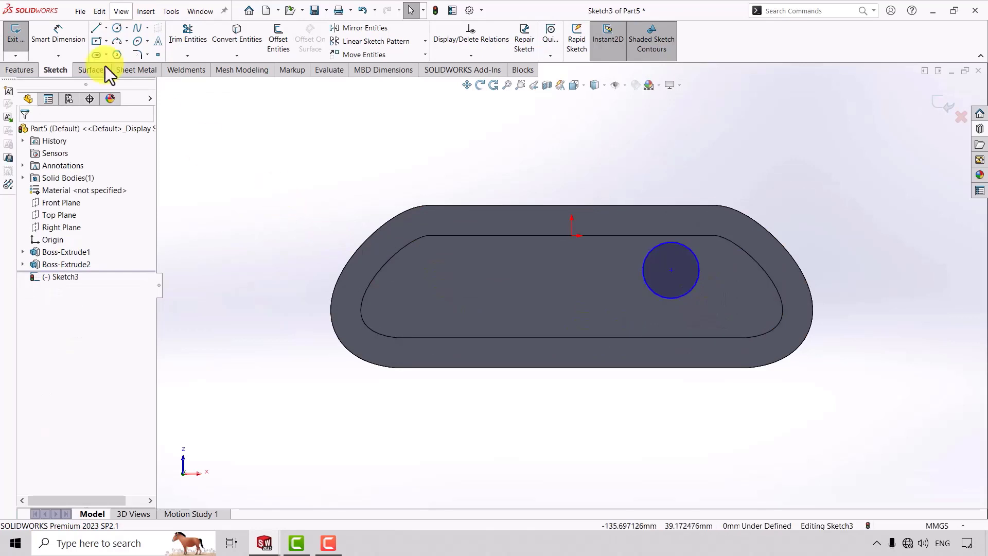
left_click(57, 32)
left_click(684, 300)
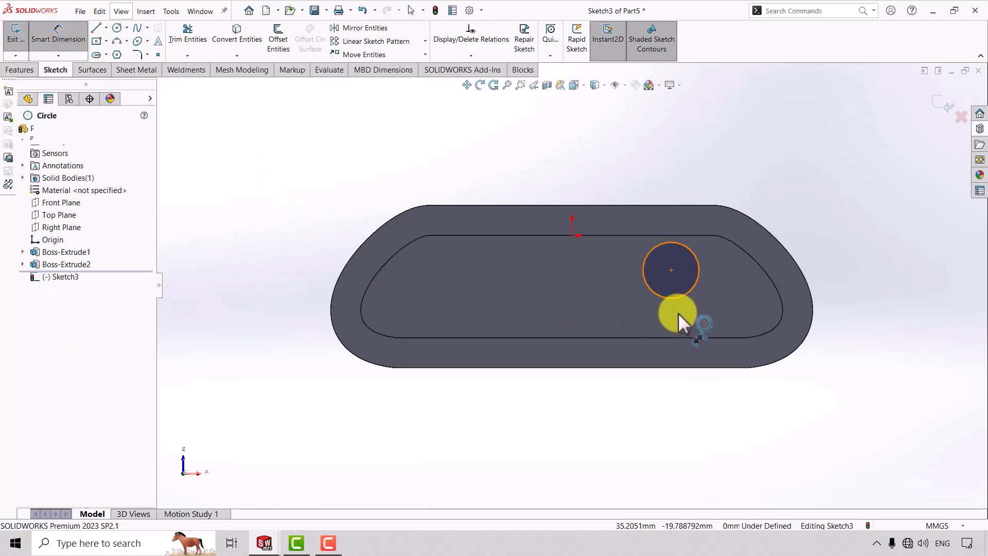
left_click(677, 410)
type("20")
key("Return")
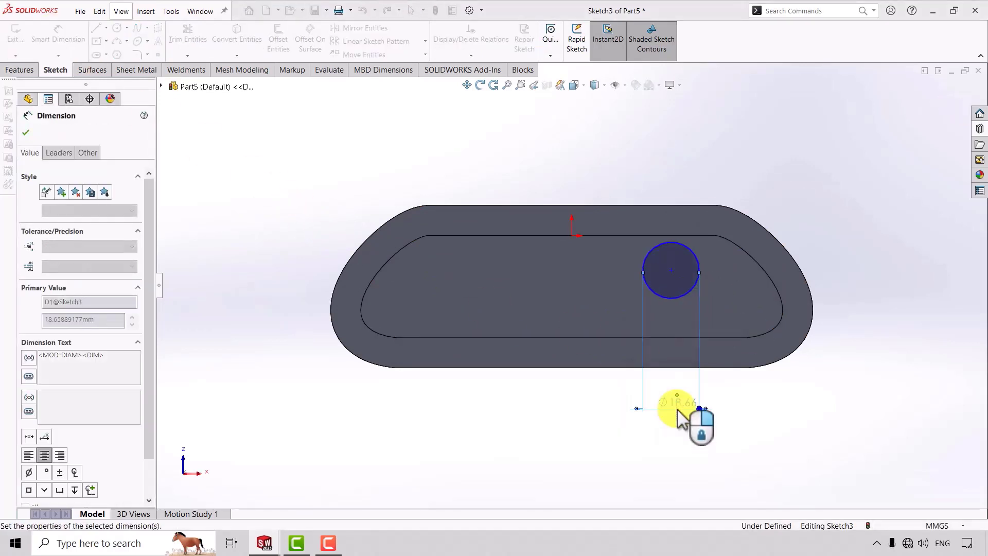
- Dimension the circle's centre 29 mm from the plate's bottom edge
left_click(671, 270)
left_click(675, 369)
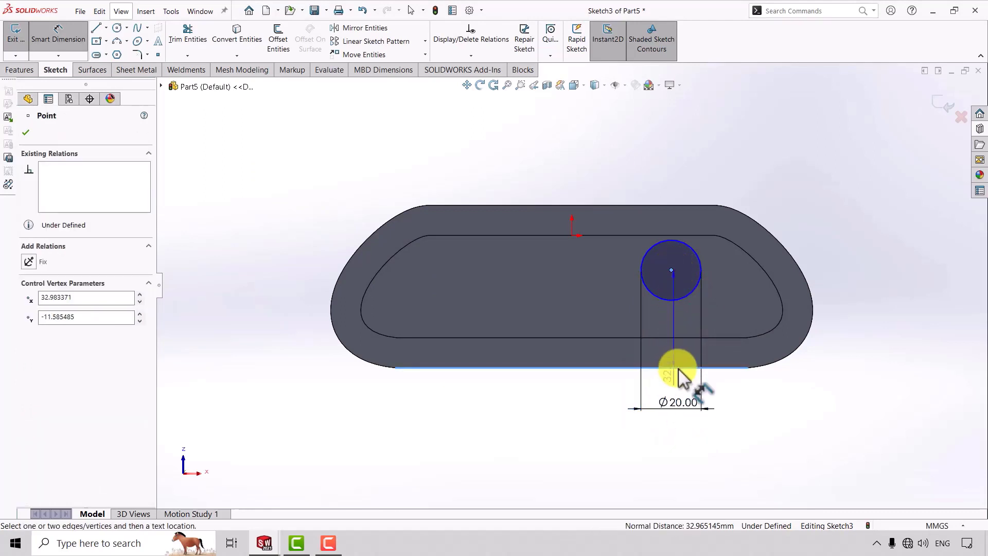
left_click(869, 340)
type("29")
key("Return")
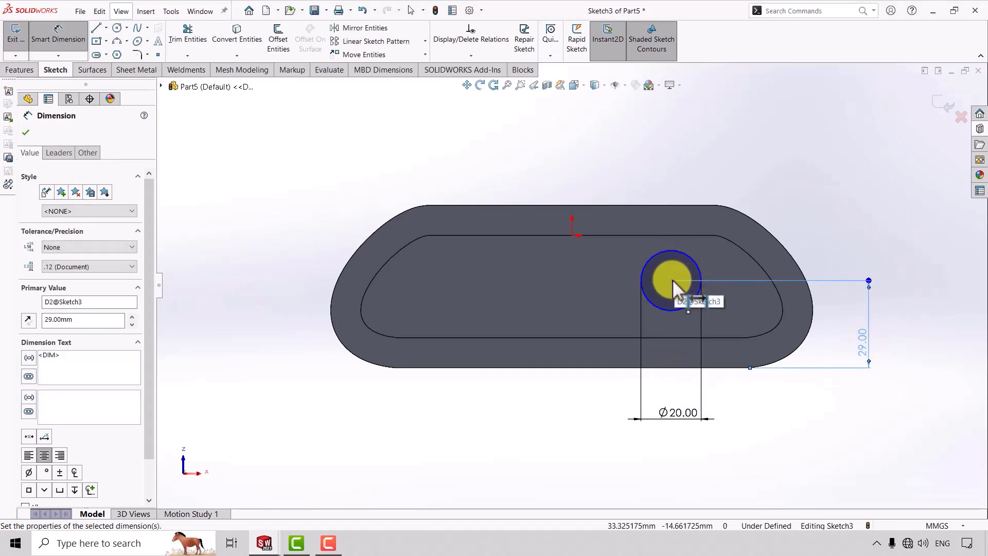
scroll(677, 277, "down", 3)
left_click(634, 132)
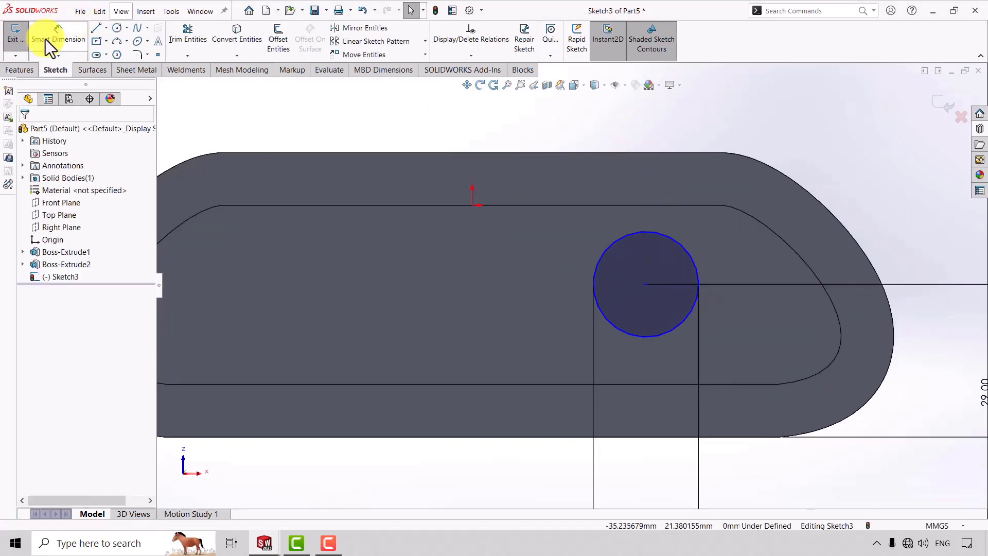
- Dimension the circle's centre 30 mm from the origin and exit the sketch
left_click(646, 285)
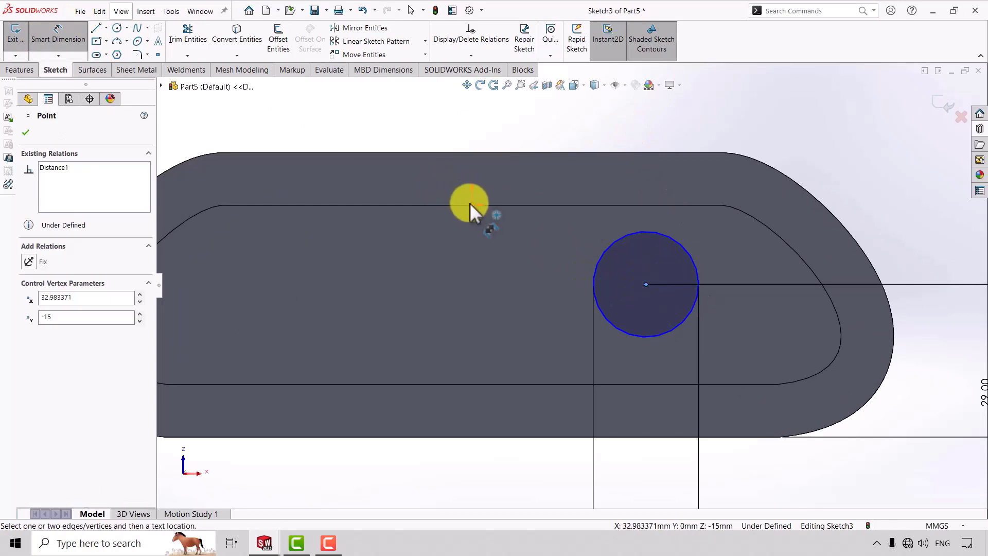
left_click(472, 205)
left_click(571, 131)
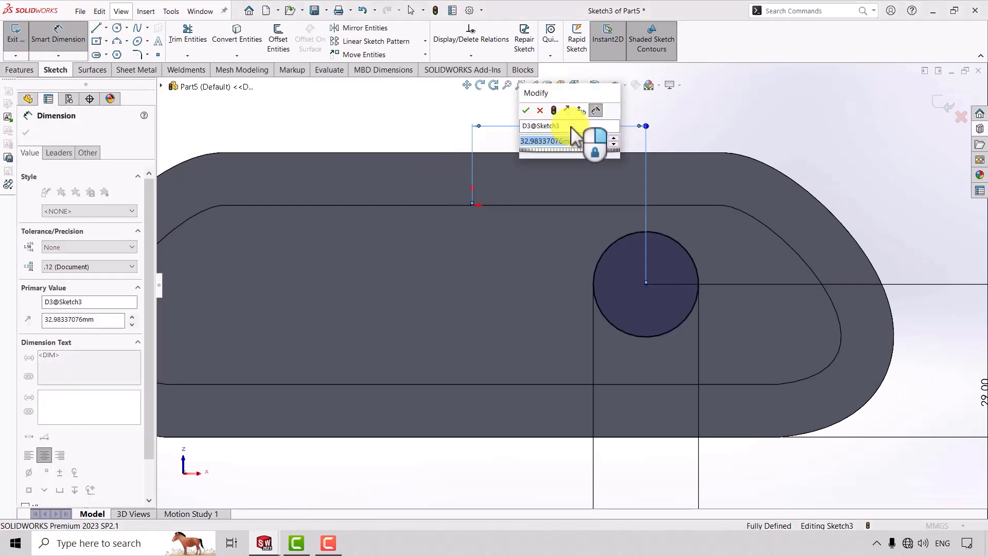
type("30")
key("Return")
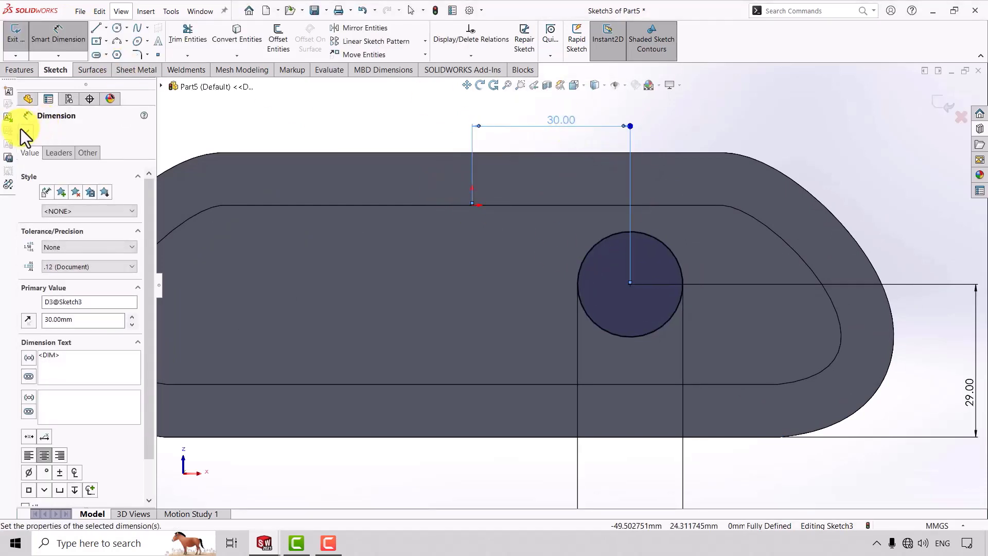
left_click(25, 131)
left_click(942, 108)
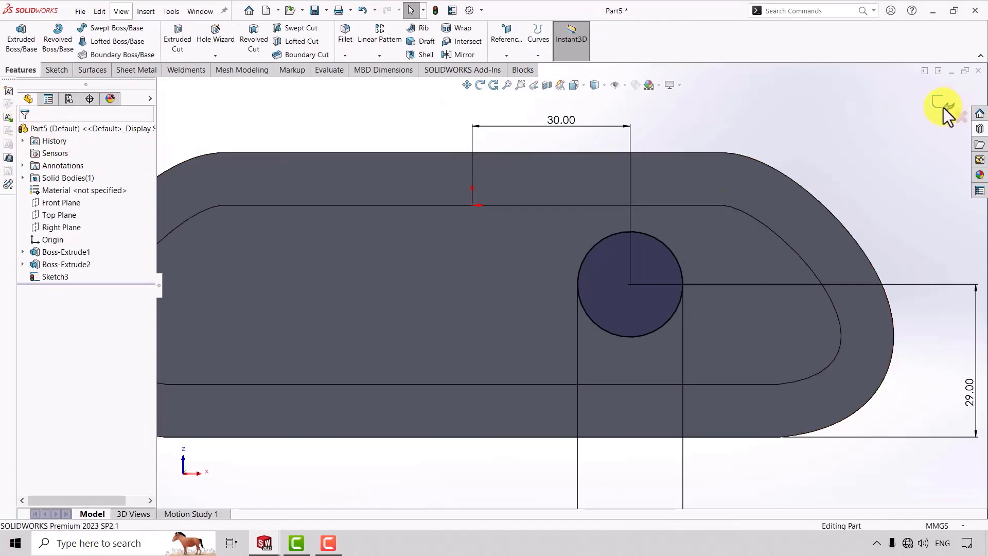
- Project the circle sketch as a split line onto the inner face, then begin a Forming Tool
left_click(495, 146)
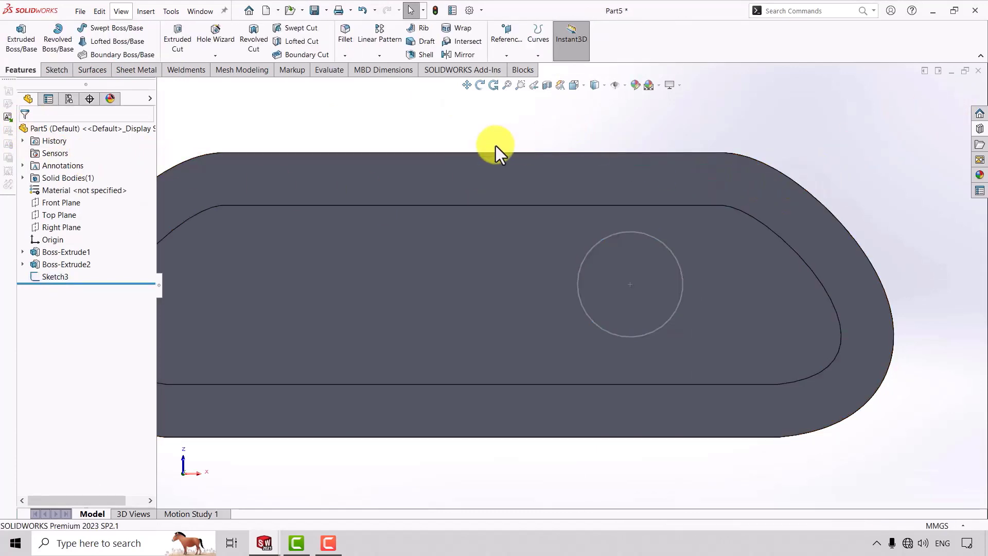
left_click(480, 85)
scroll(556, 150, "up", 2)
left_click_drag(556, 150, 511, 209)
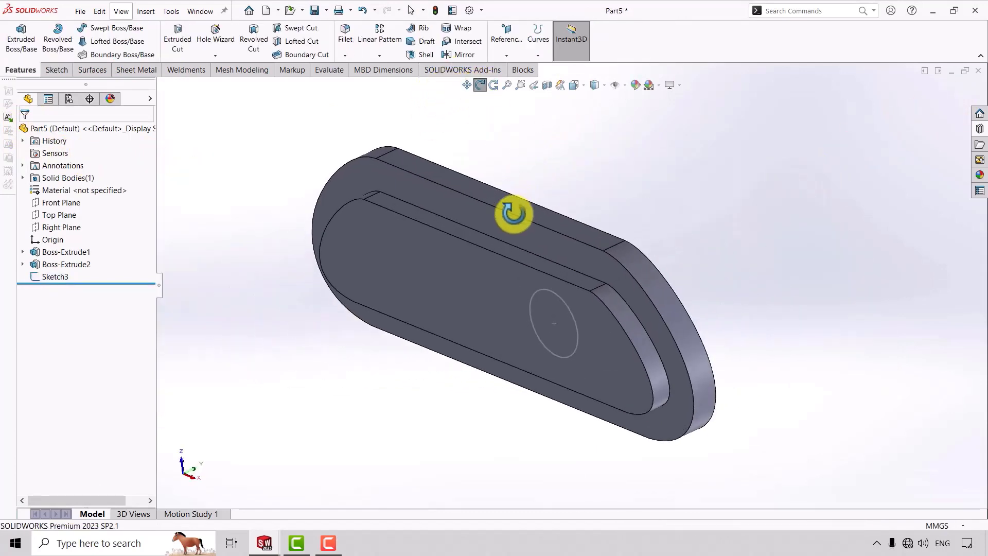
left_click(480, 84)
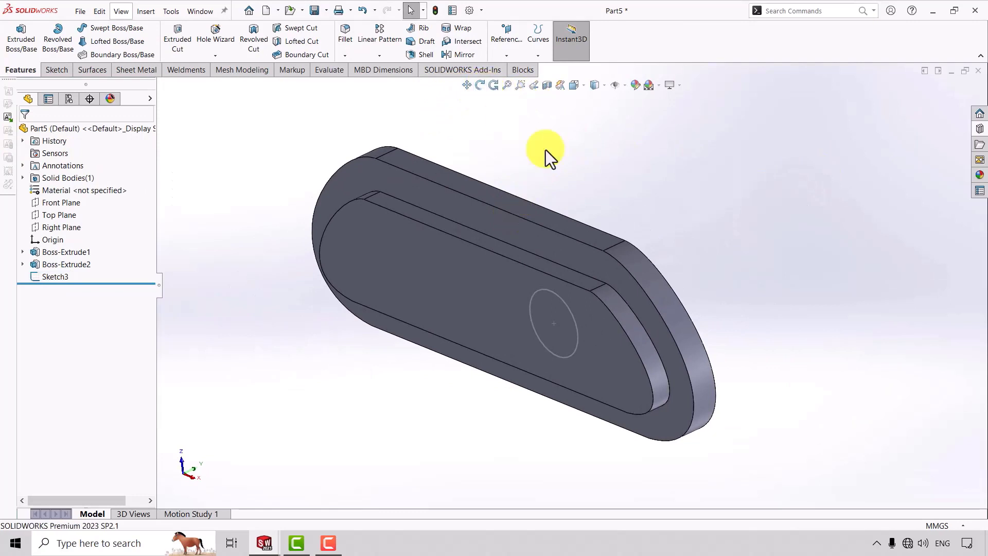
left_click(538, 54)
left_click(551, 69)
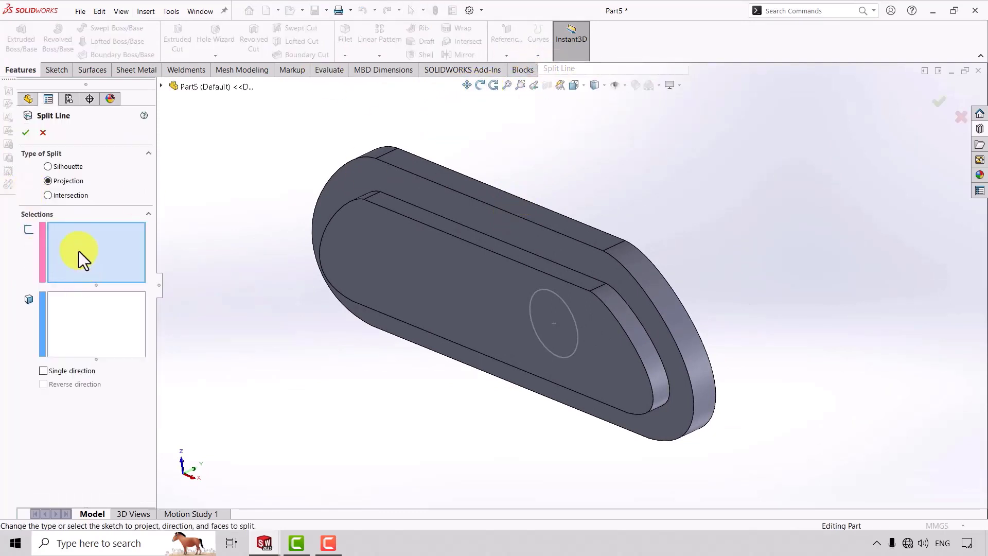
left_click(563, 301)
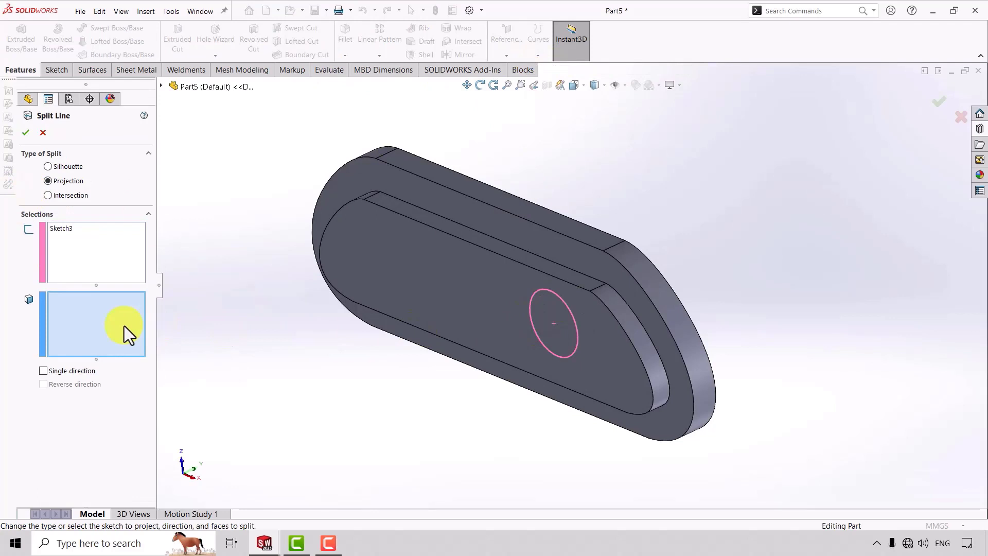
left_click(502, 267)
left_click(26, 132)
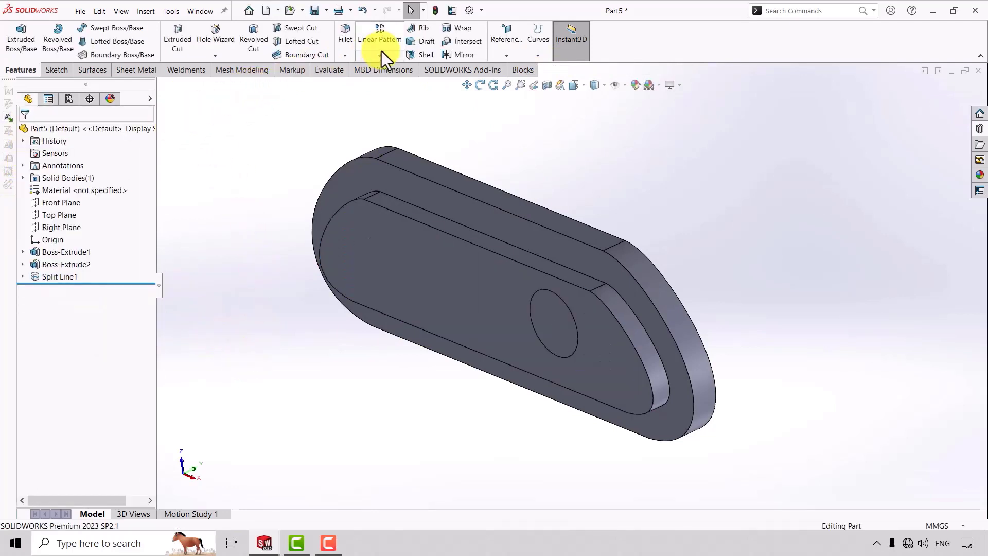
left_click(136, 70)
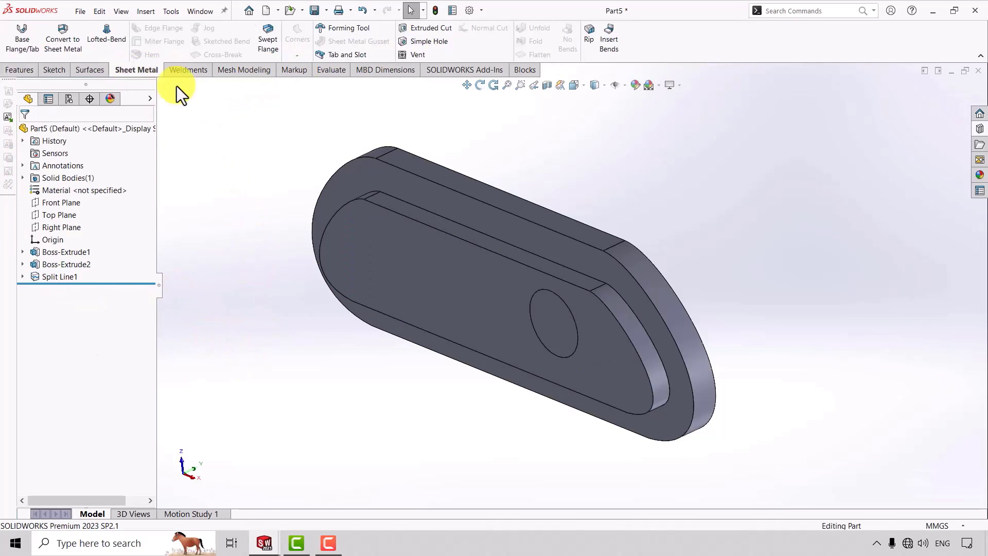
left_click(341, 30)
- Complete the form tool with the outer rim as stopping face and the circular face removed
left_click(438, 199)
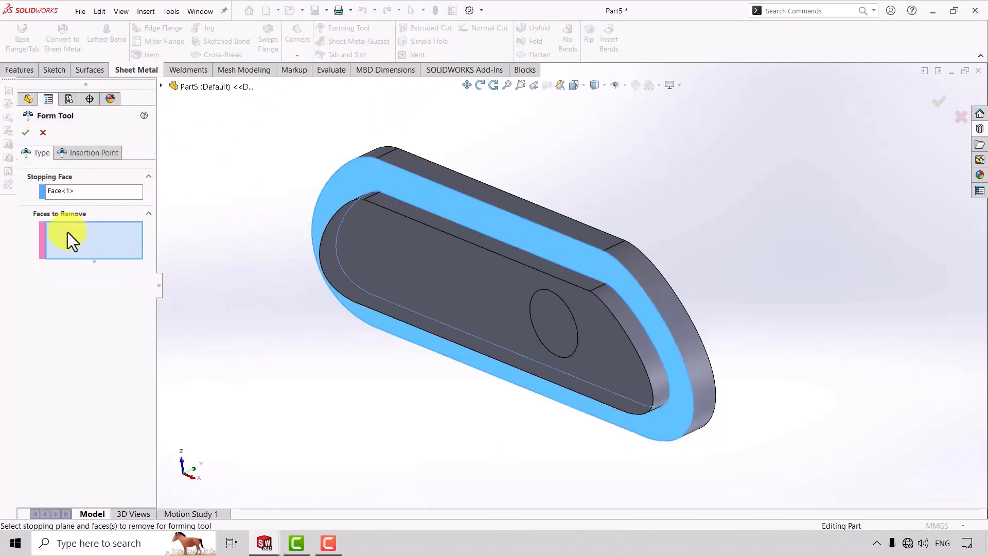
left_click(557, 325)
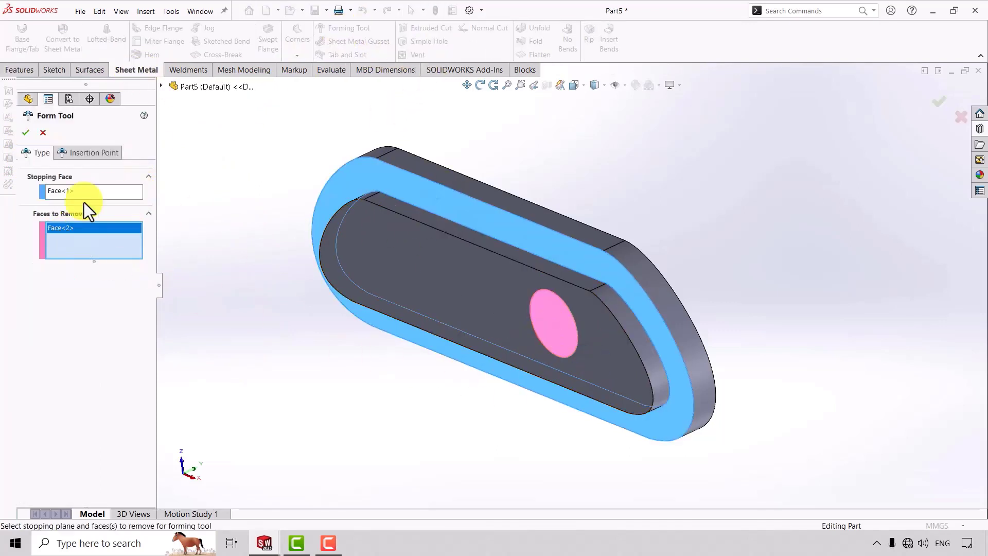
left_click(24, 133)
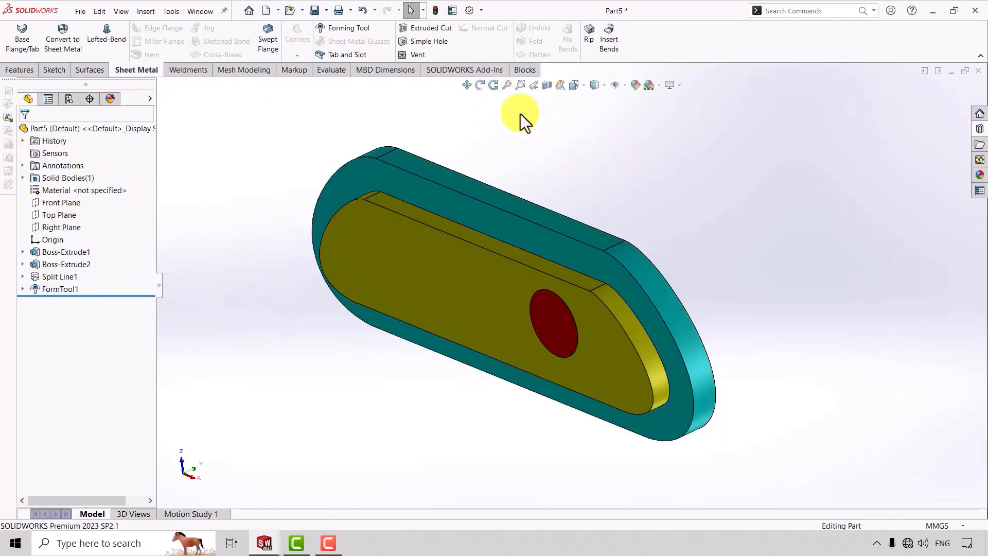
key("ctrl+7")
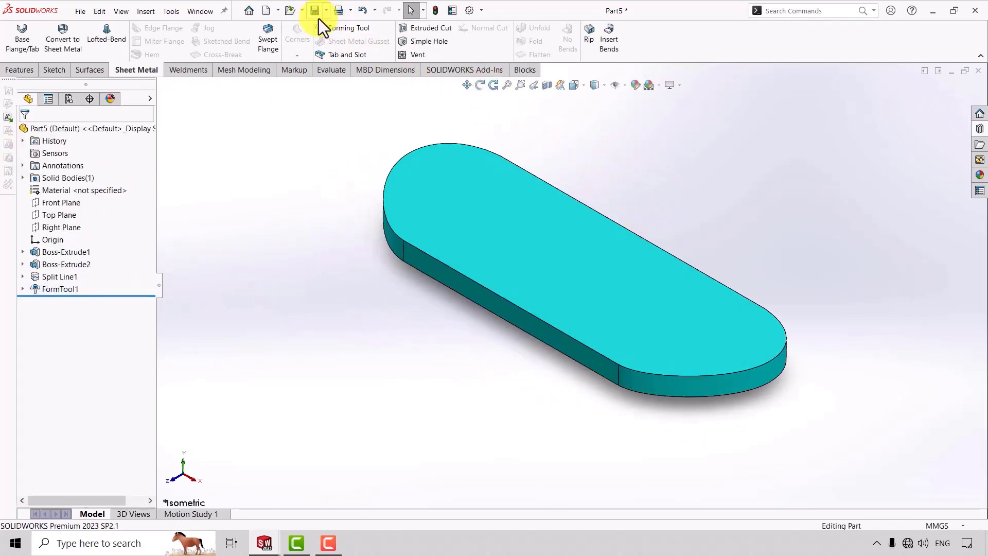
- Save the part as a Form Tool (*.sldftp) file in the Maktabino design library folder
left_click(326, 10)
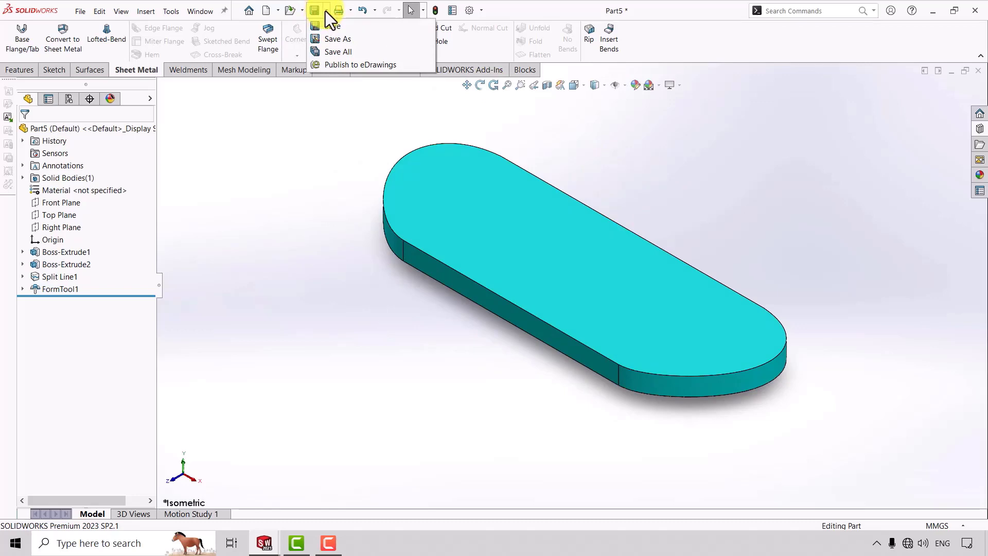
left_click(329, 40)
left_click(230, 279)
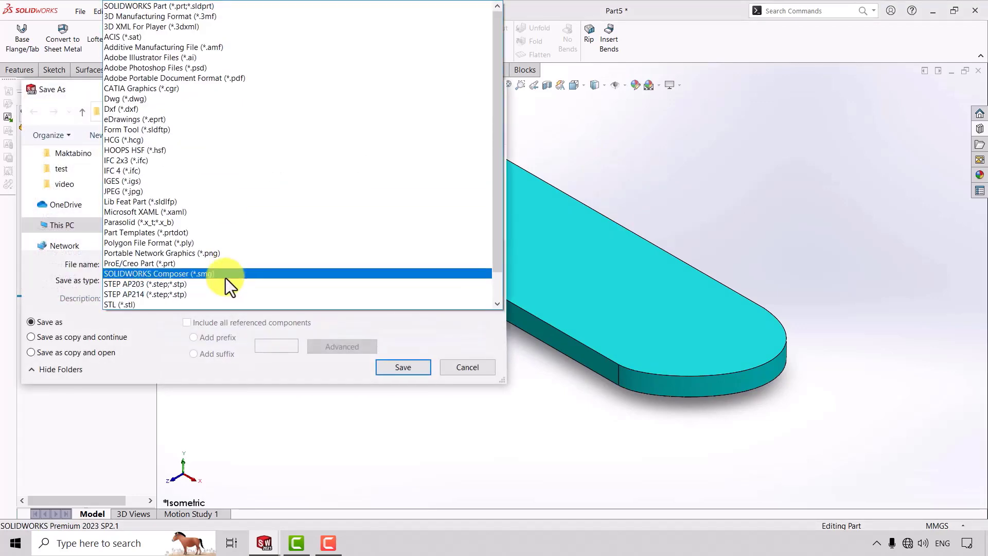
left_click(178, 129)
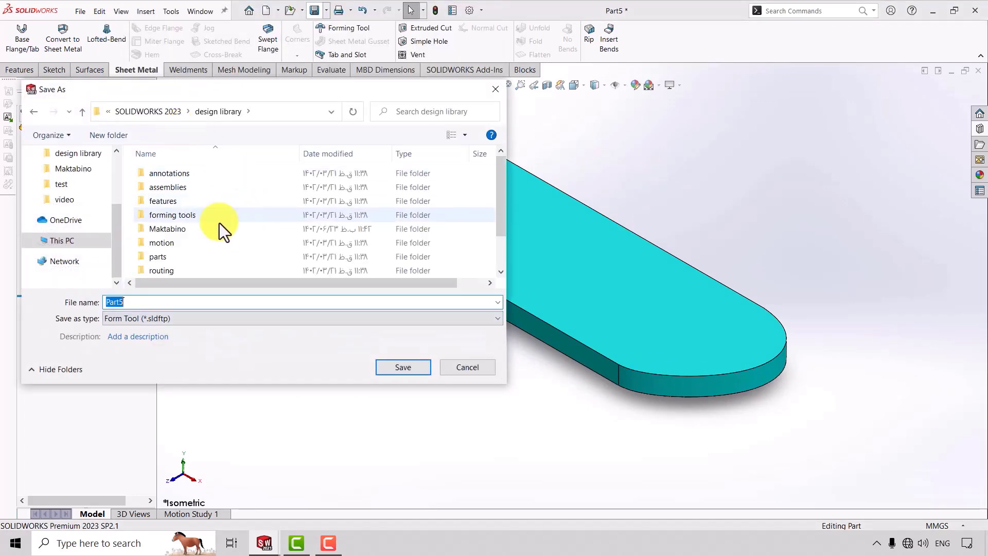
double_click(205, 234)
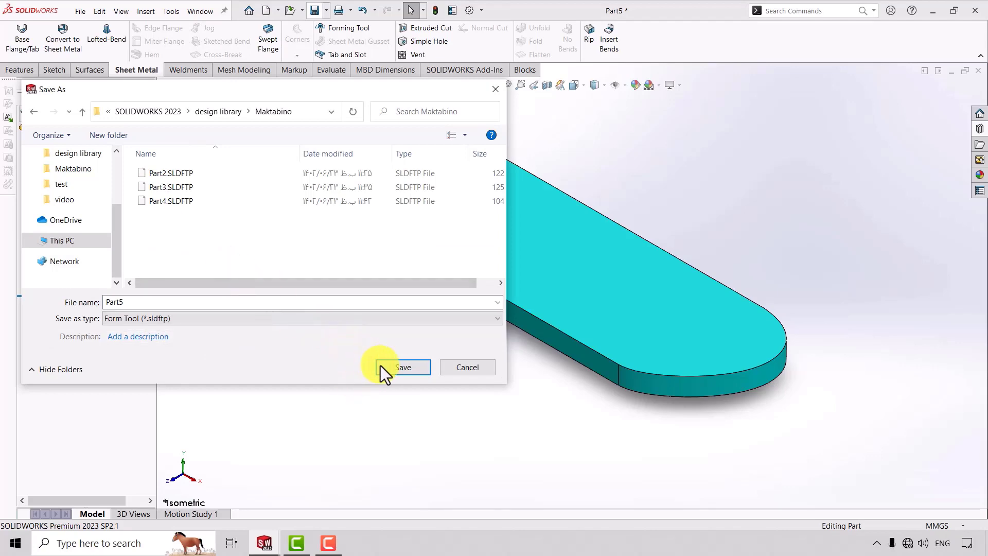
left_click(403, 367)
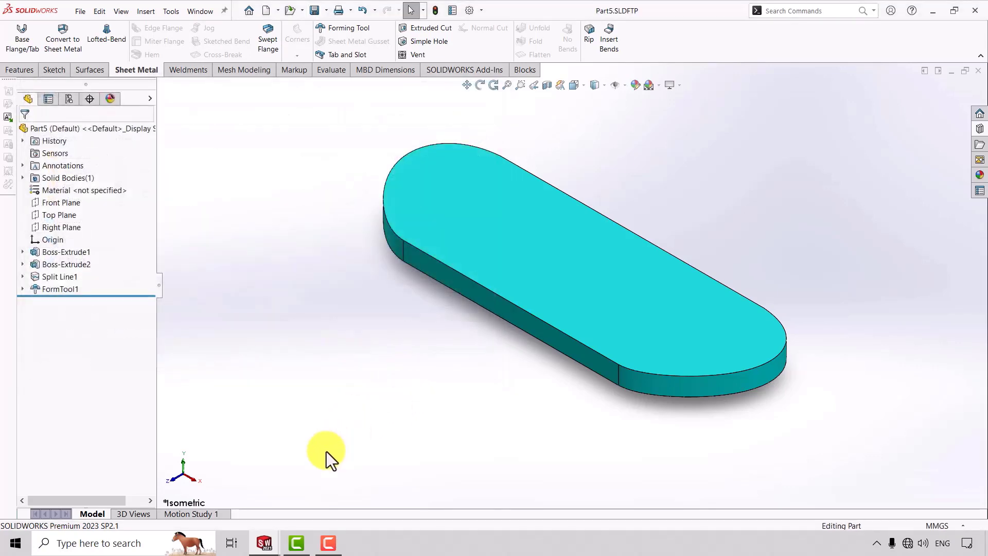
- Drop the Part5 slot form tool onto the sink tray's top face, rotated 180°
left_click(267, 530)
left_click(79, 452)
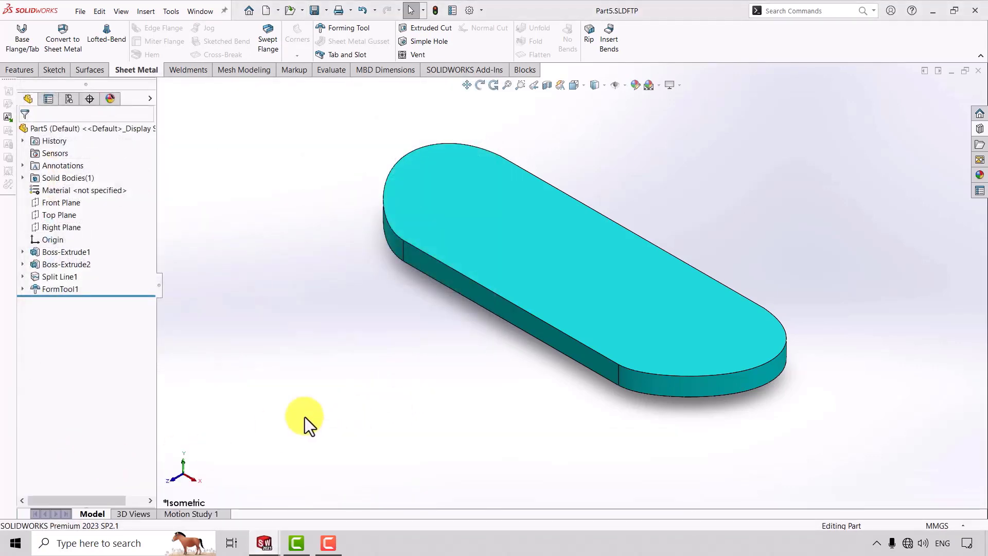
left_click(978, 133)
mouse_move(854, 252)
left_mouse_down()
mouse_move(619, 241)
mouse_move(621, 249)
left_mouse_up()
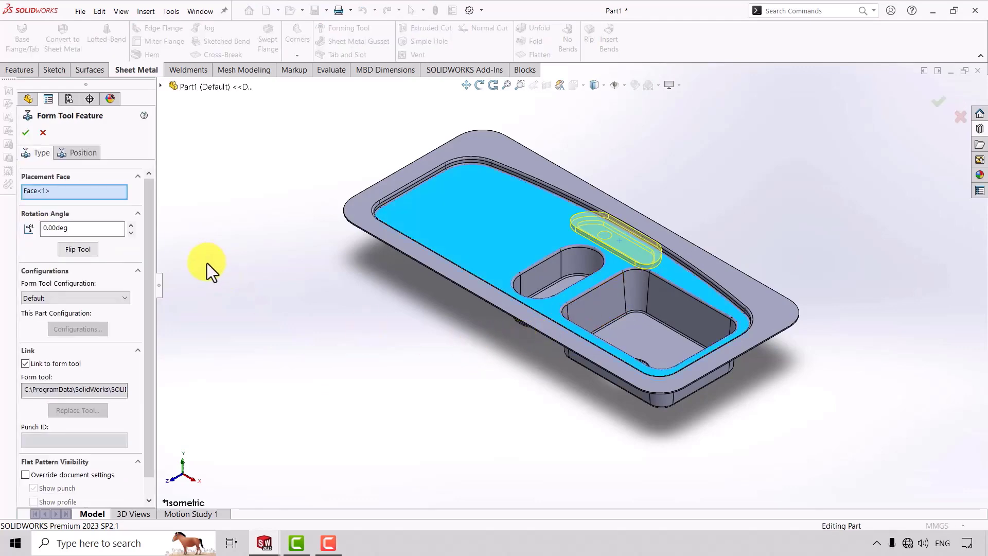
left_click(476, 85)
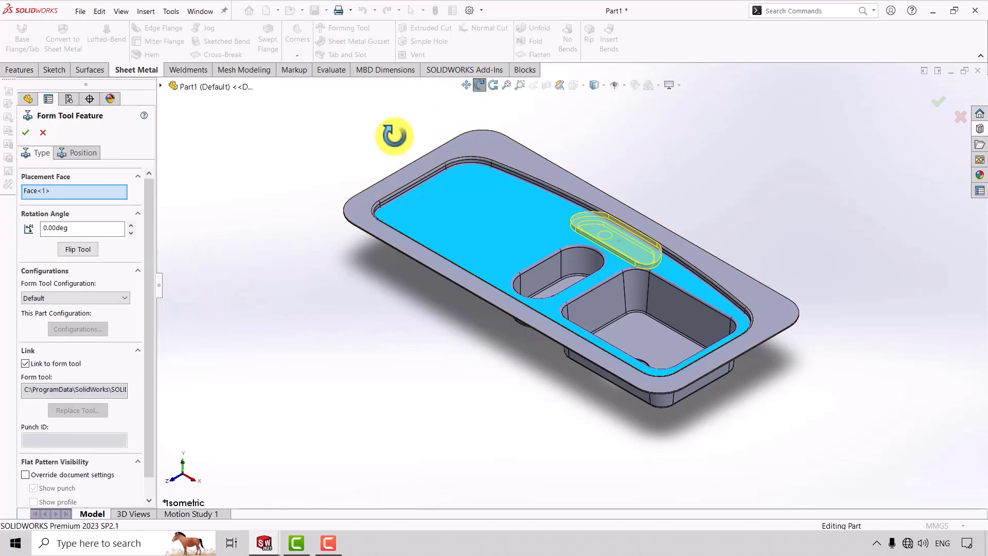
left_click_drag(397, 132, 419, 292)
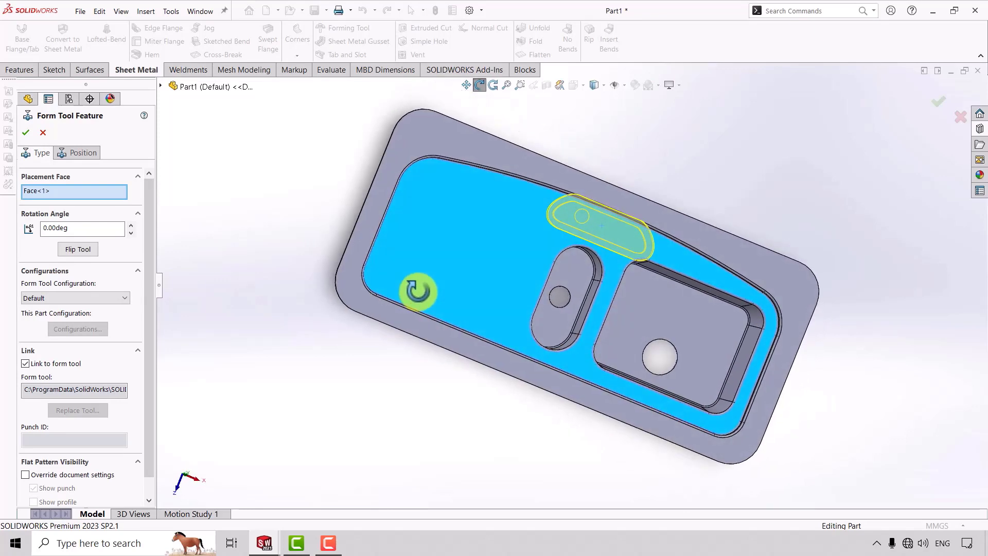
left_click_drag(420, 292, 375, 300)
left_click(82, 227)
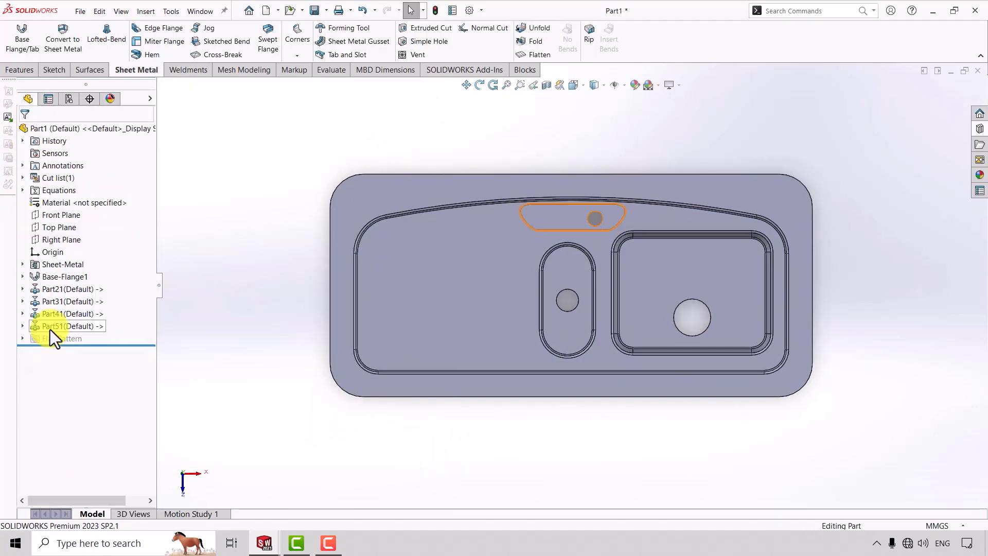
- Edit Part51's position and dimension the slot point 325 mm from the tray's left edge
left_click(50, 329)
left_click(61, 298)
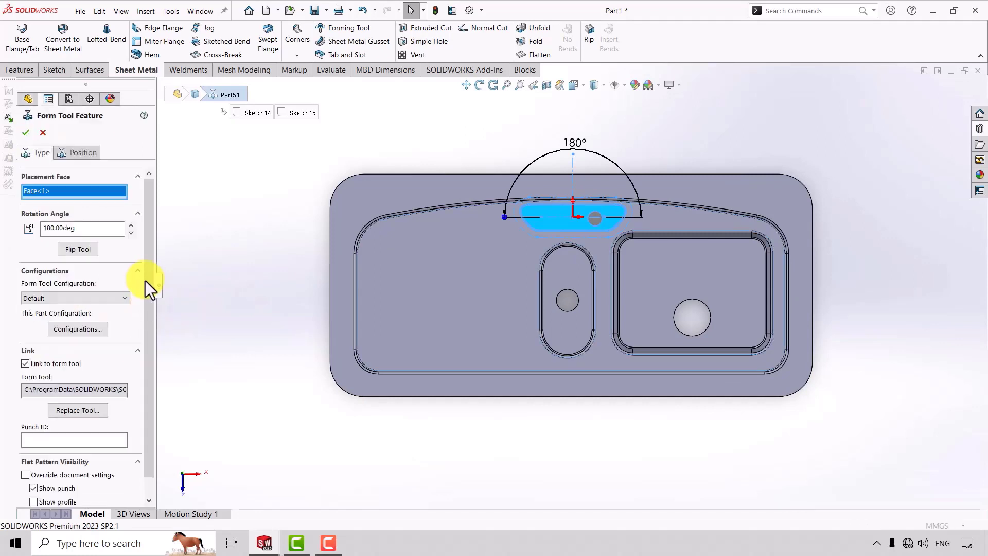
left_click(85, 154)
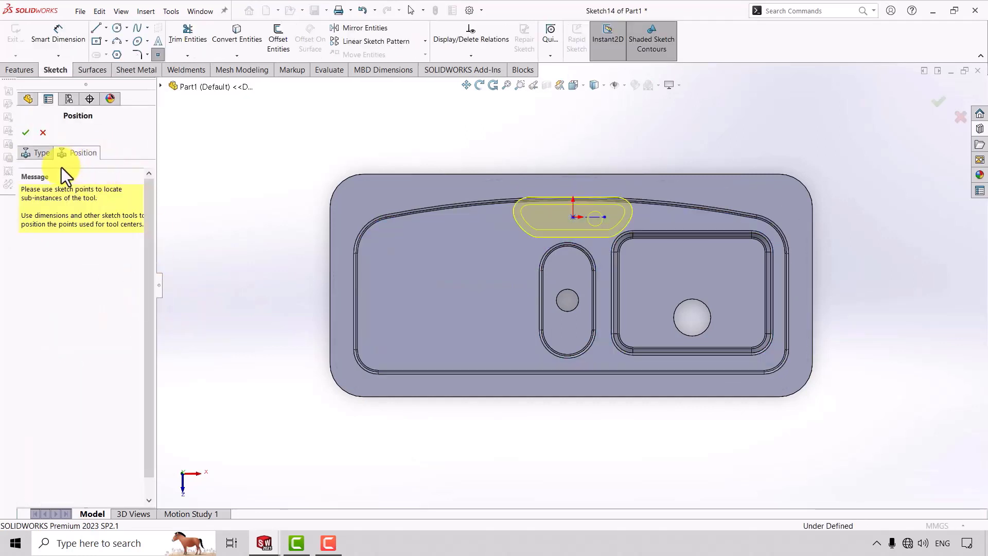
left_click(59, 32)
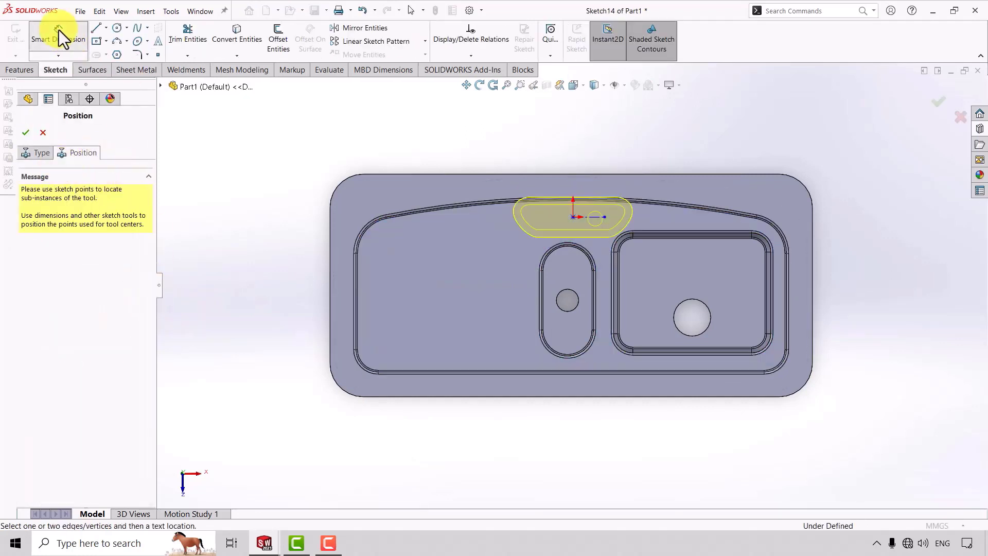
left_click(574, 217)
left_click(331, 237)
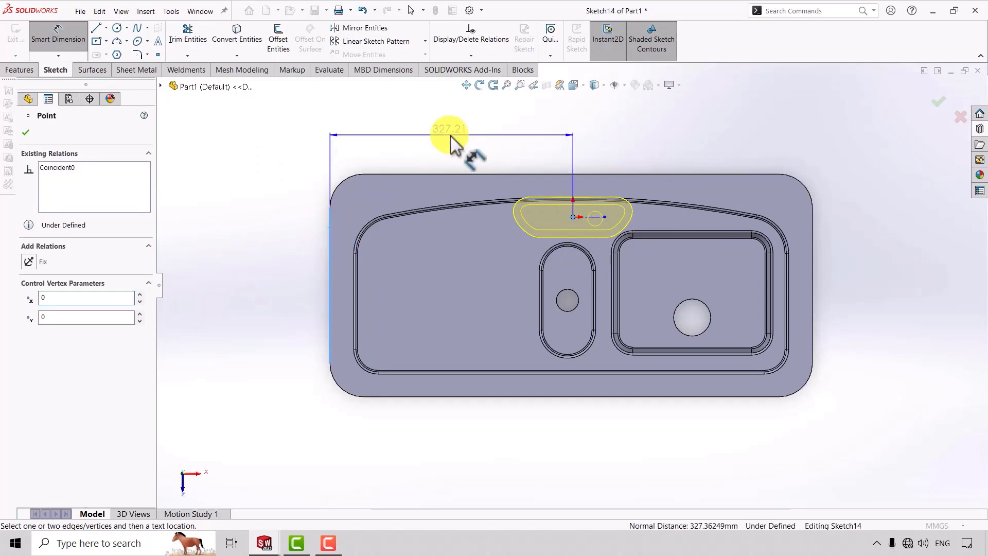
left_click(450, 144)
type("321")
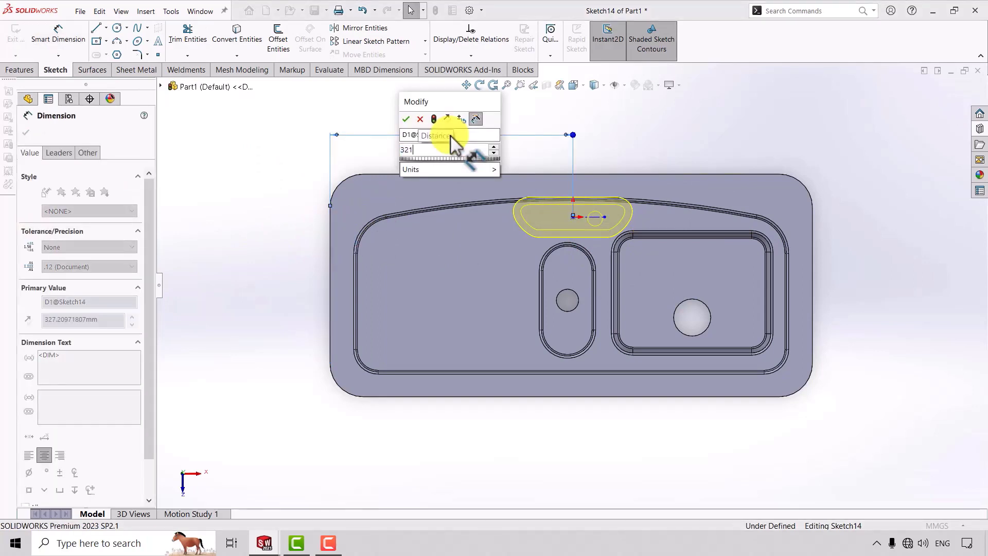
type("25")
key("Return")
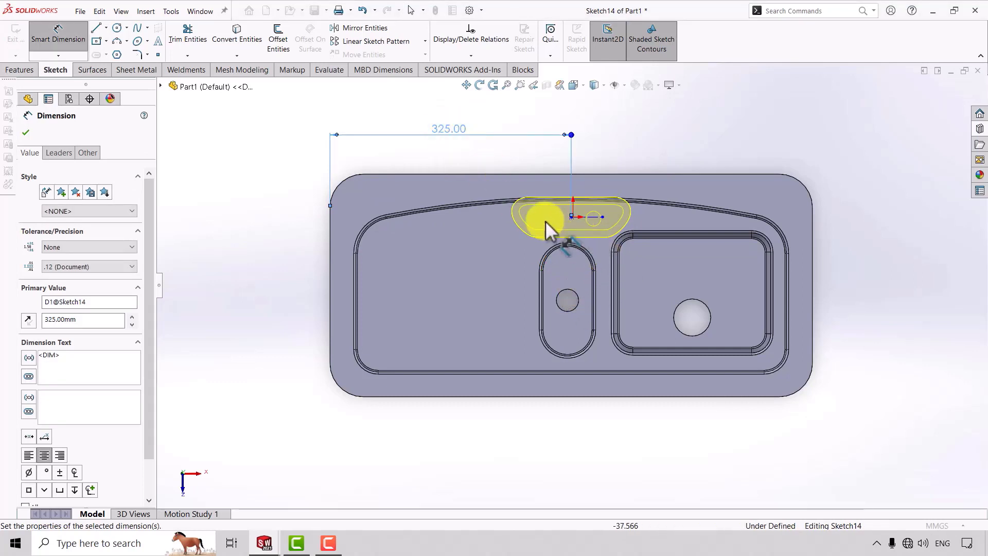
key("Escape")
key("Escape")
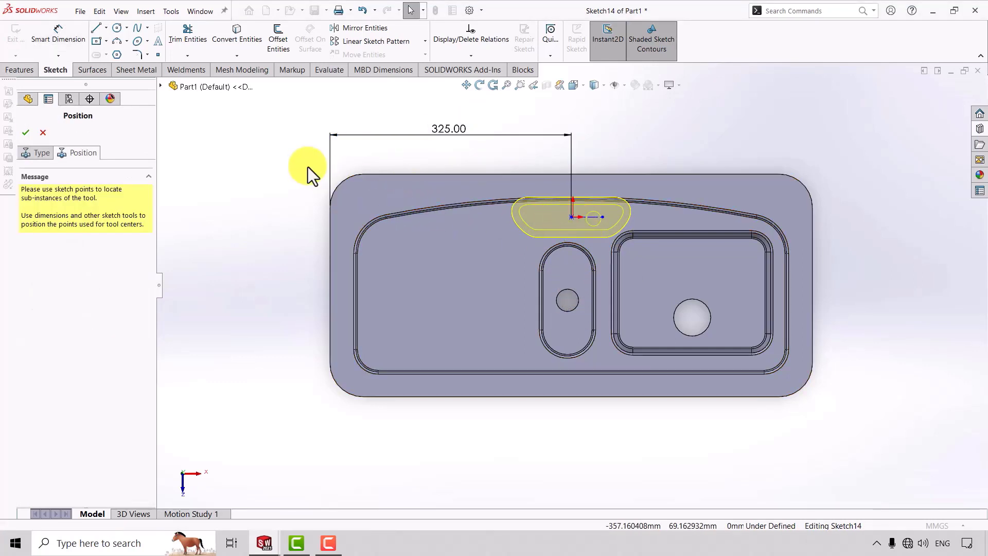
- Dimension the slot point 56 mm from the tray's top edge and apply the change
left_click(61, 37)
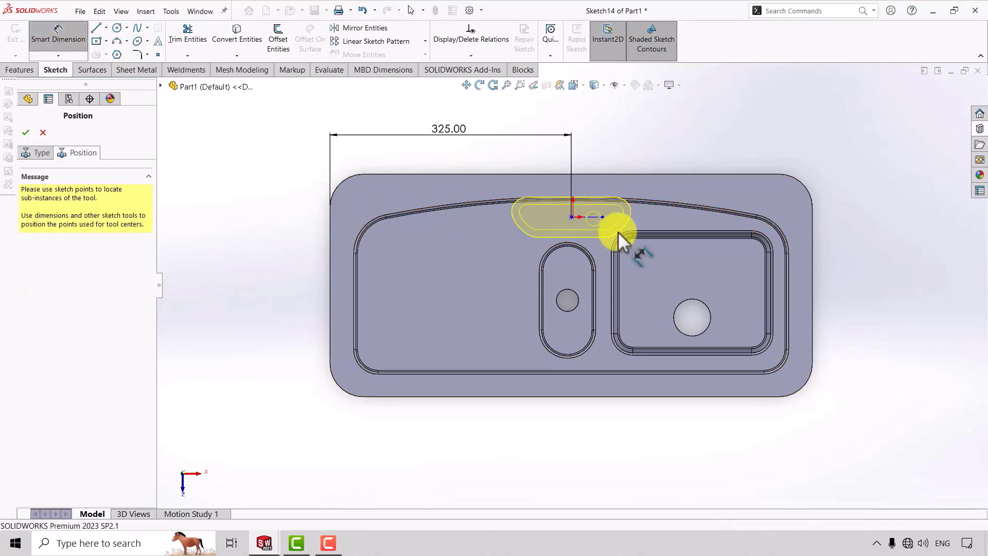
left_click(573, 217)
left_click(469, 173)
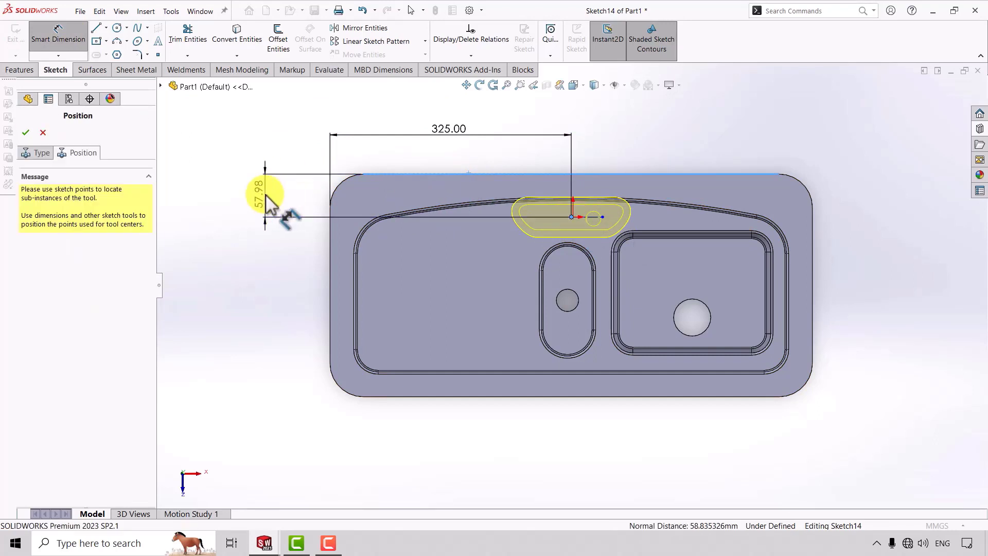
left_click(266, 194)
type("56")
key("Return")
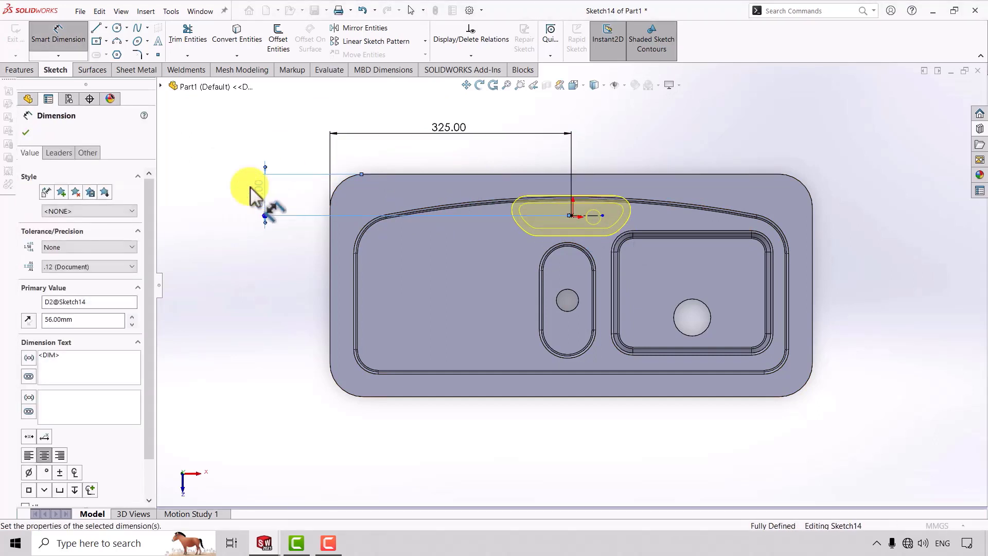
left_click(29, 133)
left_click(25, 132)
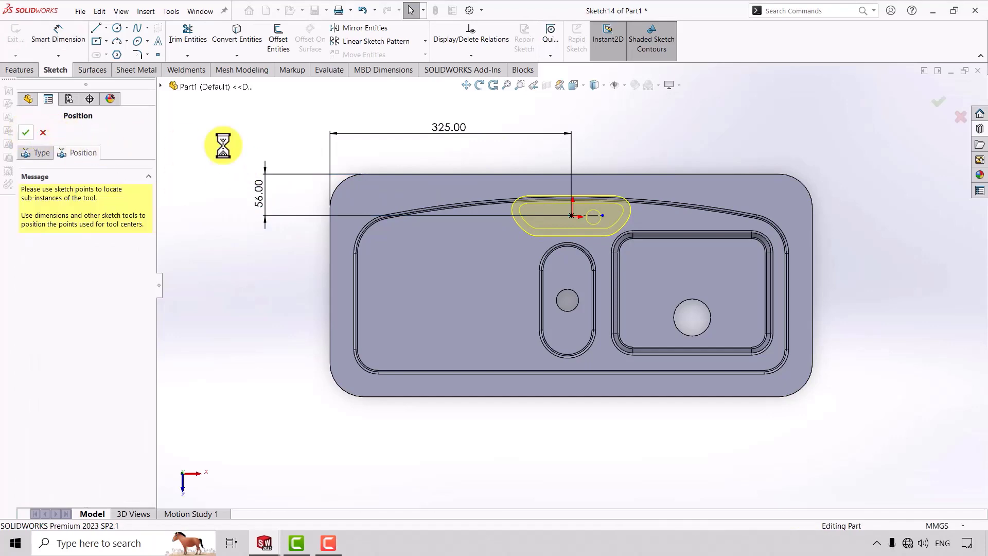
- Orbit the sink tray to check the Part51 slot, return to isometric, and save the part
left_click(477, 86)
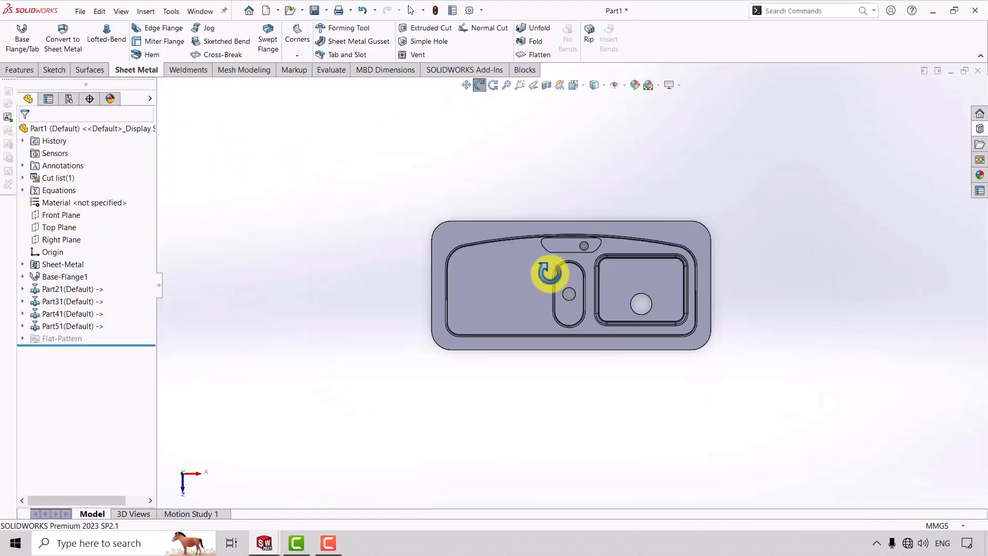
mouse_move(547, 269)
left_mouse_down()
mouse_move(453, 340)
mouse_move(596, 326)
mouse_move(582, 295)
mouse_move(470, 270)
mouse_move(508, 294)
mouse_move(440, 257)
mouse_move(653, 244)
left_mouse_up()
scroll(530, 271, "down", 5)
scroll(644, 255, "up", 5)
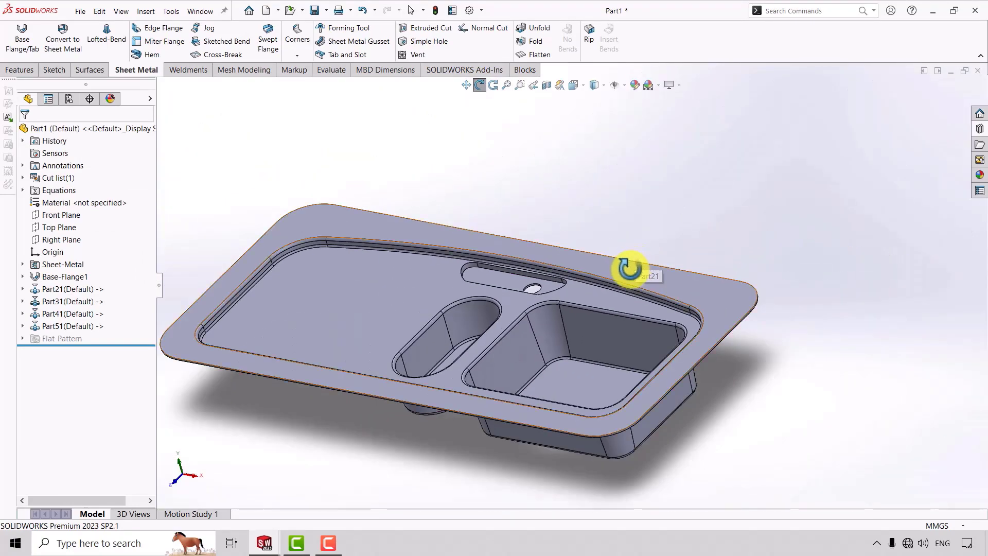
key("ctrl+7")
left_click(480, 86)
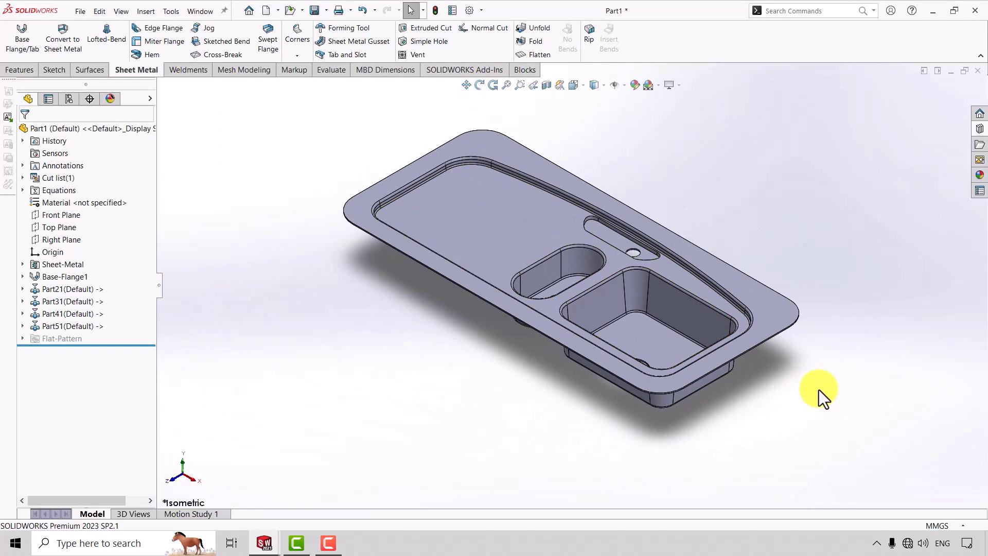
key("ctrl+s")
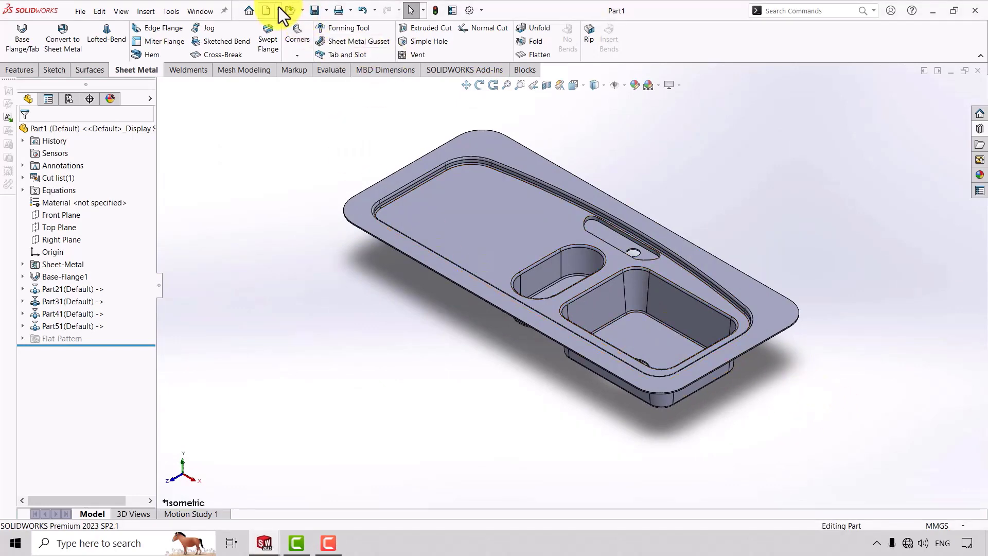
- Create a new part and sketch a rectangle around the origin on the Top Plane
left_click(279, 7)
left_click(286, 28)
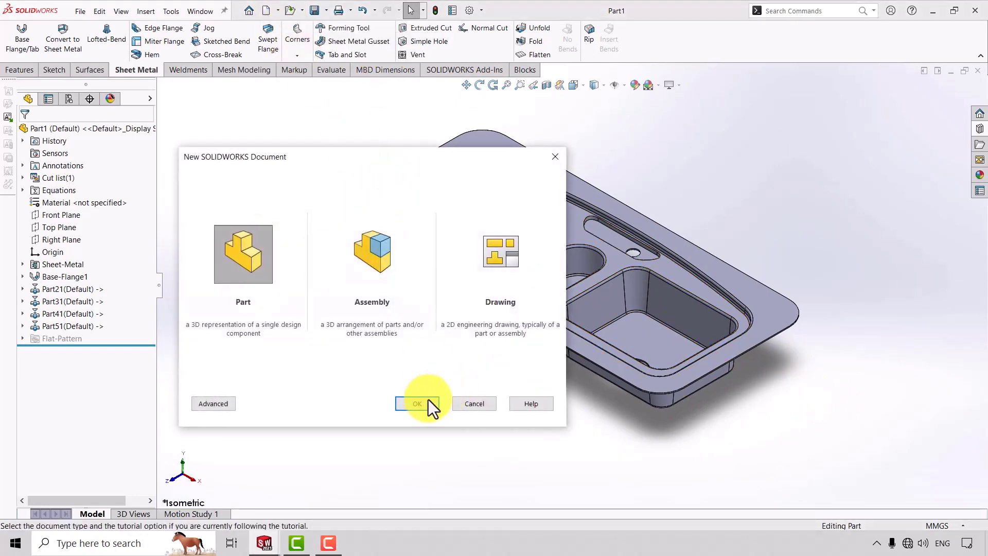
left_click(418, 404)
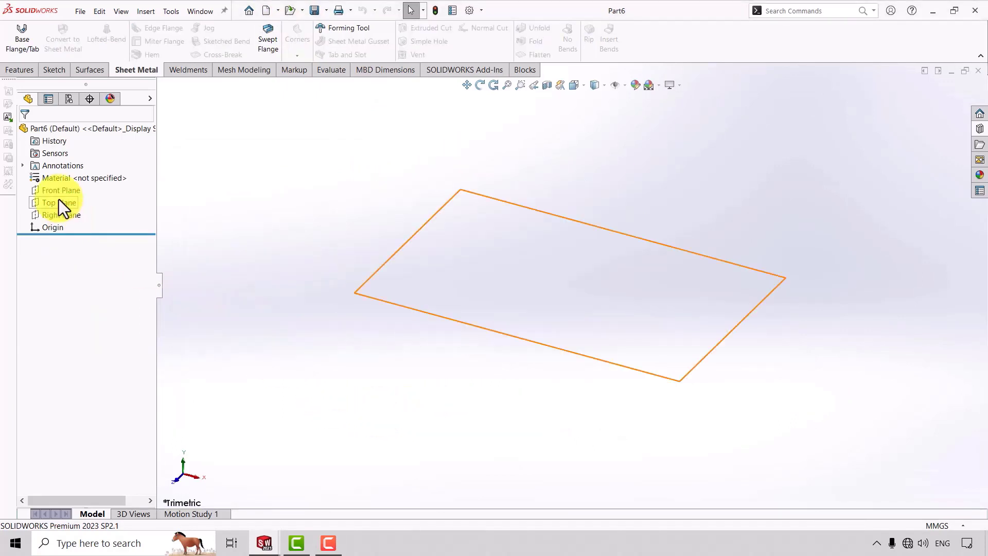
left_click(58, 201)
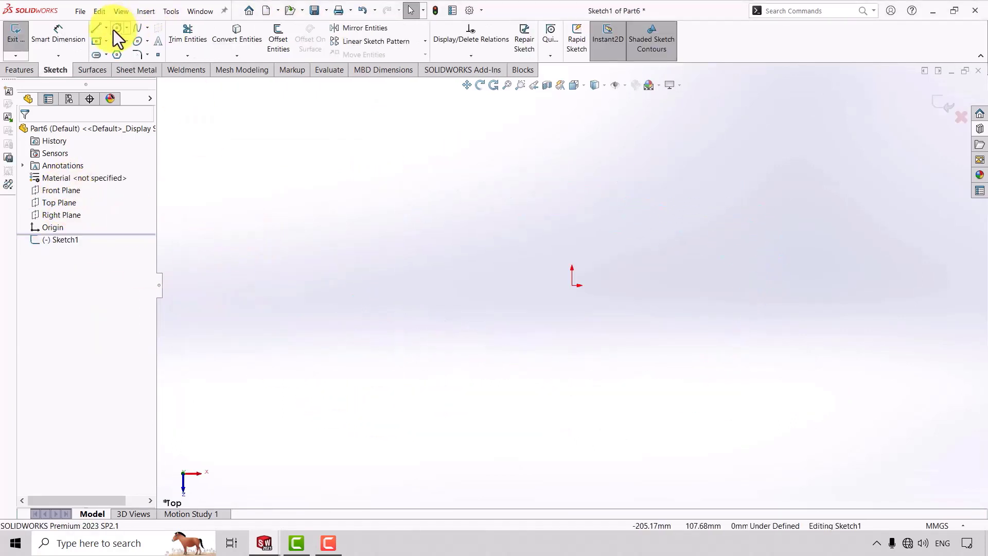
key("r")
left_click(572, 285)
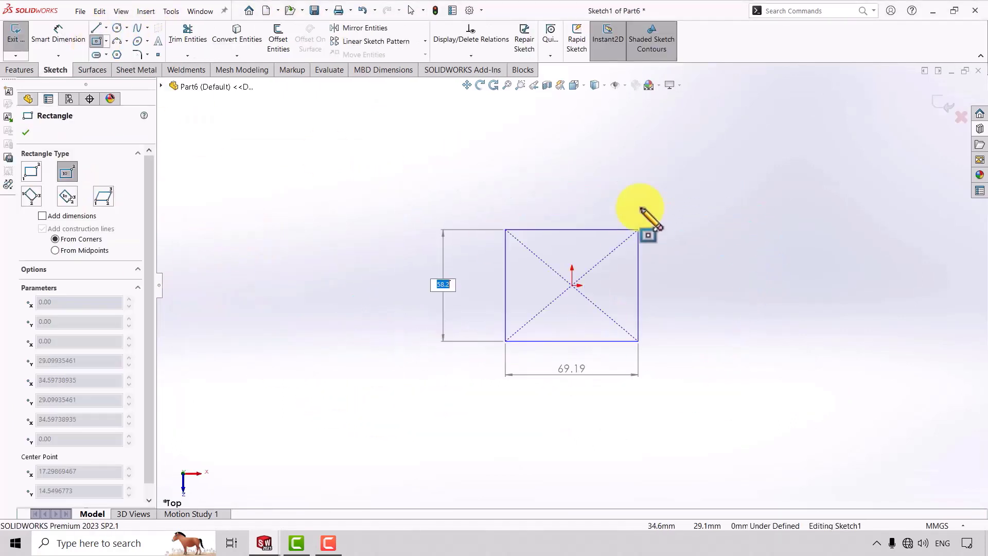
left_click(725, 171)
key("Escape")
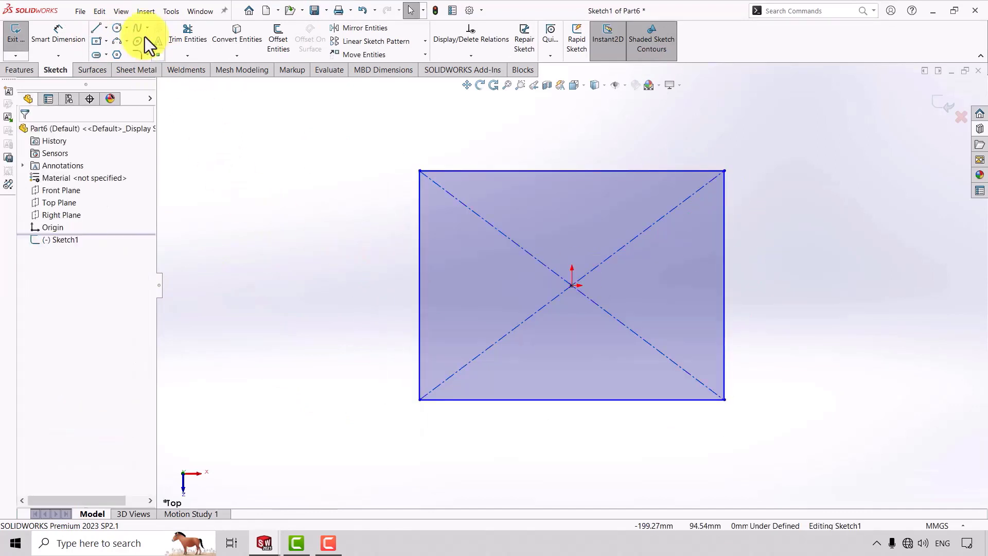
- Dimension the rectangle 220 mm wide and 170 mm tall
left_click(65, 35)
left_click(578, 400)
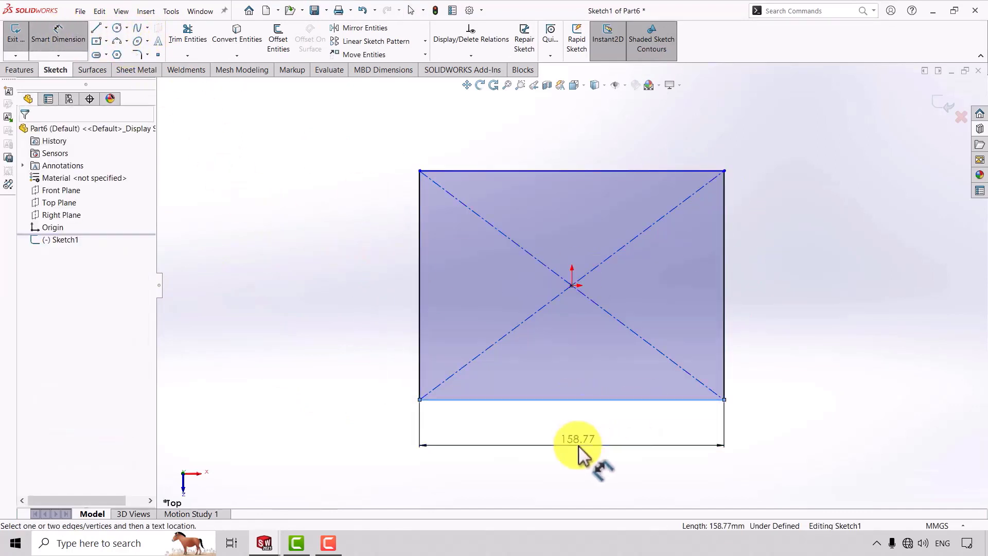
left_click(578, 445)
type("220")
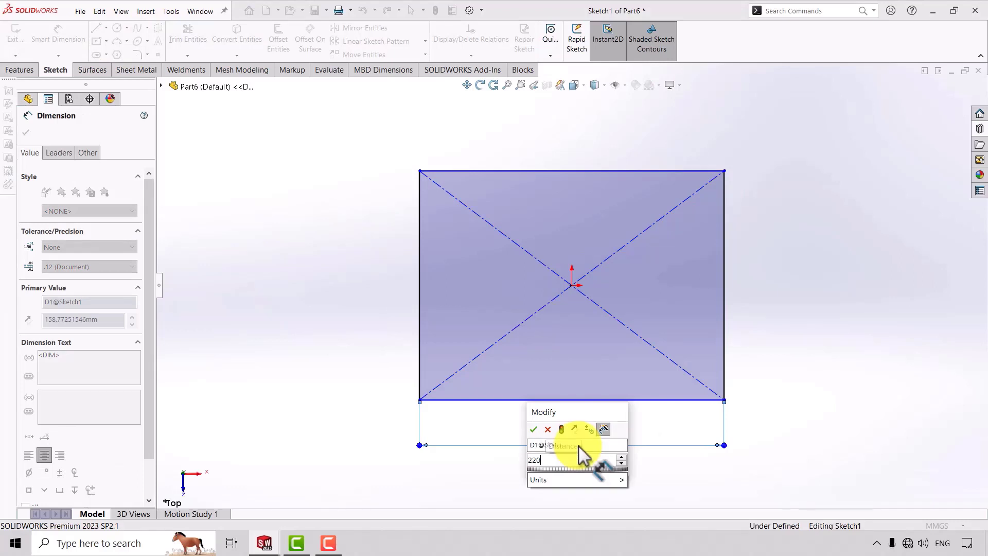
key("Return")
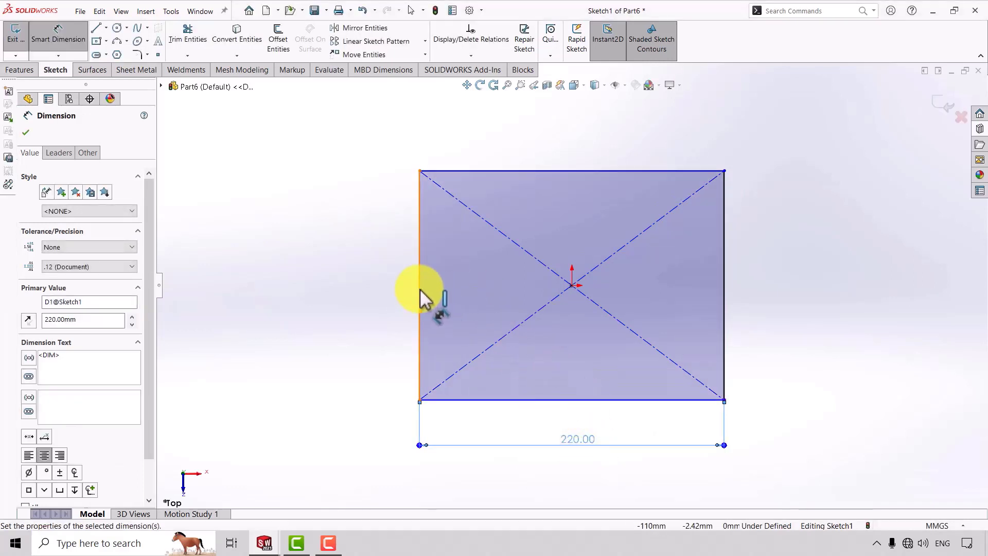
left_click(420, 294)
left_click(359, 297)
type("170")
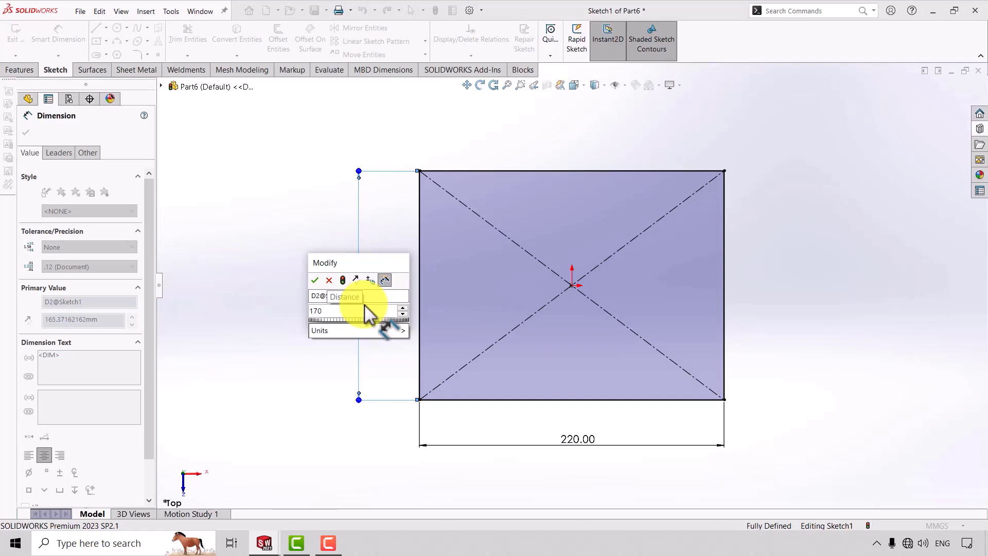
key("Return")
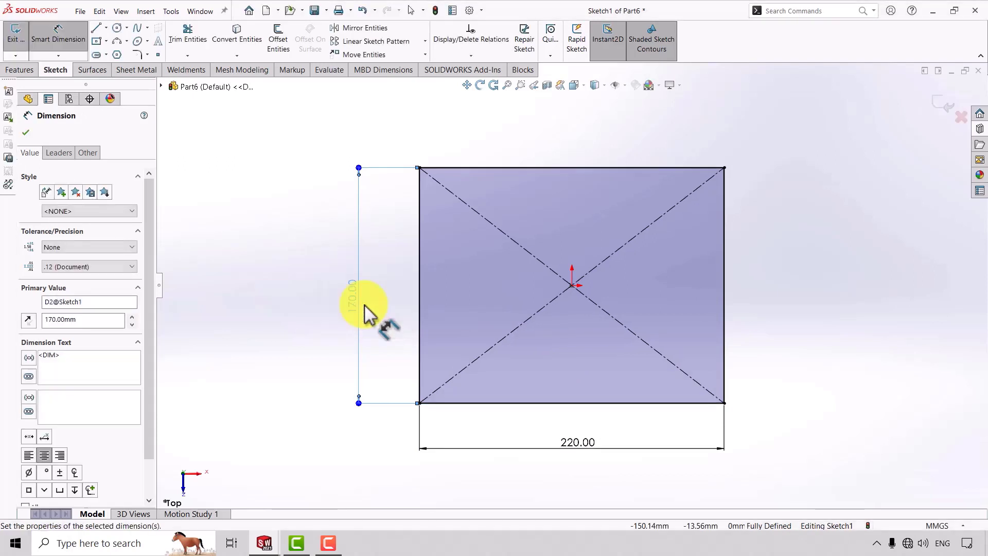
key("Escape")
- Round all four rectangle corners with 20 mm sketch fillets
left_click(142, 54)
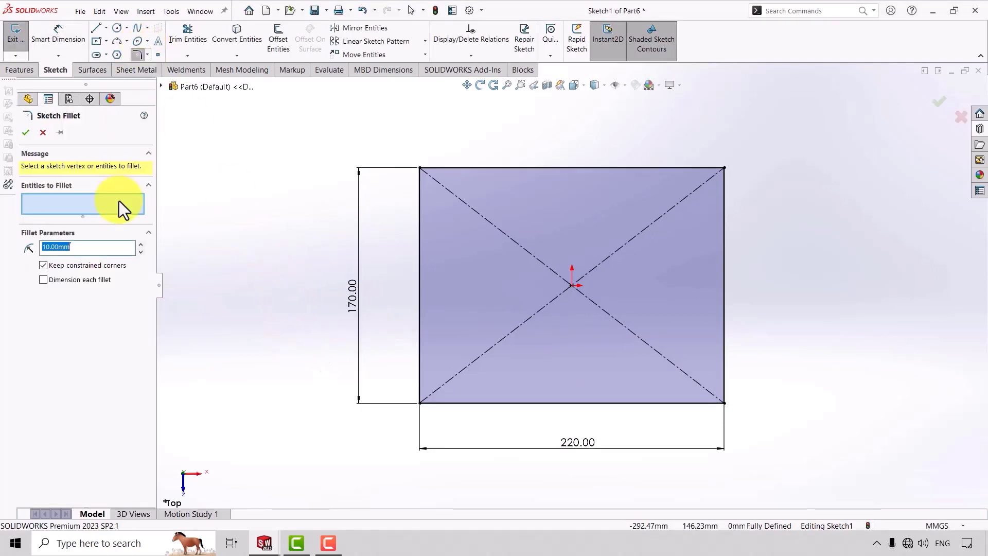
type("20")
key("Return")
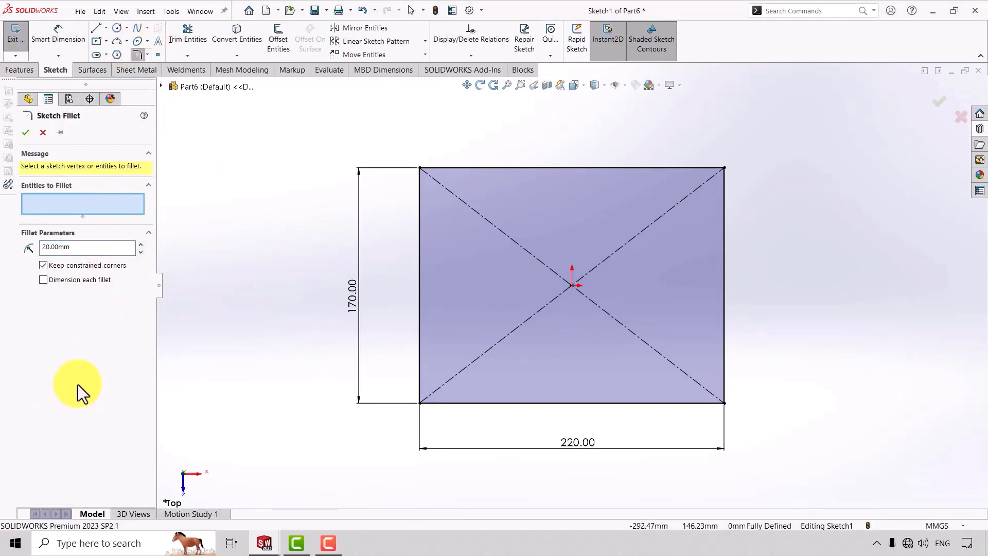
left_click_drag(790, 162, 368, 432)
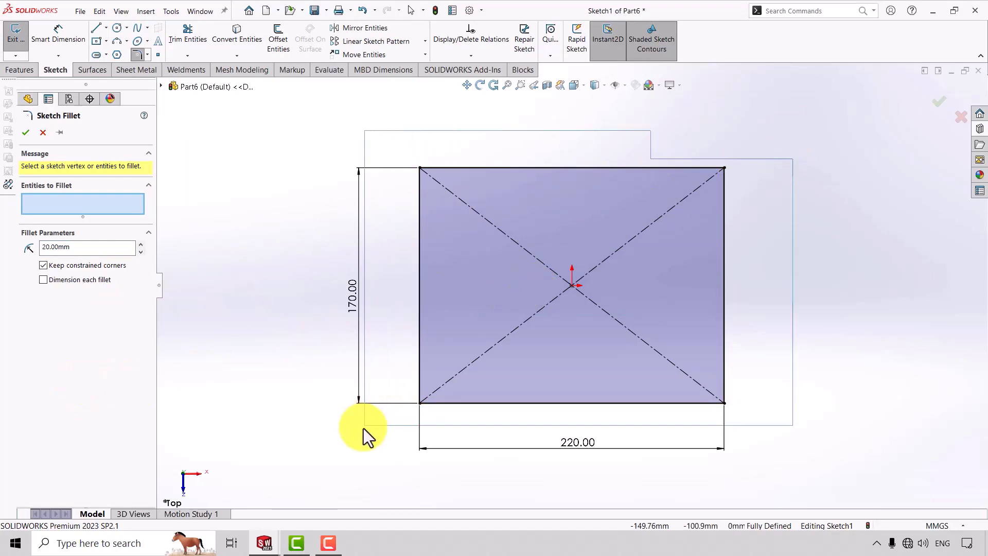
left_click(25, 131)
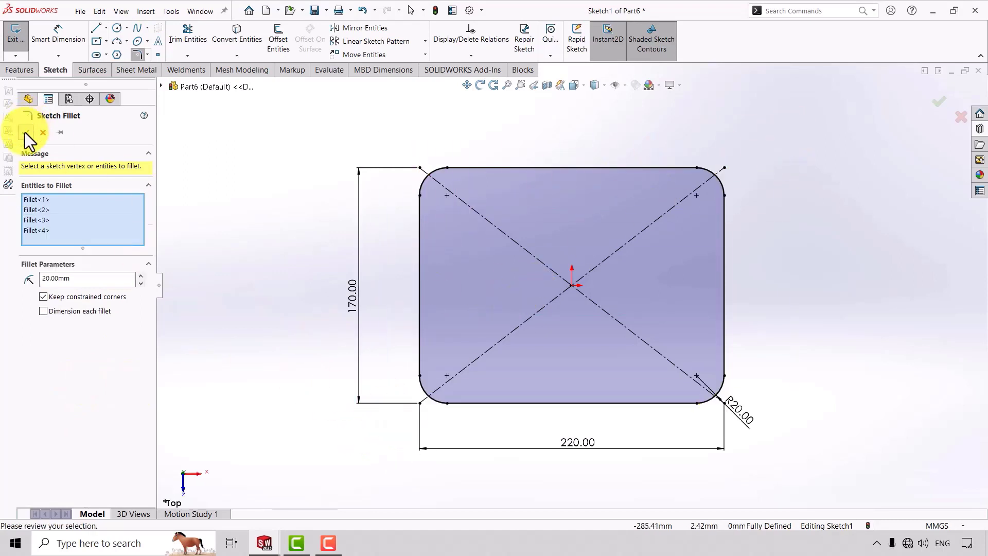
- Extrude the rounded 220 by 170 mm sketch 7 mm as Boss-Extrude1
left_click(25, 73)
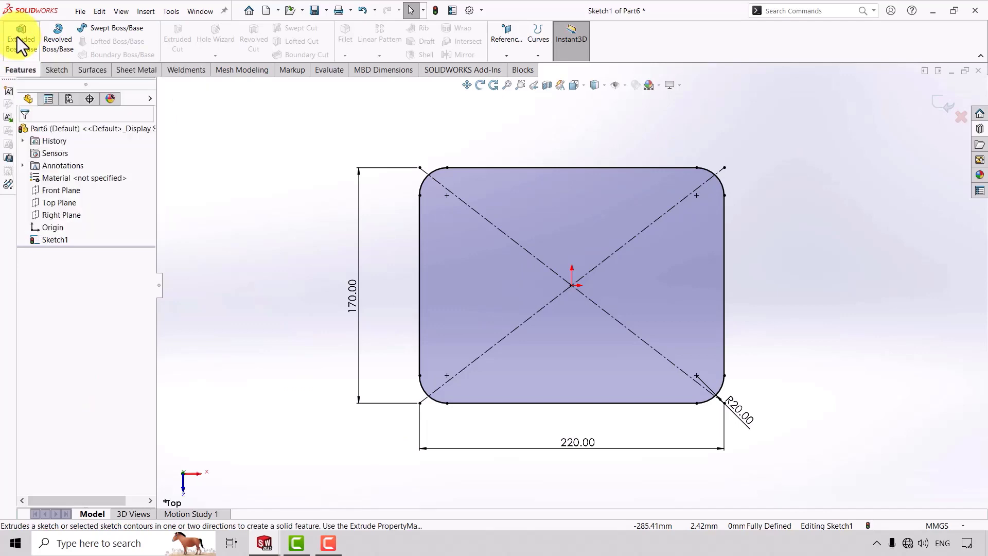
left_click(17, 36)
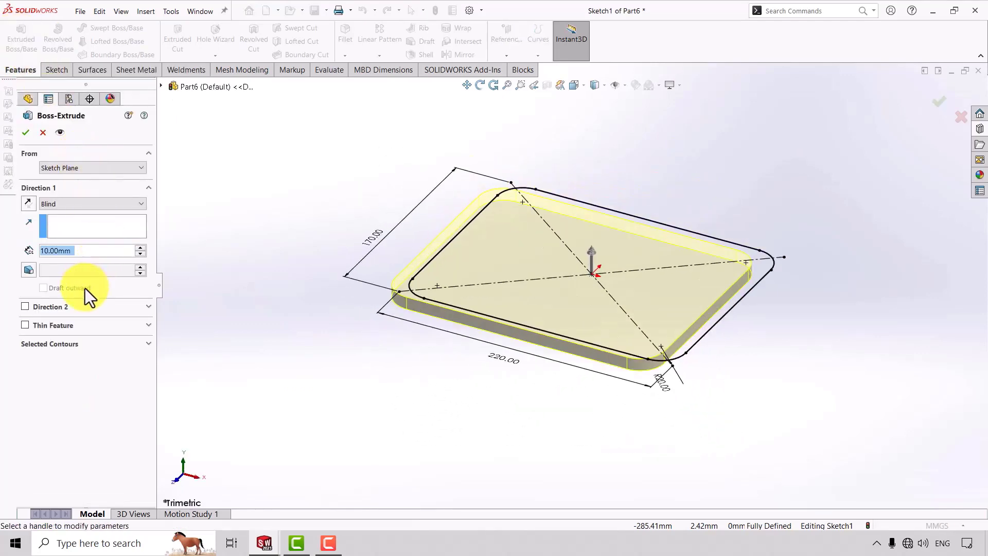
type("7")
key("Return")
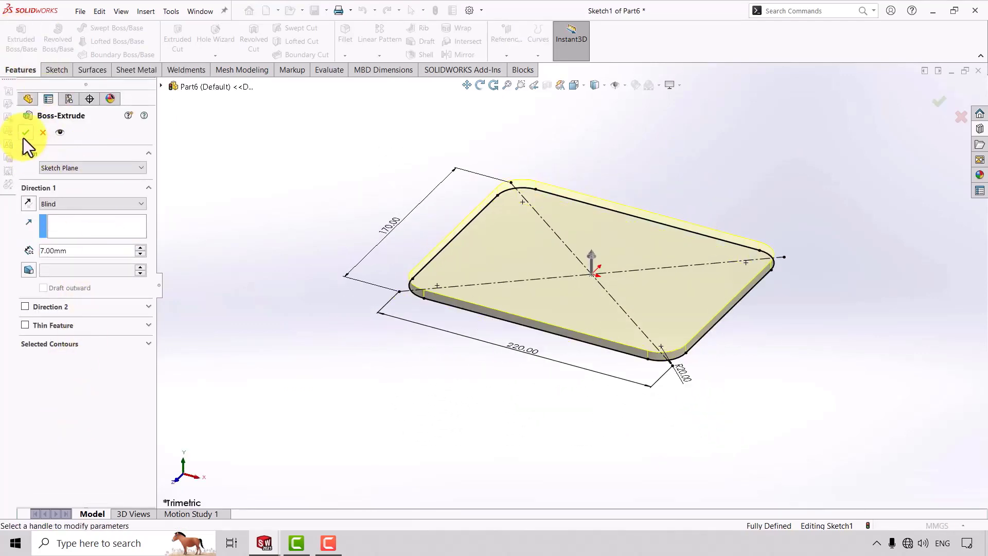
left_click(25, 133)
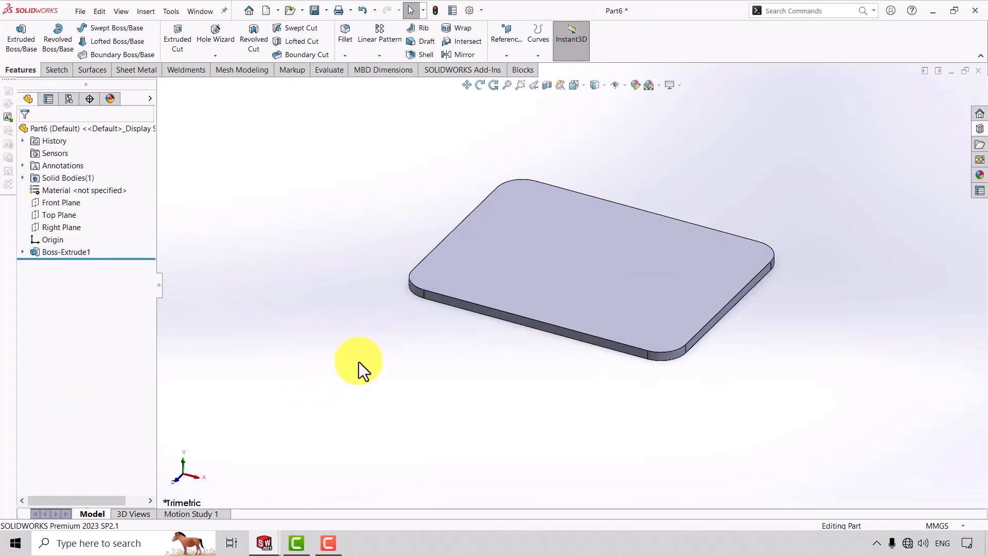
mouse_move(443, 375)
middle_mouse_down()
mouse_move(453, 209)
mouse_move(475, 100)
middle_mouse_up()
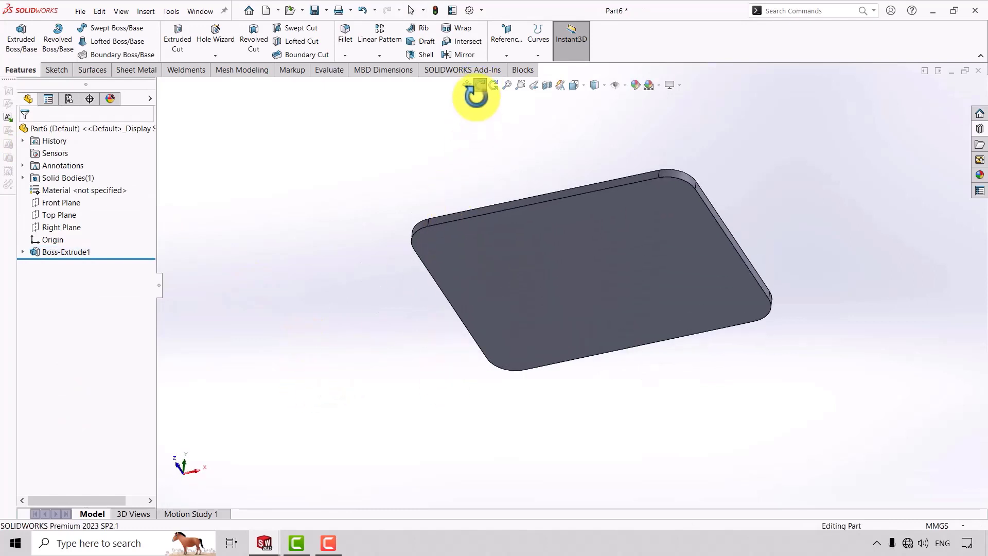
- Start a sketch on the plate's underside and draw a long center rectangle near the top edge
left_click(541, 280)
left_click(581, 246)
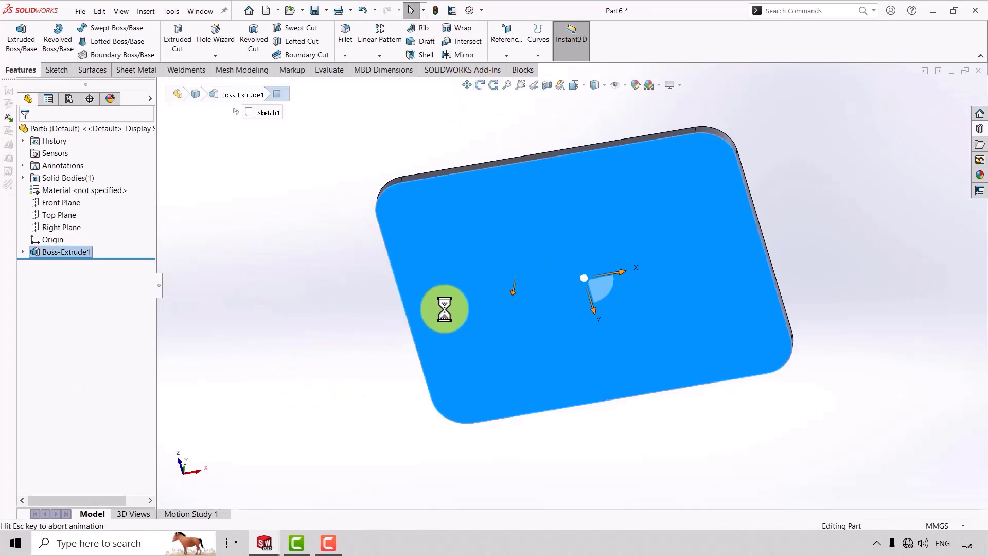
left_click(283, 260)
left_click(96, 41)
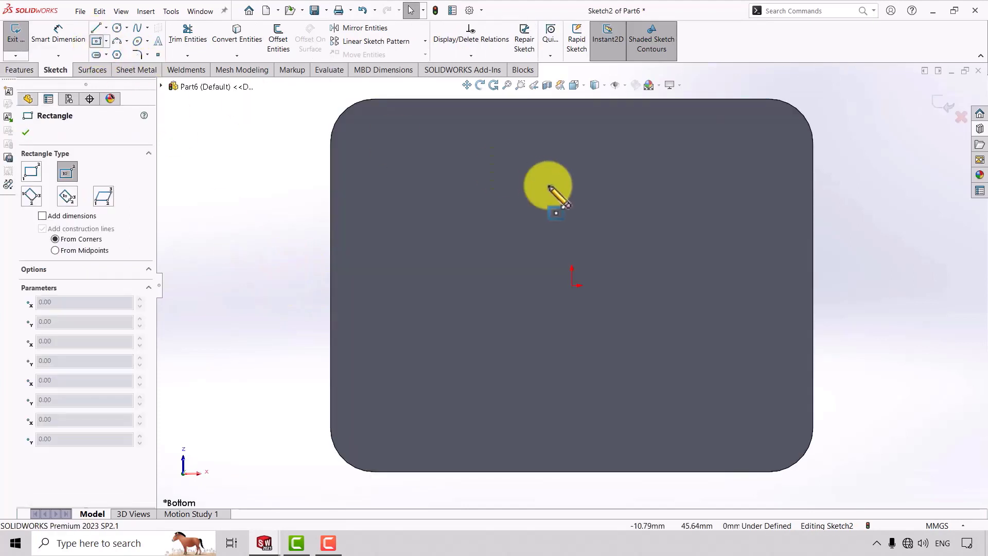
left_click(572, 149)
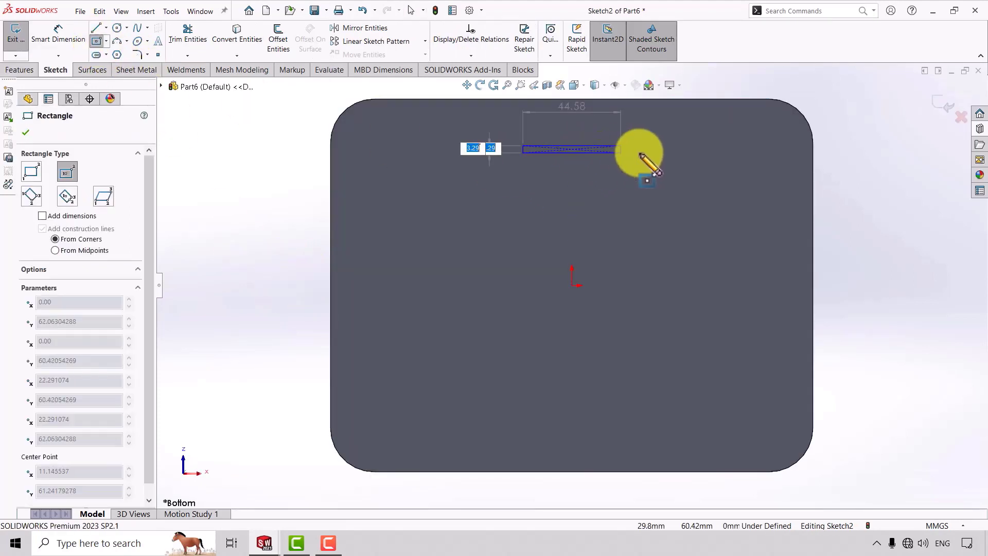
left_click(768, 176)
key("Escape")
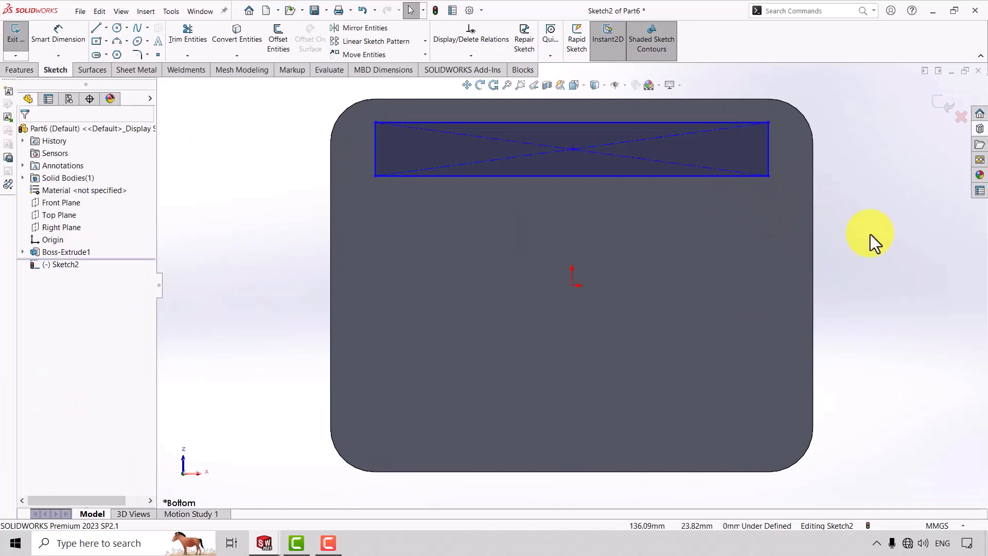
- Make the rectangle's centre point vertical with the sketch origin
left_click(572, 148)
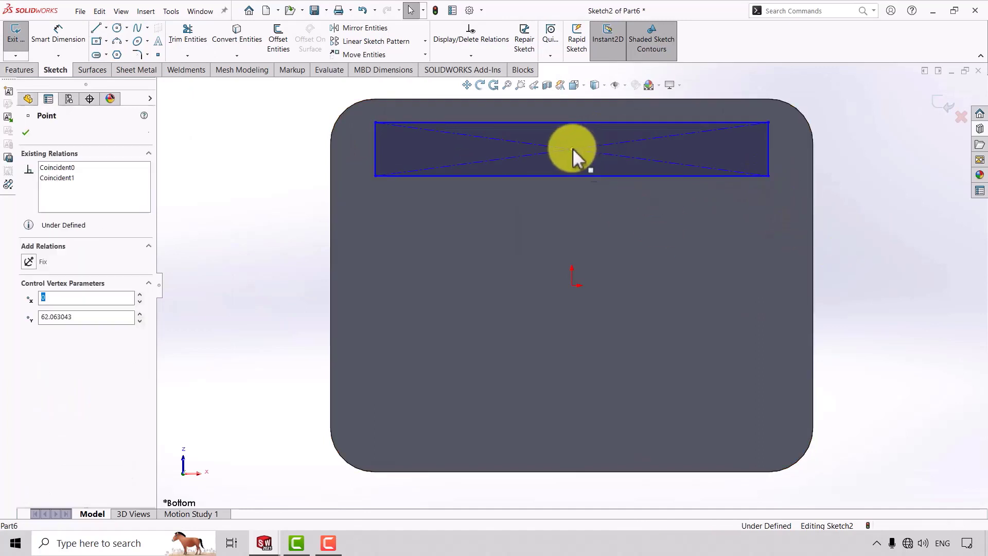
left_click(572, 285, "ctrl")
left_click(29, 330)
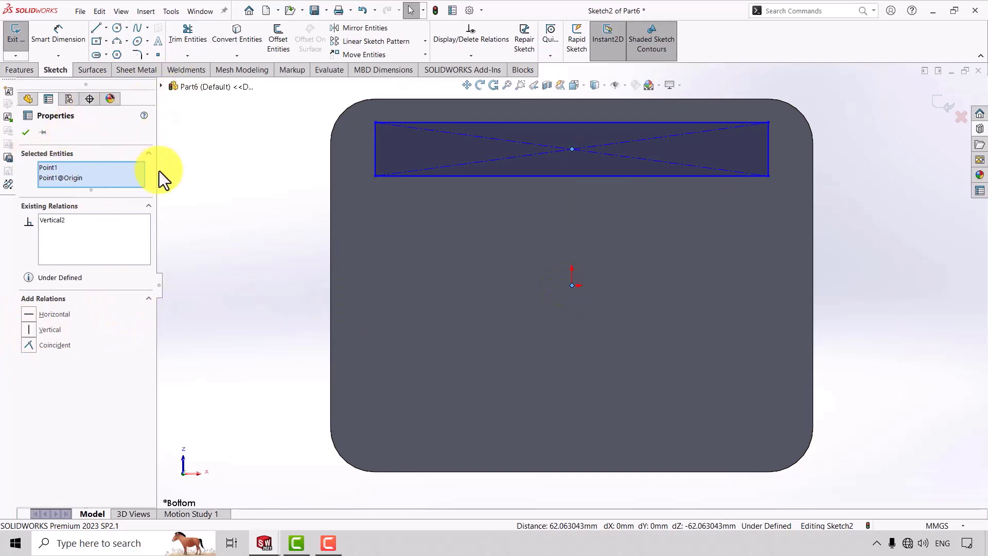
left_click(26, 132)
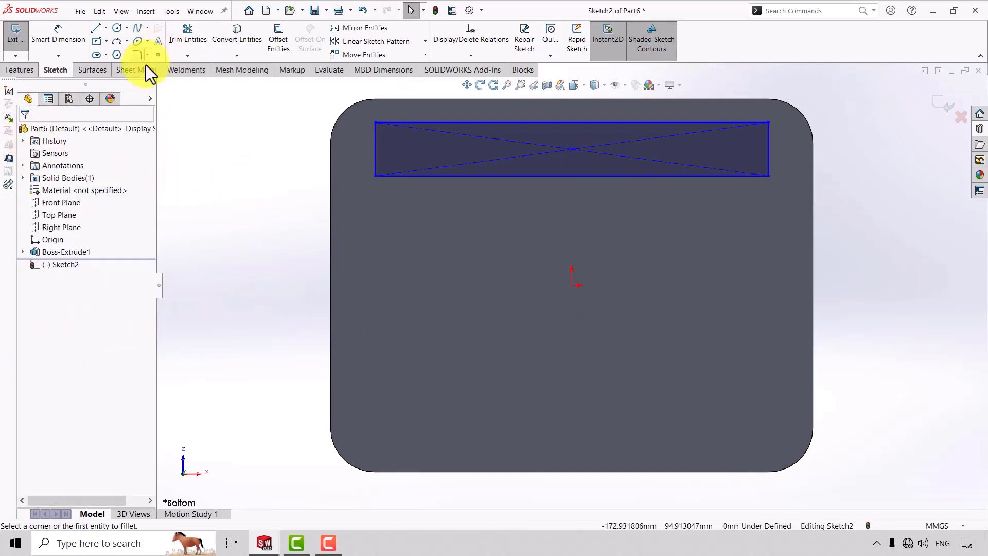
- Preview 5 mm sketch fillets on all four rectangle corners
left_click(137, 55)
type("5")
key("Return")
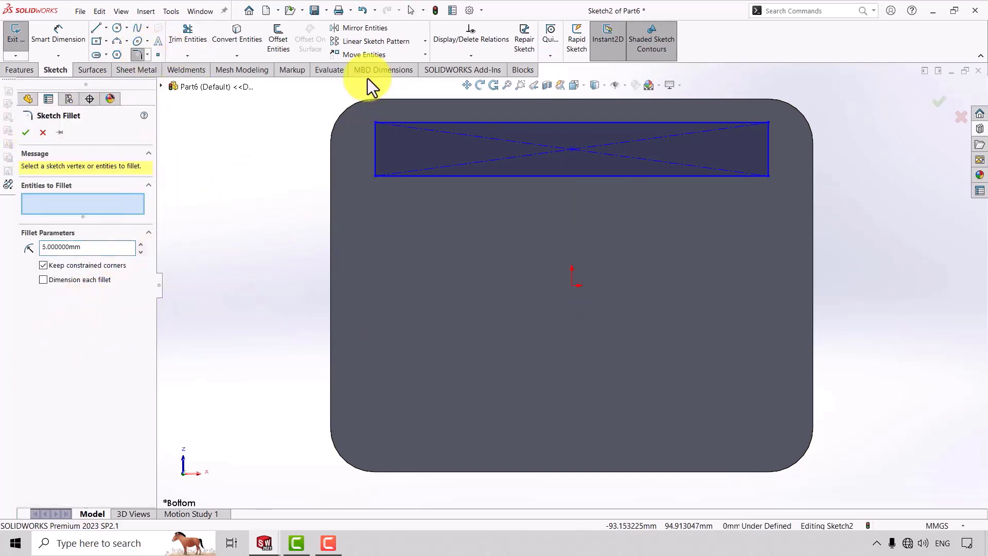
mouse_move(360, 93)
left_mouse_down()
mouse_move(606, 218)
mouse_move(809, 229)
left_mouse_up()
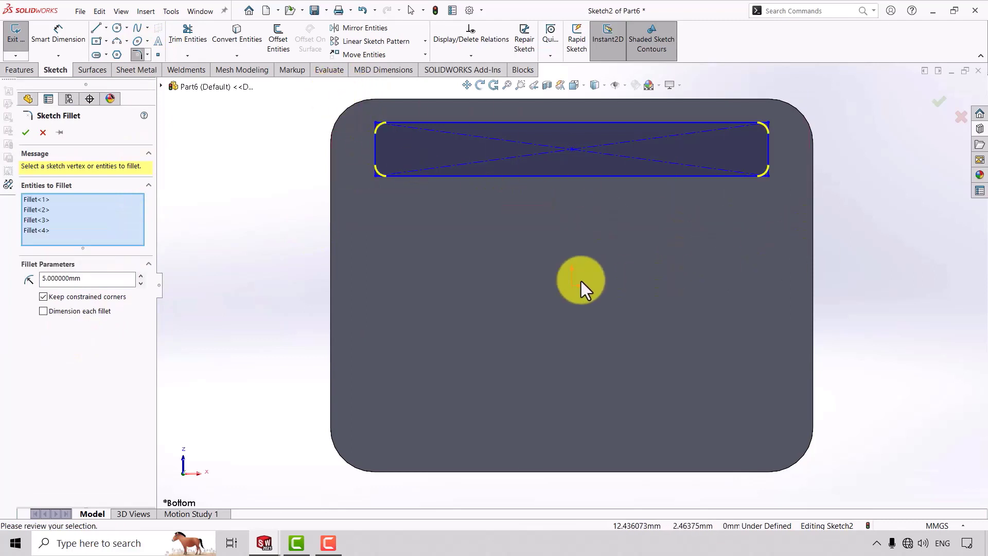
- Accept the slot fillets and dimension the slot 190 mm wide by 20 mm tall
left_click(27, 133)
left_click(58, 36)
scroll(646, 177, "up", 5)
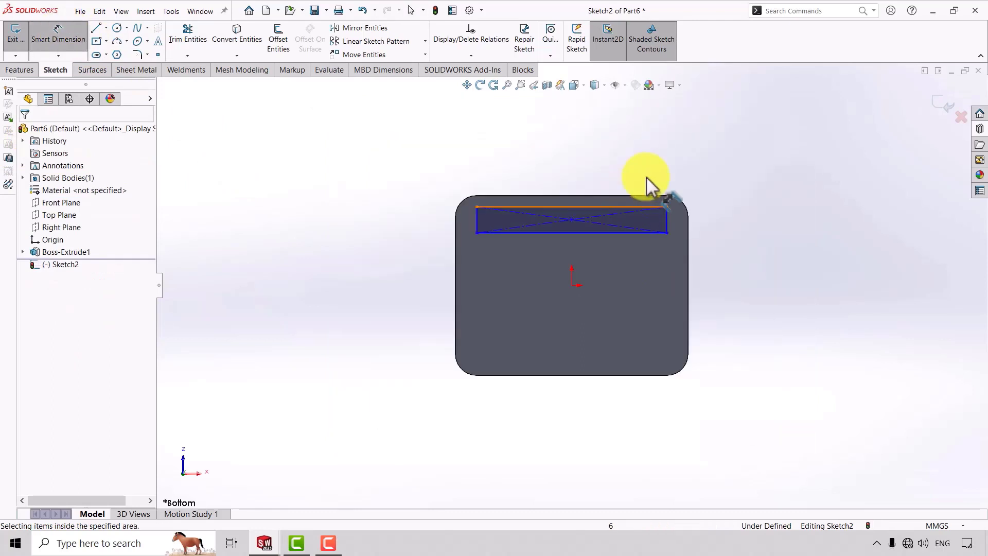
scroll(633, 185, "down", 3)
left_click(537, 223)
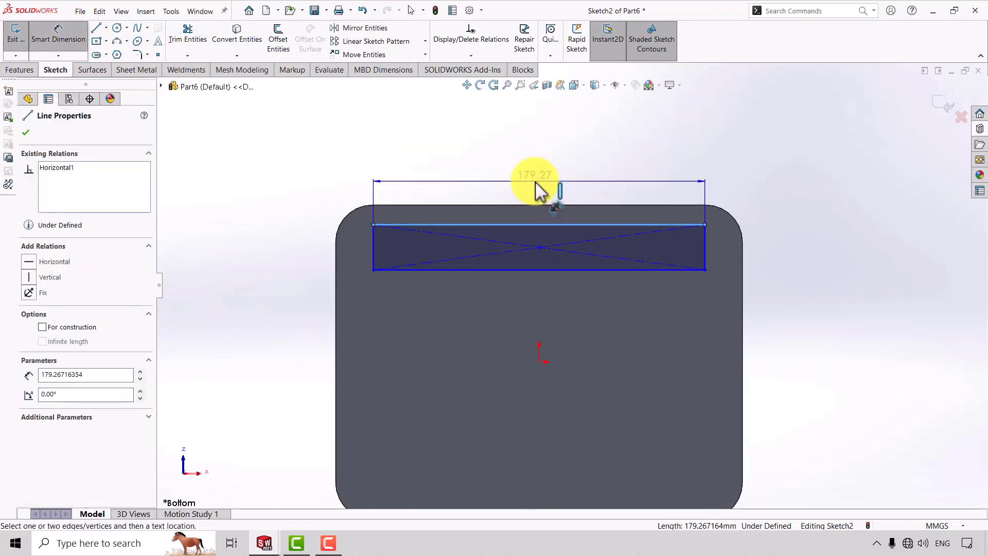
left_click(535, 183)
type("190")
key("Return")
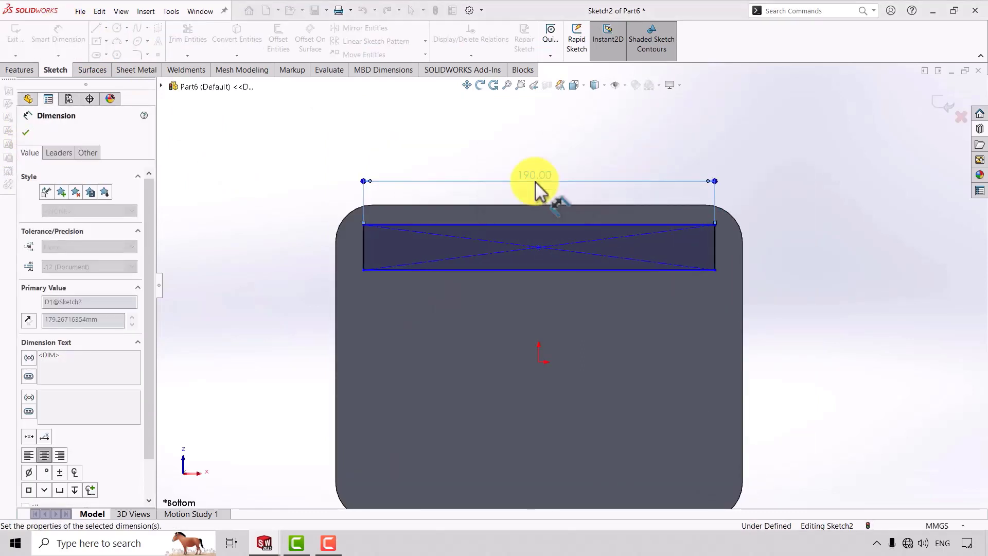
left_click(362, 249)
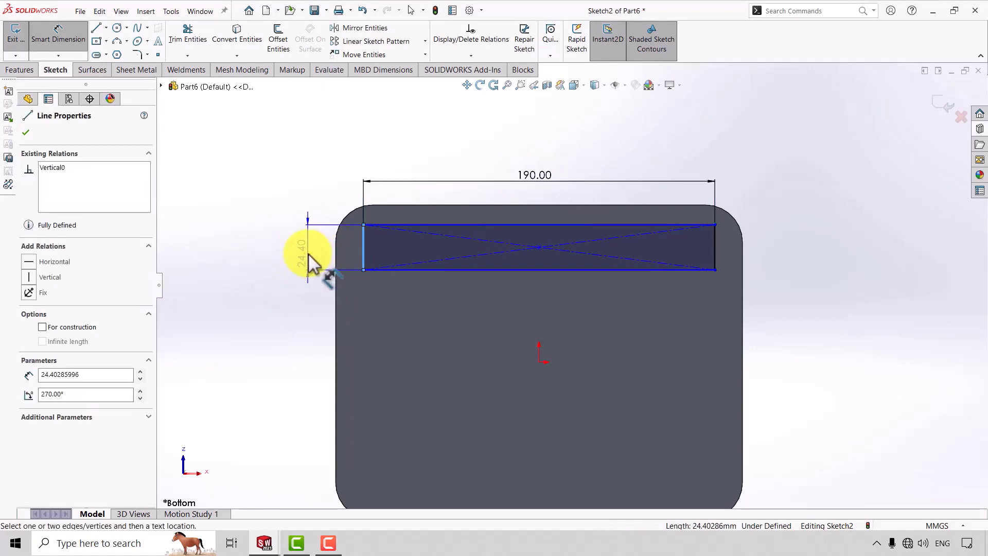
left_click(308, 254)
type("20")
key("Return")
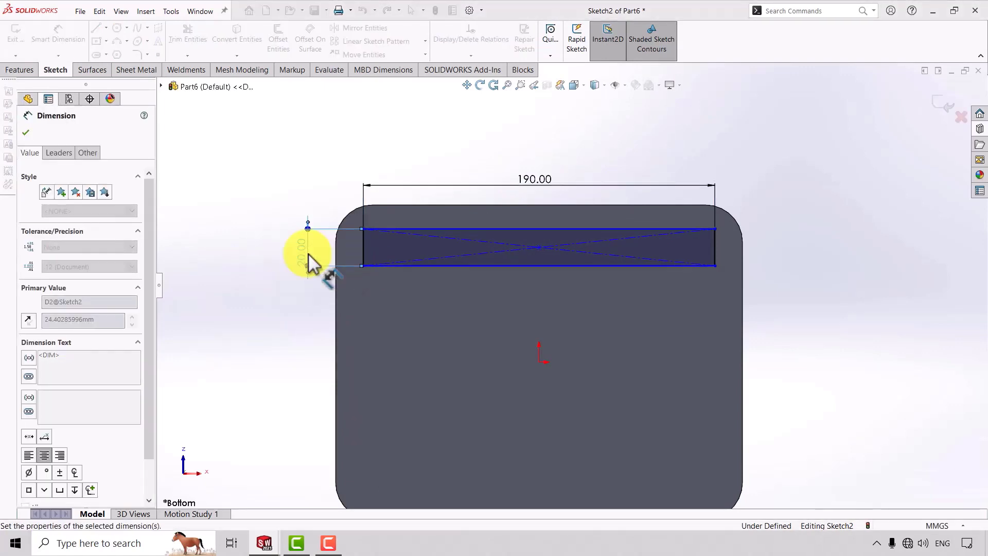
- Set the slot's top line 22 mm below the plate's top edge
left_click(615, 229)
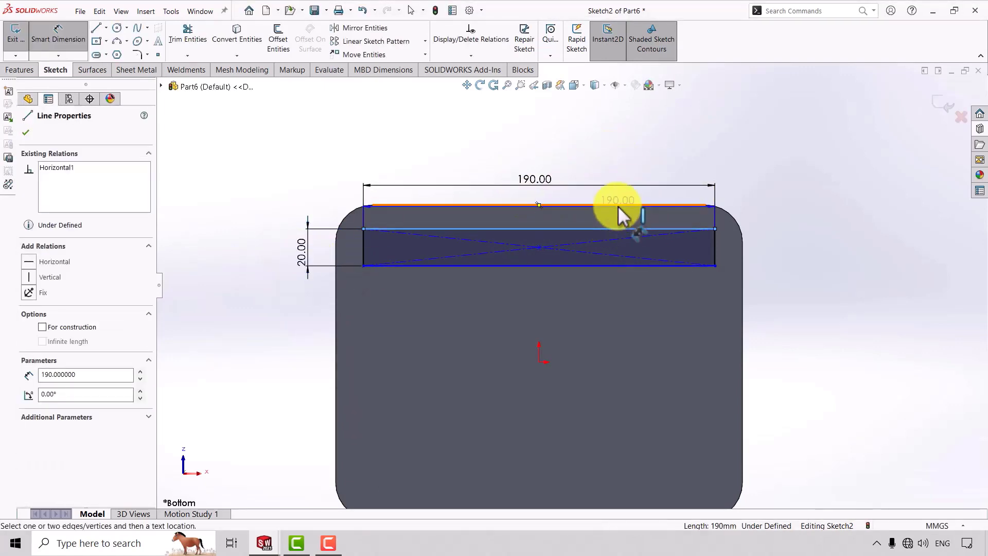
left_click(619, 206)
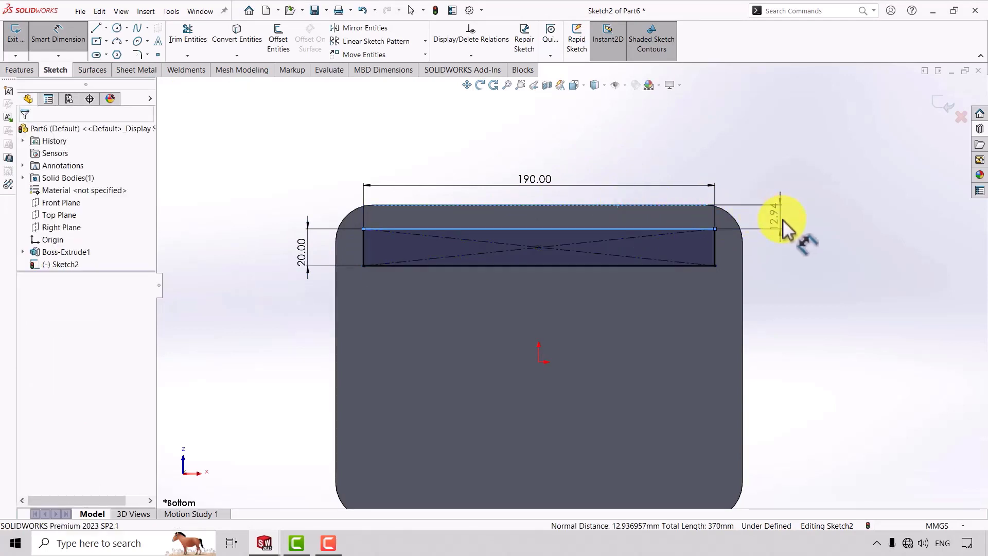
left_click(781, 226)
type("22")
key("Return")
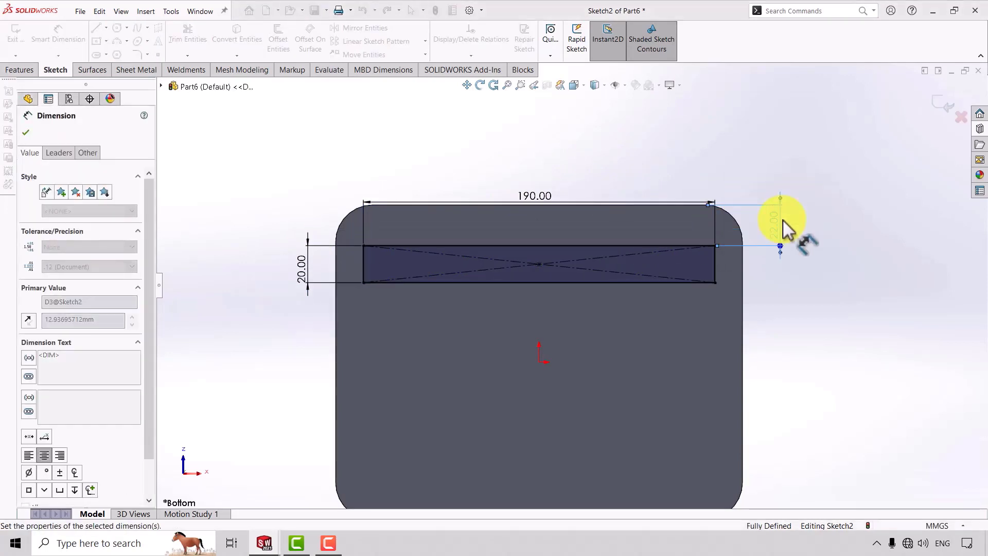
left_click(267, 181)
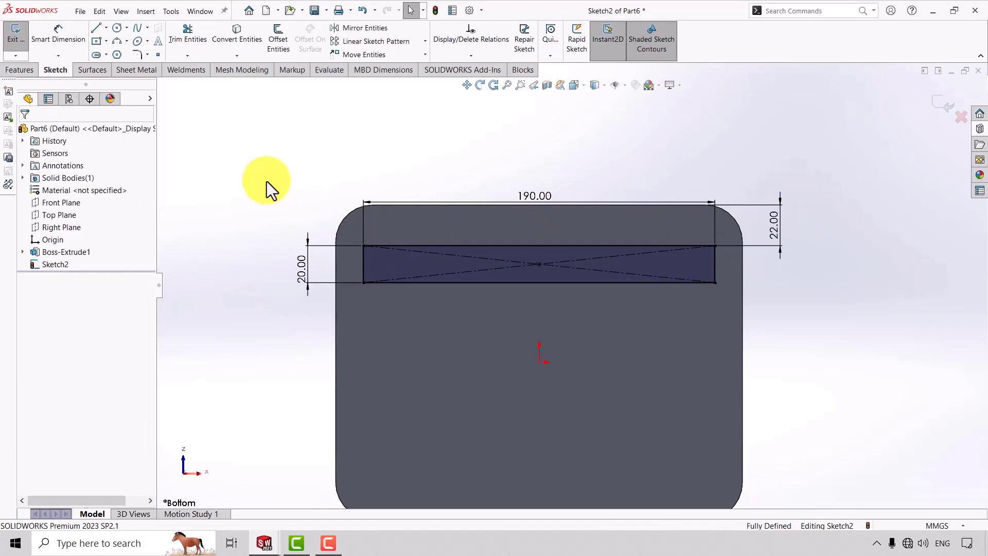
- Reapply 5 mm fillets to all four slot corners
left_click(137, 54)
left_click_drag(625, 159, 360, 300)
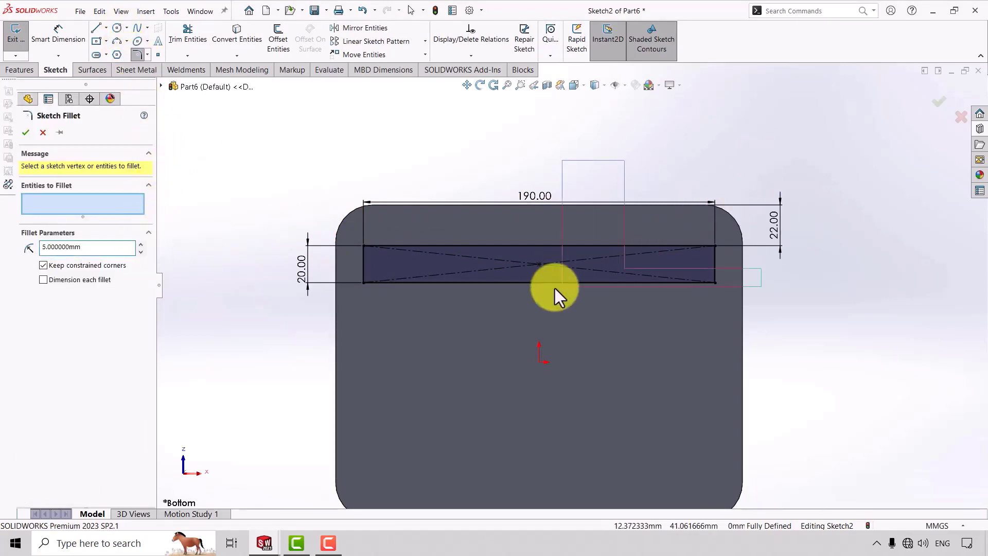
left_click(28, 135)
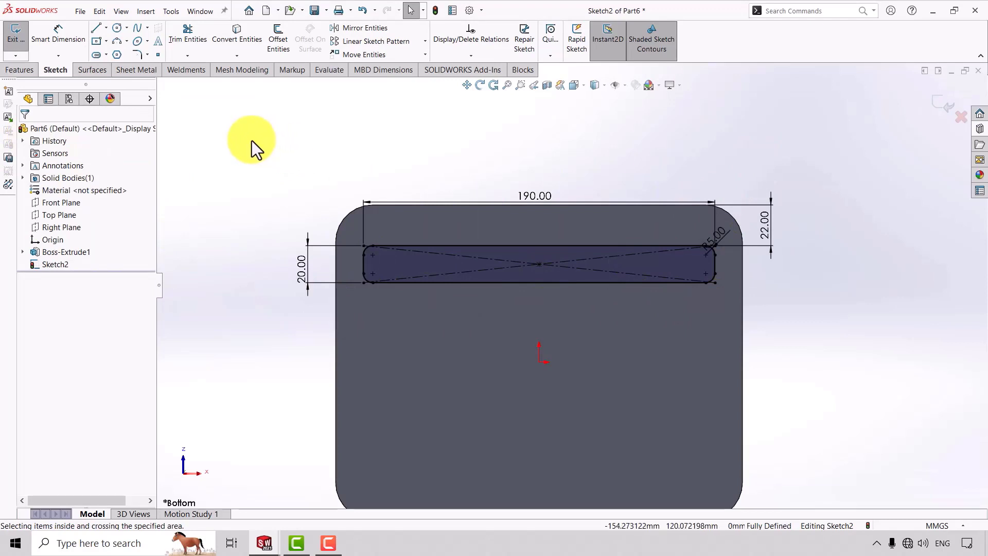
left_click(428, 41)
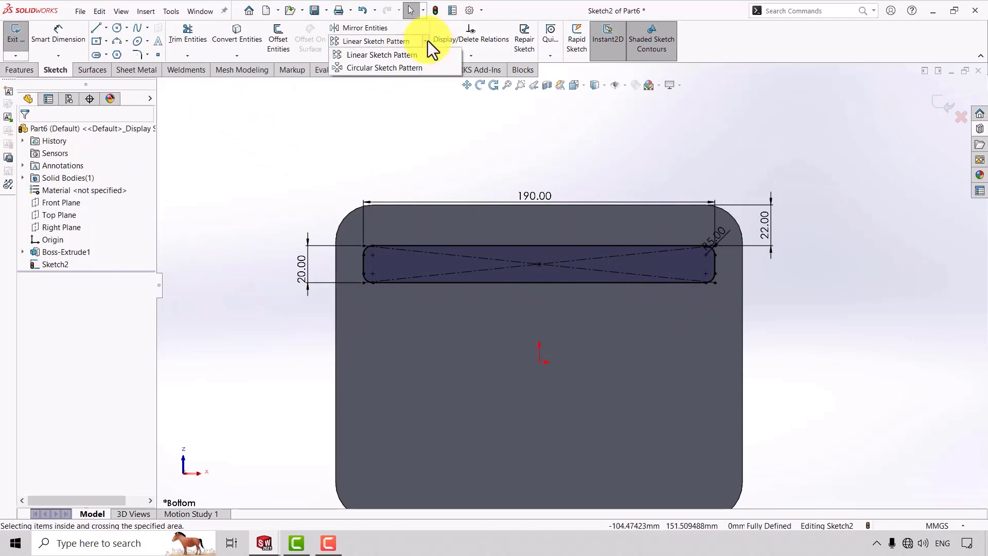
- Start a Linear Sketch Pattern along the plate's left edge, with one Direction 1 instance
left_click(403, 55)
left_click(82, 309)
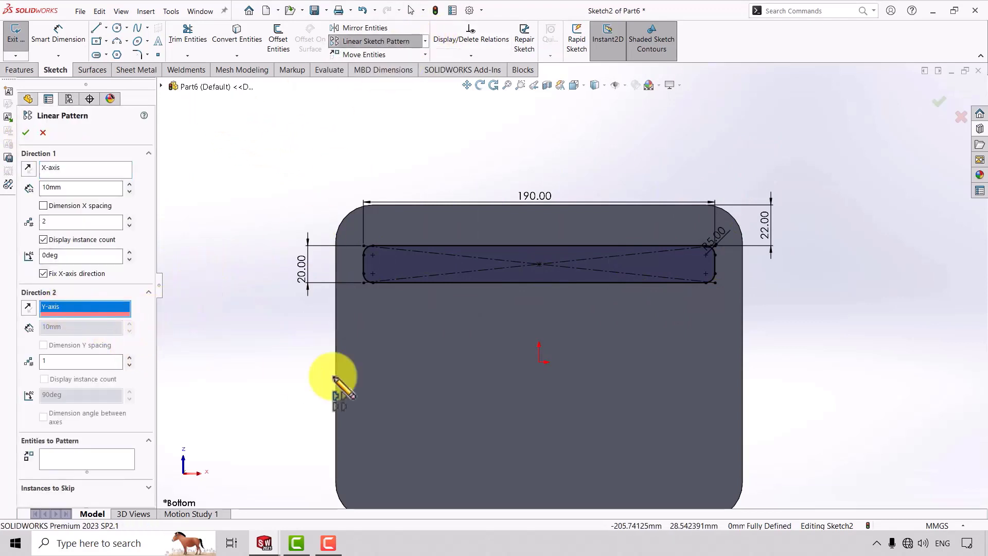
left_click(337, 355)
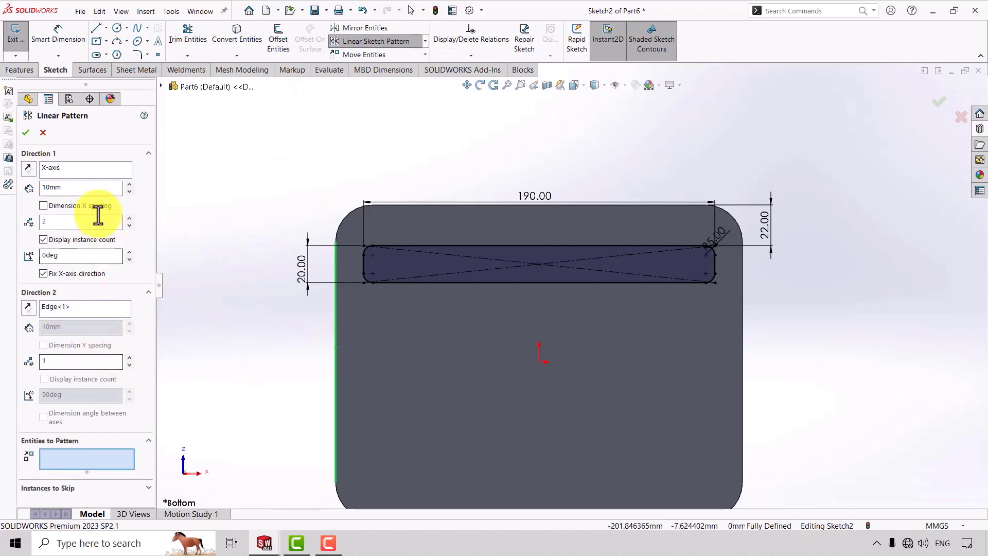
double_click(48, 222)
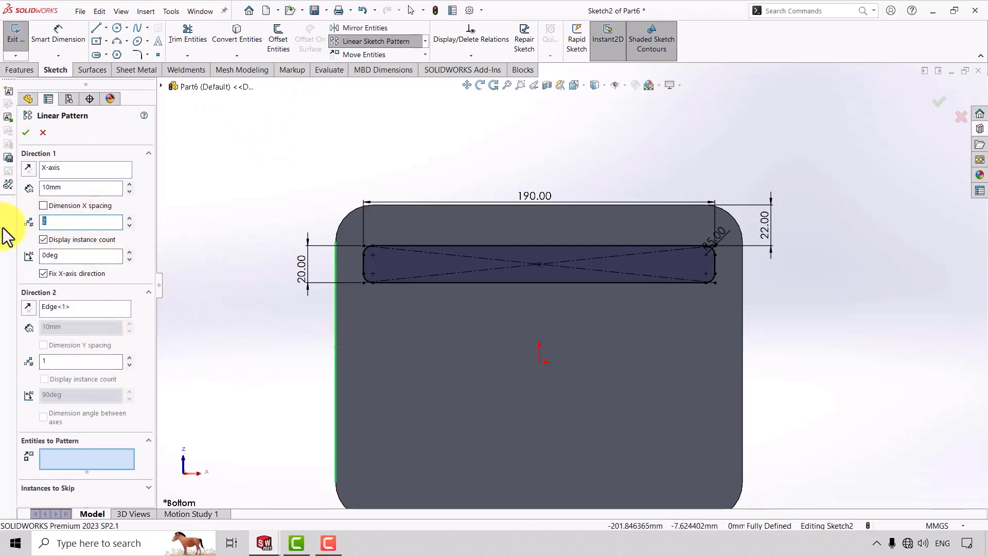
- Select all of the slot's lines and arcs as the entities to pattern
left_click(88, 460)
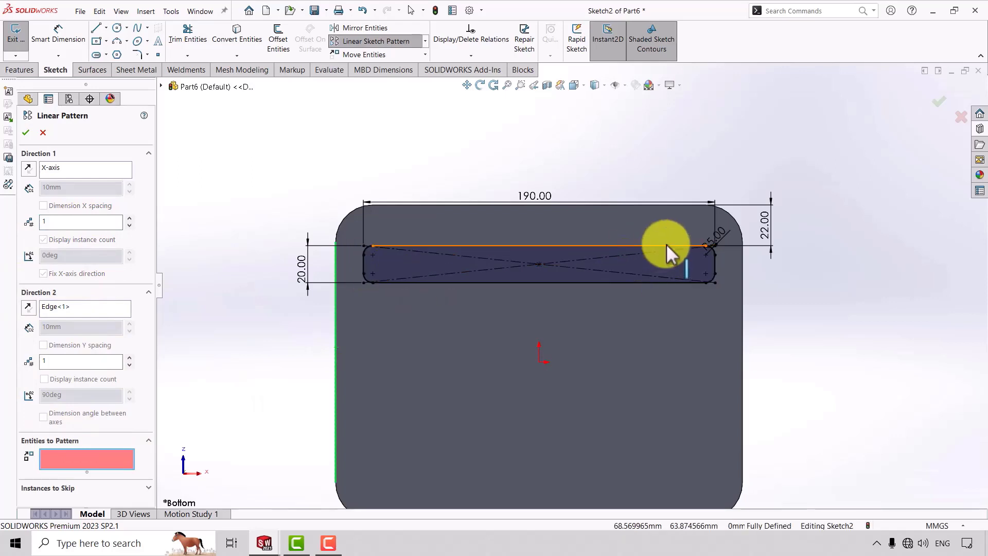
left_click(462, 285)
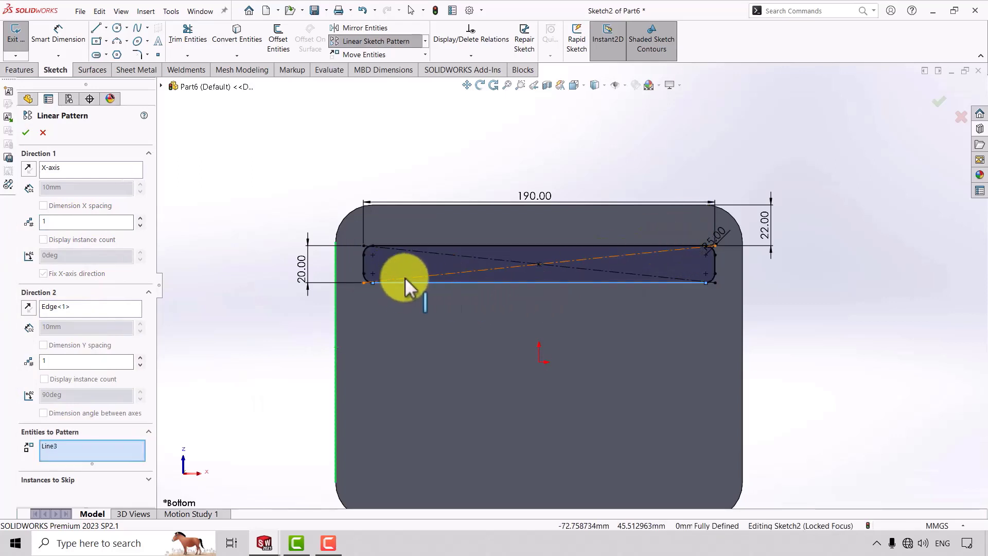
scroll(376, 283, "down", 3)
left_click(370, 283)
left_click(365, 256)
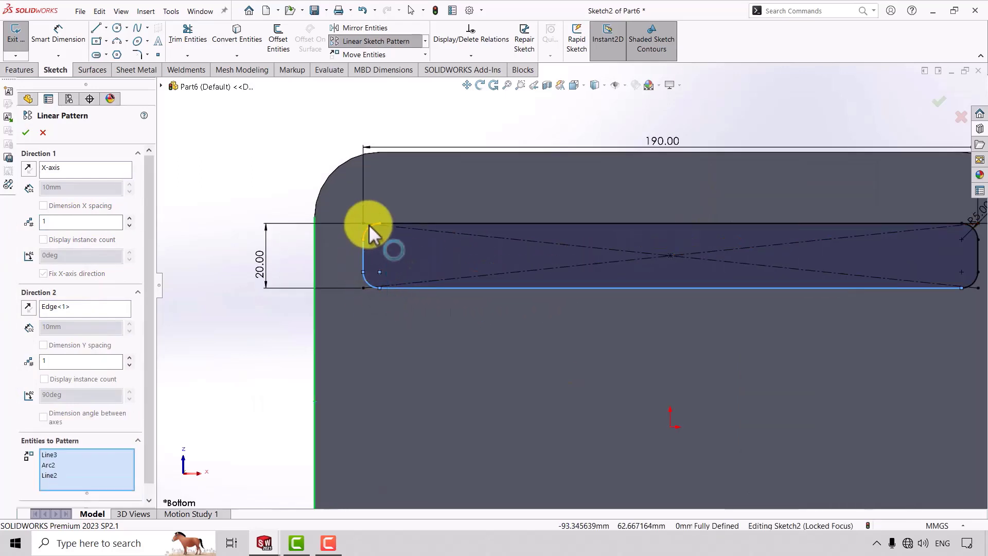
left_click(371, 227)
left_click(441, 223)
scroll(570, 285, "up", 3)
scroll(780, 267, "down", 3)
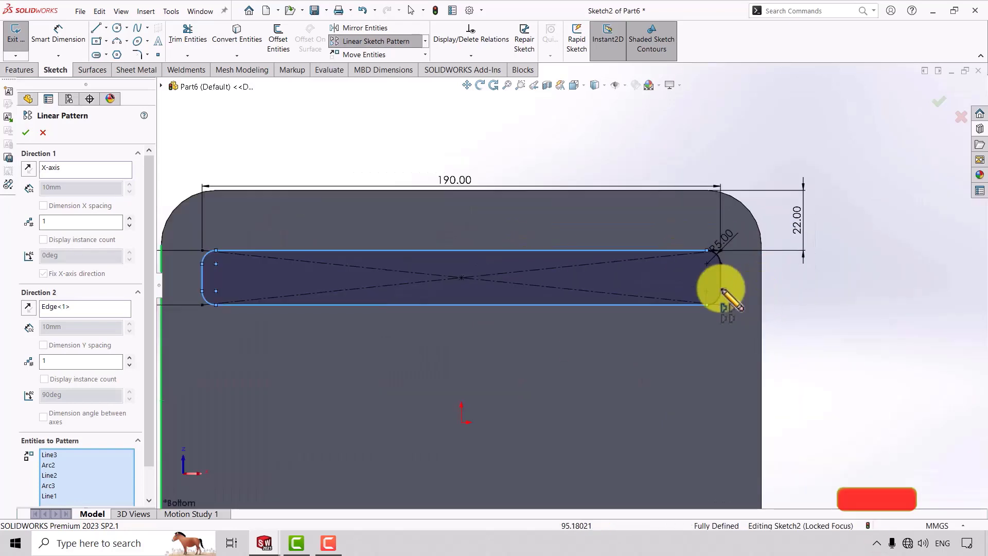
left_click(714, 304)
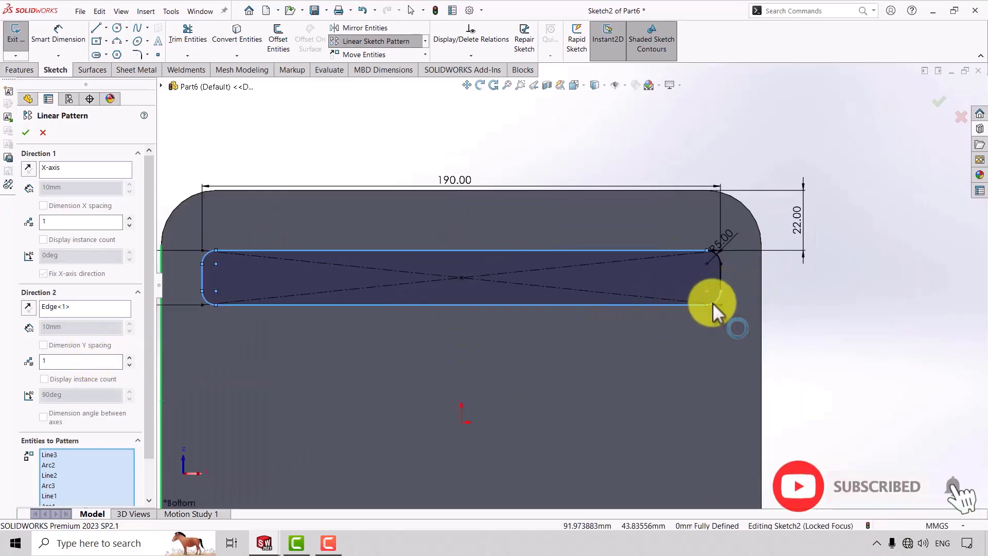
left_click(720, 277)
left_click(718, 255)
- Reverse Direction 2 downward with 40 mm spacing and 4 instances, and accept the pattern
double_click(55, 360)
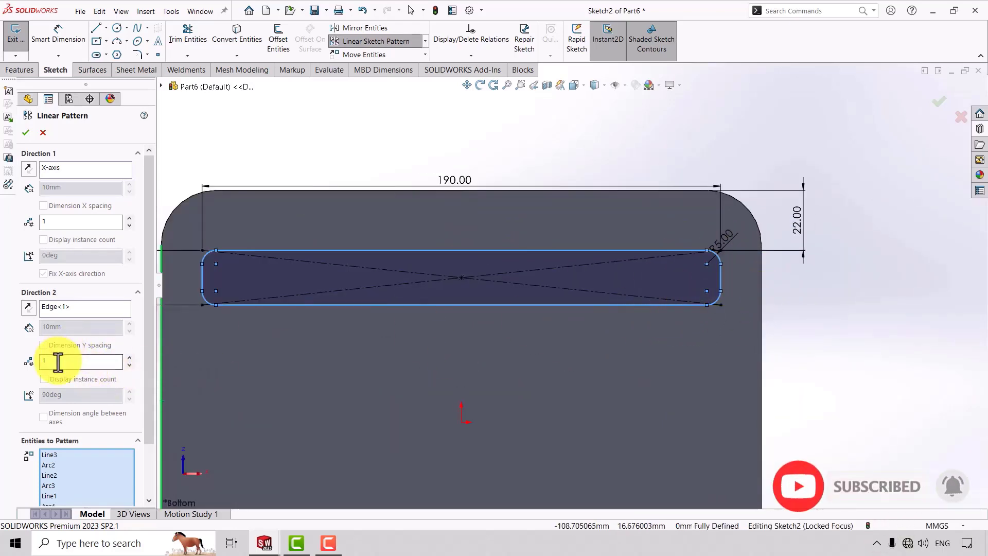
type("2")
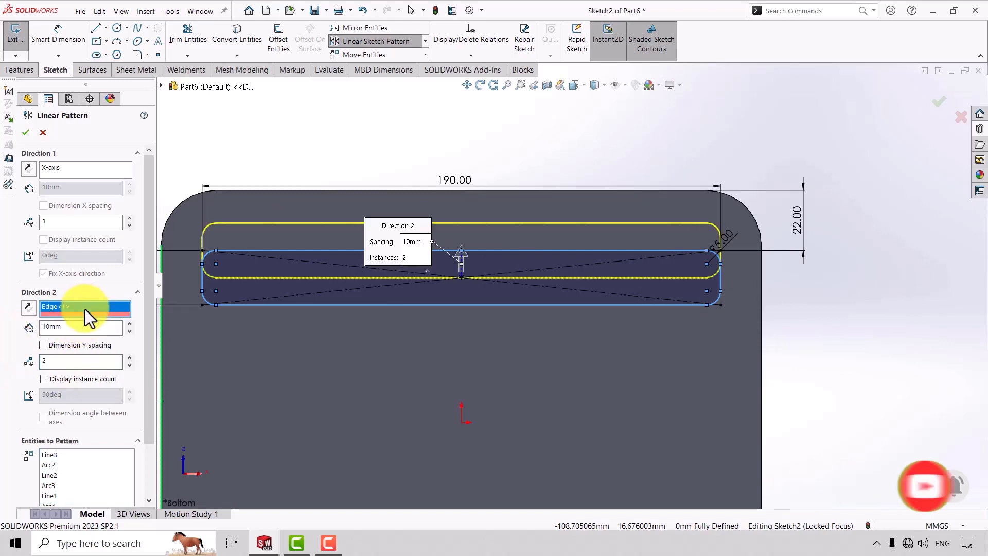
left_click(71, 326)
left_click(28, 307)
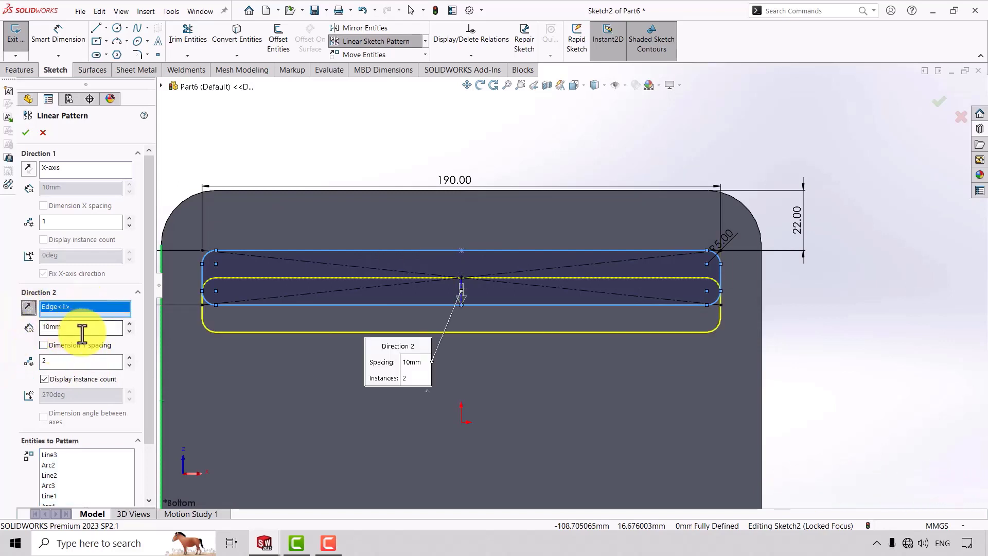
type("40")
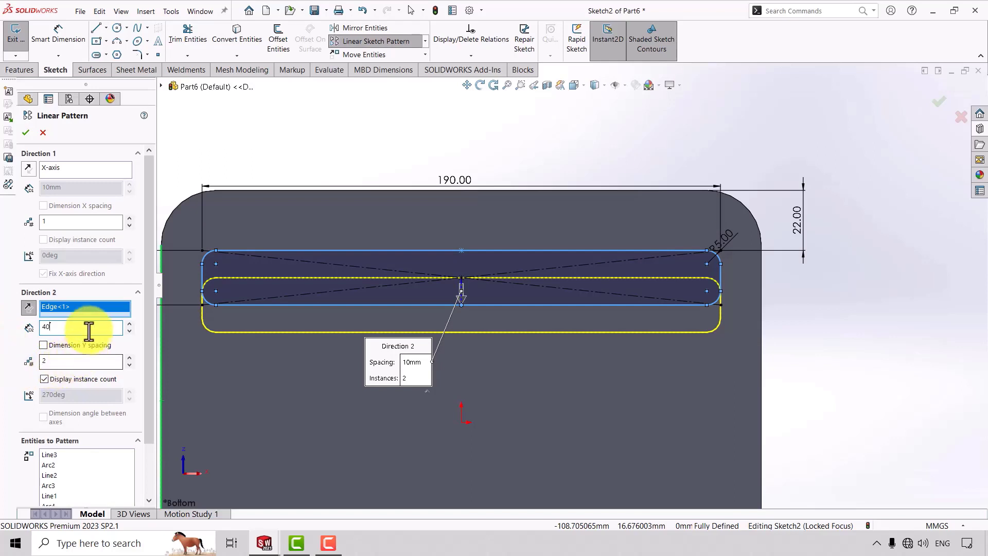
left_click(85, 360)
scroll(471, 366, "up", 5)
scroll(596, 309, "down", 3)
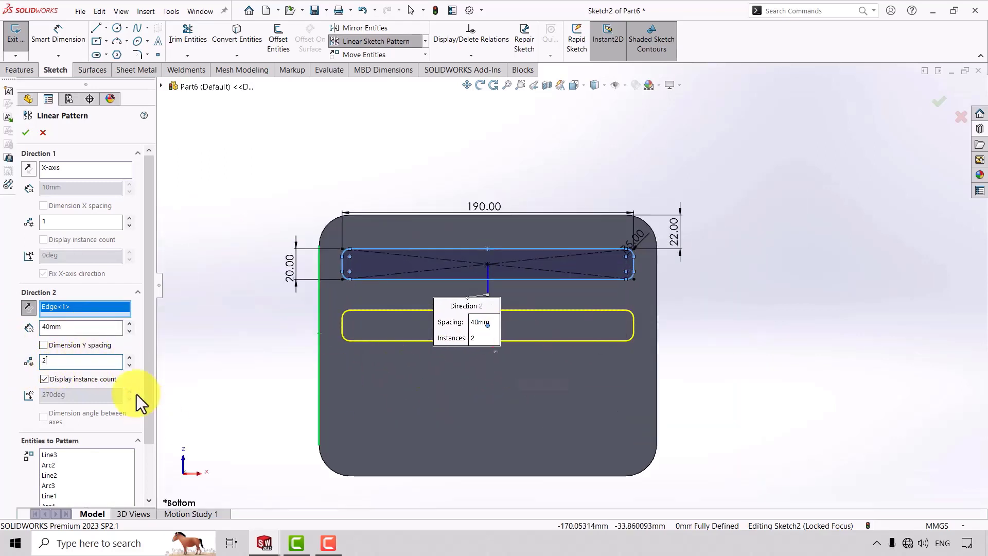
left_click_drag(72, 363, 2, 371)
type("4")
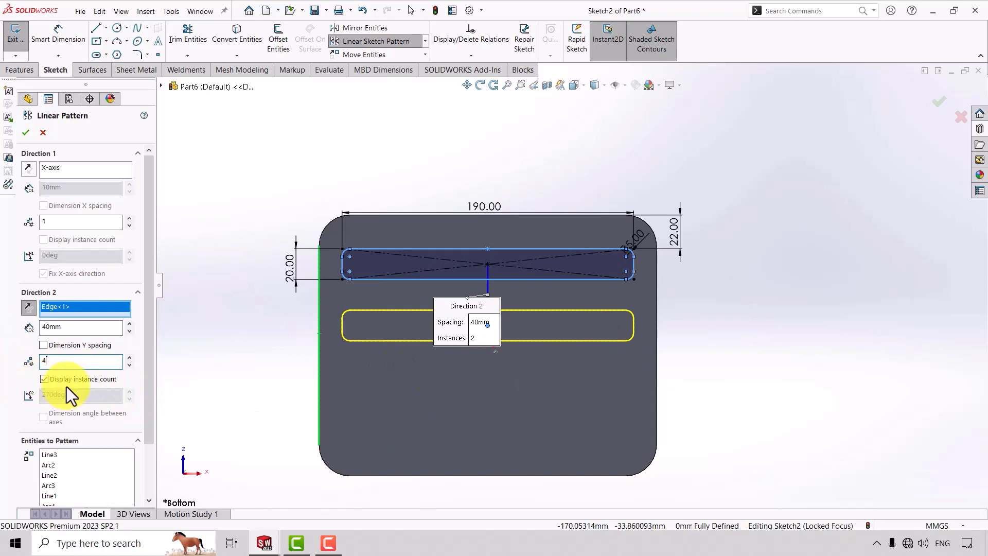
left_click(81, 330)
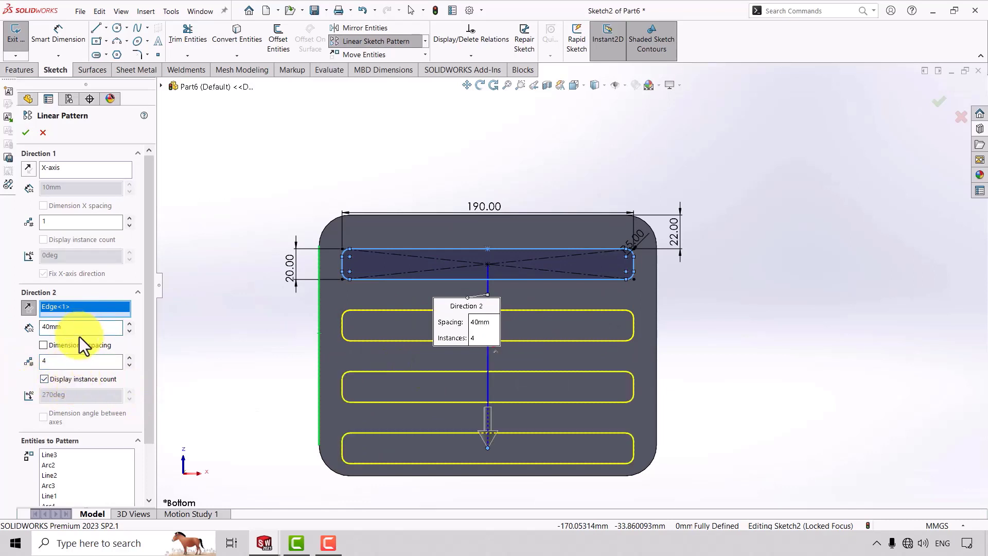
scroll(663, 355, "down", 2)
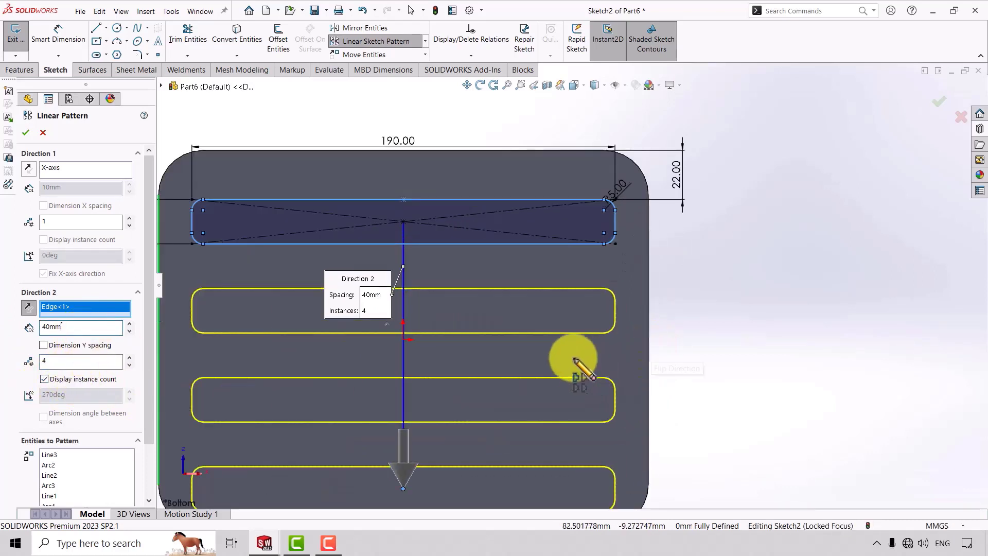
left_click(27, 134)
- Dimension the first slot's bottom line to the second slot's top line at 20 mm
left_click(86, 39)
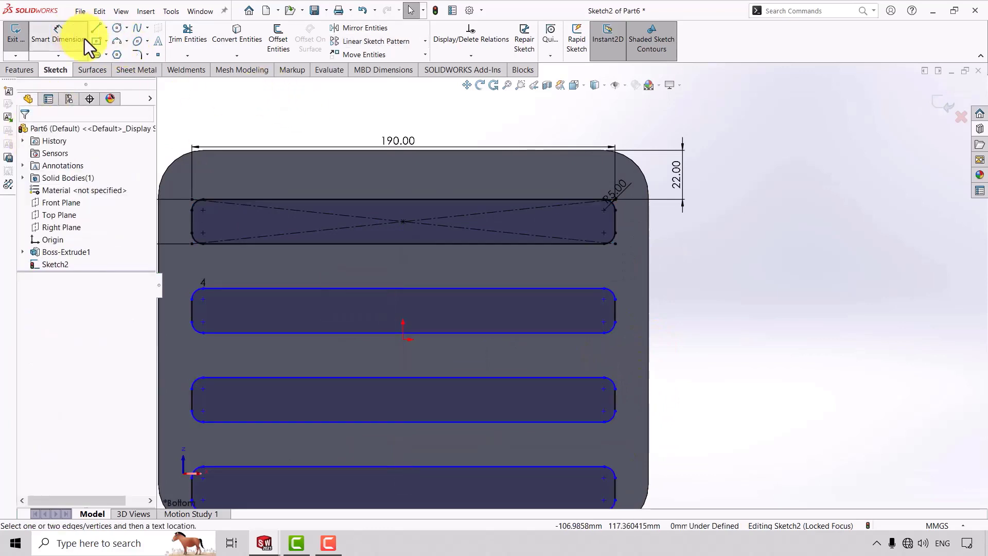
left_click(524, 288)
left_click(521, 244)
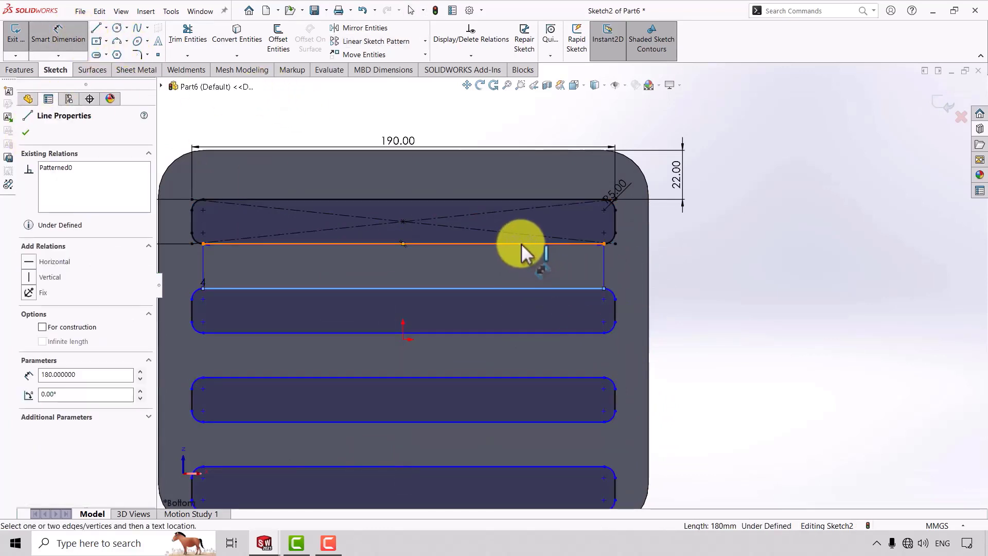
left_click(702, 269)
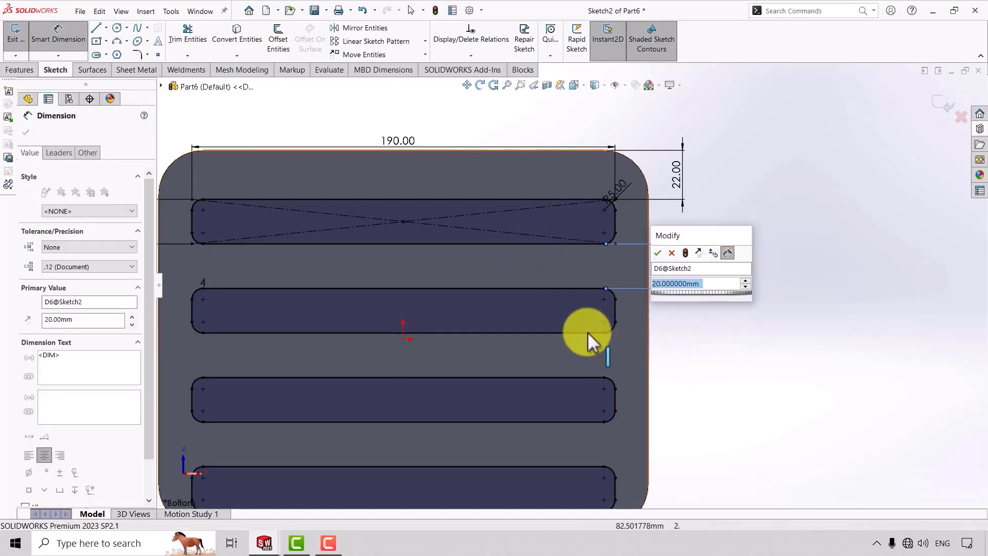
left_click(660, 252)
key("Escape")
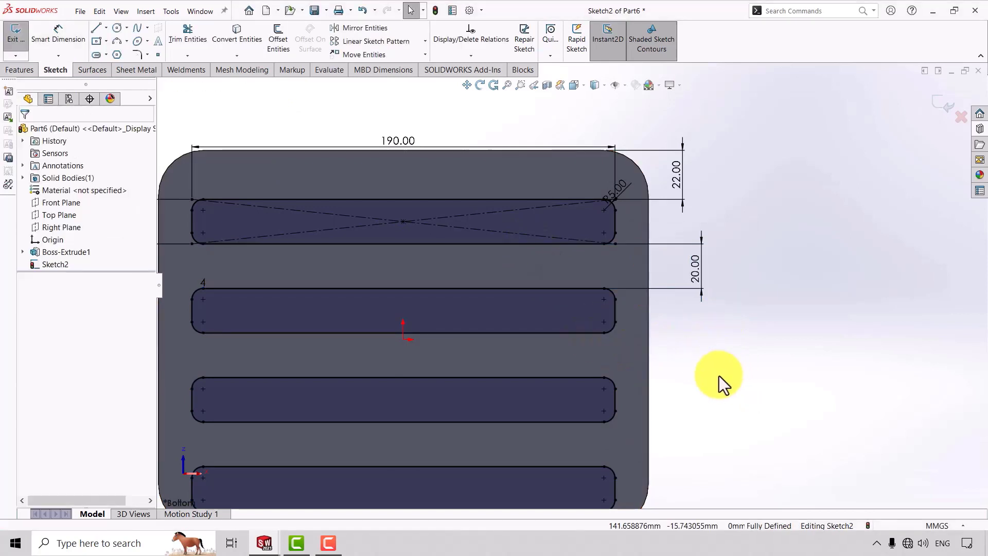
scroll(593, 274, "up", 5)
scroll(594, 269, "down", 4)
scroll(523, 247, "down", 1)
scroll(523, 247, "down", 1)
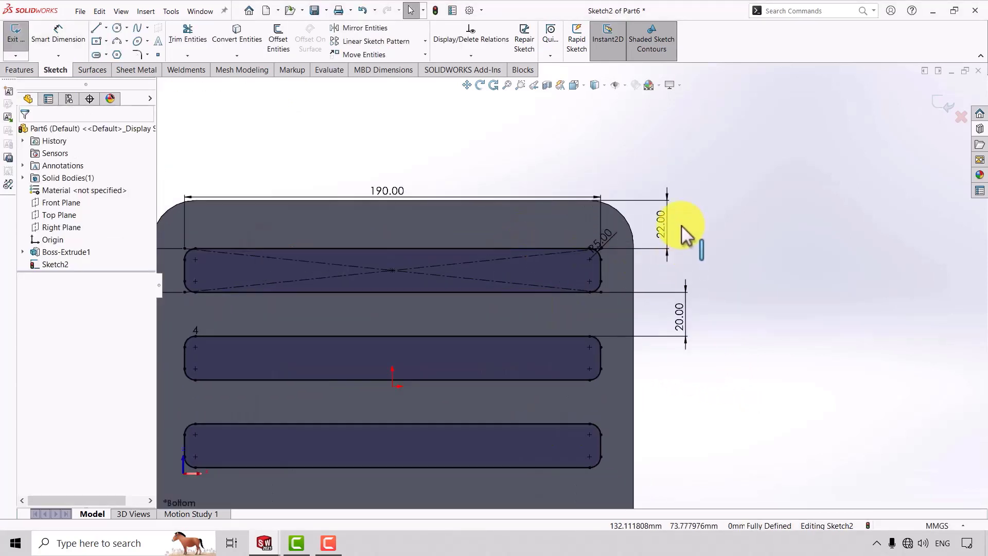
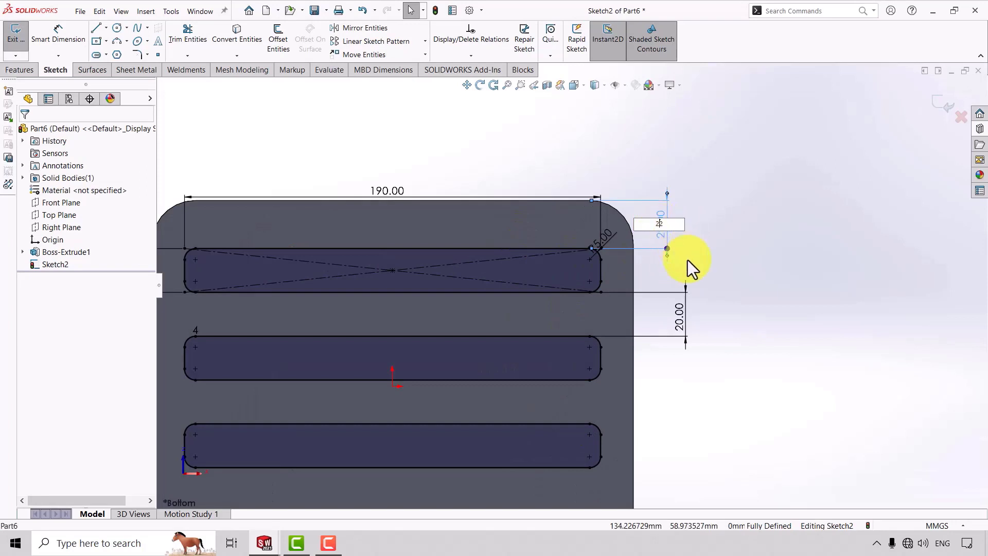
- Try 22 mm, 20 mm and then 18 mm for the top slot spacing
key("Return")
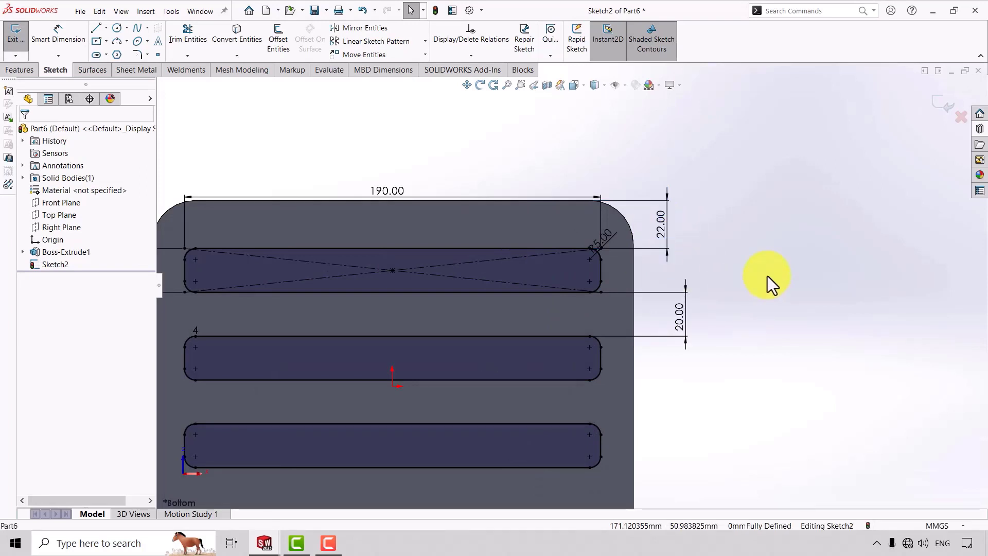
left_click(659, 225)
type("20")
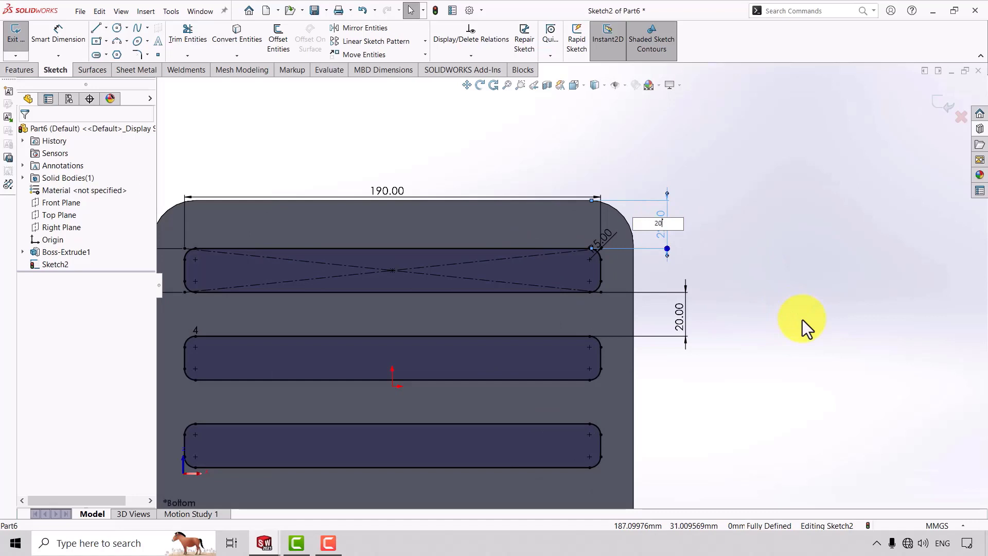
key("Return")
scroll(659, 373, "up", 4)
scroll(619, 292, "down", 2)
scroll(612, 273, "down", 2)
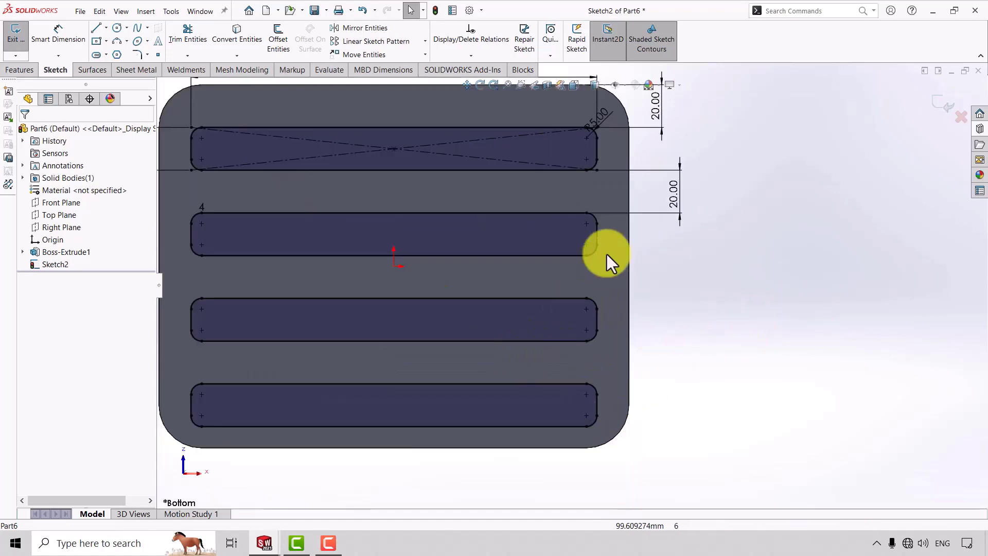
scroll(615, 206, "up", 1)
scroll(638, 147, "down", 1)
double_click(644, 134)
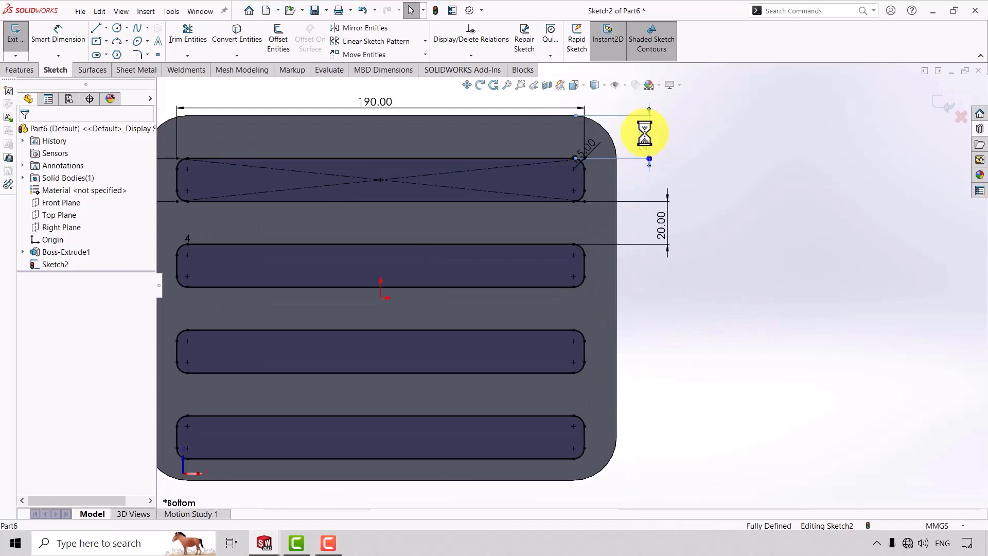
type("18")
key("Return")
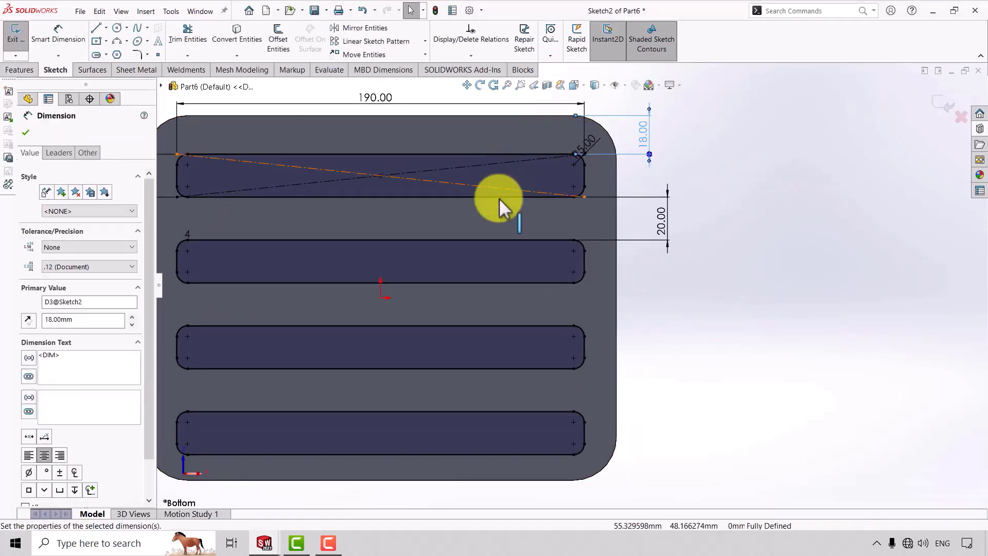
- Settle the top slot spacing at 16 mm and tilt the fully defined sketch into 3D
scroll(507, 283, "up", 1)
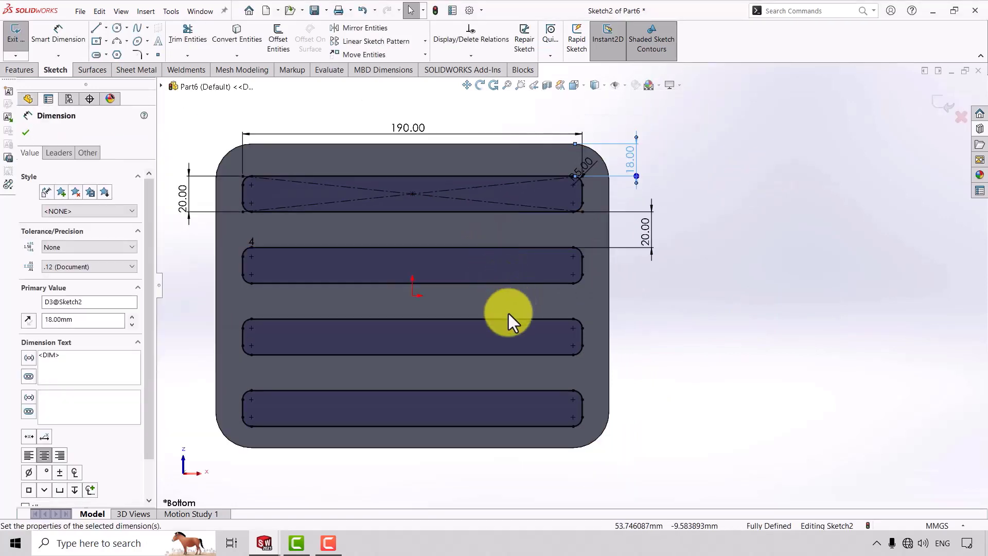
double_click(633, 162)
type("16")
key("Return")
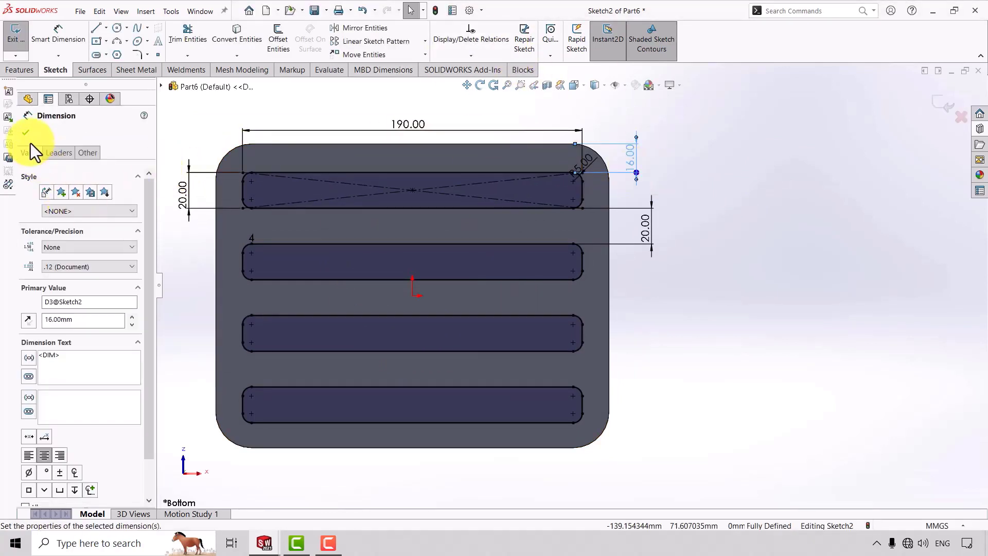
left_click(25, 133)
left_click(481, 89)
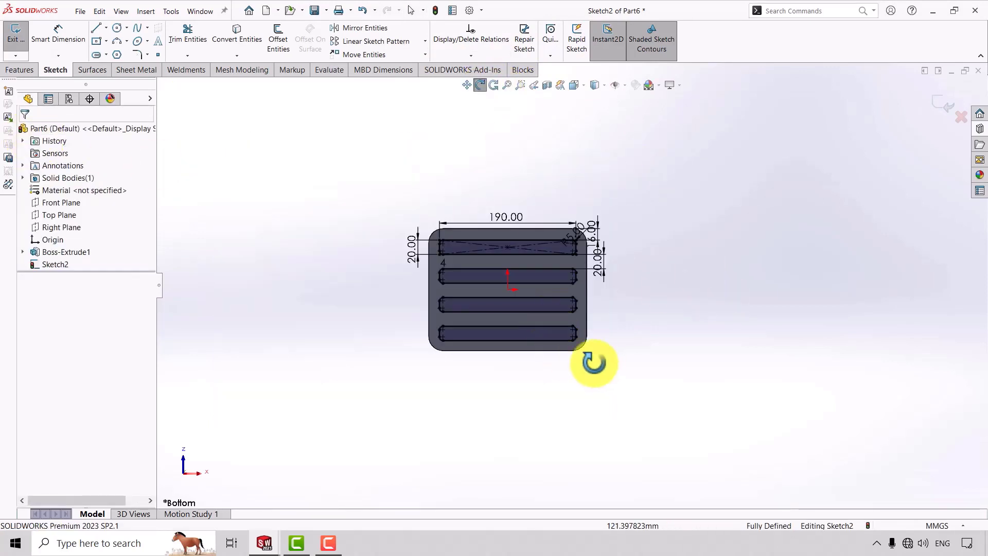
left_click_drag(595, 360, 529, 368)
key("Escape")
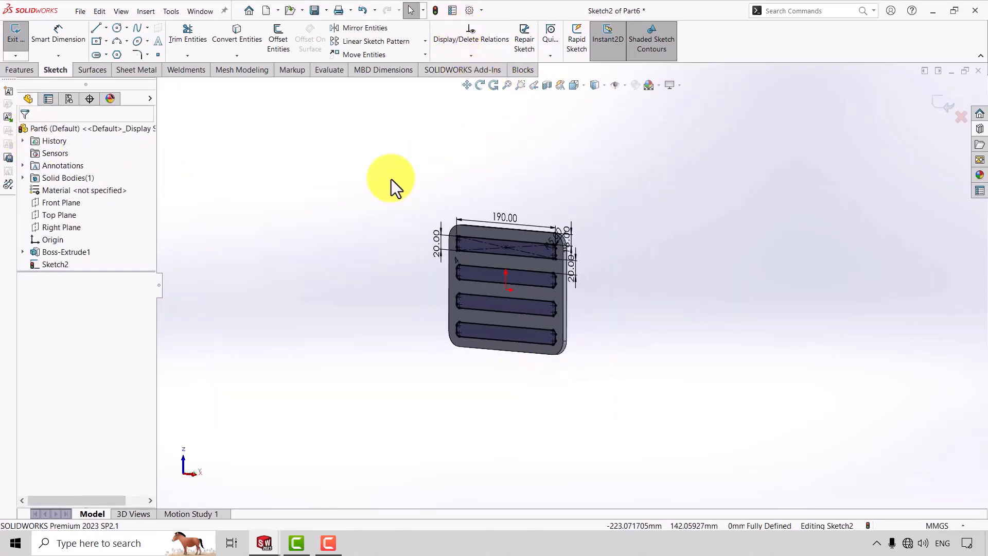
- Cut the four slot profiles 3 mm deep into the plate
left_click(18, 70)
left_click(190, 44)
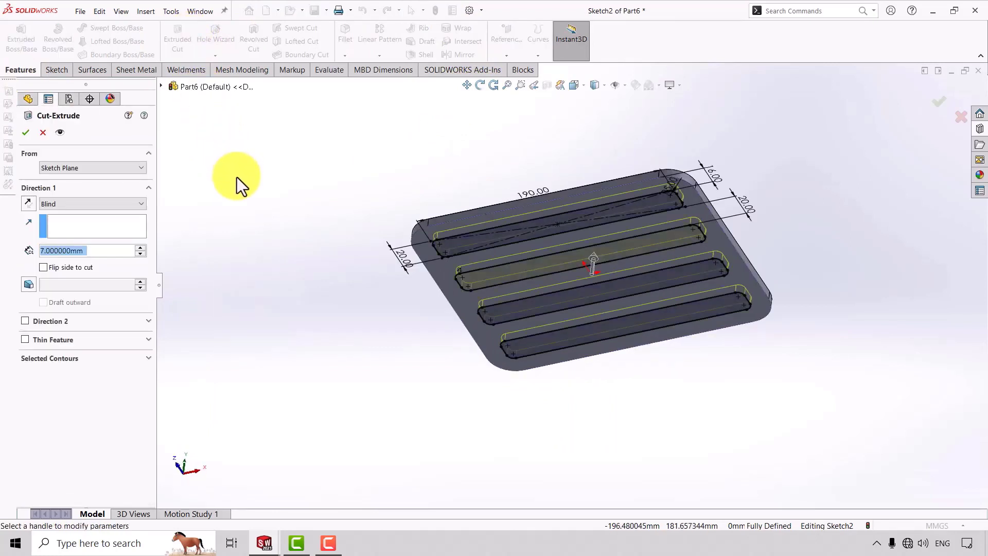
type("3")
key("Return")
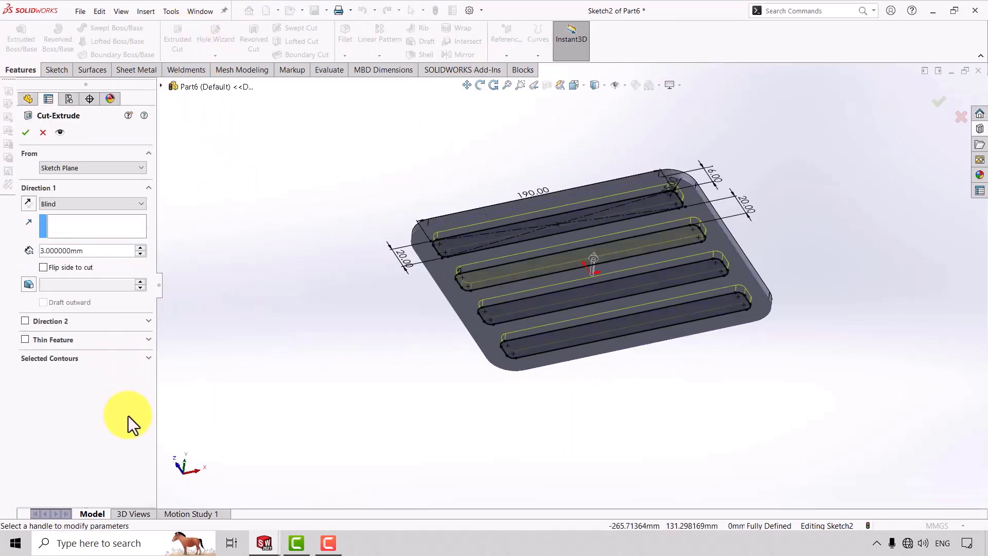
left_click(26, 131)
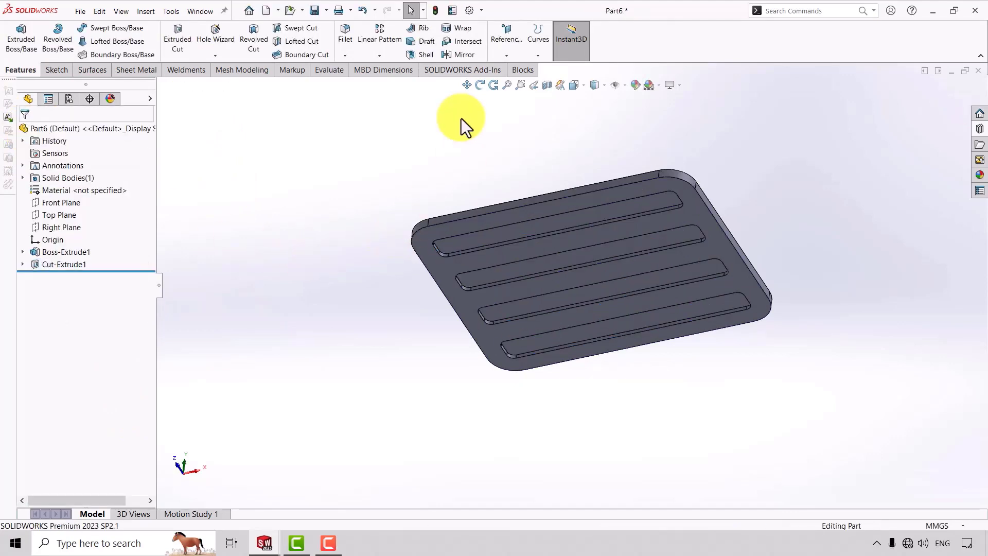
- On the plate's opposite face, sketch a 10 mm outward offset of its outline
left_click(478, 85)
mouse_move(389, 252)
left_mouse_down()
mouse_move(433, 283)
mouse_move(380, 179)
mouse_move(379, 230)
mouse_move(328, 295)
mouse_move(503, 122)
left_mouse_up()
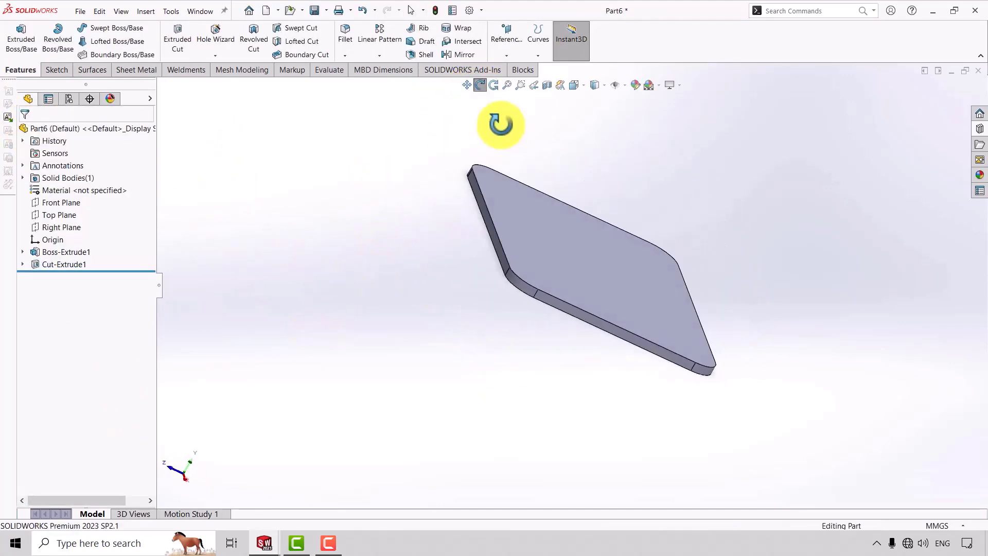
left_click(480, 86)
left_click(590, 261)
left_click(635, 231)
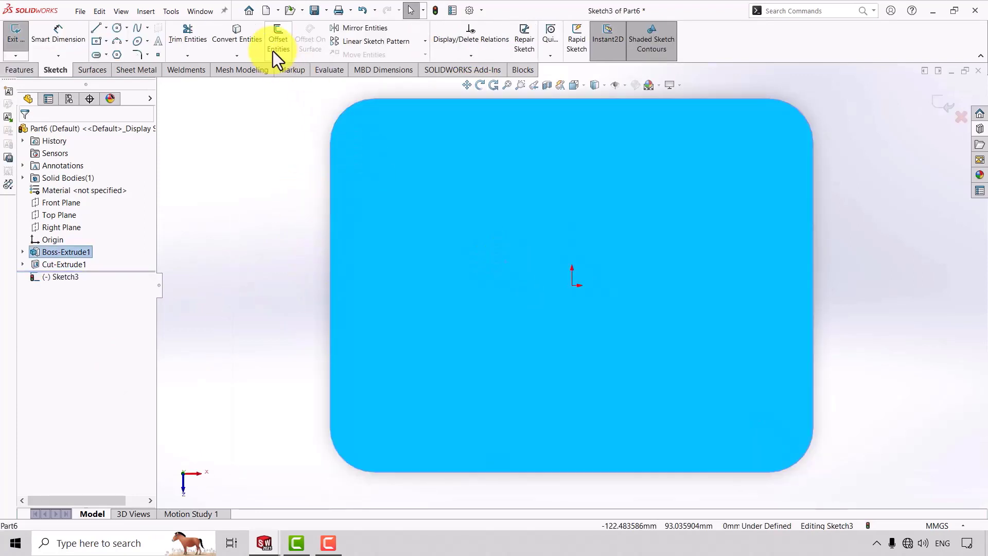
left_click(272, 51)
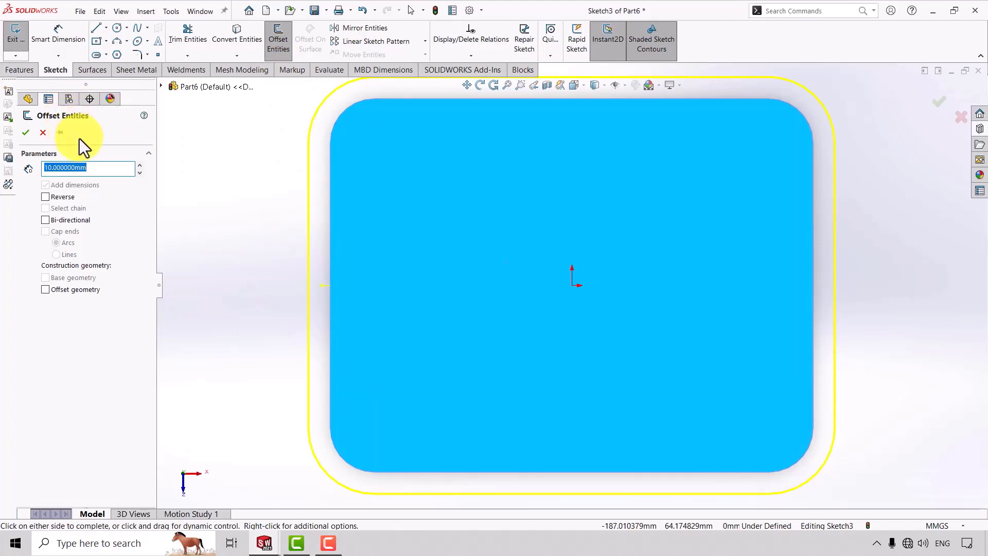
left_click(24, 133)
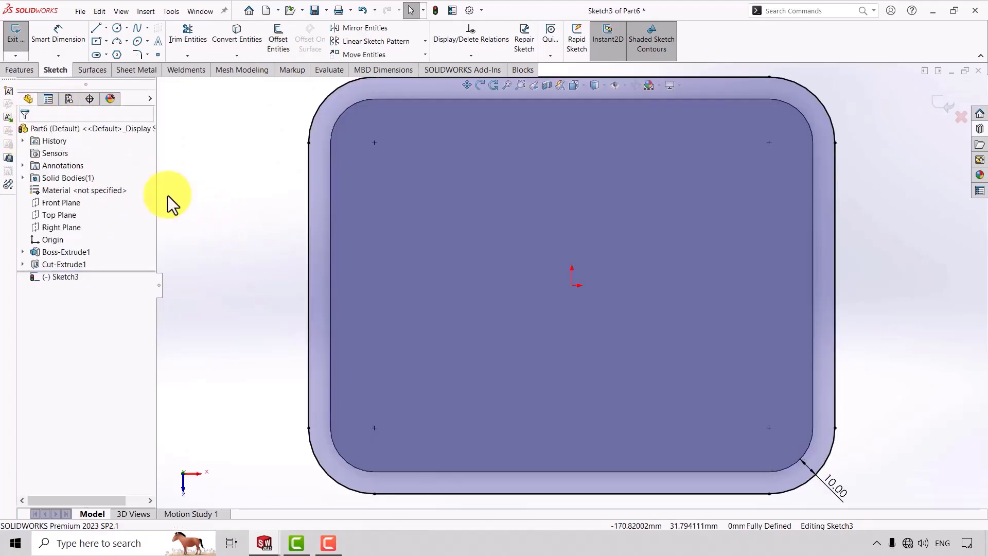
- Extrude the offset outline 10 mm and orbit to view the grooved underside
left_click(20, 70)
left_click(22, 32)
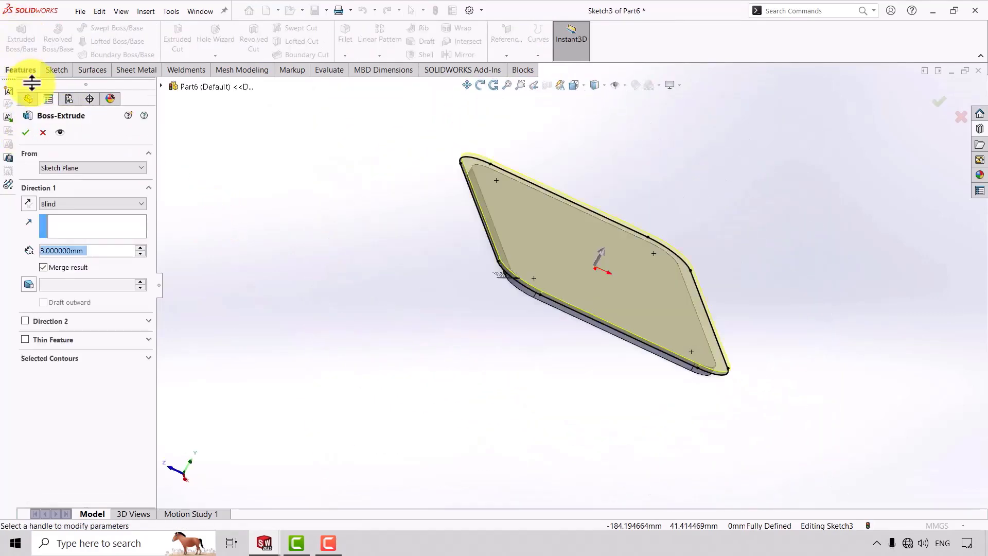
type("10")
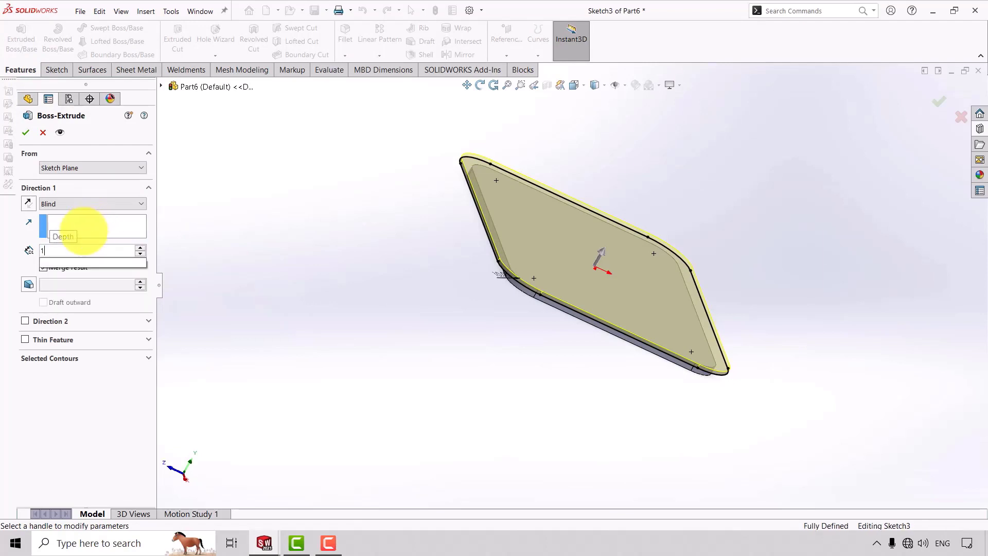
left_click(25, 133)
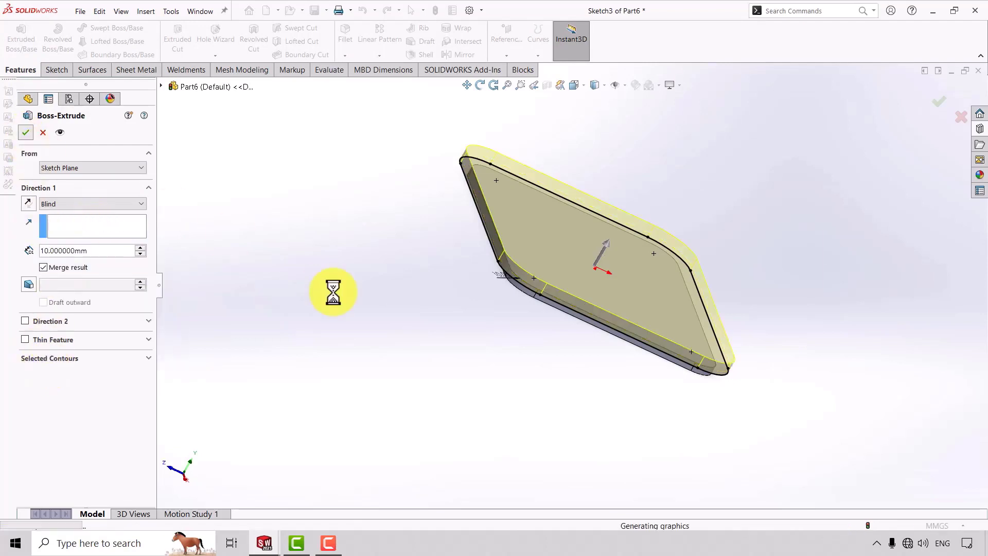
left_click(480, 85)
mouse_move(512, 335)
left_mouse_down()
mouse_move(545, 187)
mouse_move(563, 243)
mouse_move(564, 375)
left_mouse_up()
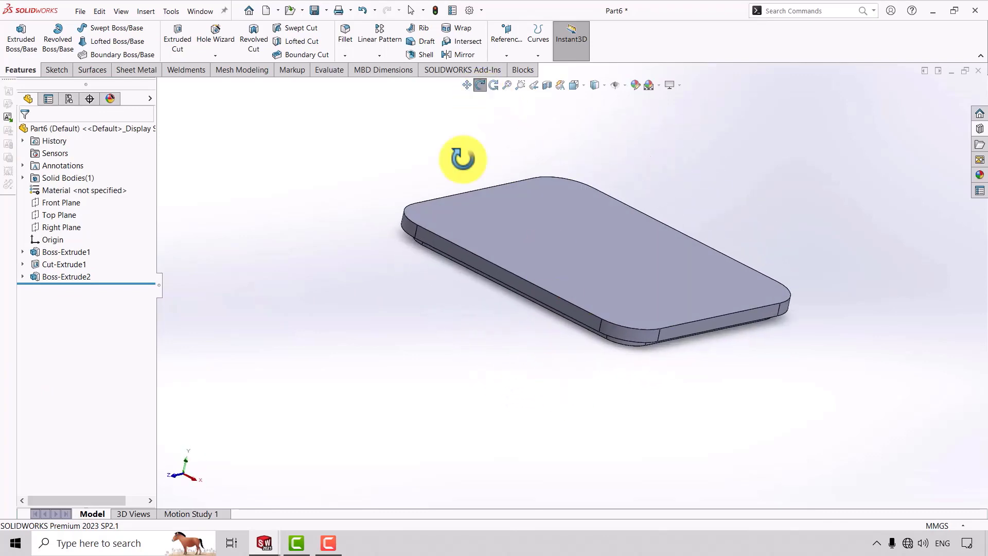
left_click_drag(461, 159, 439, 157)
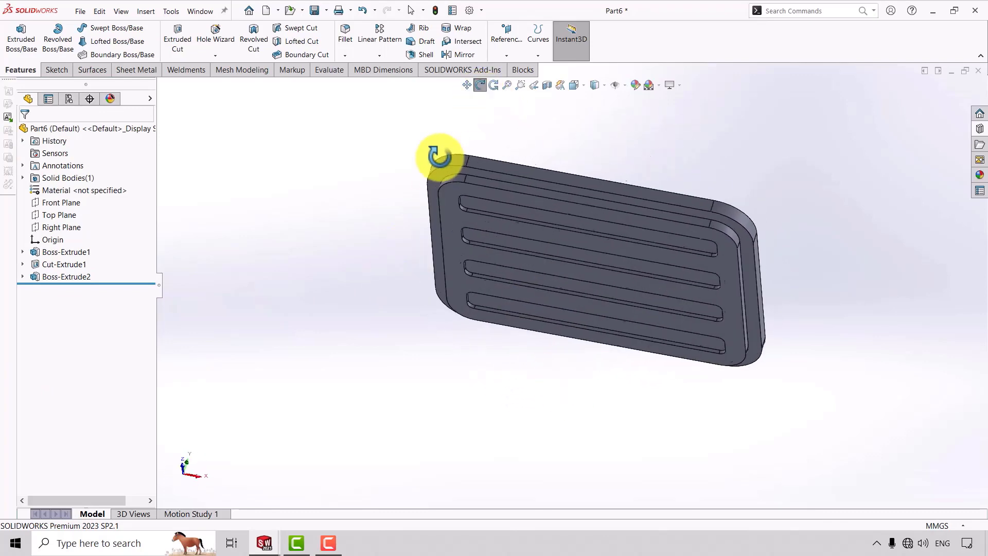
- Convert the part into a form tool with the rim face as stopping face, viewed isometric
left_click(130, 71)
left_click(329, 28)
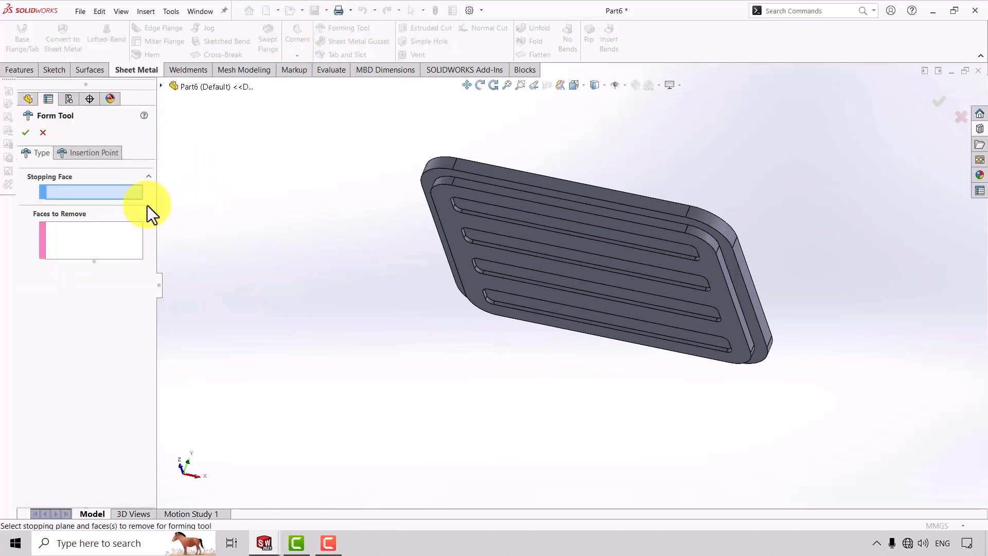
scroll(473, 234, "down", 5)
left_click(406, 199)
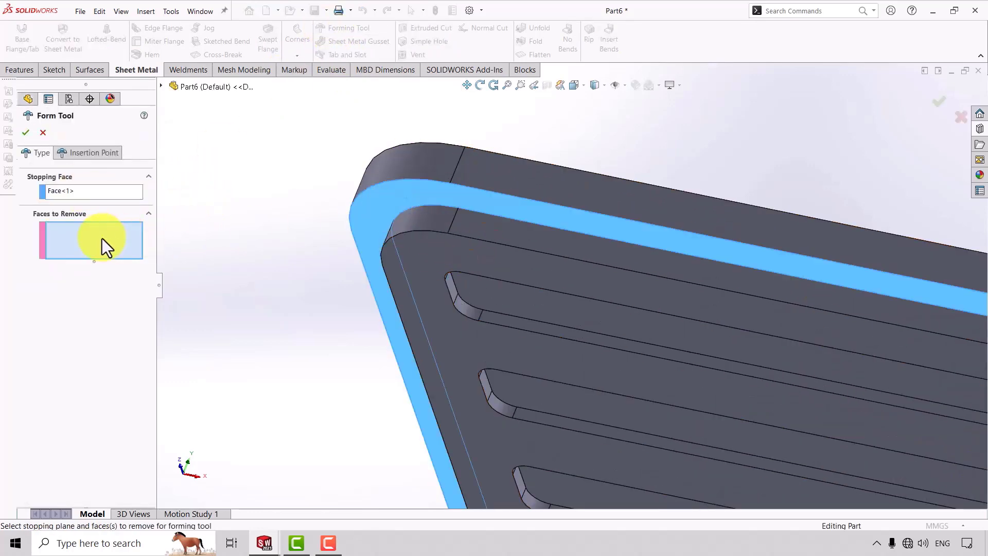
left_click(24, 133)
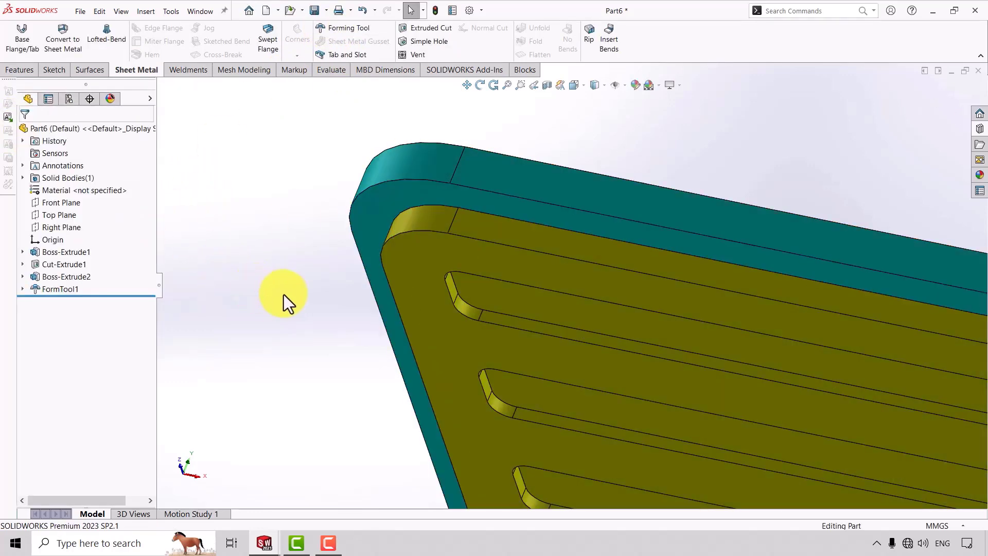
scroll(354, 247, "up", 5)
key("ctrl+7")
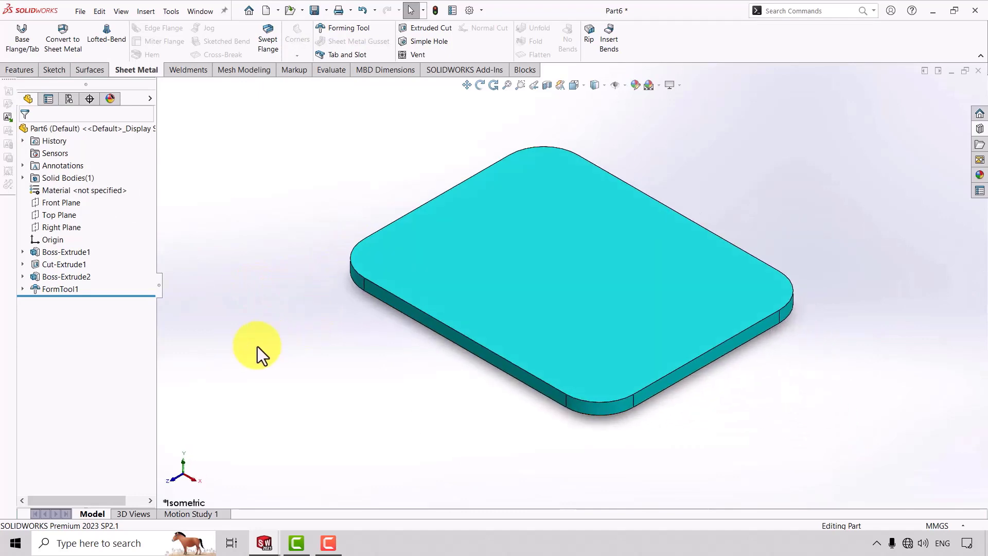
- Save it as form tool type Part6.SLDFTP in the design library's Maktabino folder
left_click(326, 11)
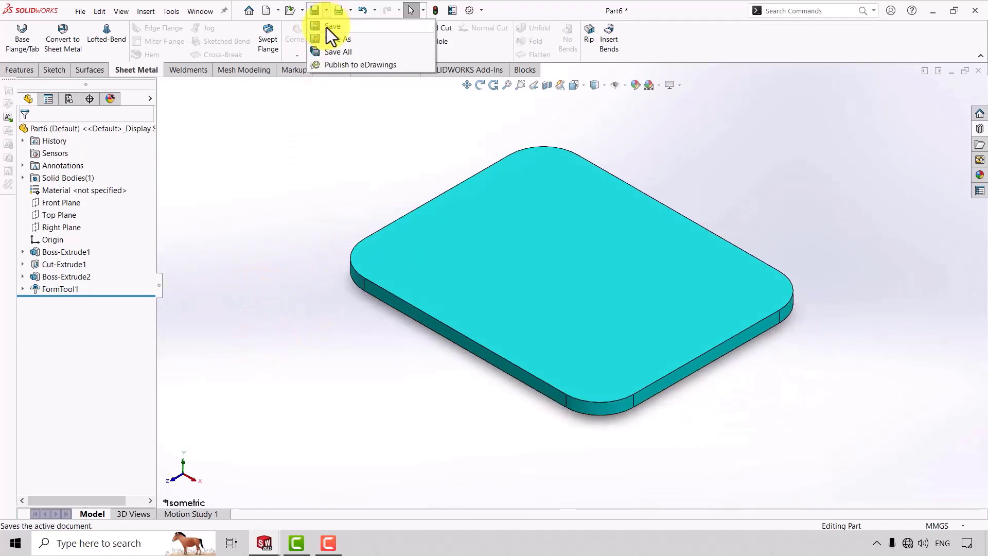
left_click(330, 43)
left_click(216, 280)
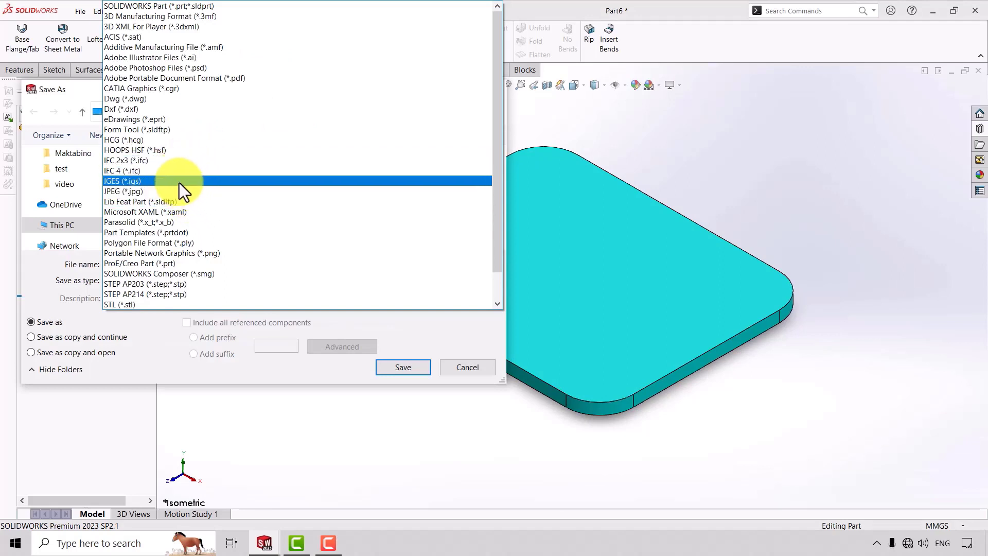
left_click(163, 130)
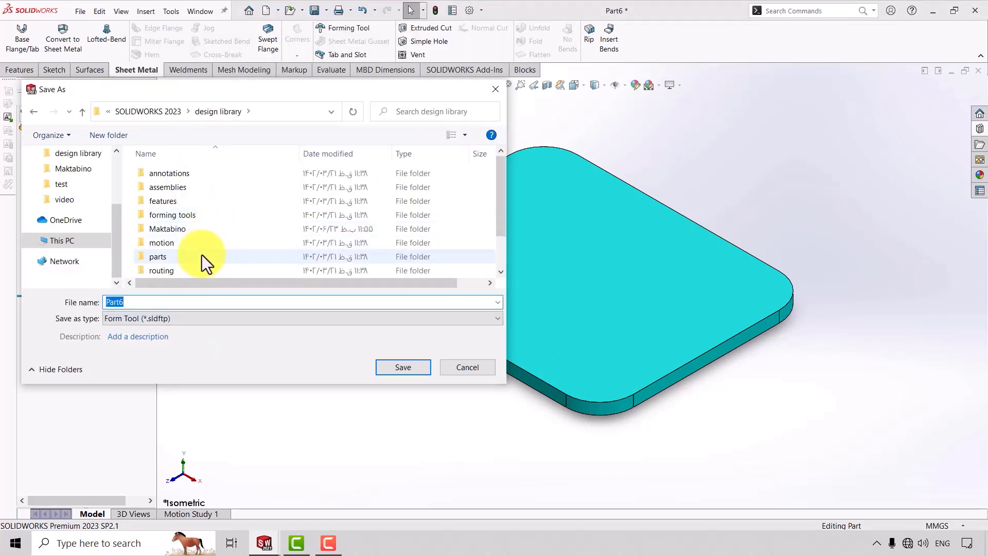
scroll(202, 237, "down", 1)
double_click(182, 187)
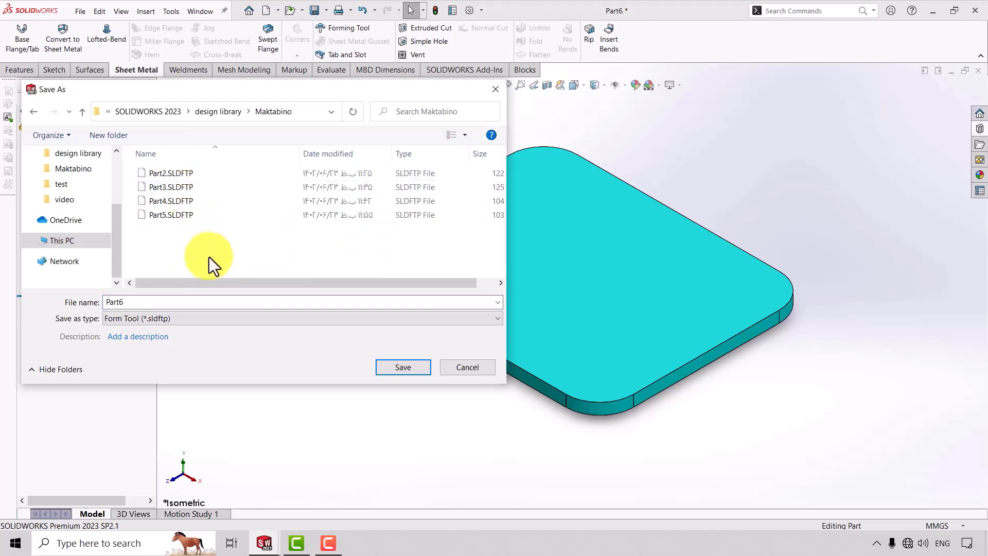
left_click(391, 367)
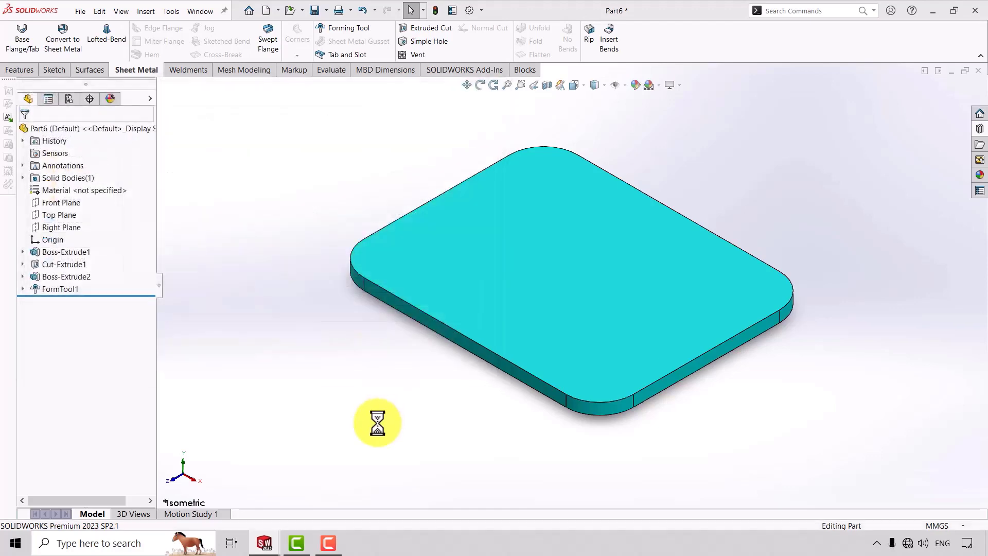
mouse_move(264, 542)
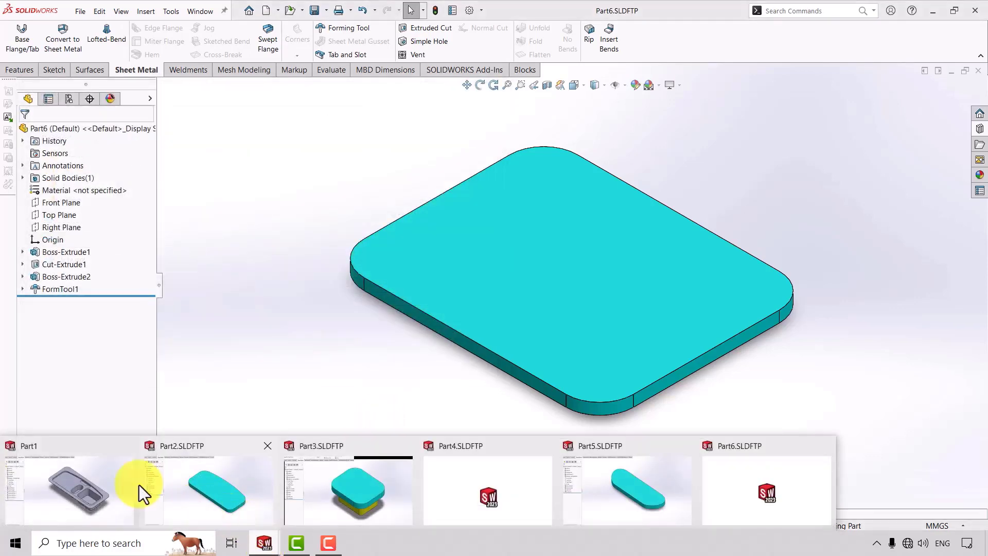
- In Part1, drop the Part6 form tool from the Design Library onto the sink's top face
left_click(139, 485)
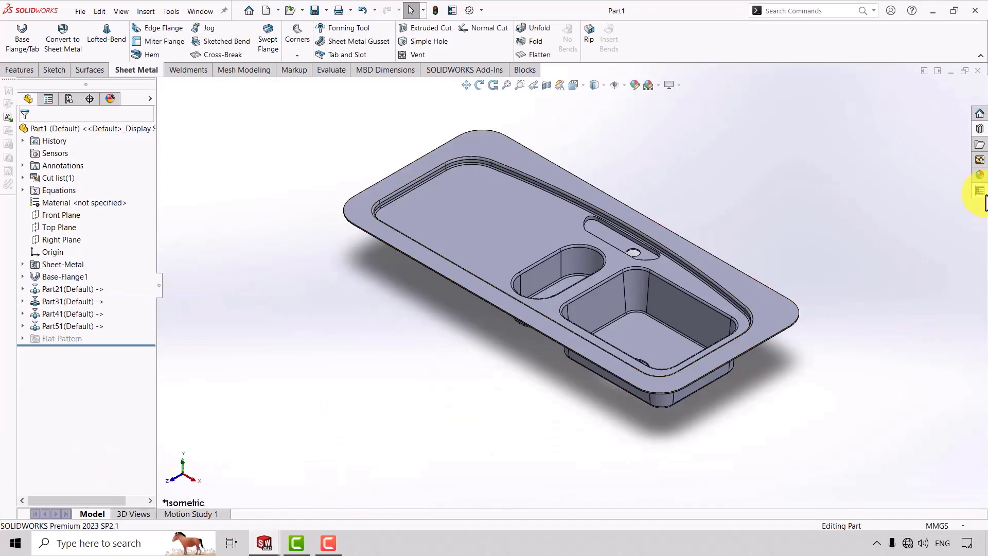
left_click(980, 130)
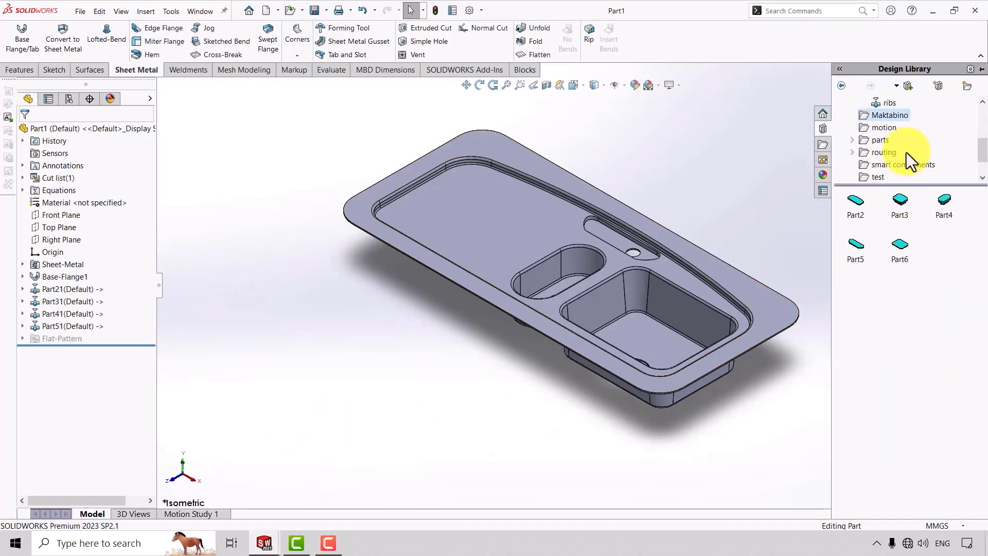
mouse_move(901, 245)
left_mouse_down()
mouse_move(520, 232)
mouse_move(484, 219)
left_mouse_up()
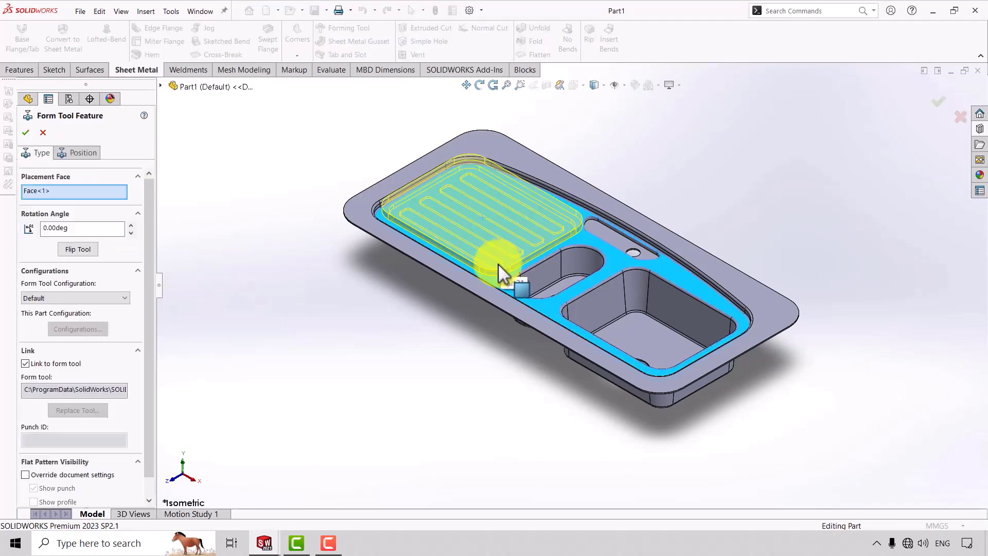
left_click(25, 132)
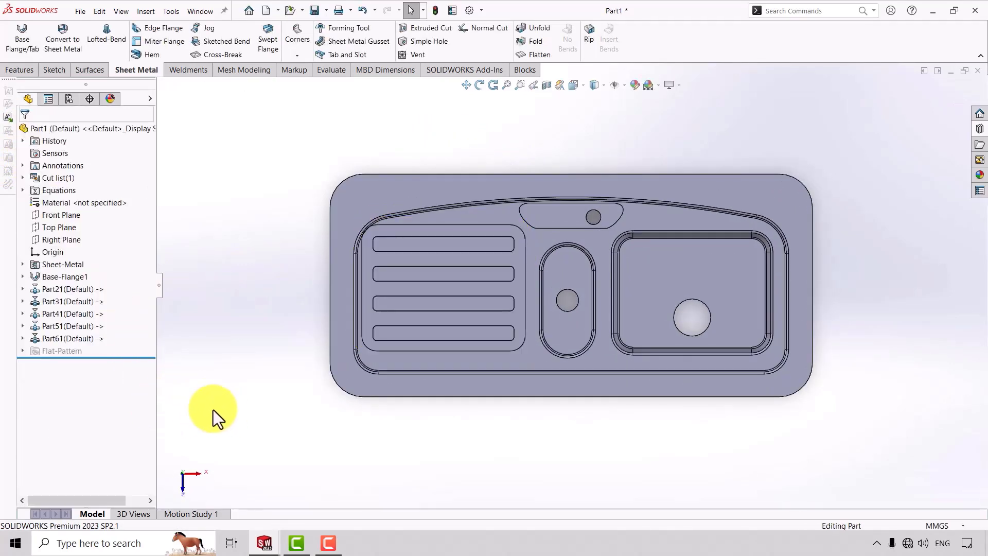
- Edit Part61's position and dimension its centre 495 mm from the sink's right edge
right_click(58, 341)
left_click(67, 300)
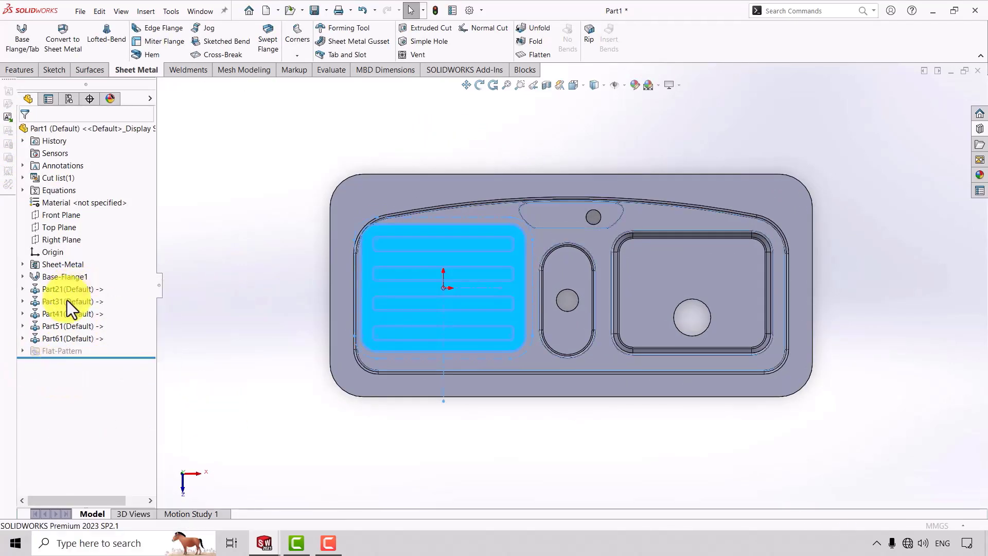
left_click(85, 152)
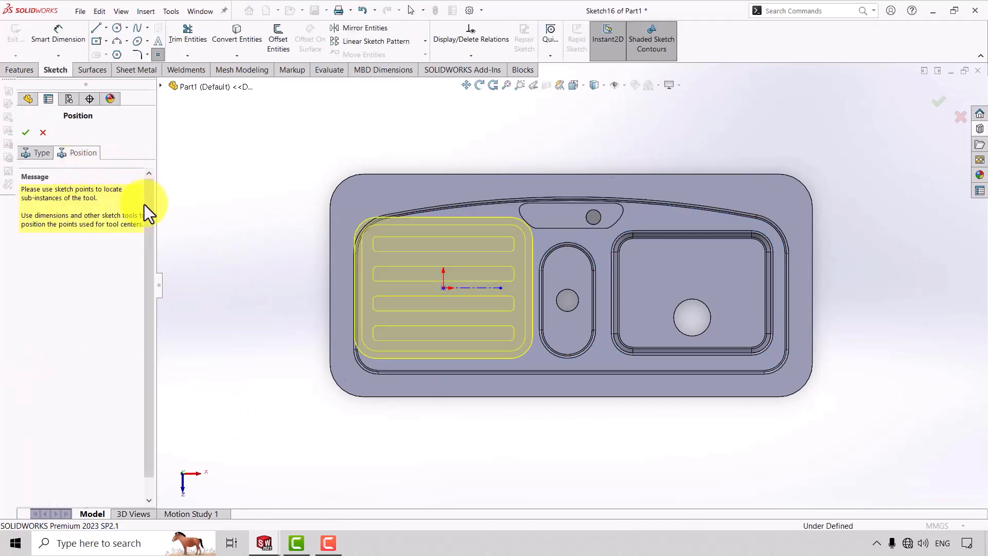
left_click(60, 32)
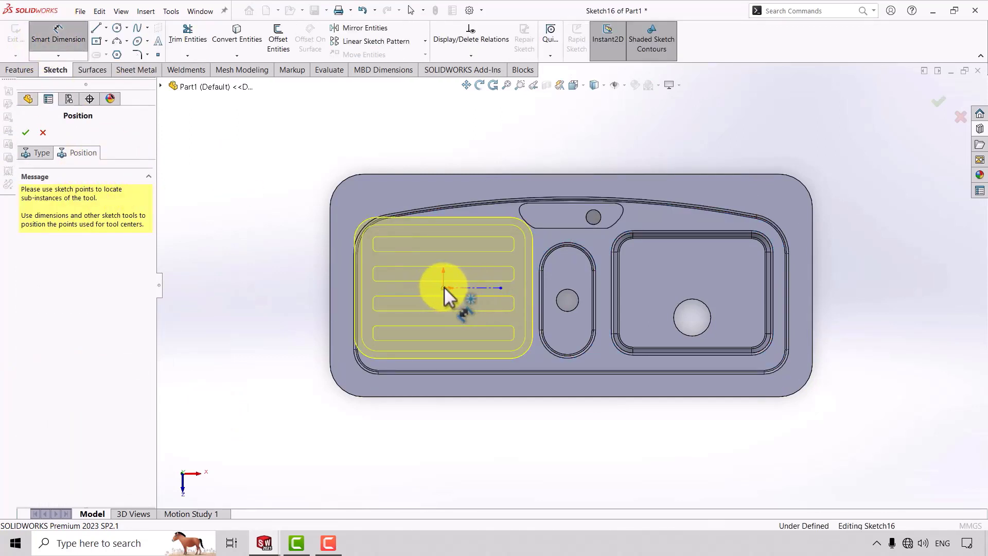
left_click(443, 287)
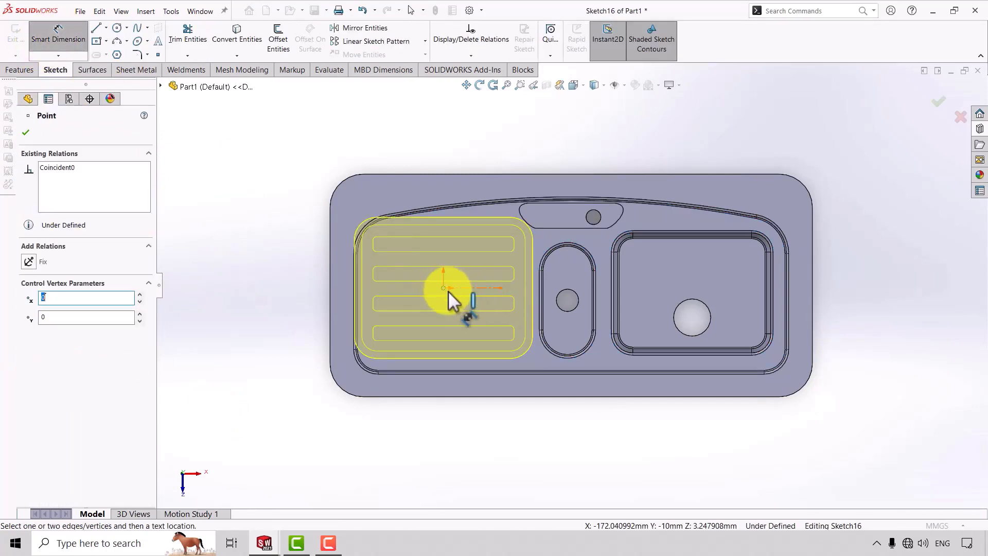
left_click(818, 275)
left_click(634, 140)
type("4")
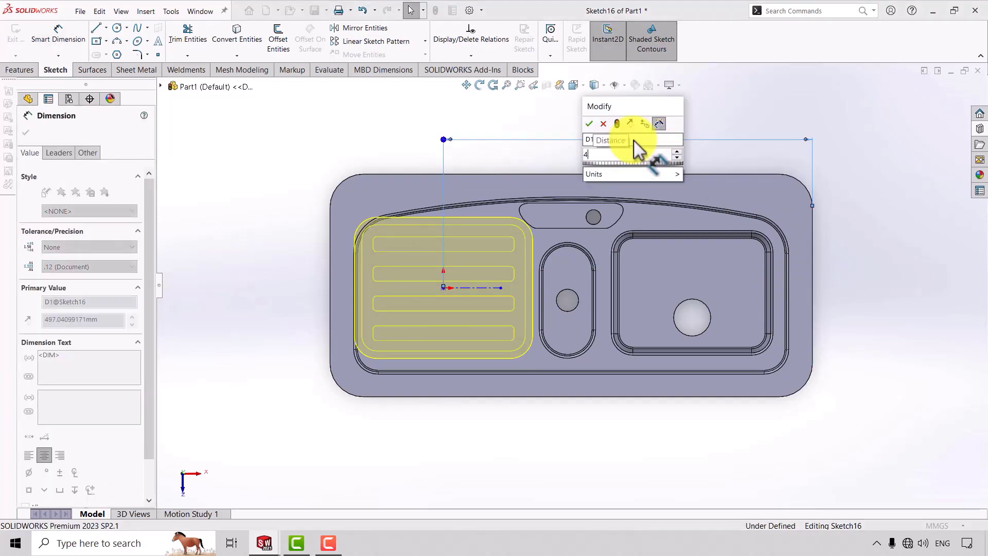
type("95")
key("Return")
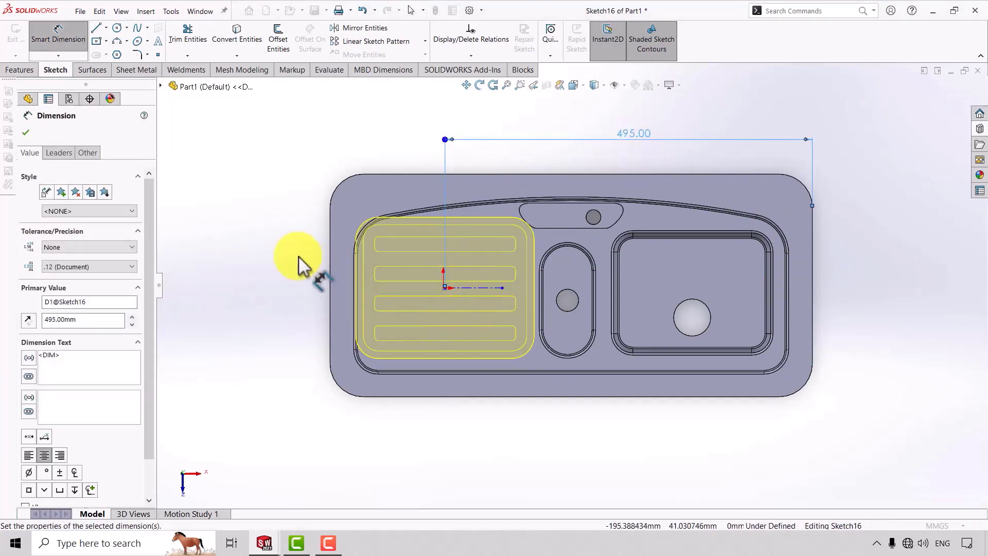
left_click(298, 256)
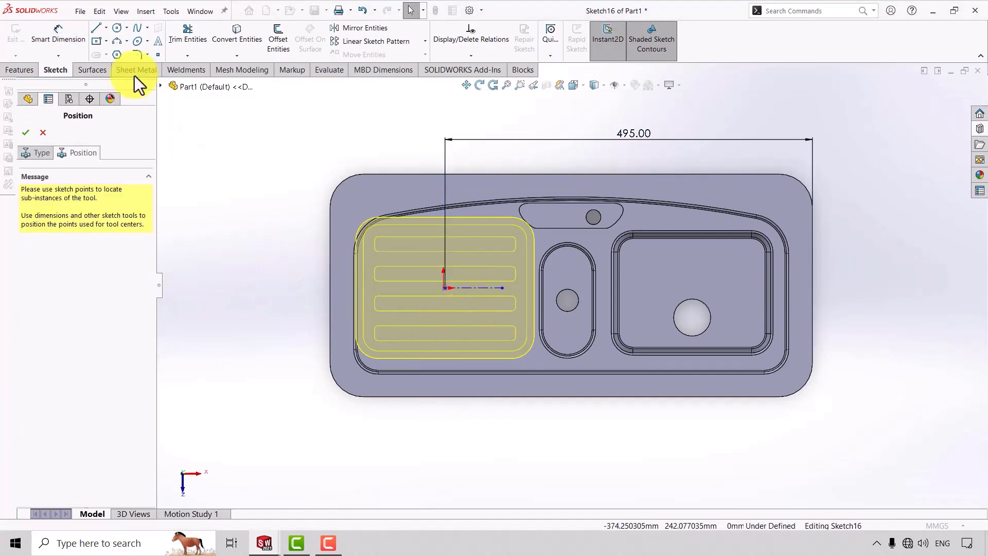
- Dimension the tool's centre 150 mm from the sink's top edge and finish the placement
left_click(445, 287)
left_click(431, 174)
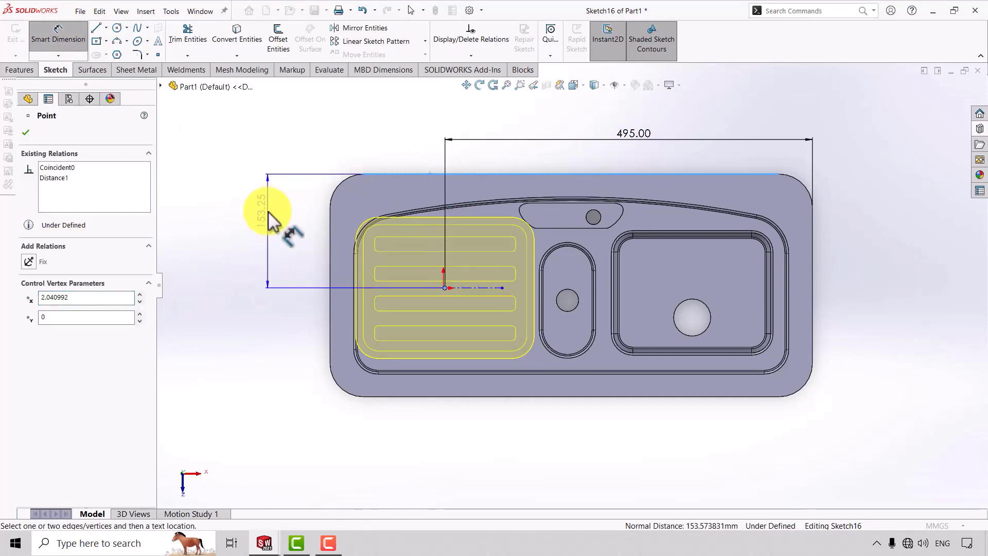
left_click(267, 216)
type("150")
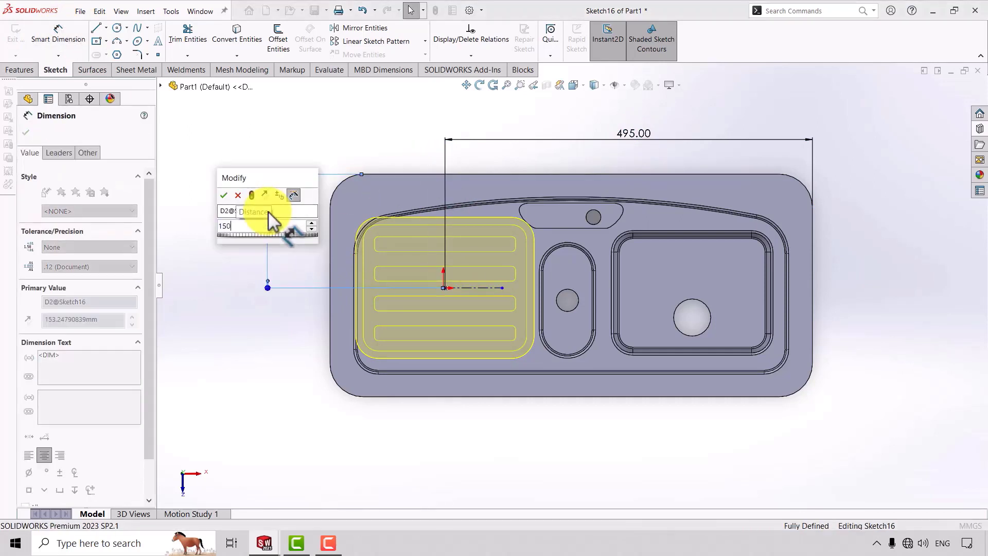
key("Return")
left_click(25, 132)
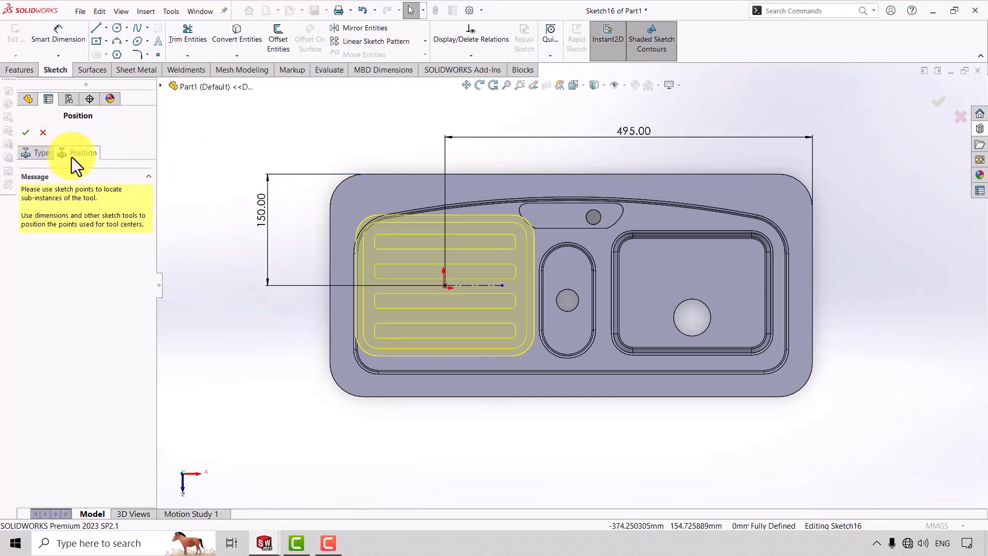
left_click(24, 134)
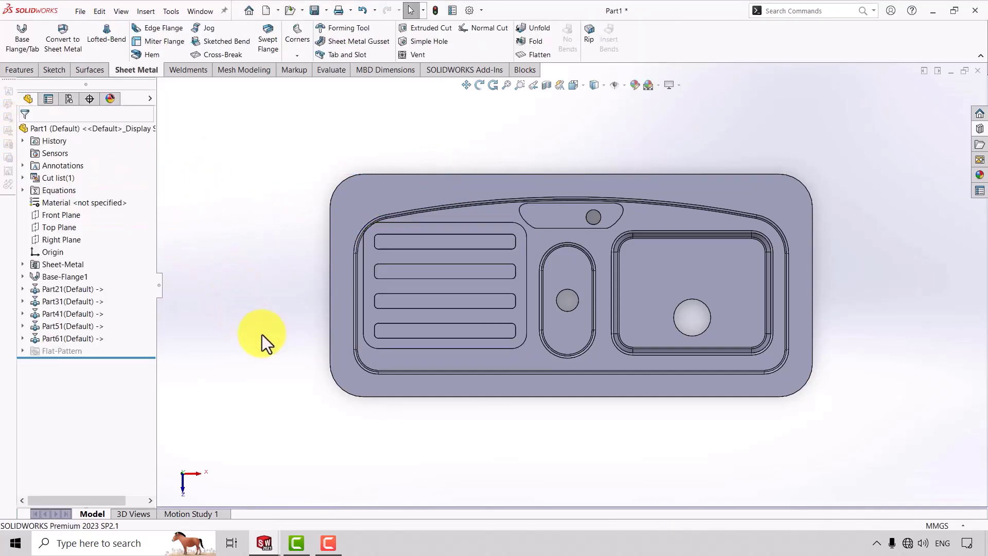
- Reopen Part61's position sketch and change the vertical dimension from 150 to 155 mm
right_click(60, 341)
left_click(66, 289)
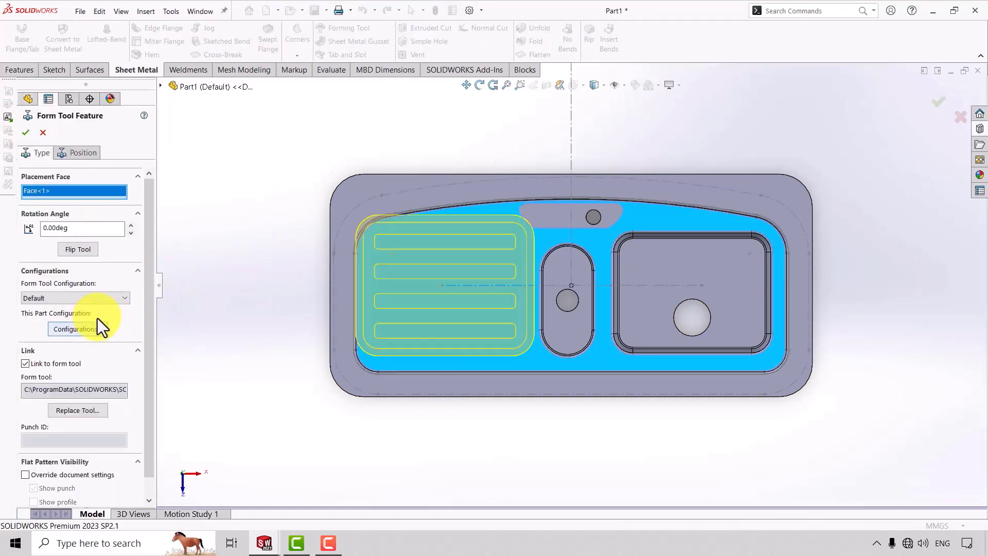
left_click(82, 151)
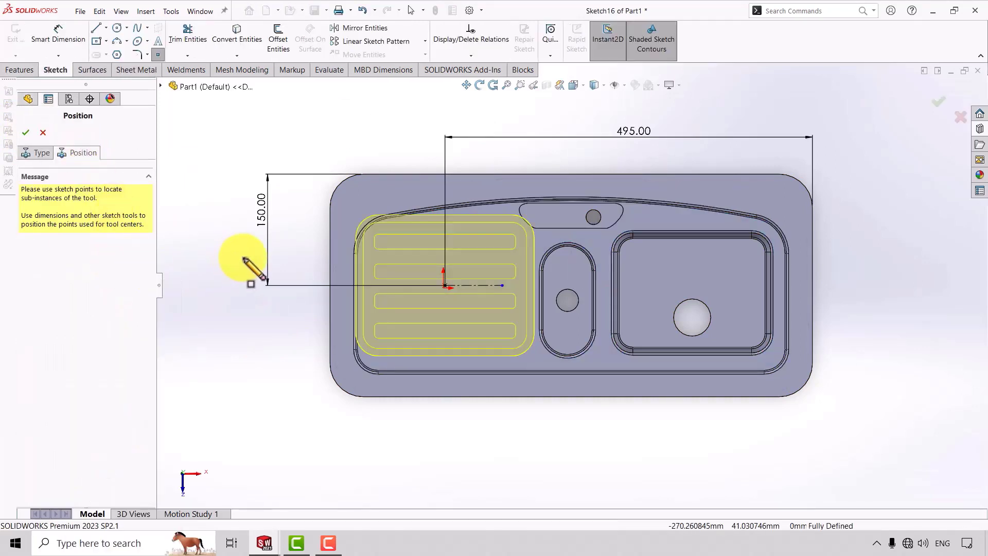
key("Escape")
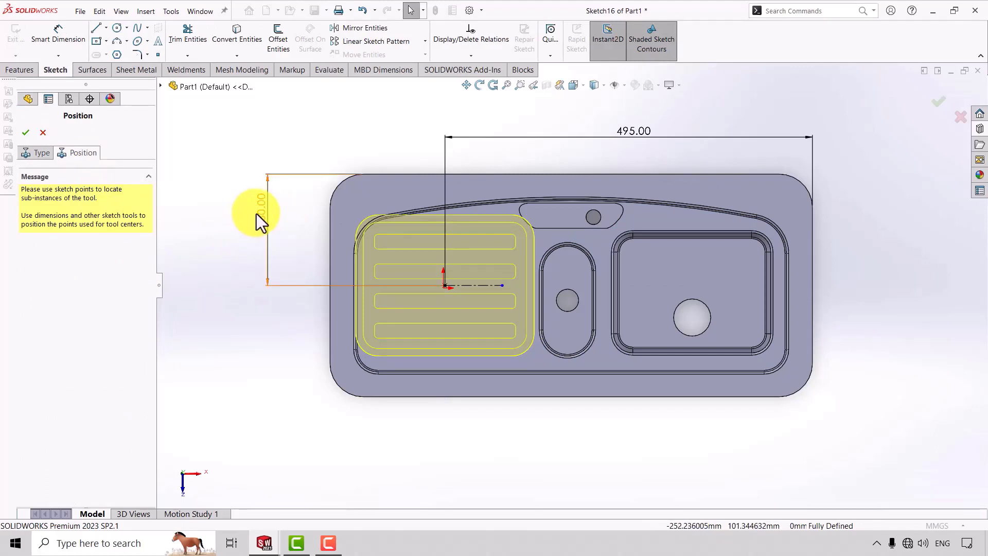
left_click(260, 220)
key("Delete")
type("155")
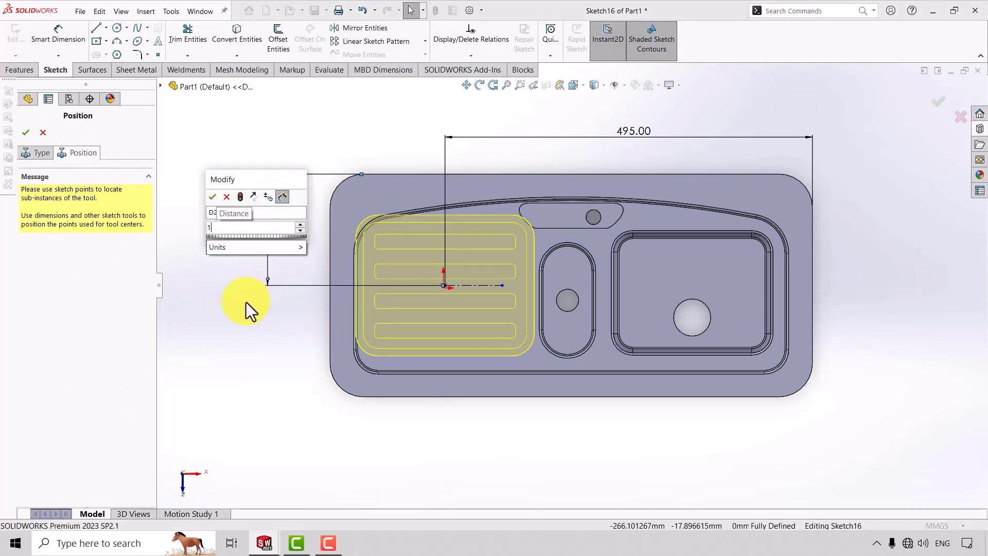
key("Return")
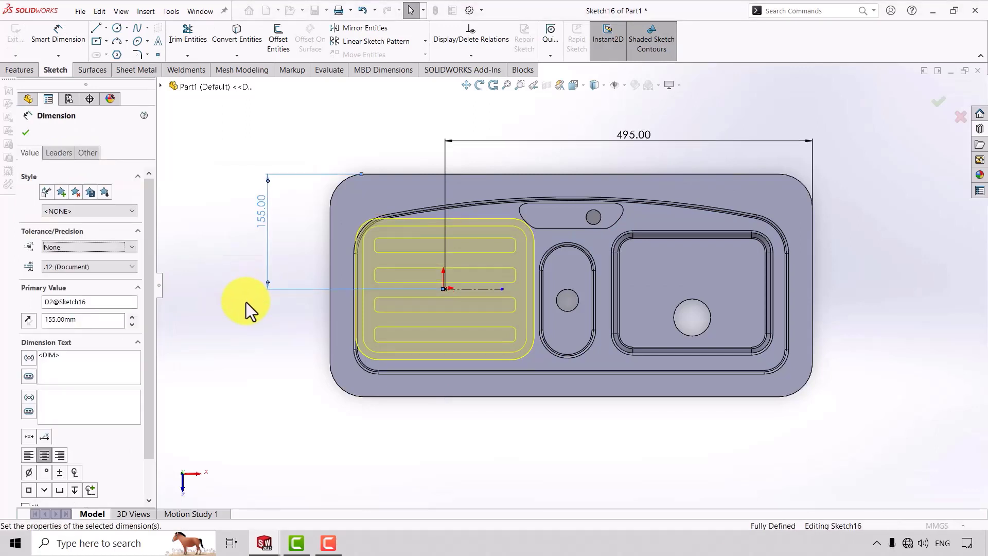
- Change the horizontal locating dimension from 495 to 494, then to 490 mm
left_click(635, 138)
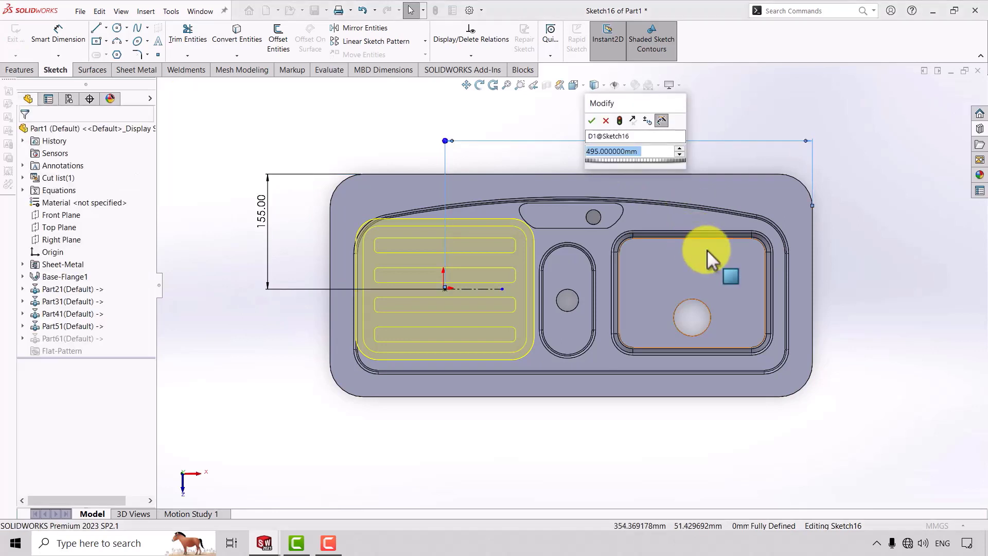
type("494")
key("Return")
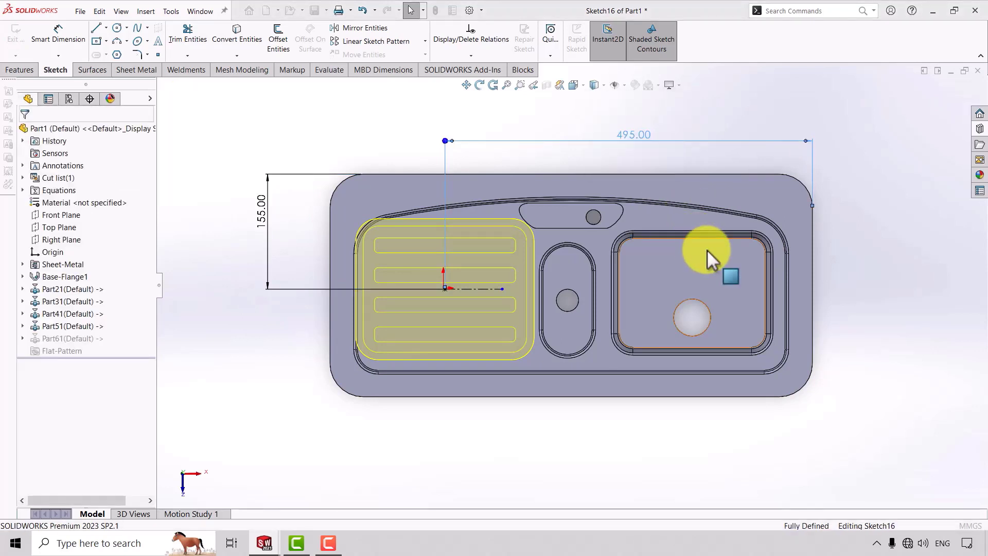
double_click(631, 135)
type("490")
key("Return")
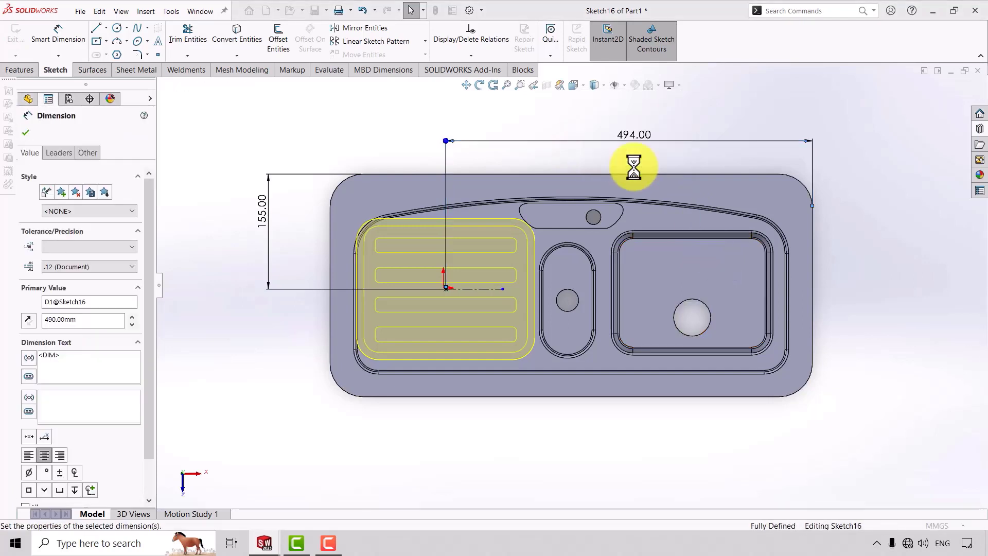
- Return the vertical dimension to 150 mm and accept the edited form feature
double_click(268, 215)
type("150")
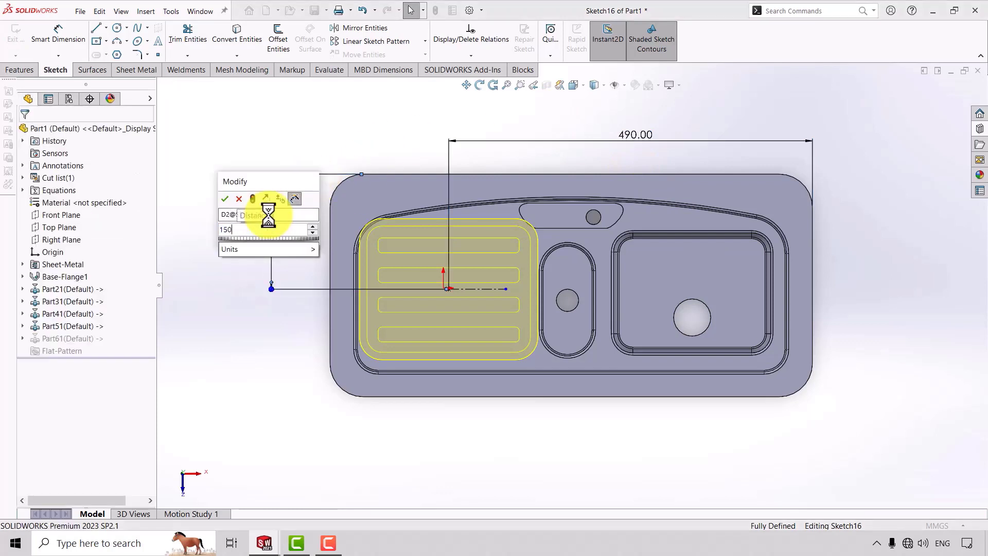
key("Return")
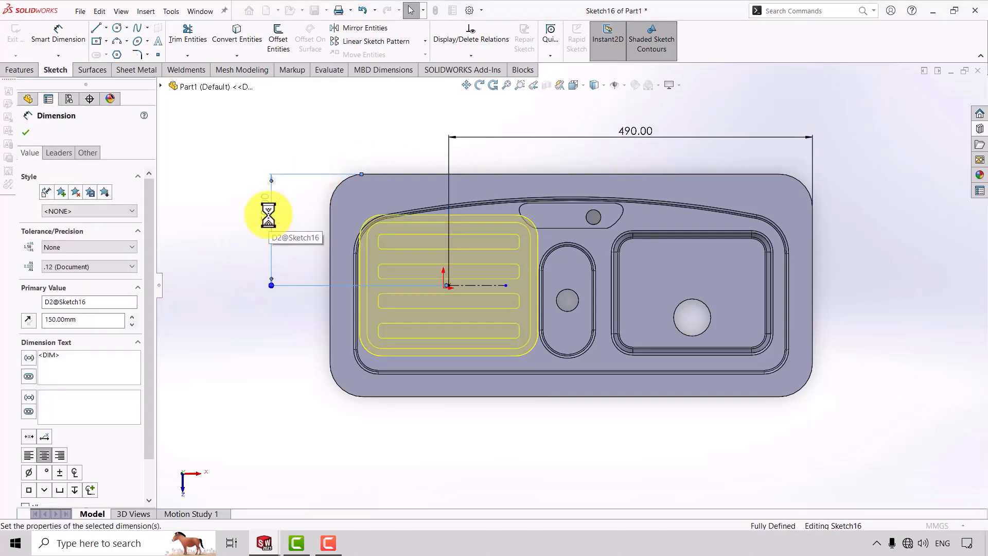
left_click(26, 133)
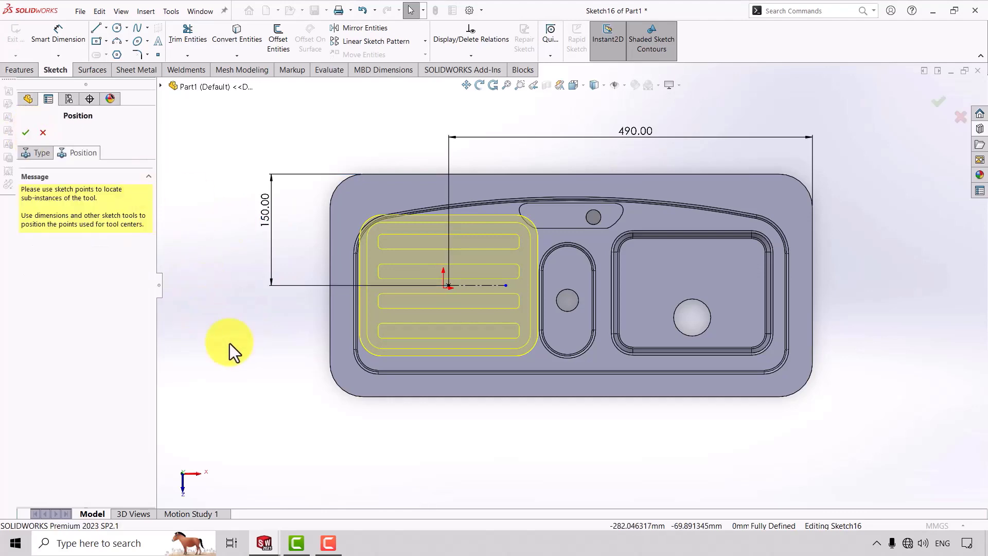
left_click(26, 133)
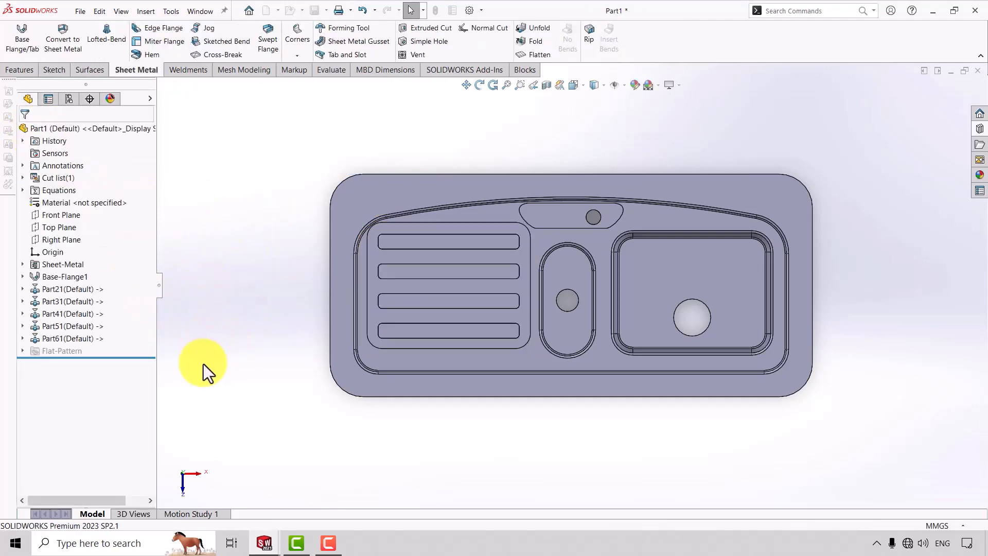
- Orbit and zoom to inspect the drainboard form on the sink in 3D
left_click(479, 85)
mouse_move(499, 432)
left_mouse_down()
mouse_move(391, 254)
mouse_move(446, 392)
left_mouse_up()
scroll(447, 330, "down", 5)
scroll(463, 325, "down", 3)
left_click_drag(477, 355, 440, 338)
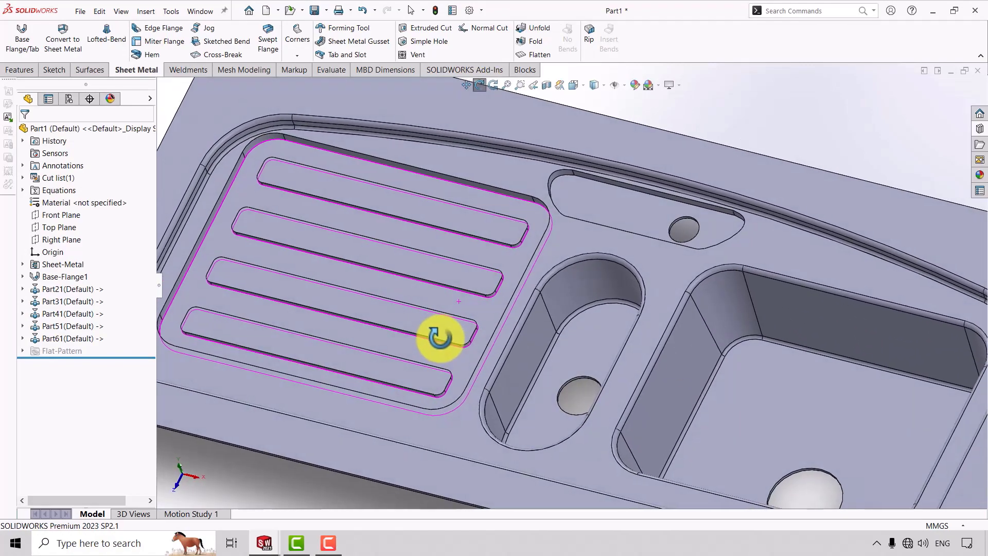
scroll(452, 366, "up", 5)
left_click_drag(459, 393, 459, 379)
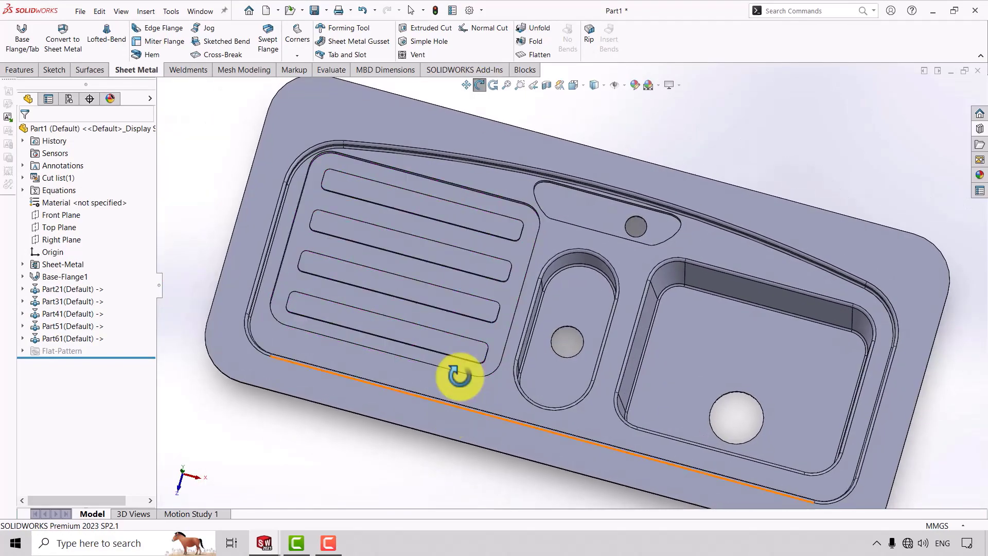
left_click(478, 87)
- Edit Part61's position, set its vertical locating dimension to 160 mm, and apply
right_click(81, 339)
left_click(91, 294)
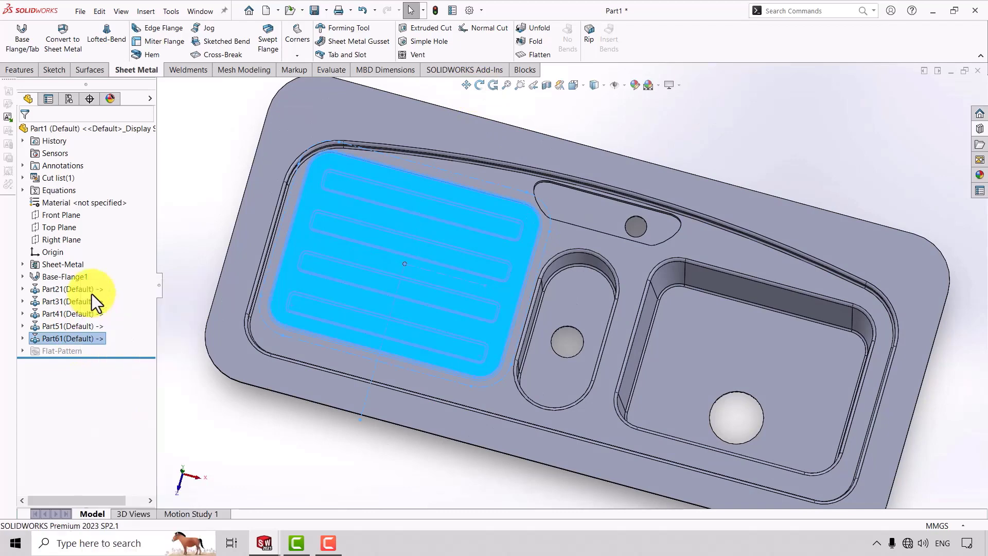
left_click(83, 153)
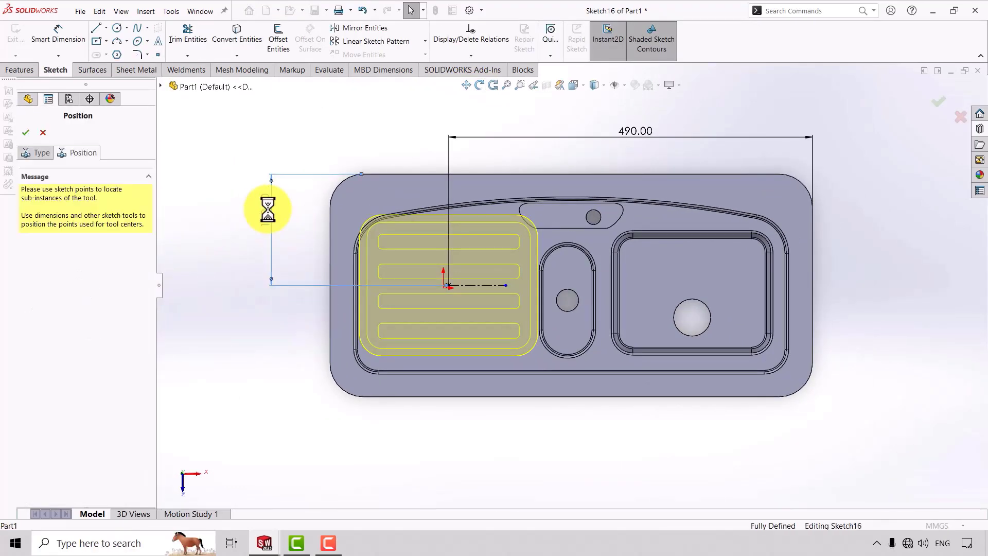
type("150")
key("Return")
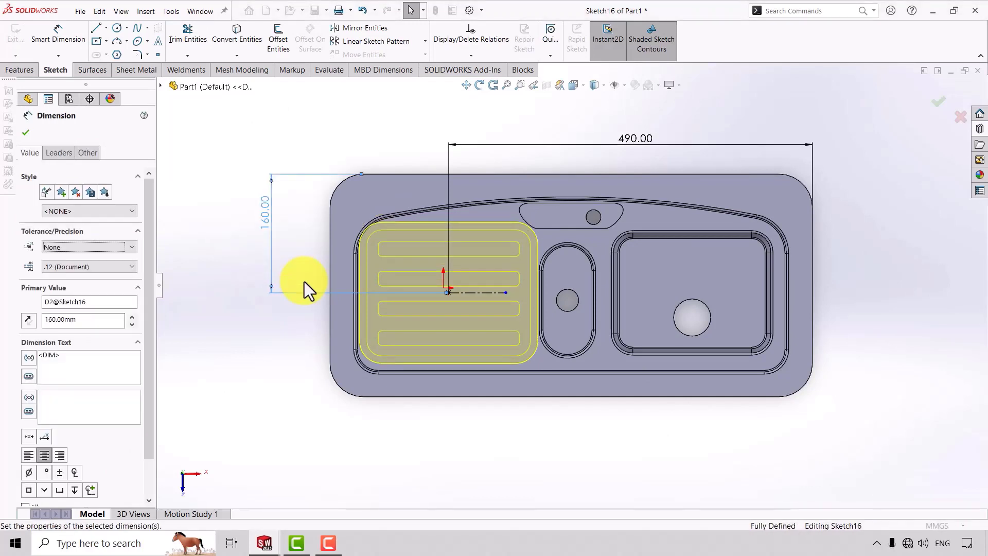
left_click(29, 134)
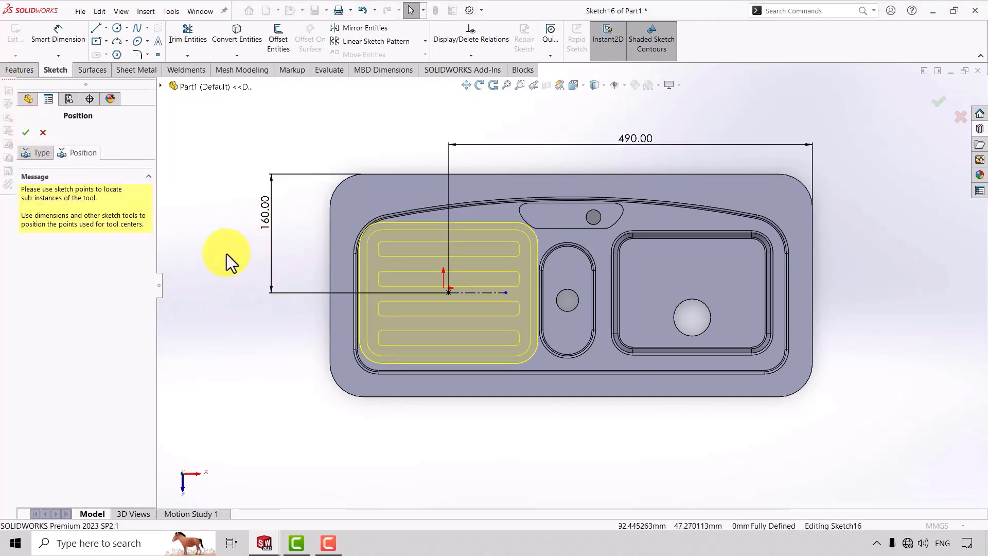
left_click(24, 132)
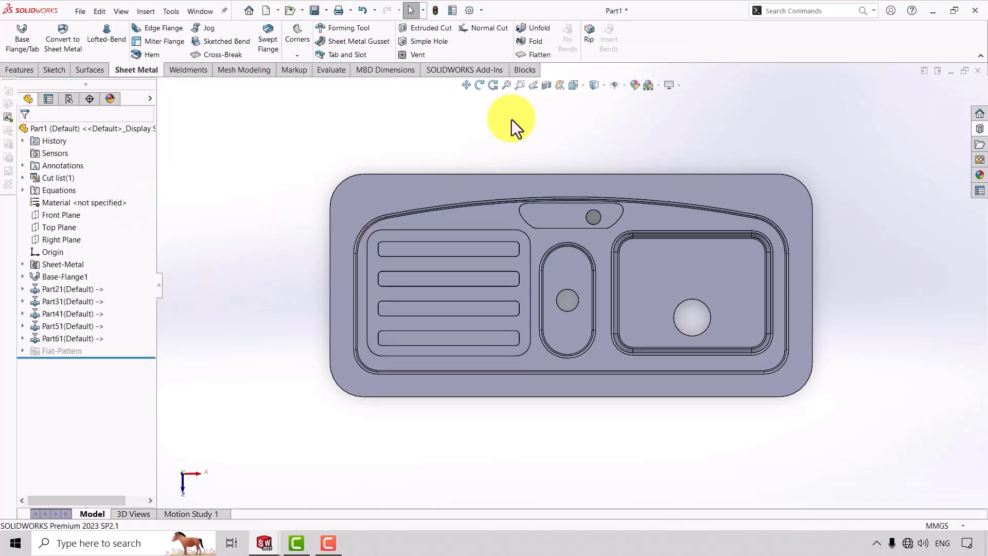
- Tilt the sink into a 3D view and turn on RealView realistic shading
left_click(479, 85)
mouse_move(503, 392)
left_mouse_down()
mouse_move(437, 360)
mouse_move(463, 408)
mouse_move(487, 313)
mouse_move(423, 283)
mouse_move(489, 300)
mouse_move(547, 382)
mouse_move(536, 379)
mouse_move(505, 99)
left_mouse_up()
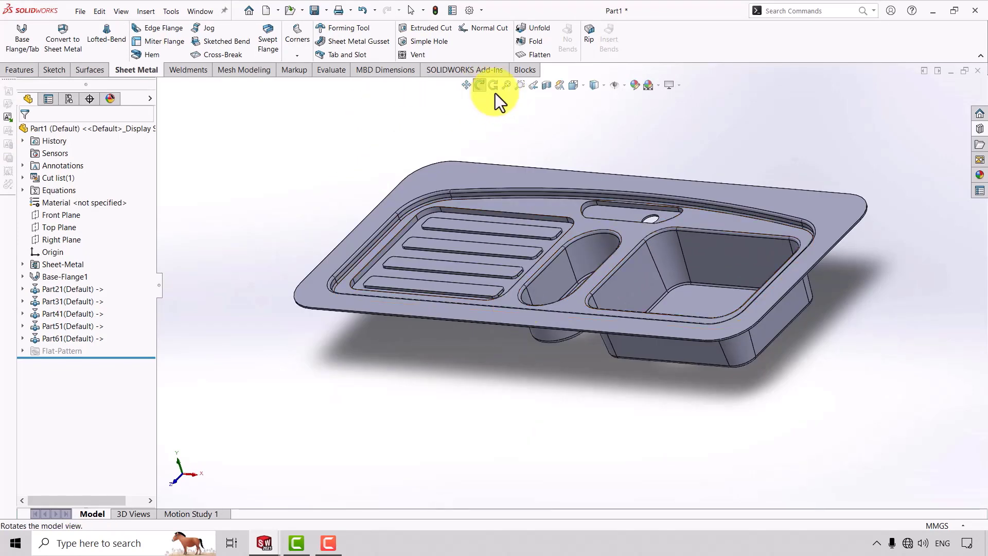
left_click(685, 88)
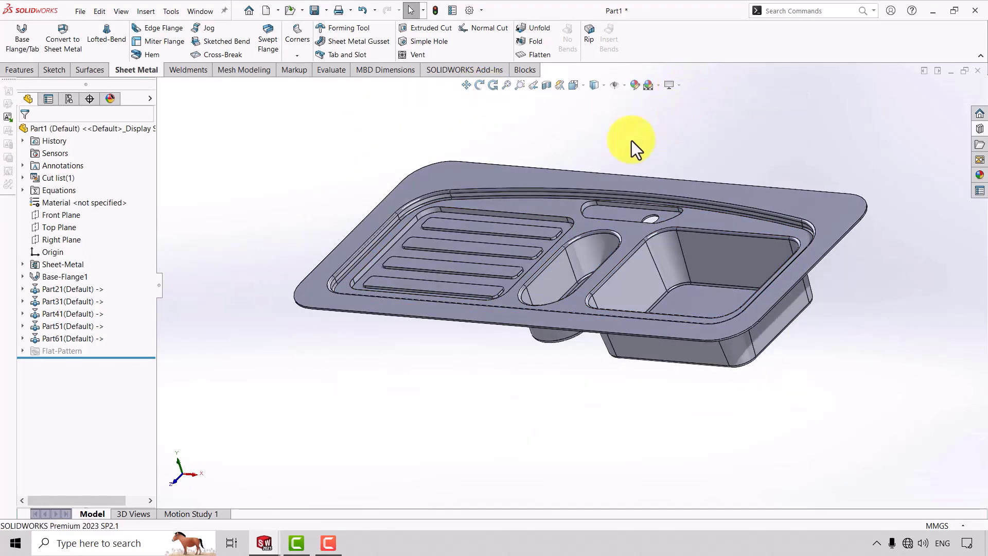
- Apply the Metal > Steel matte steel appearance in white to the whole Part1
left_click(86, 131)
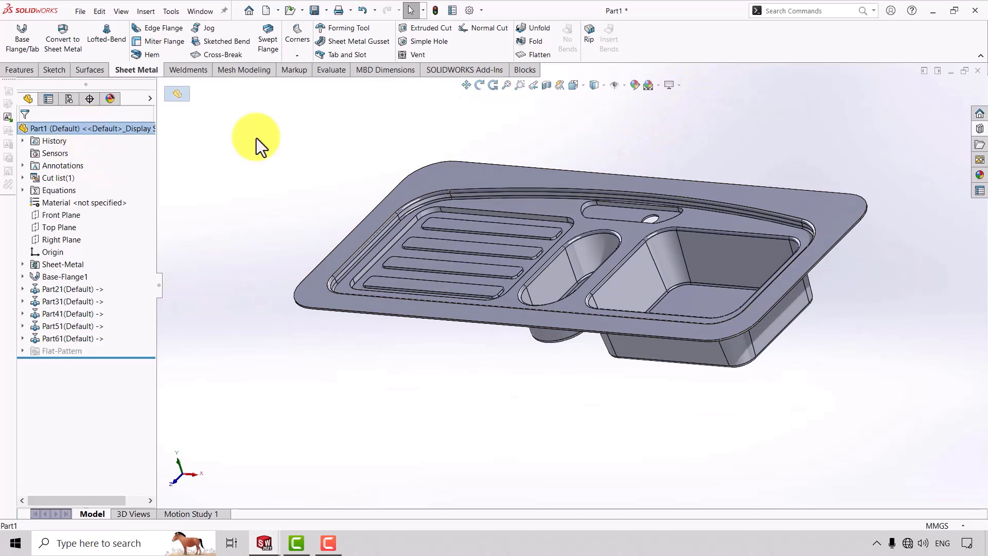
left_click(635, 84)
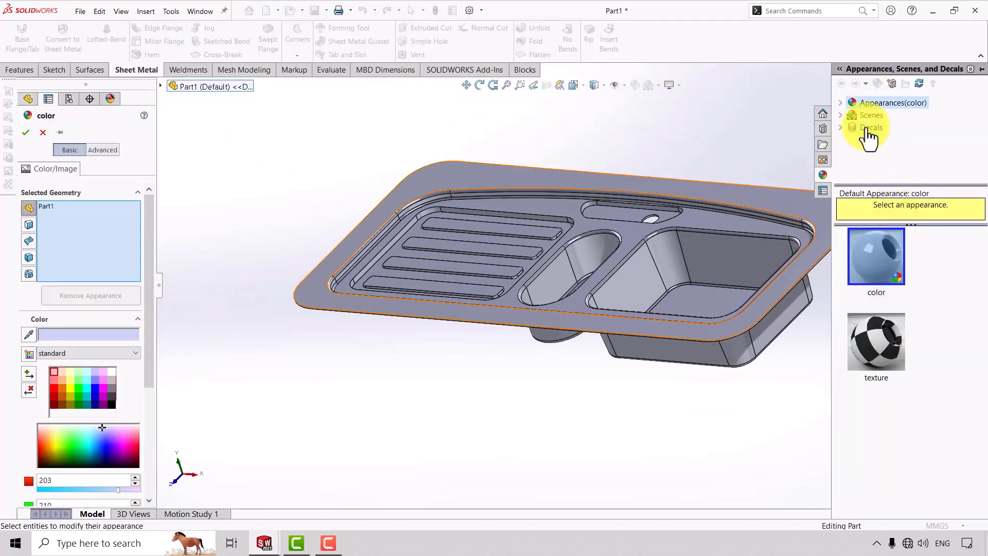
left_click(841, 102)
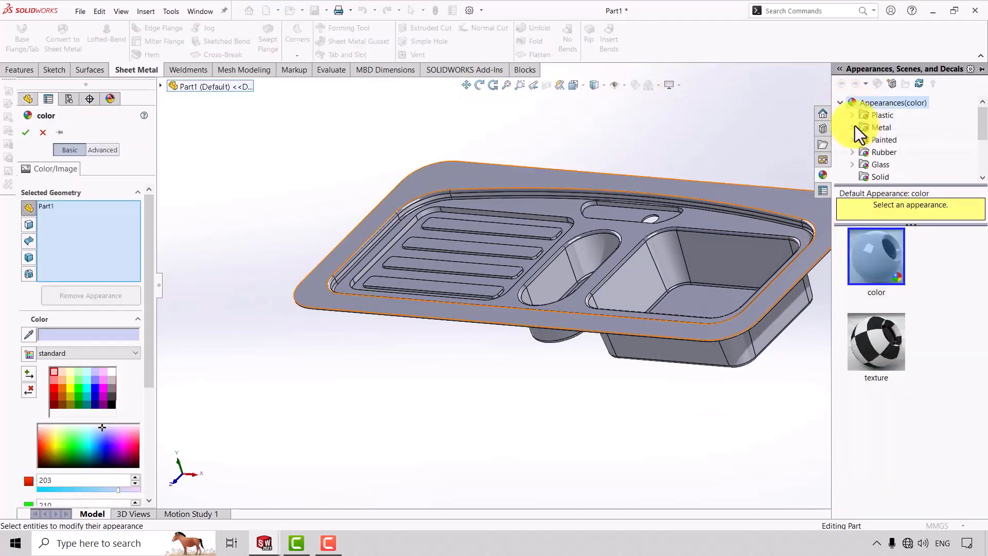
left_click(860, 127)
left_click(890, 115)
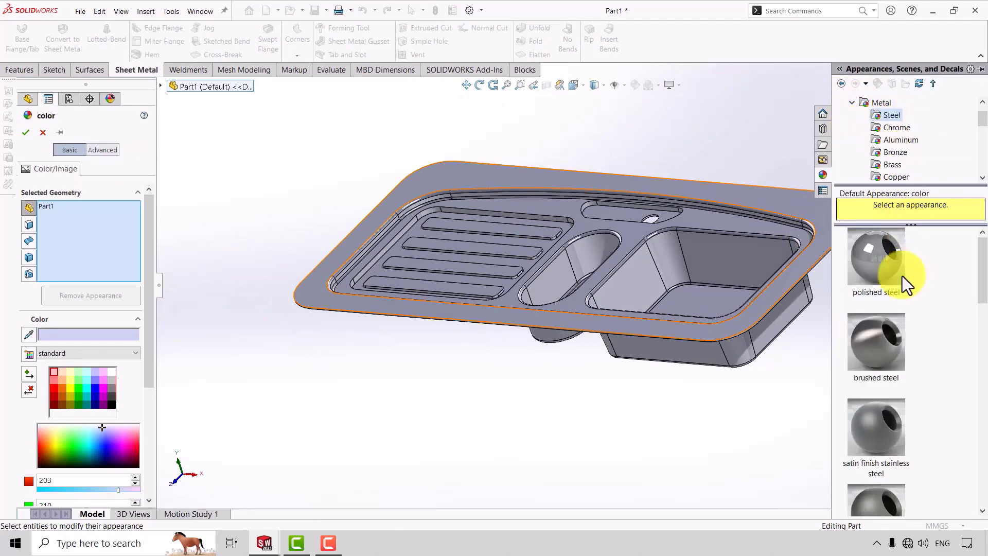
left_click_drag(986, 283, 984, 315)
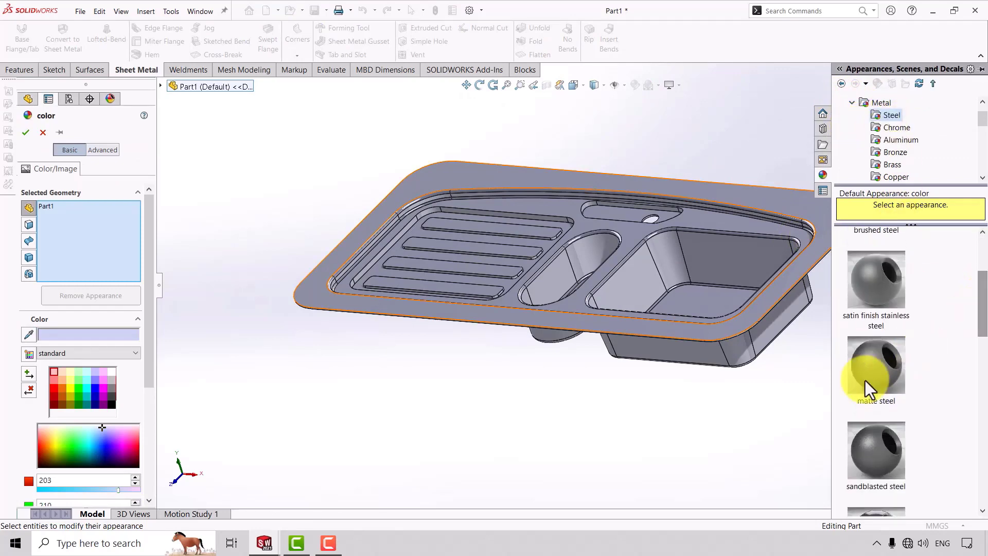
left_click(878, 368)
left_click(111, 371)
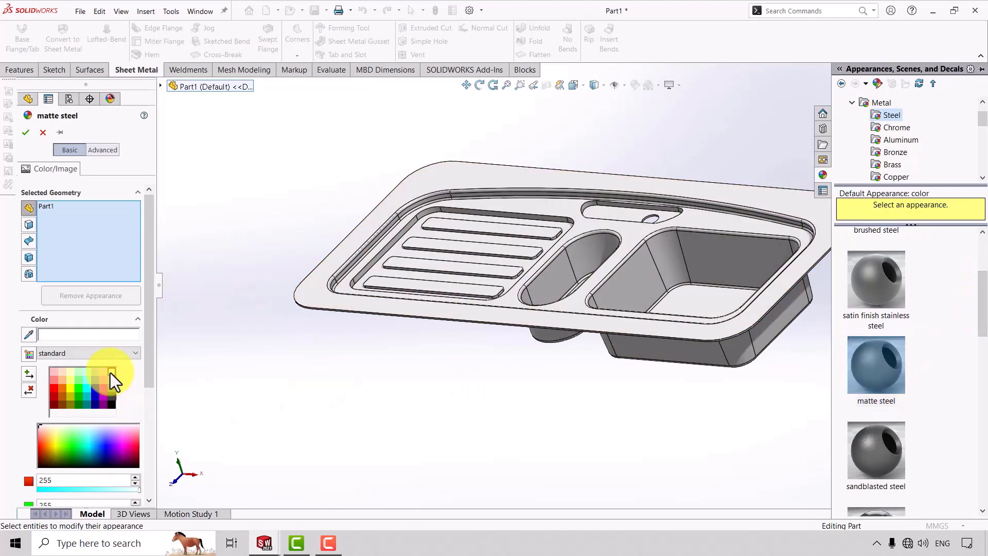
left_click(26, 132)
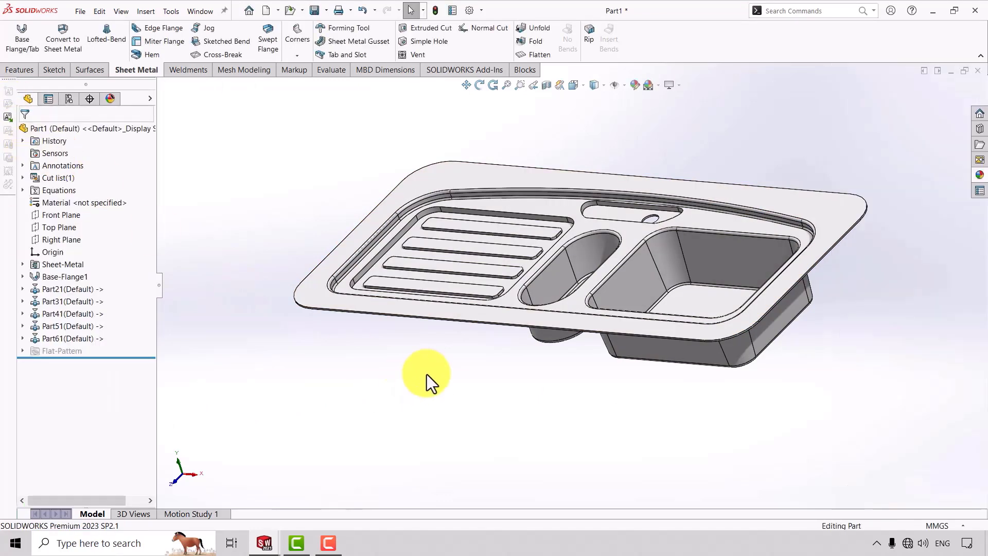
- Switch to isometric view, enable shadows in shaded mode, and rotate toward a top-down view
key("ctrl+7")
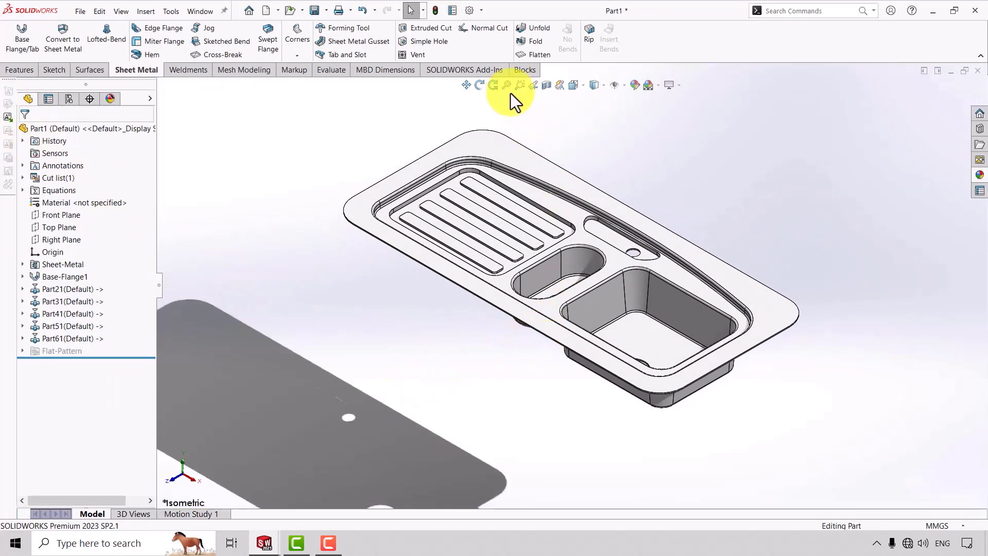
left_click(680, 85)
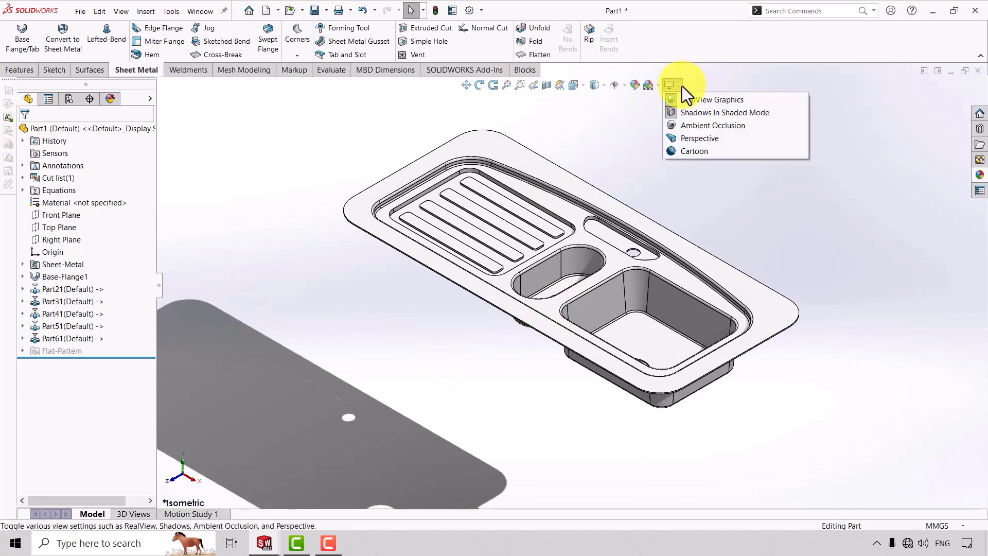
left_click(686, 113)
left_click(677, 85)
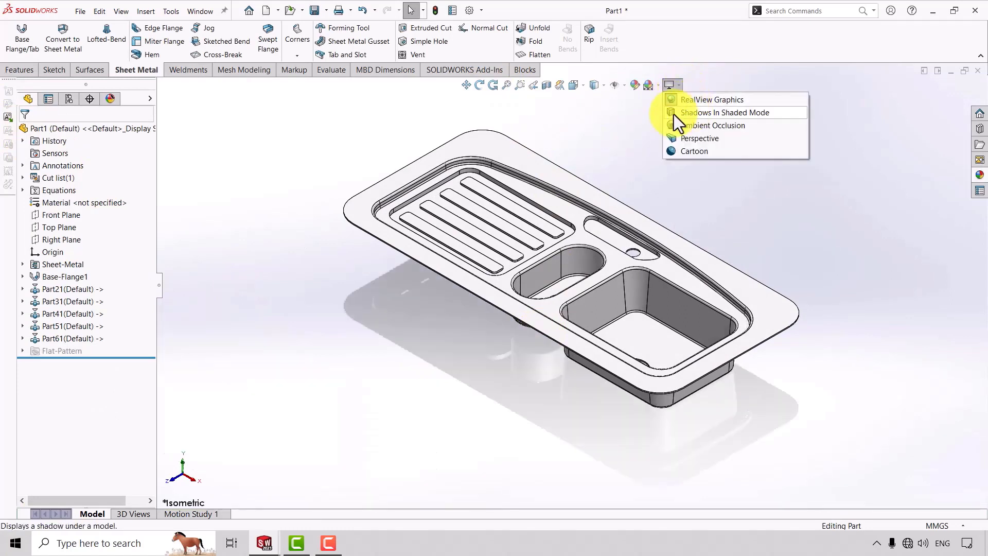
left_click(674, 113)
left_click(481, 85)
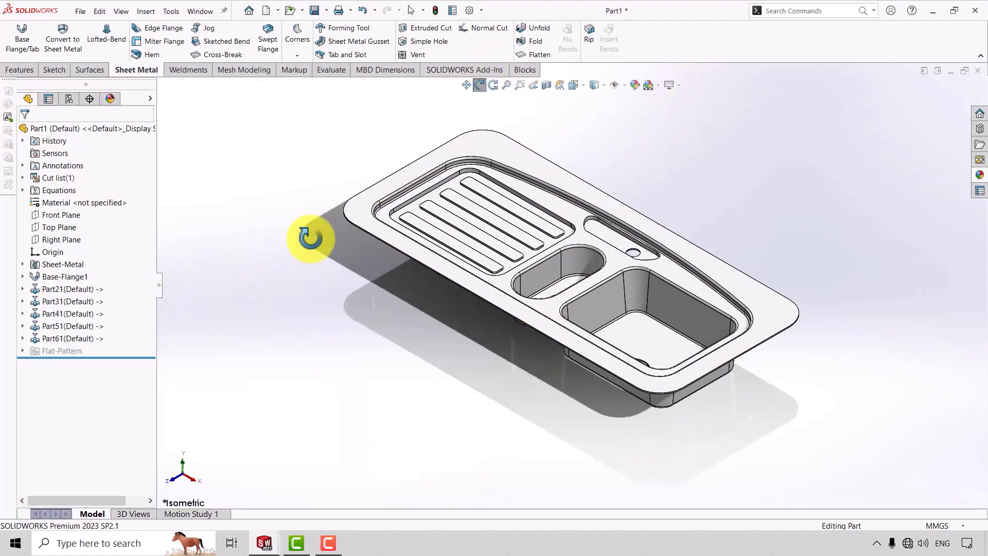
mouse_move(311, 236)
left_mouse_down()
mouse_move(333, 258)
mouse_move(330, 304)
mouse_move(316, 327)
mouse_move(329, 337)
mouse_move(324, 258)
mouse_move(485, 322)
mouse_move(721, 356)
mouse_move(624, 348)
mouse_move(376, 410)
mouse_move(304, 441)
mouse_move(496, 379)
mouse_move(510, 426)
mouse_move(514, 379)
mouse_move(566, 348)
mouse_move(578, 419)
mouse_move(571, 465)
mouse_move(545, 415)
mouse_move(465, 410)
mouse_move(512, 439)
mouse_move(535, 411)
mouse_move(511, 416)
mouse_move(514, 428)
left_mouse_up()
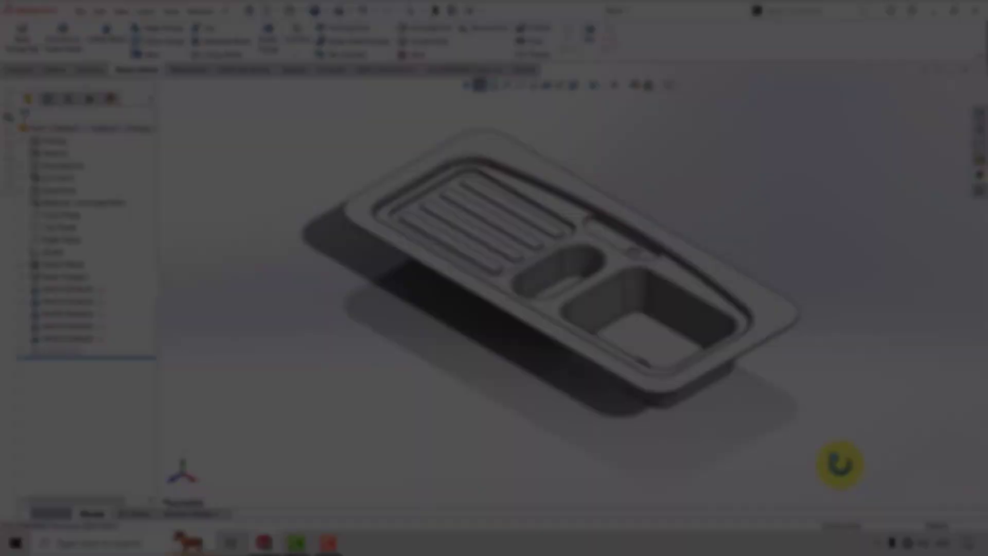